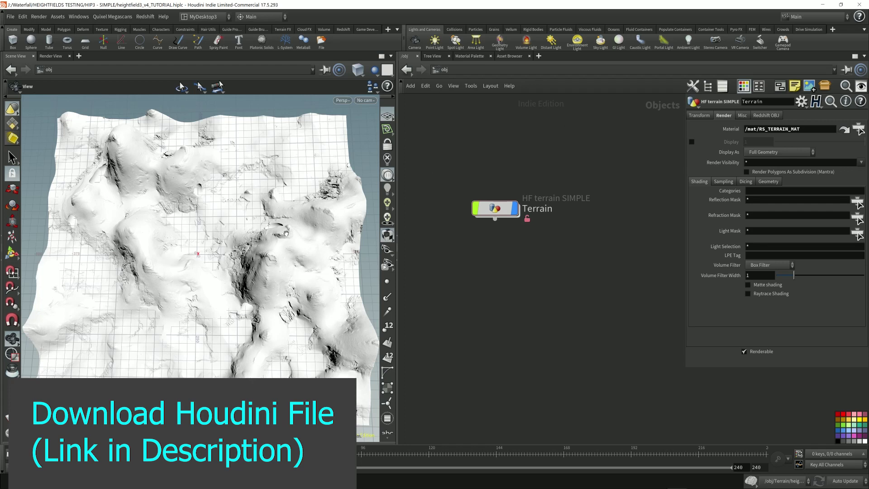
# Dive into the Terrain object and pan the network until heightfield1 and its downstream nodes are framed
pyautogui.moveTo(198, 256)
pyautogui.mouseDown()
pyautogui.moveTo(200, 212)
pyautogui.moveTo(198, 249)
pyautogui.mouseUp()
pyautogui.moveTo(234, 274); pyautogui.dragTo(226, 249)
pyautogui.doubleClick(498, 211)
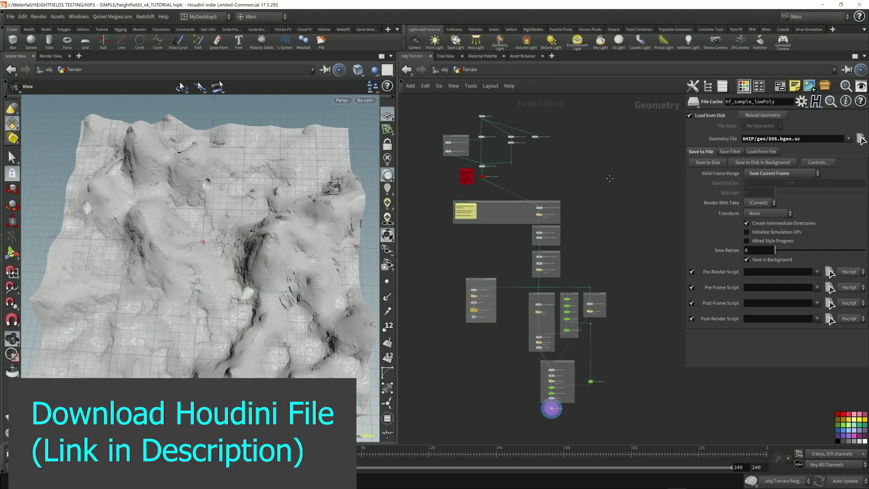
pyautogui.moveTo(302, 202)
pyautogui.mouseDown()
pyautogui.moveTo(302, 181)
pyautogui.moveTo(300, 198)
pyautogui.mouseUp()
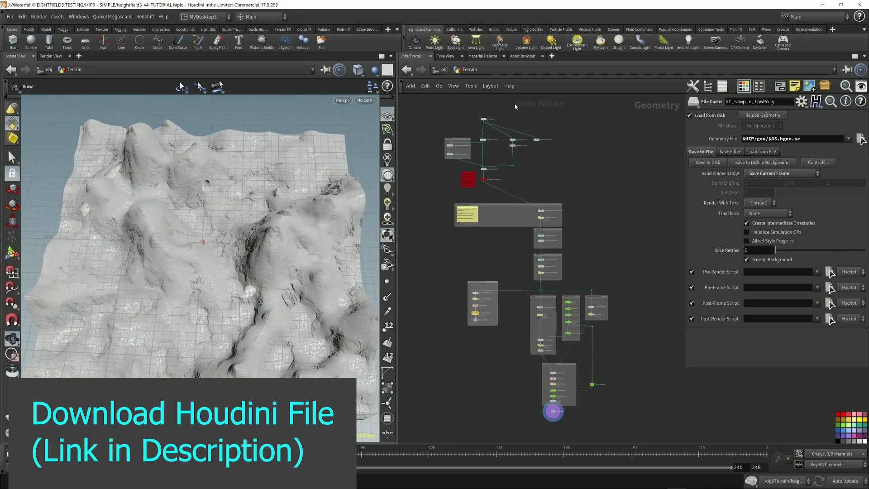
pyautogui.scroll(10, 505, 153)
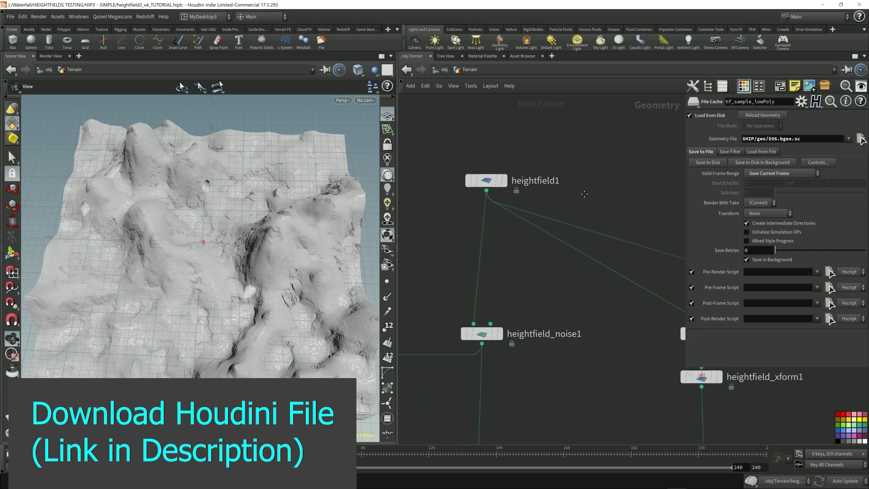
pyautogui.moveTo(585, 194); pyautogui.dragTo(609, 196, button='middle')
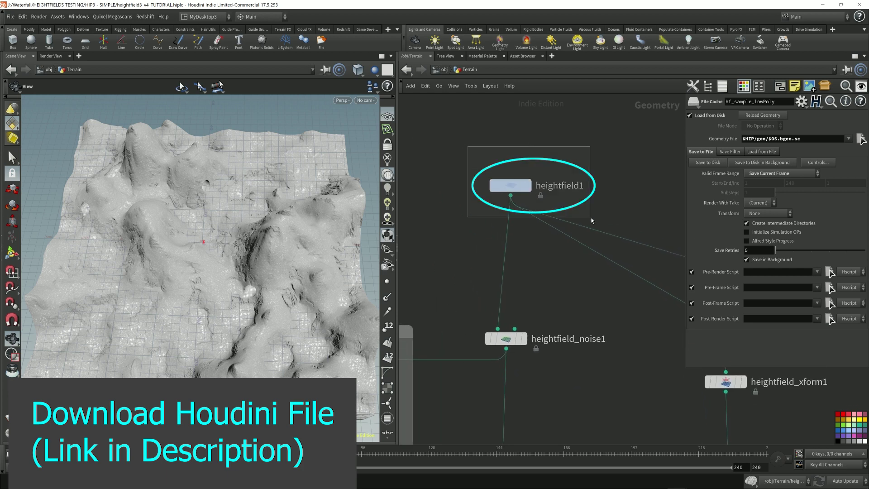
# Select heightfield1 and place a HeightField node found by searching 'hf'
pyautogui.click(510, 185)
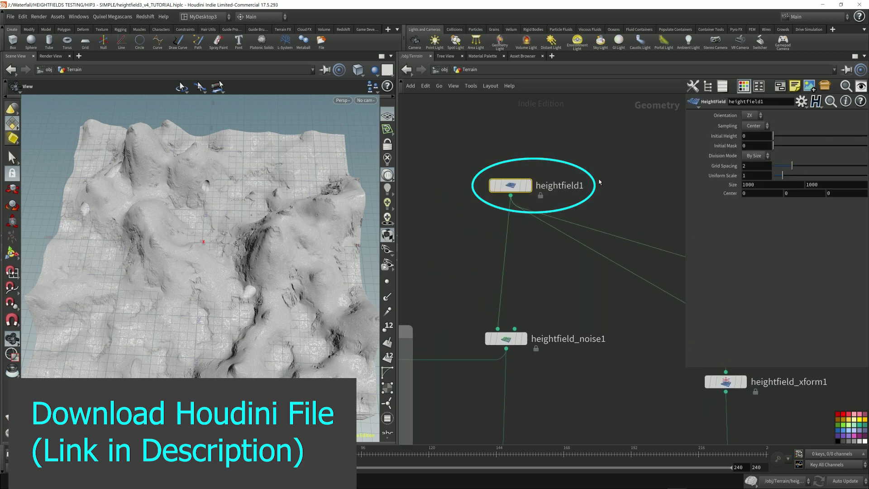
pyautogui.press('Tab')
pyautogui.write('hf')
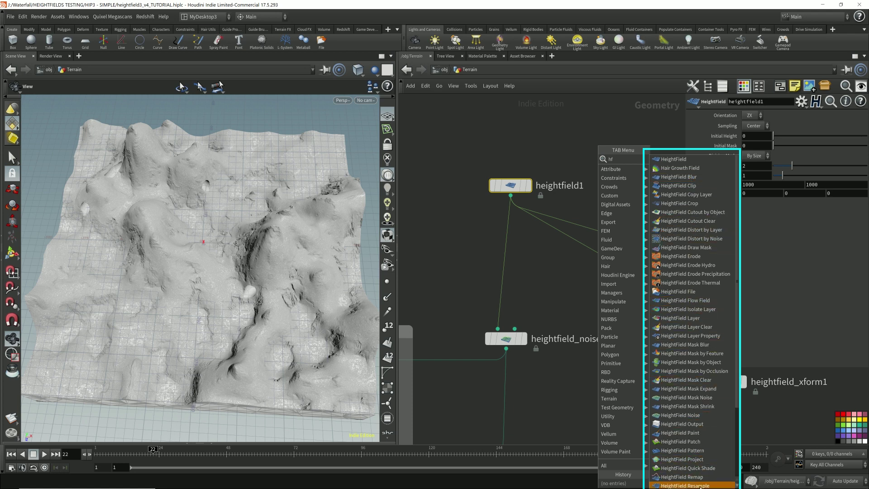
pyautogui.click(684, 160)
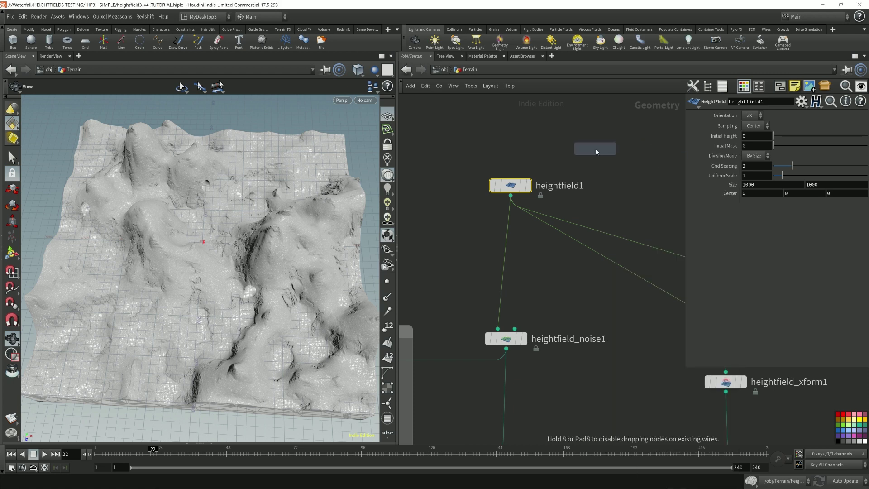
pyautogui.click(595, 149)
# Make heightfield1 the displayed node to show its flat 1000 by 1000 plane from below
pyautogui.click(529, 185)
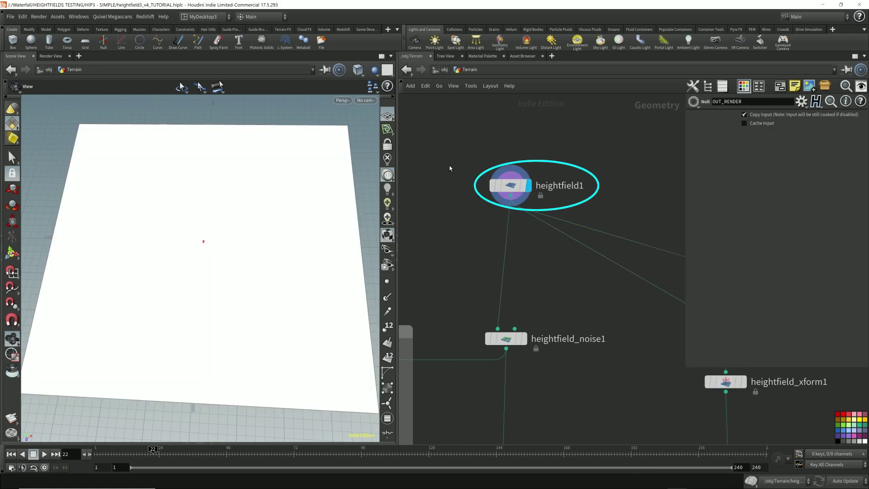
pyautogui.moveTo(445, 152); pyautogui.dragTo(661, 222)
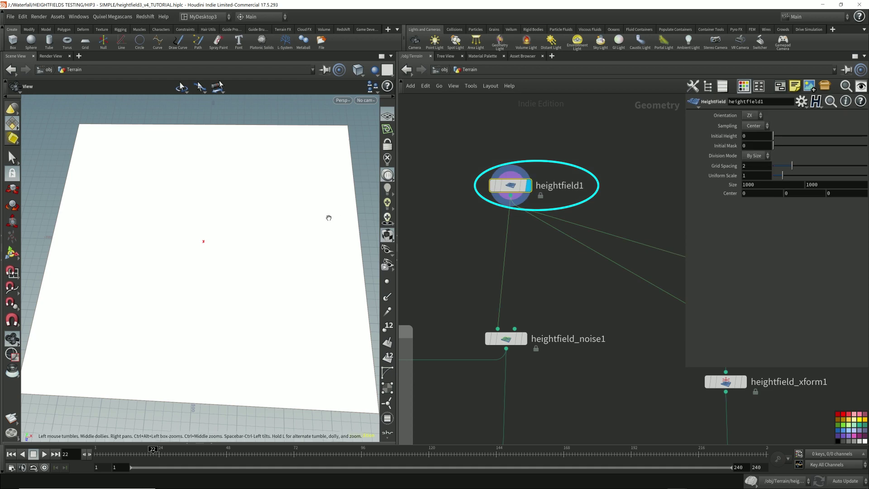
pyautogui.moveTo(329, 217); pyautogui.dragTo(235, 299)
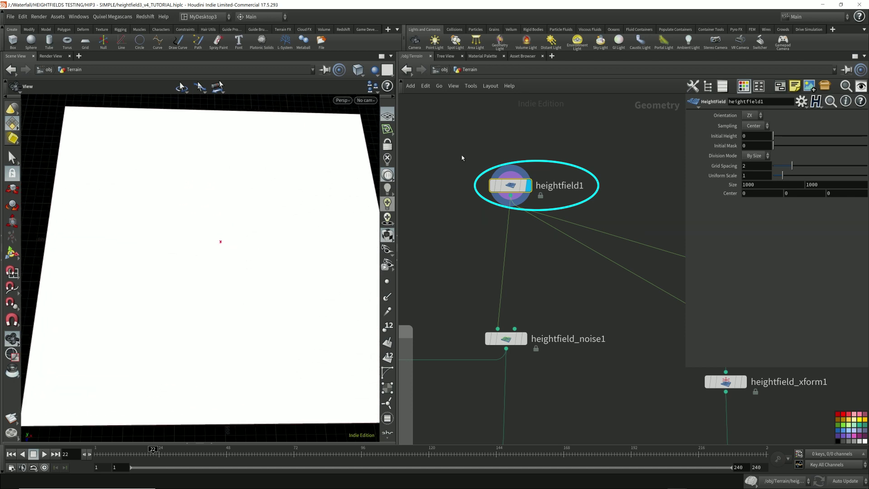
# Open heightfield1's node info beside the node and enable Refresh Automatically
pyautogui.click(480, 186)
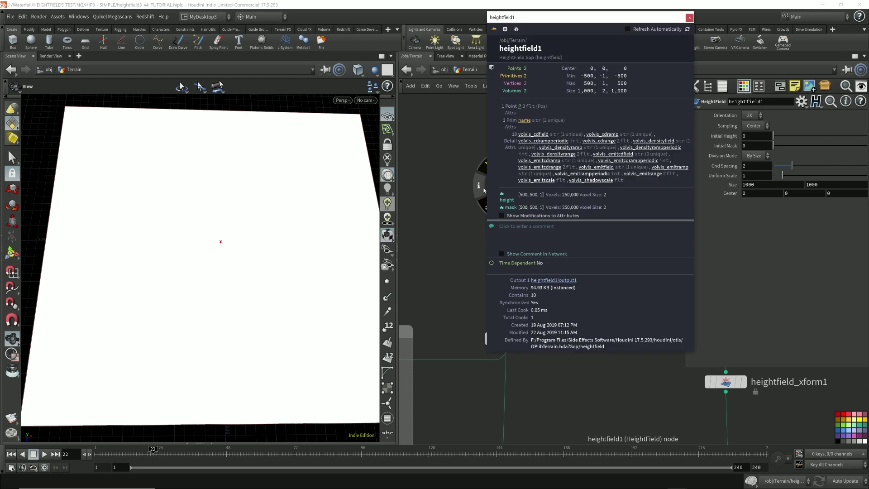
pyautogui.moveTo(501, 156)
pyautogui.mouseDown()
pyautogui.moveTo(541, 174)
pyautogui.moveTo(588, 173)
pyautogui.moveTo(589, 190)
pyautogui.mouseUp()
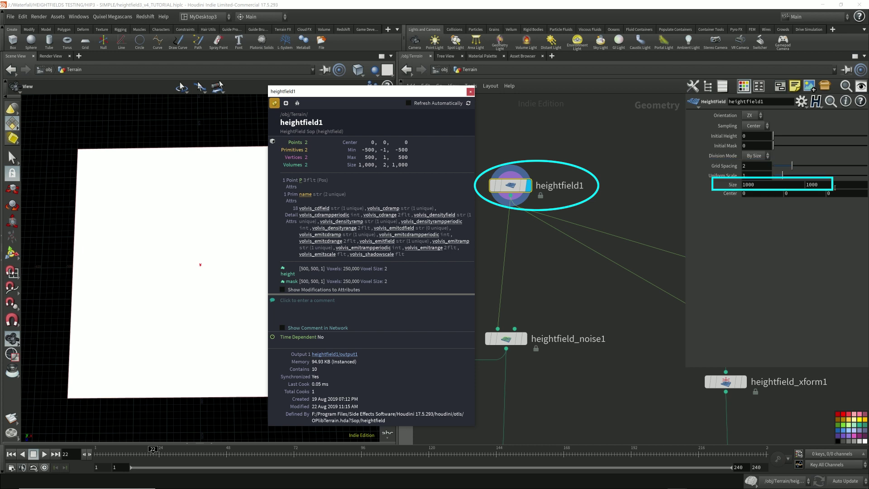
pyautogui.doubleClick(765, 184)
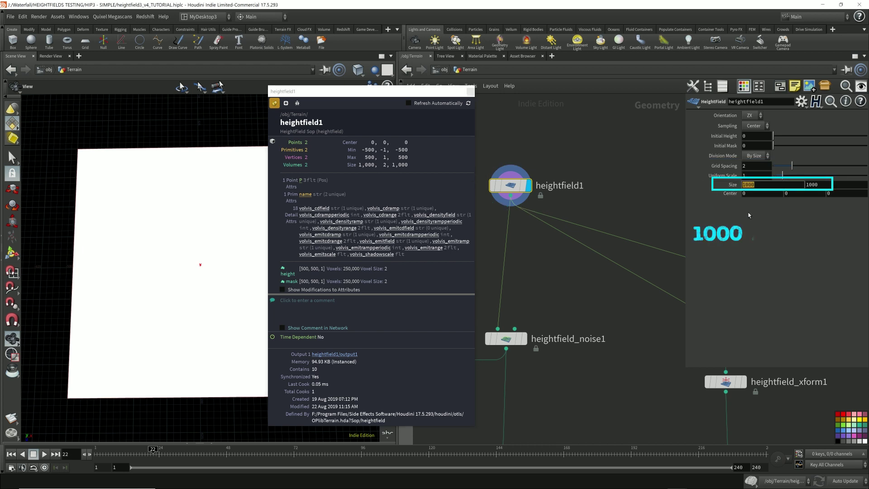
pyautogui.hotkey('shift', 'Tab')
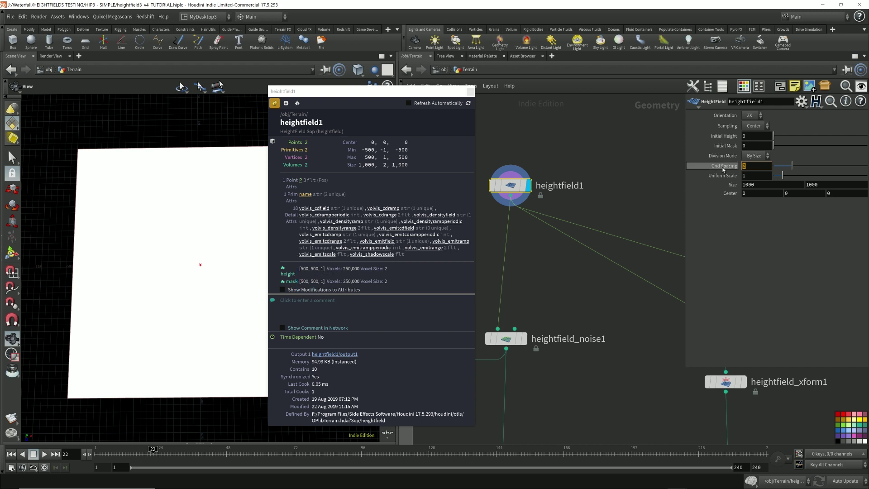
pyautogui.click(414, 103)
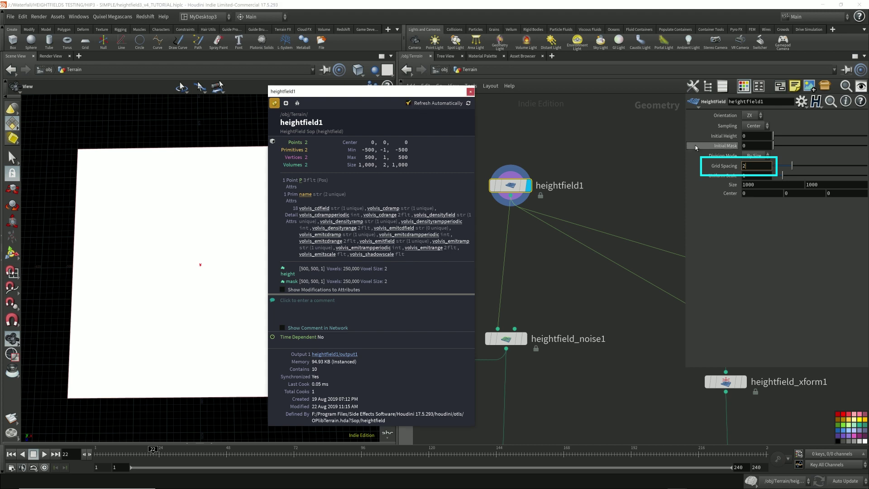
# Lower Grid Spacing to 1, then 0.5, giving 2000 by 2000 layers with 4,000,000 voxels
pyautogui.doubleClick(755, 167)
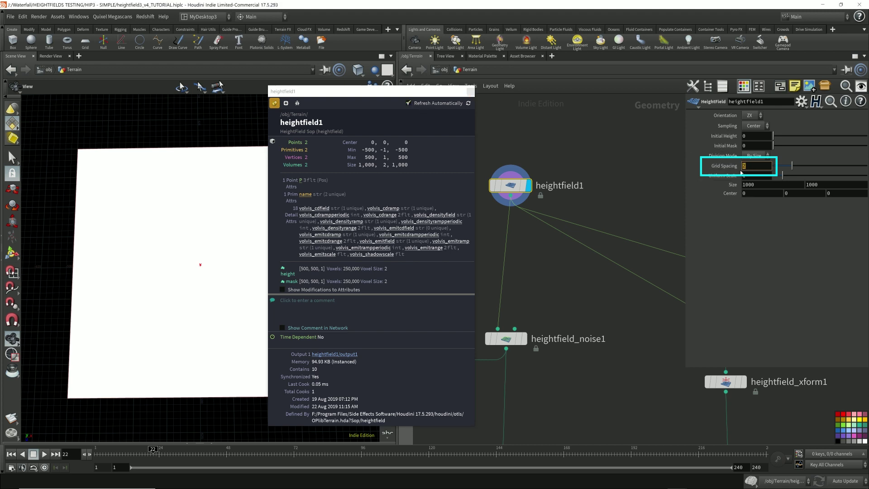
pyautogui.write('1')
pyautogui.press('Return')
pyautogui.scroll(-1, 336, 270)
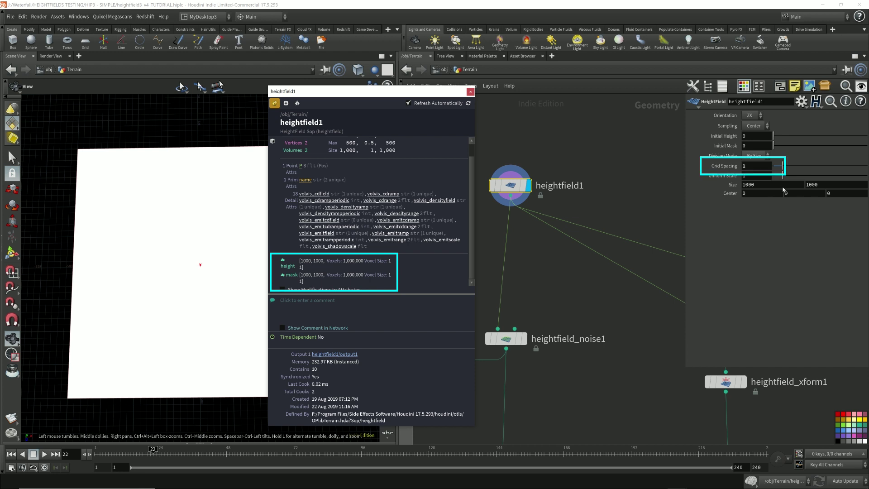
pyautogui.click(755, 185)
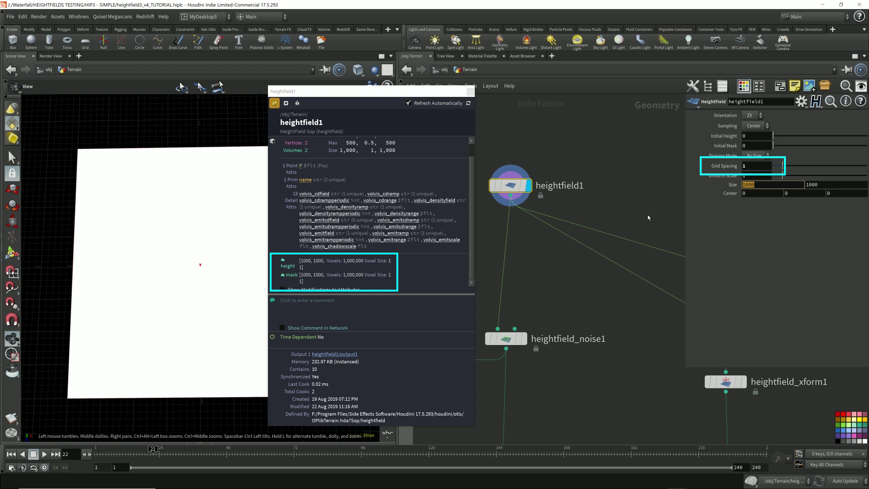
pyautogui.click(755, 167)
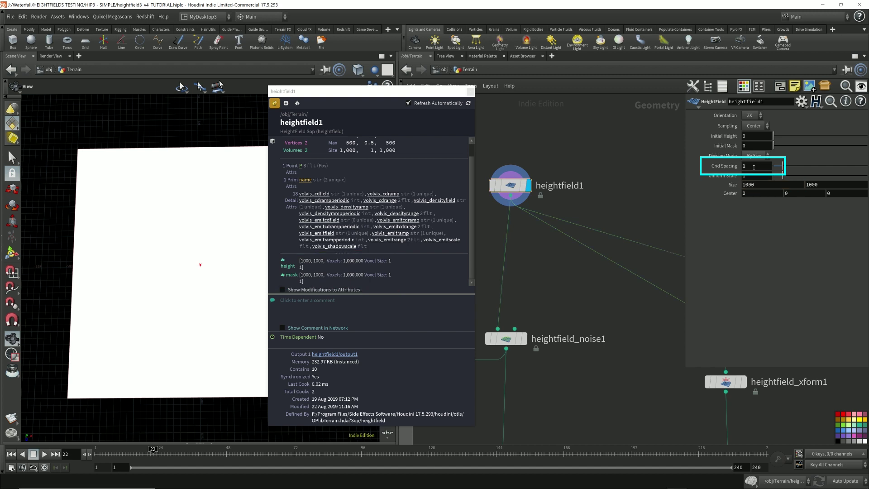
pyautogui.doubleClick(753, 167)
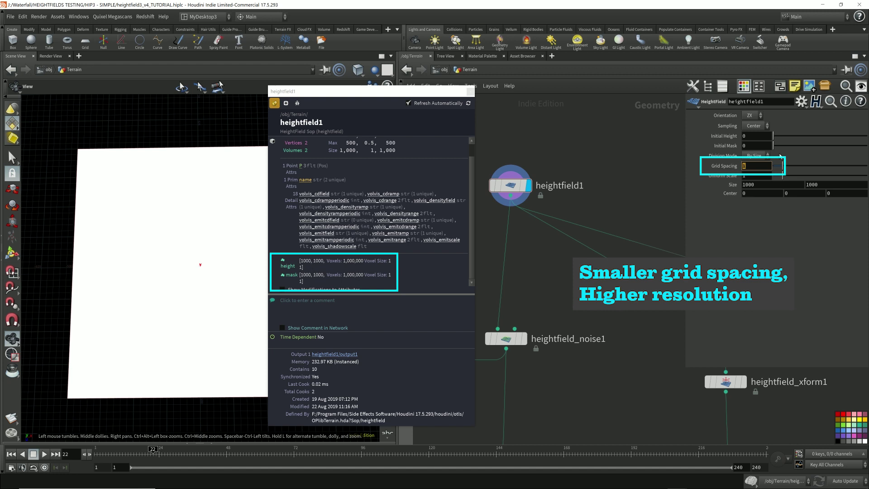
pyautogui.write('0.5')
pyautogui.press('Return')
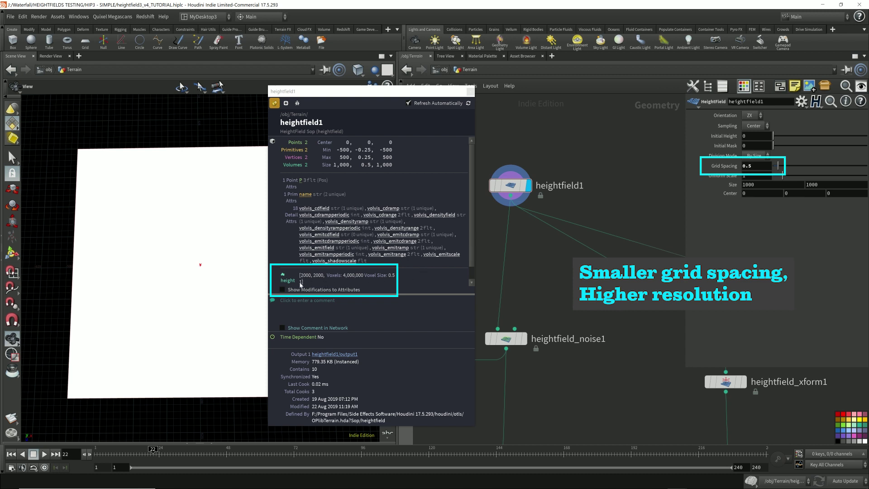
pyautogui.scroll(-1, 394, 264)
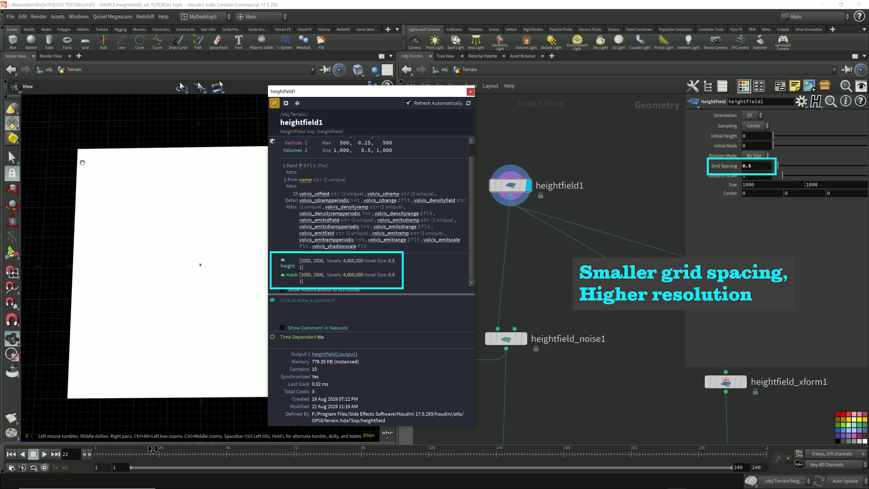
# Dismiss the display options and set heightfield1's Grid Spacing back to 2 (500×500 voxels)
pyautogui.press('d')
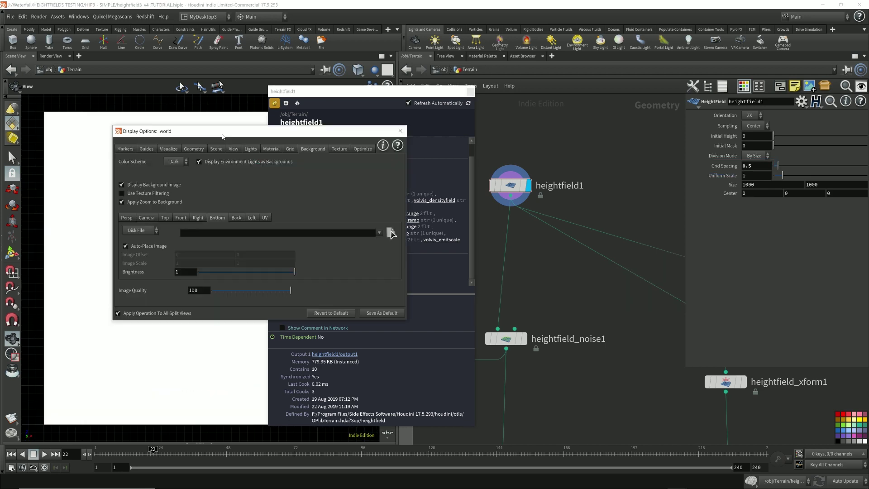
pyautogui.press('Escape')
pyautogui.moveTo(112, 132); pyautogui.dragTo(181, 238, button='right')
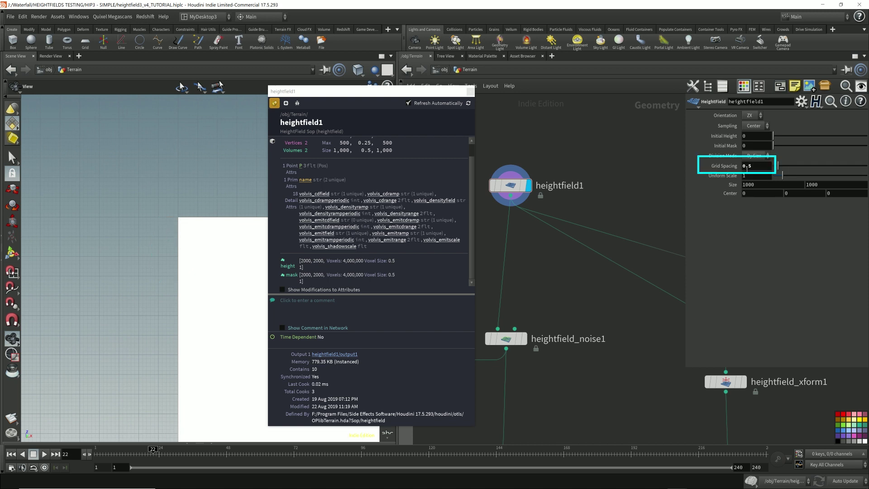
pyautogui.press('Return')
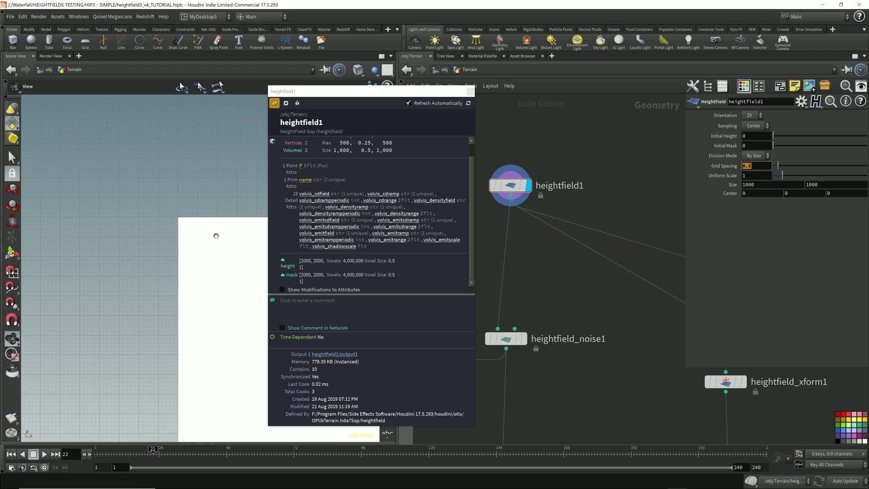
pyautogui.moveTo(168, 267)
pyautogui.mouseDown()
pyautogui.moveTo(181, 188)
pyautogui.moveTo(180, 335)
pyautogui.moveTo(170, 381)
pyautogui.mouseUp()
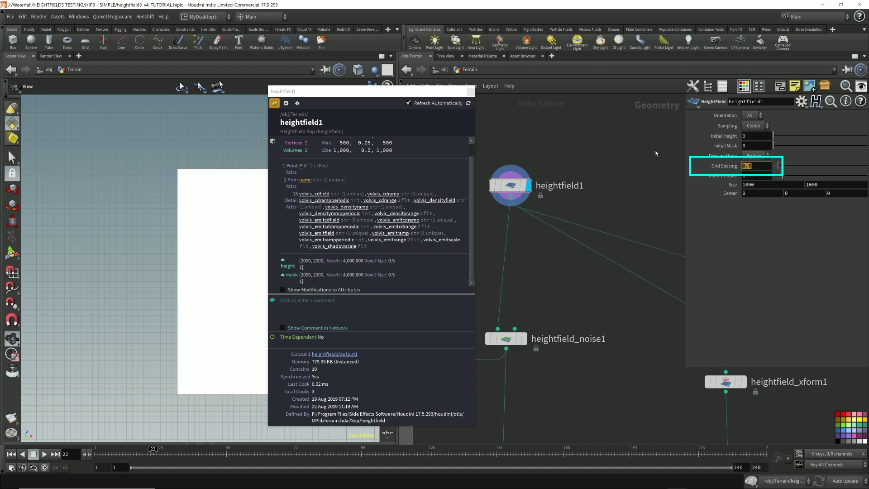
pyautogui.write('2')
pyautogui.press('Return')
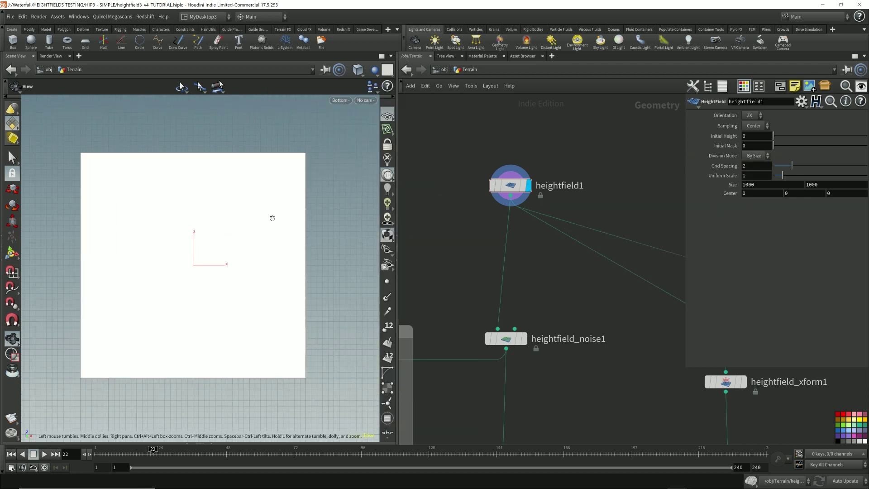
pyautogui.moveTo(272, 218); pyautogui.dragTo(212, 245)
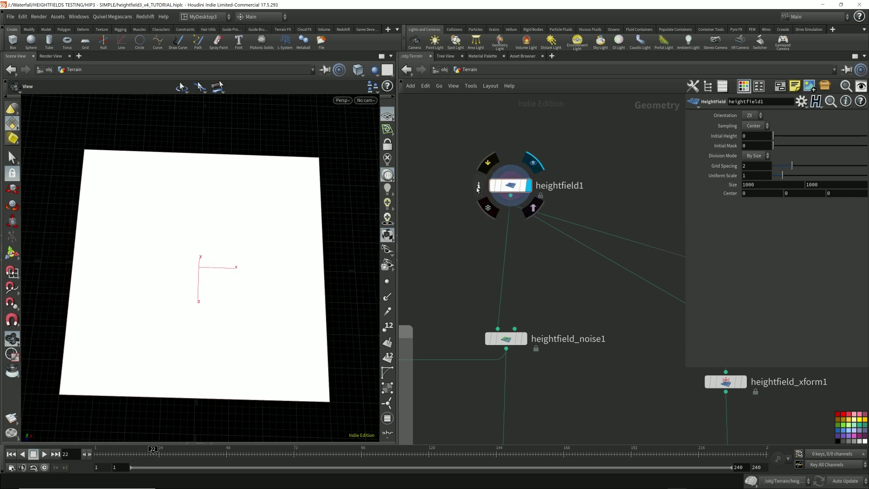
pyautogui.click(523, 200)
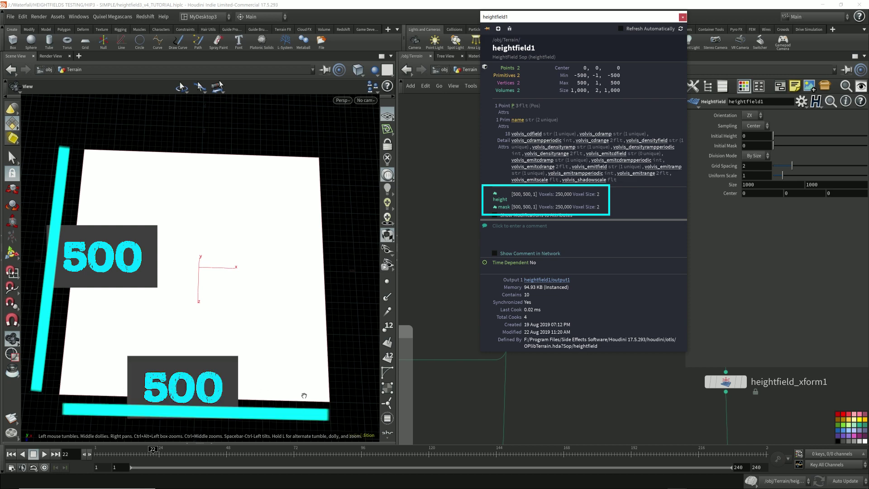
pyautogui.moveTo(201, 284); pyautogui.dragTo(208, 218)
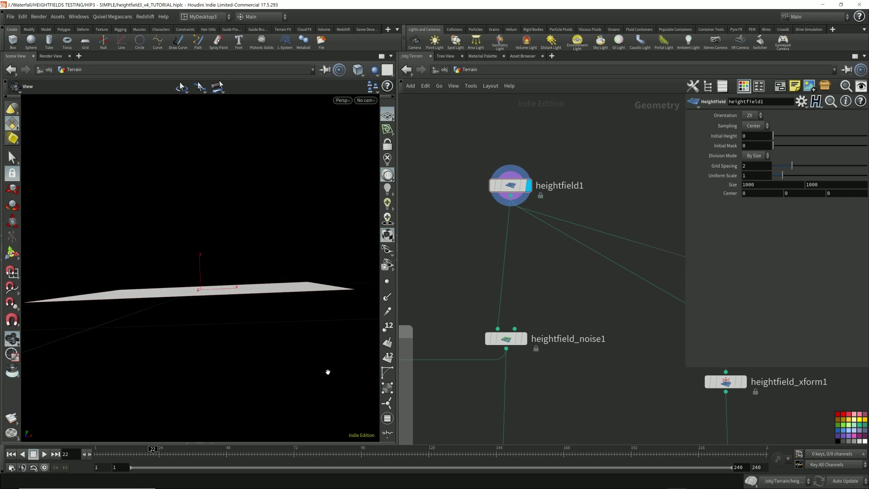
pyautogui.moveTo(328, 372); pyautogui.dragTo(291, 311)
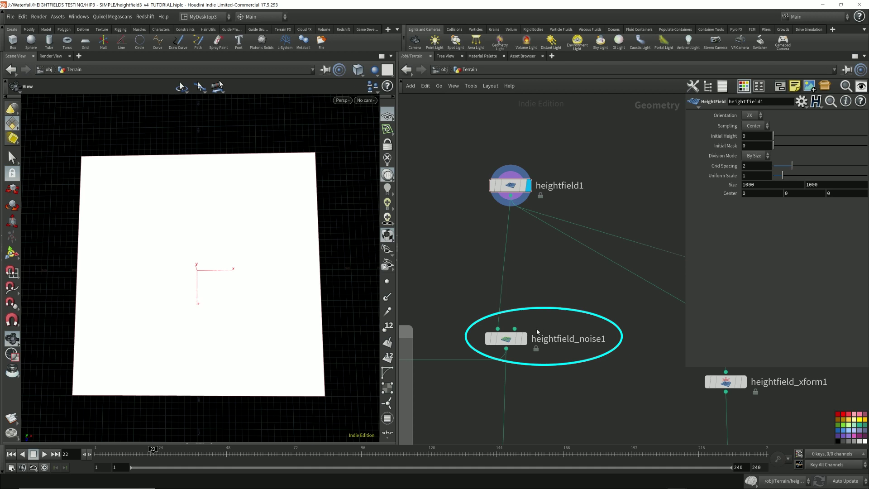
# Display heightfield_noise1's Hybrid Terrain noise, after briefly comparing it with the flat heightfield1 plane
pyautogui.click(523, 339)
pyautogui.press('Tab')
pyautogui.write('hf')
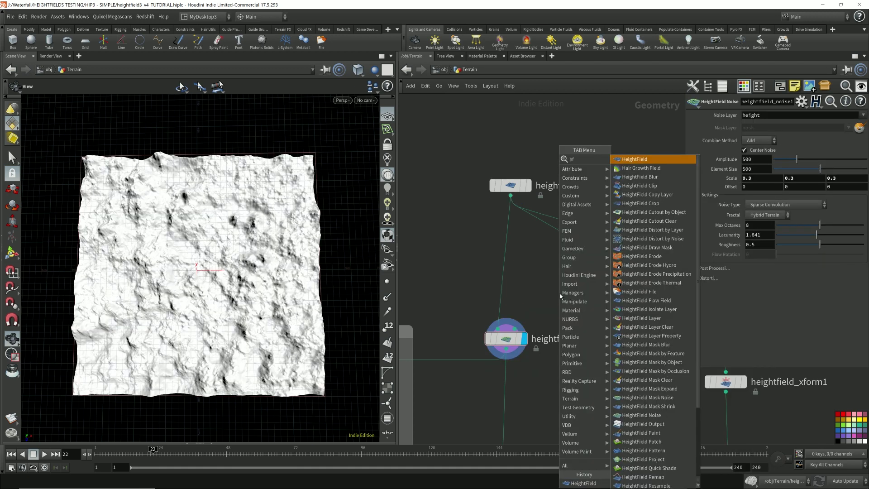
pyautogui.write(' noise')
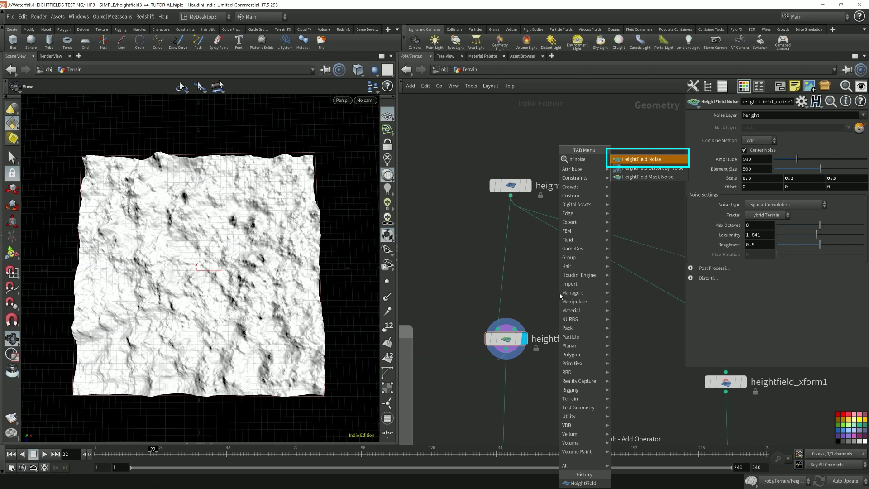
pyautogui.press('Escape')
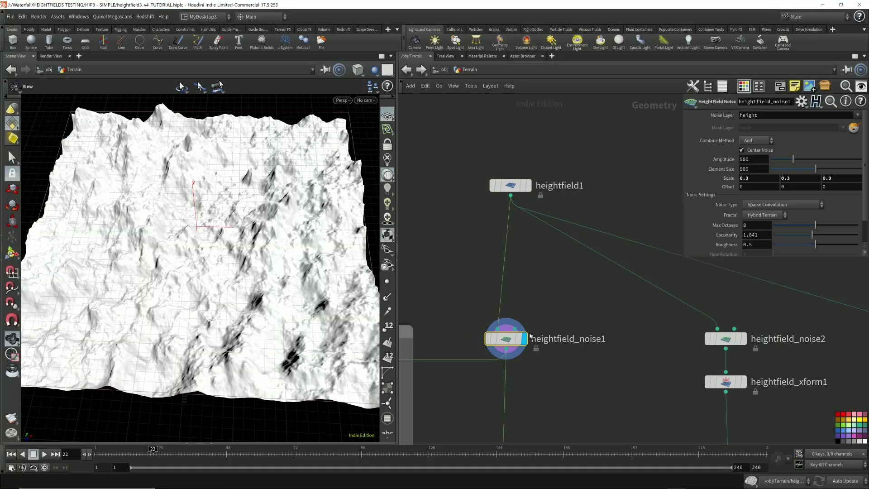
pyautogui.scroll(-5, 531, 335)
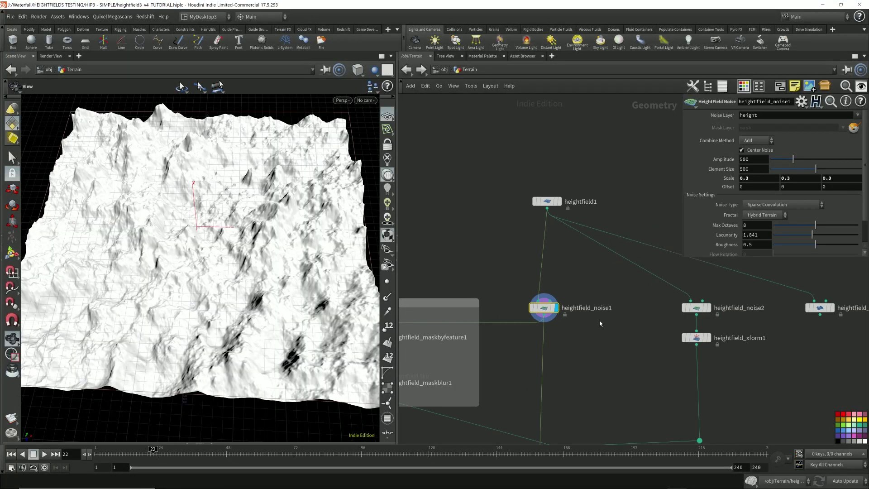
pyautogui.click(537, 191)
pyautogui.click(544, 193)
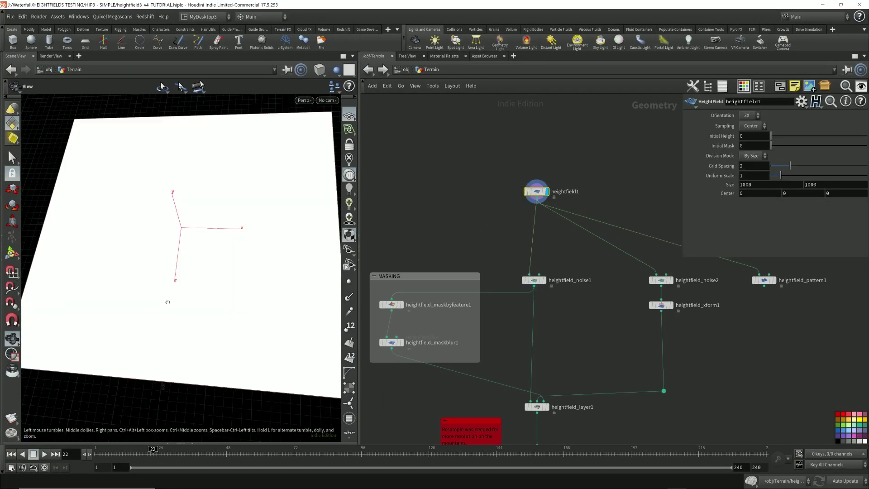
pyautogui.click(544, 280)
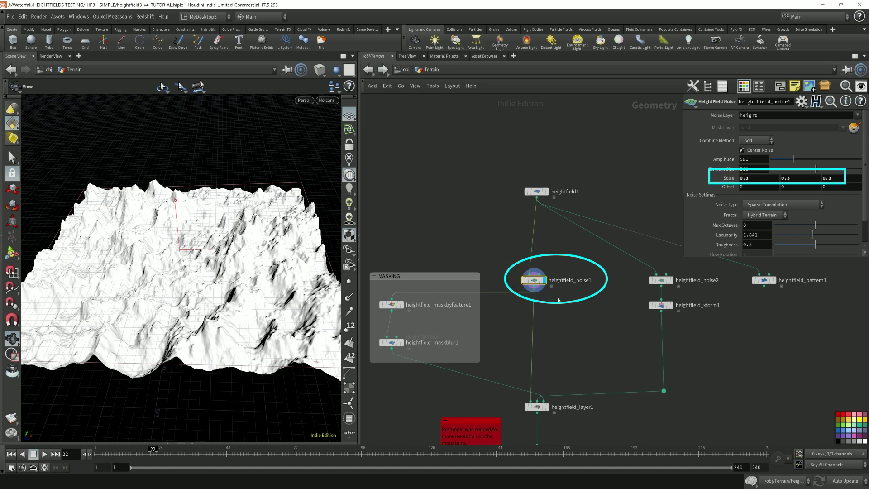
pyautogui.scroll(-2, 840, 191)
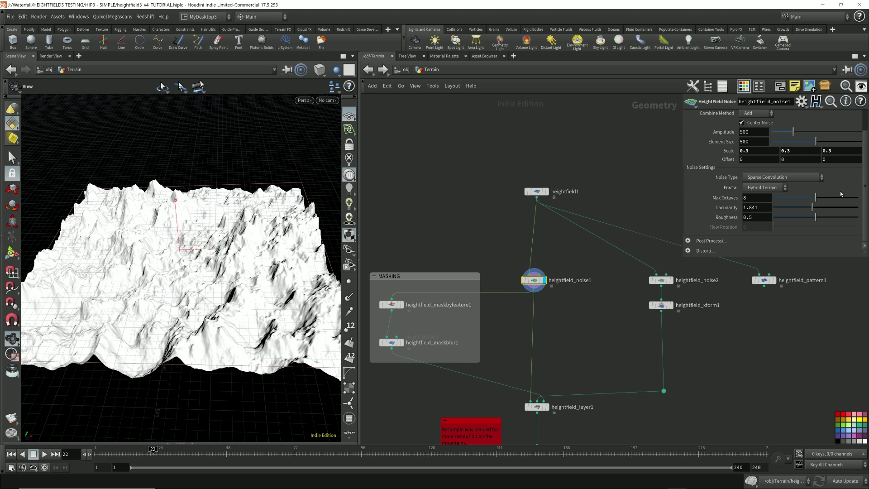
pyautogui.scroll(2, 840, 191)
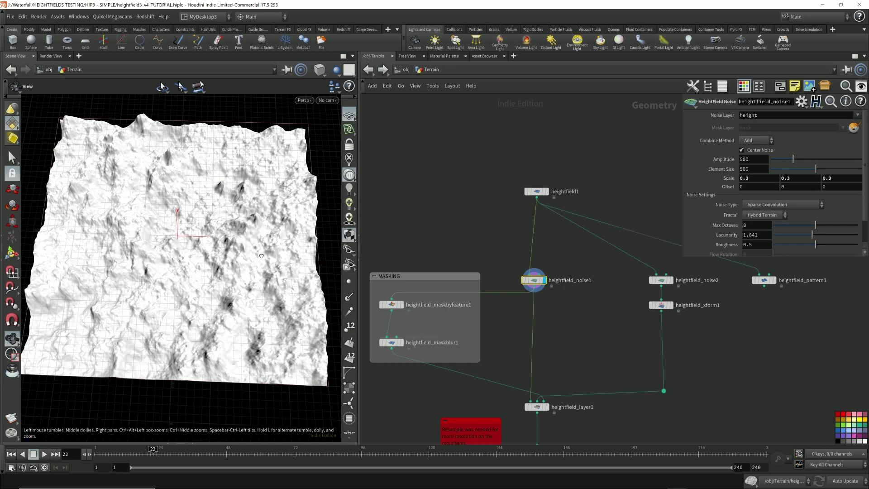
# Compare heightfield_noise1 and heightfield_noise2, leaving noise2's Worley cellular terrain displayed in Front view
pyautogui.click(674, 284)
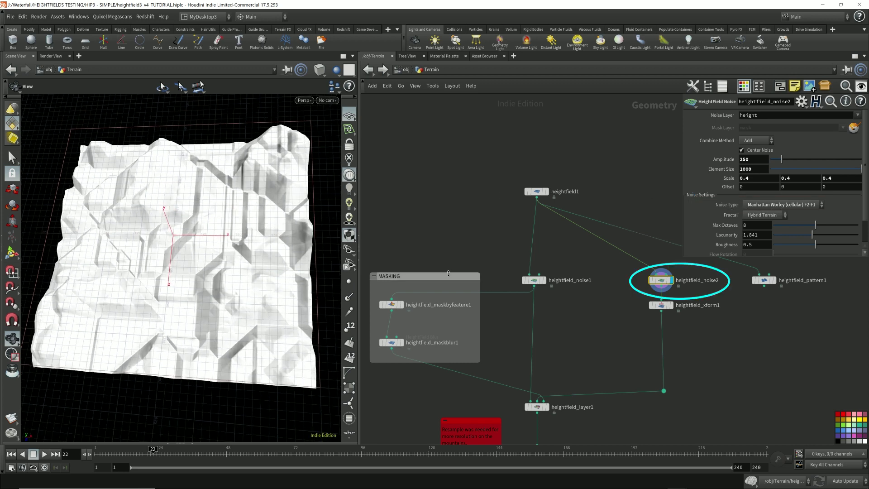
pyautogui.click(544, 280)
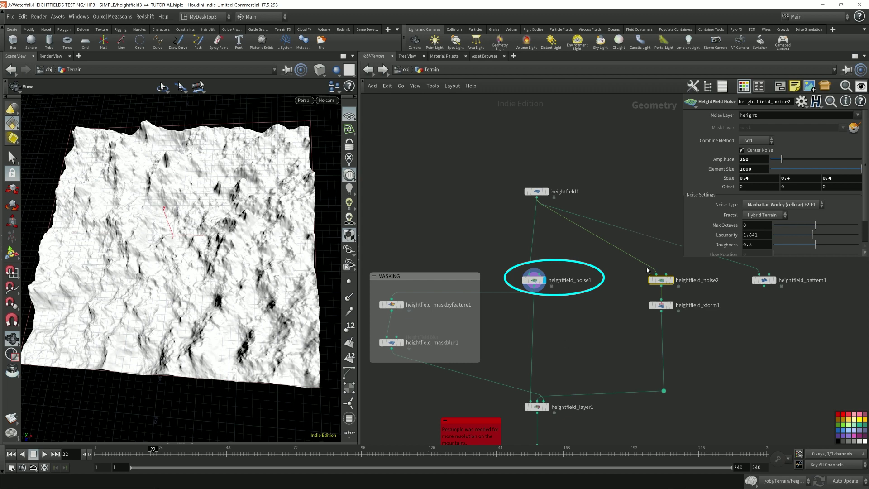
pyautogui.click(671, 280)
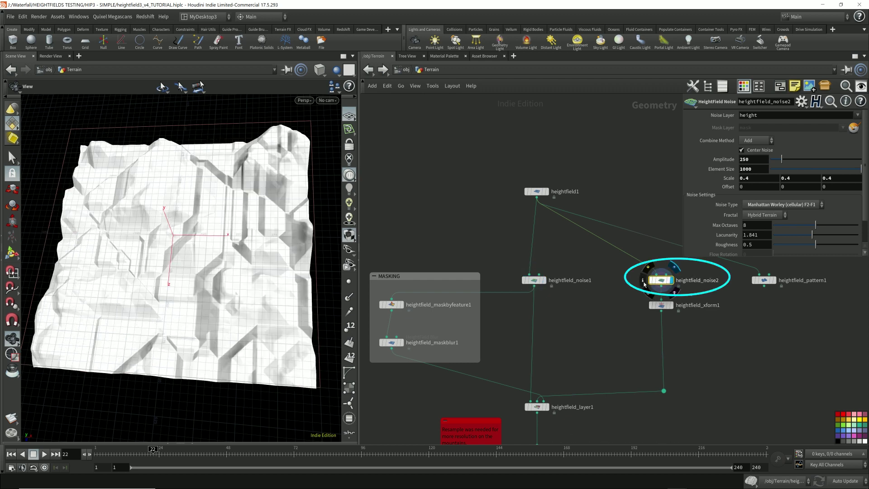
pyautogui.moveTo(202, 260); pyautogui.dragTo(215, 248)
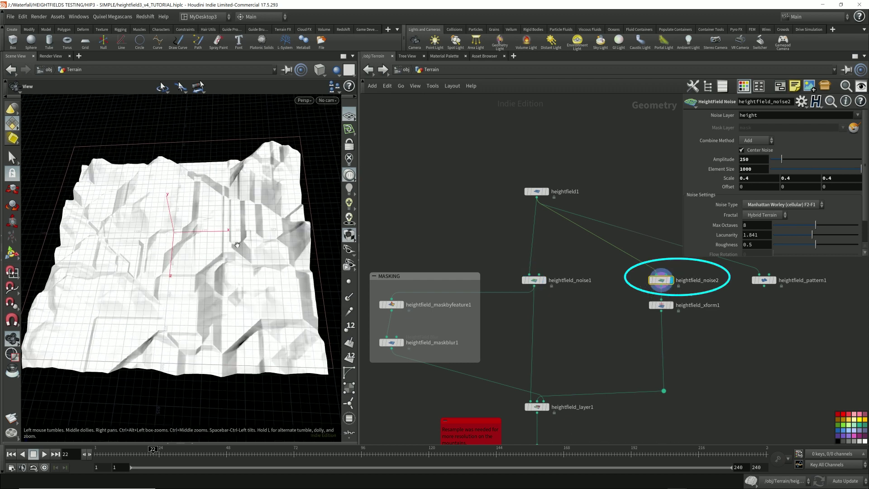
pyautogui.hotkey('space', '3')
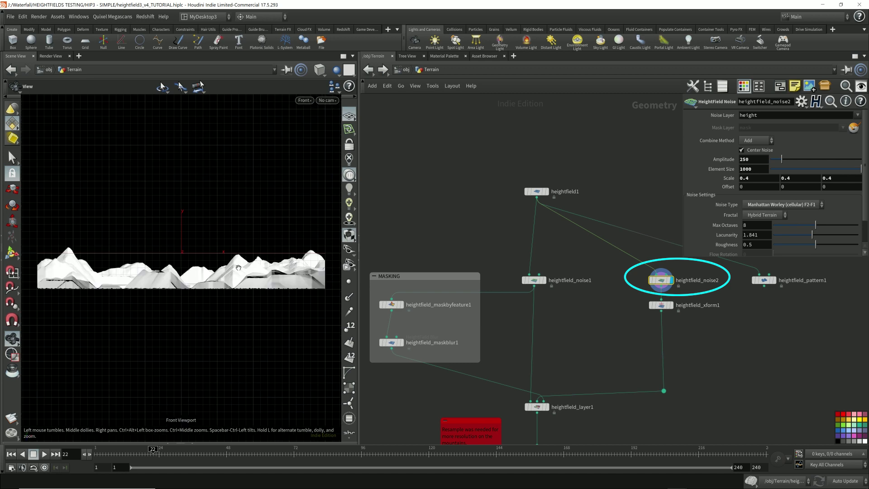
# Compare heightfield_noise2 with and without heightfield_xform1's 238 Height Offset, ending in perspective view
pyautogui.click(670, 305)
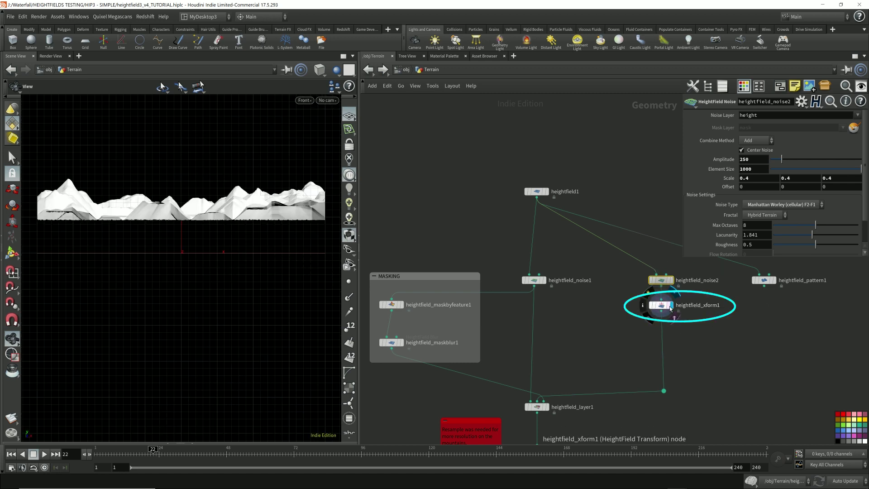
pyautogui.click(665, 307)
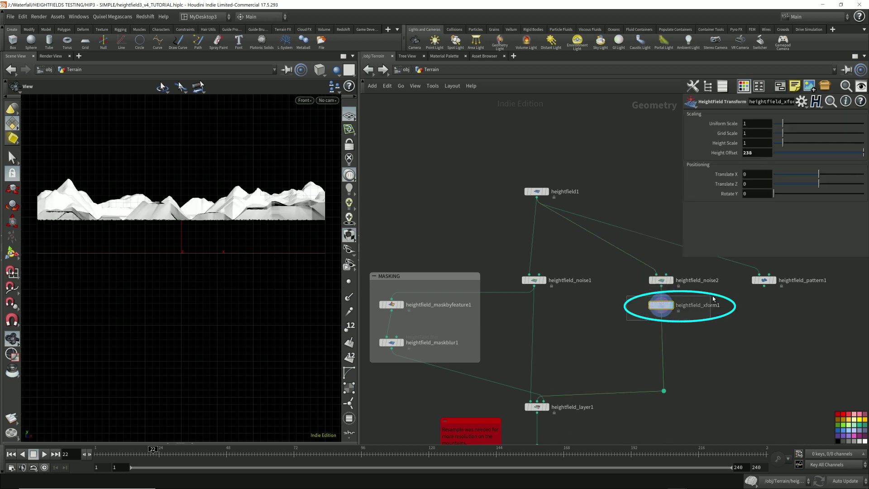
pyautogui.press('Tab')
pyautogui.write('hf')
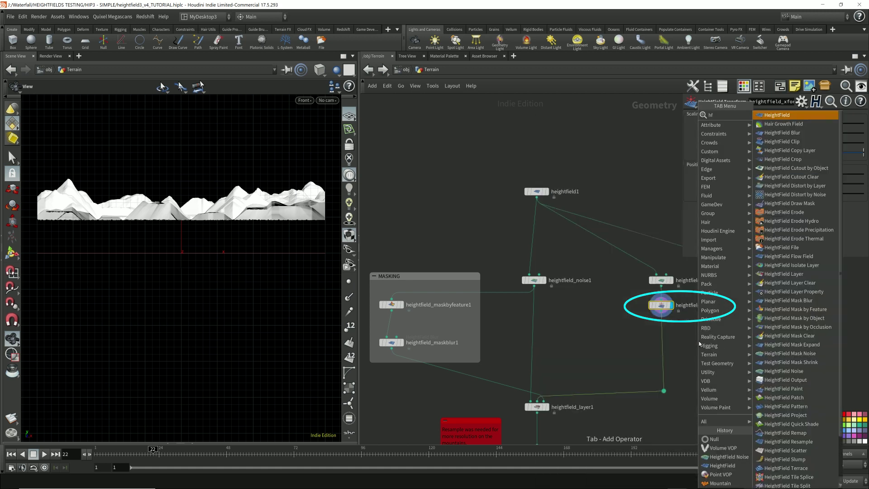
pyautogui.write(' tran')
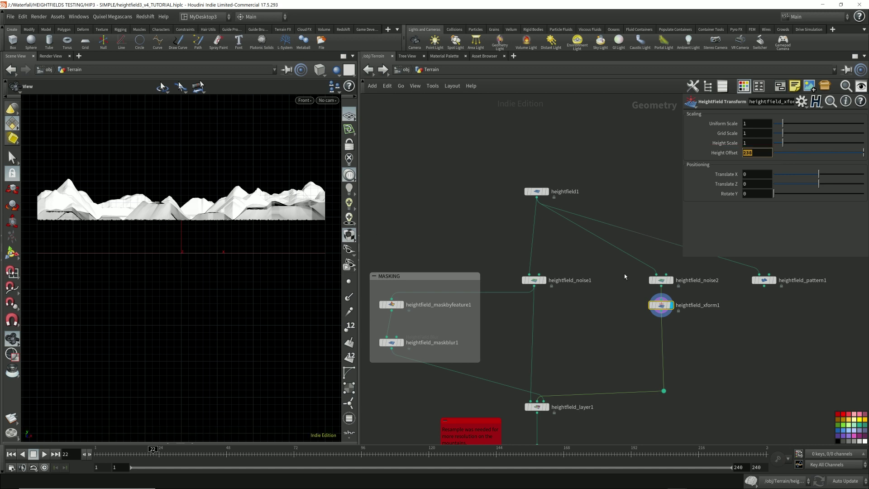
pyautogui.click(673, 281)
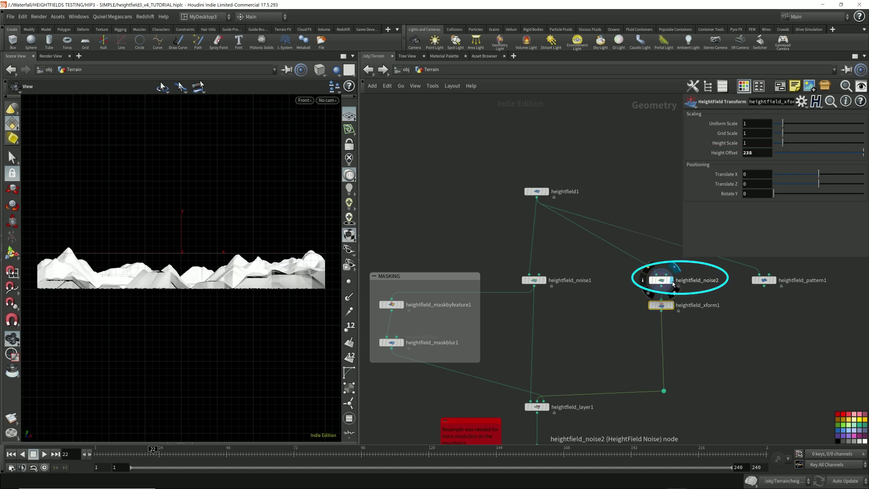
pyautogui.click(672, 306)
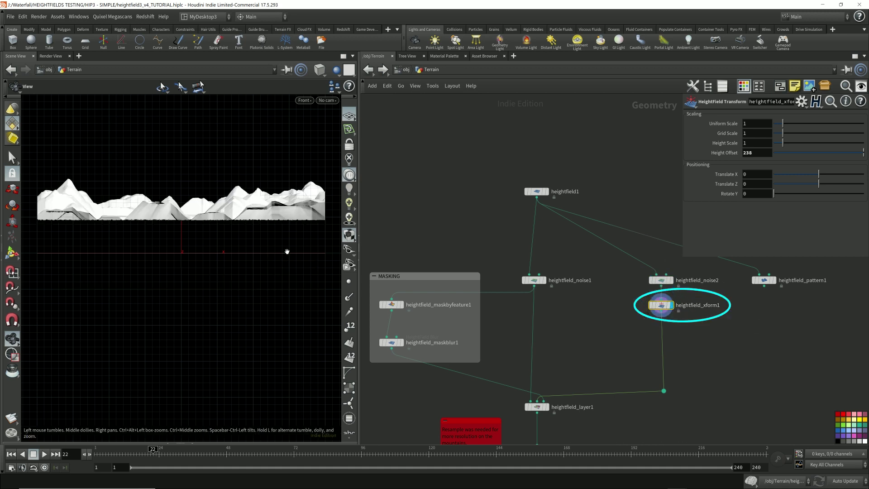
pyautogui.hotkey('space', '1')
pyautogui.scroll(-2, 274, 208)
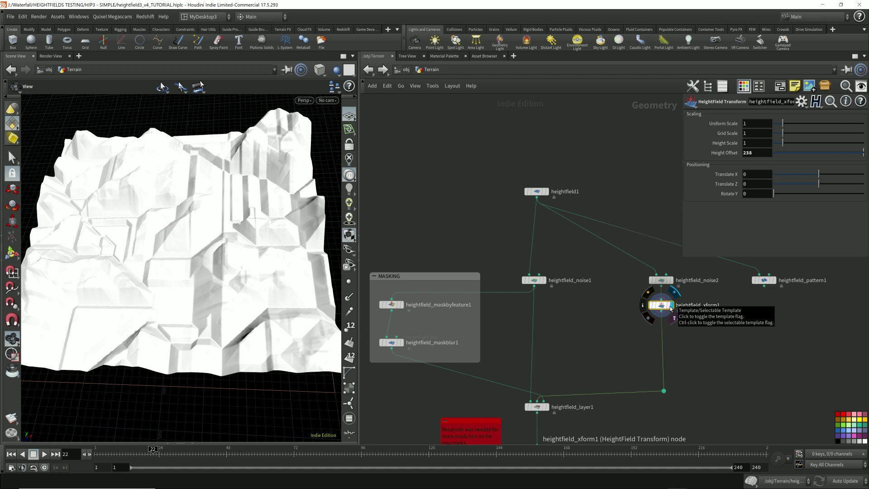
# Paste Noise_A and Noise_B null outputs under both noise branches and preview each
pyautogui.click(544, 280)
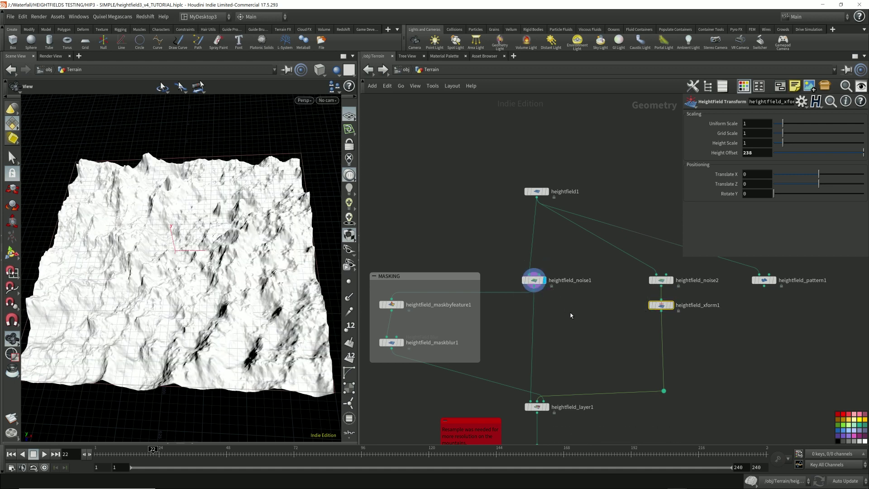
pyautogui.hotkey('ctrl', 'v')
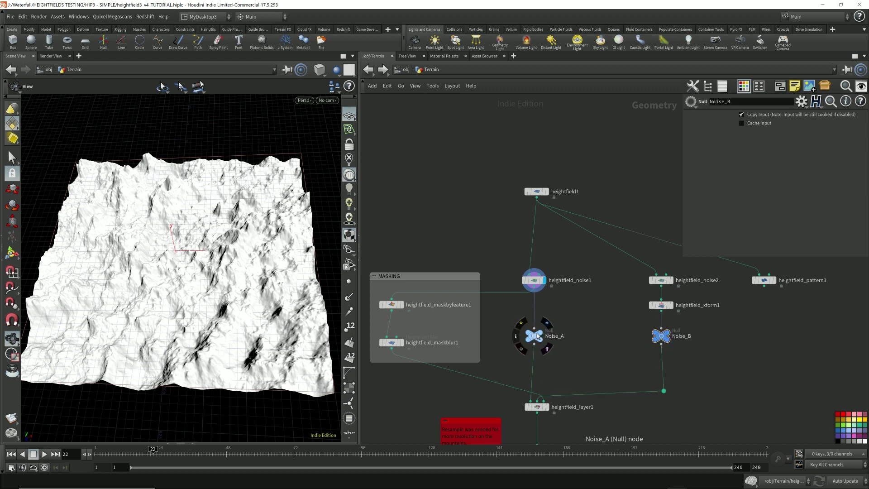
pyautogui.click(541, 336)
pyautogui.click(668, 337)
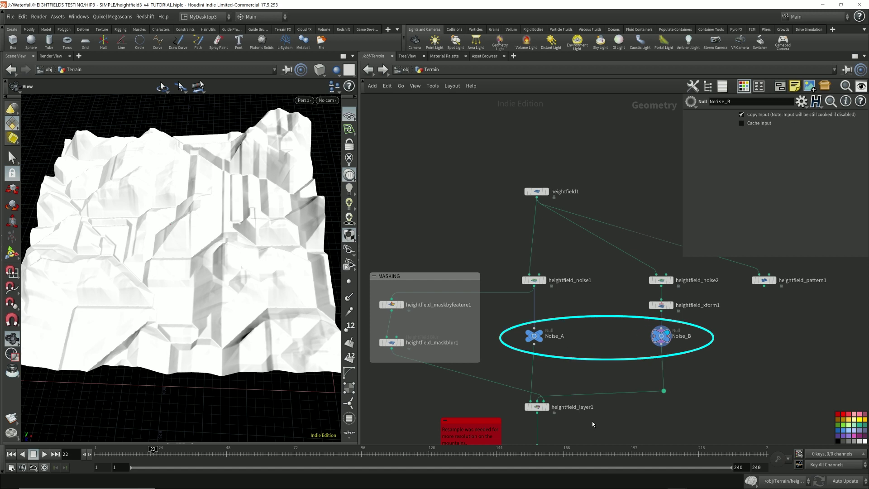
pyautogui.click(537, 407)
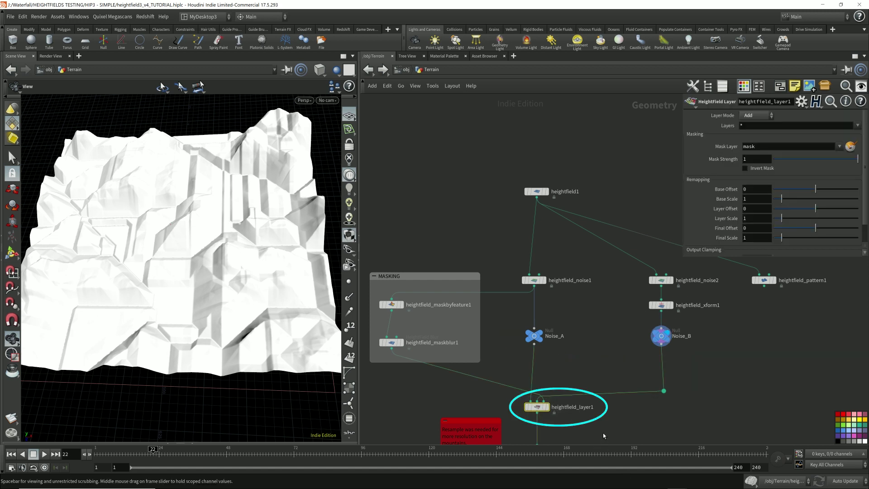
pyautogui.click(581, 368)
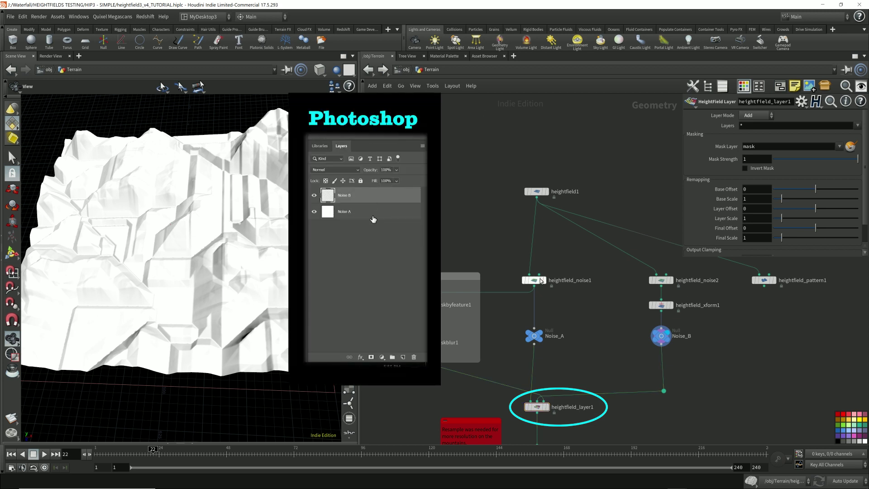
# Review heightfield_noise1 and heightfield_layer1 settings, then preview Noise_A and leave Noise_B displayed
pyautogui.moveTo(536, 282)
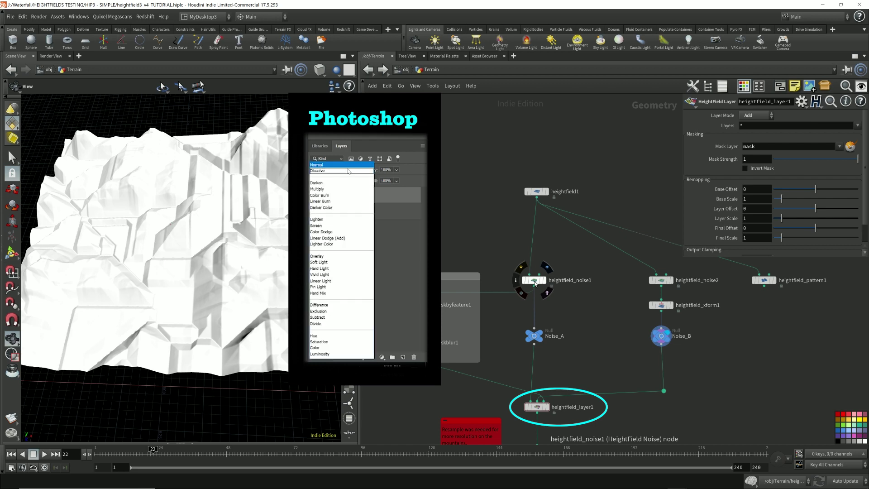
pyautogui.click(535, 280)
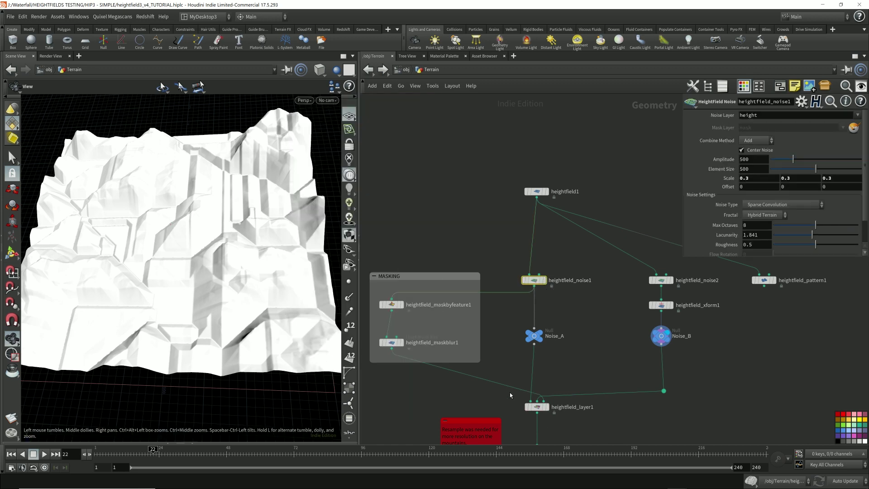
pyautogui.click(537, 406)
pyautogui.press('Tab')
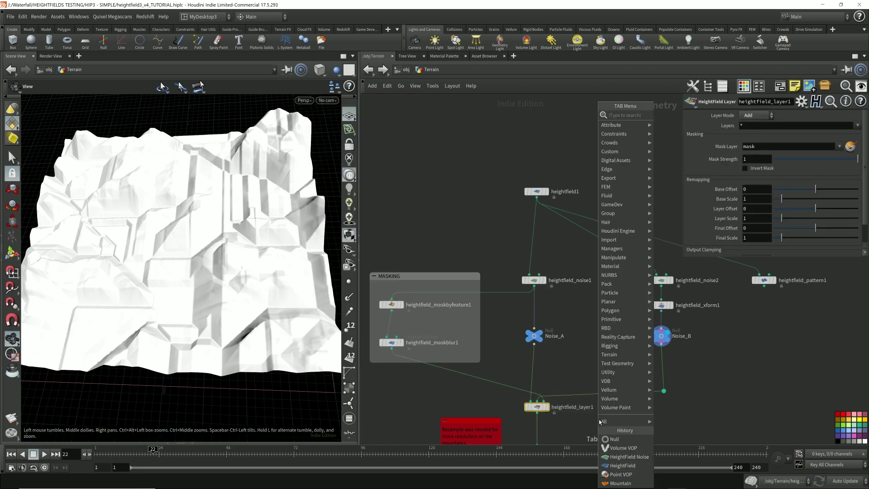
pyautogui.write('hf layer')
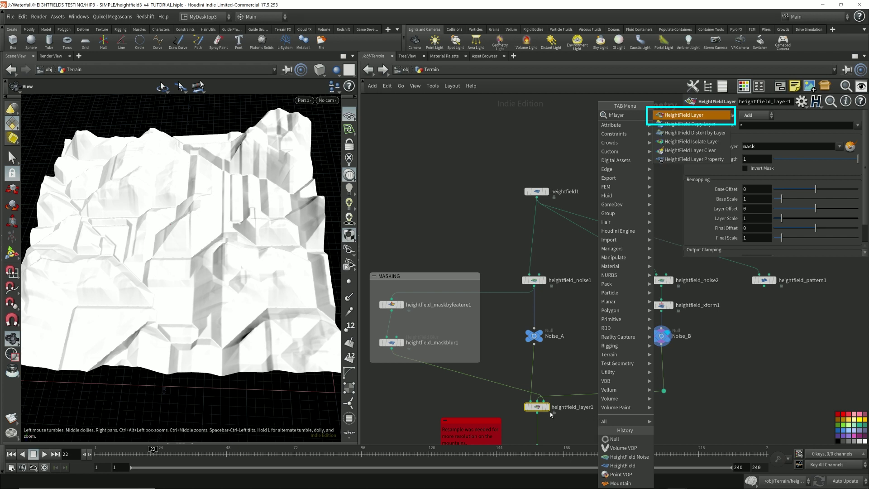
pyautogui.press('Escape')
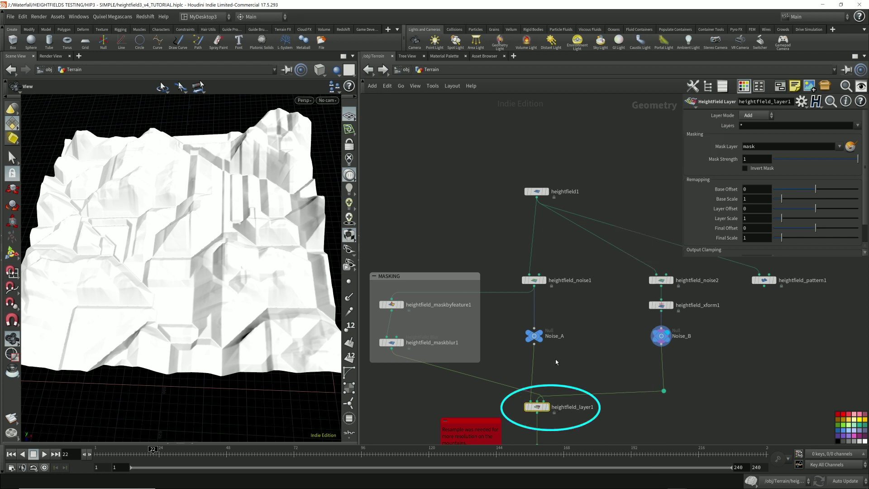
pyautogui.click(540, 335)
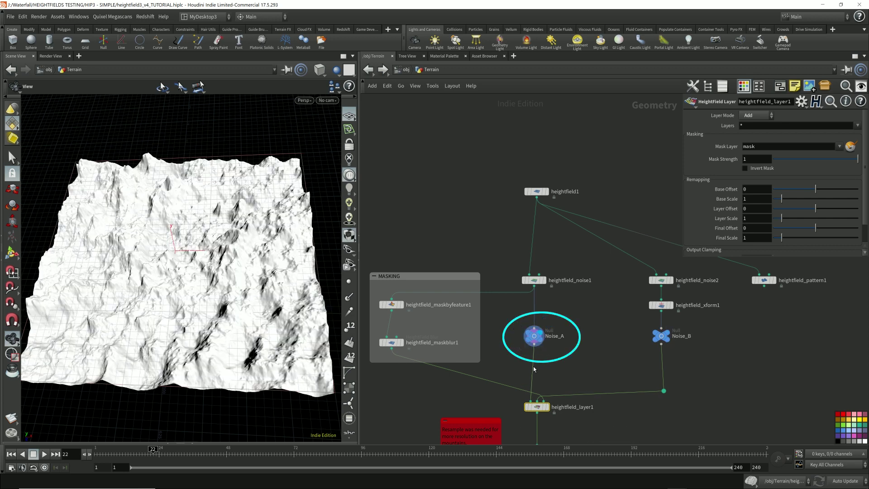
pyautogui.click(665, 336)
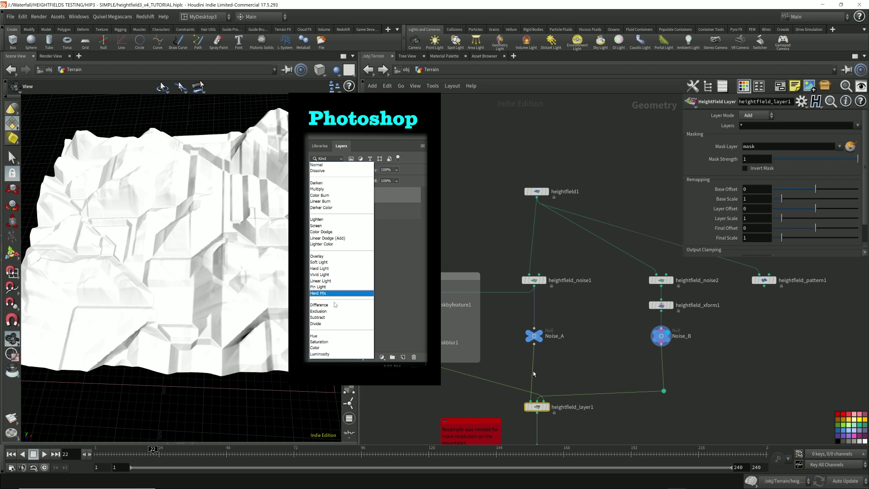
# Cut the heightfield_maskblur1 wire into heightfield_layer1 and view the unmasked Add combination of both noises
pyautogui.click(548, 408)
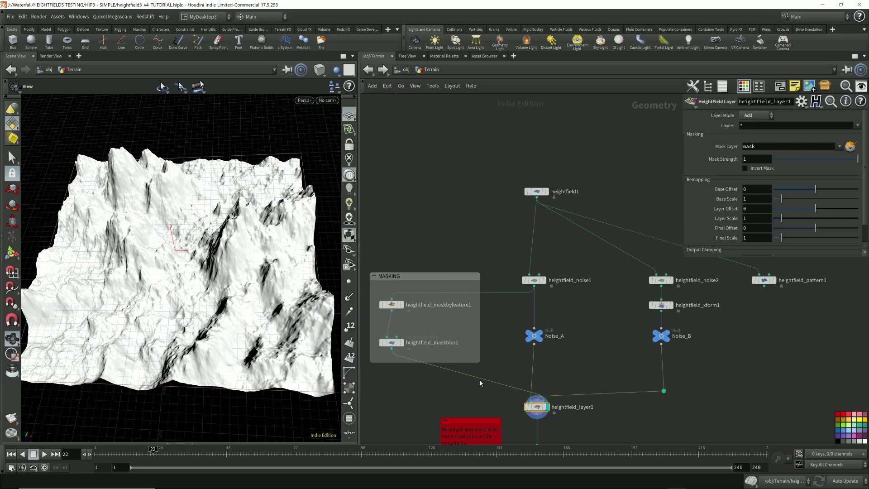
pyautogui.press('y')
pyautogui.moveTo(499, 376); pyautogui.dragTo(501, 393)
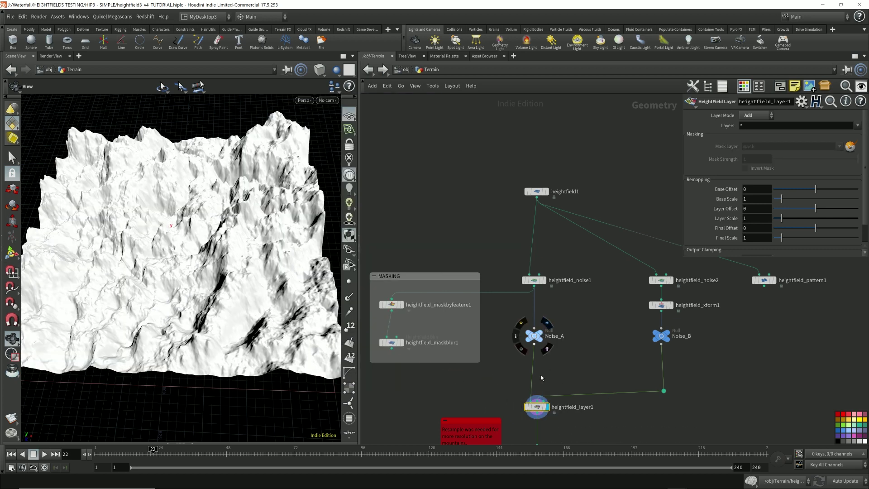
pyautogui.click(540, 337)
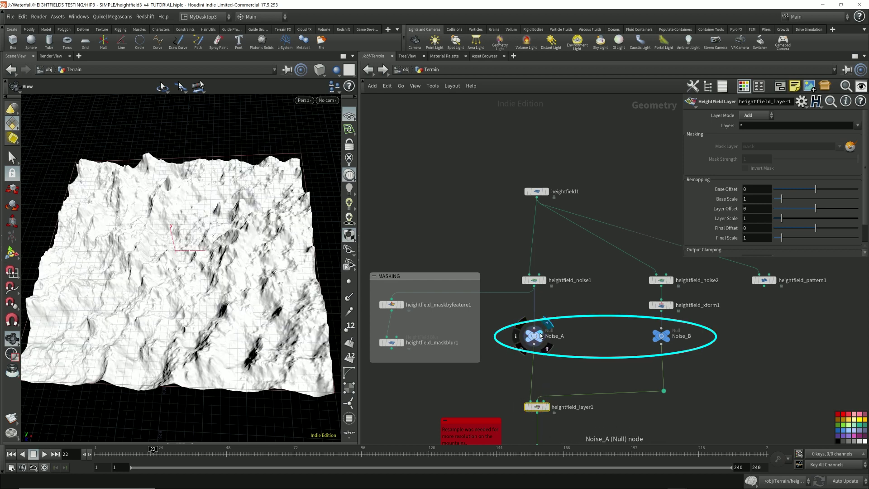
pyautogui.click(669, 332)
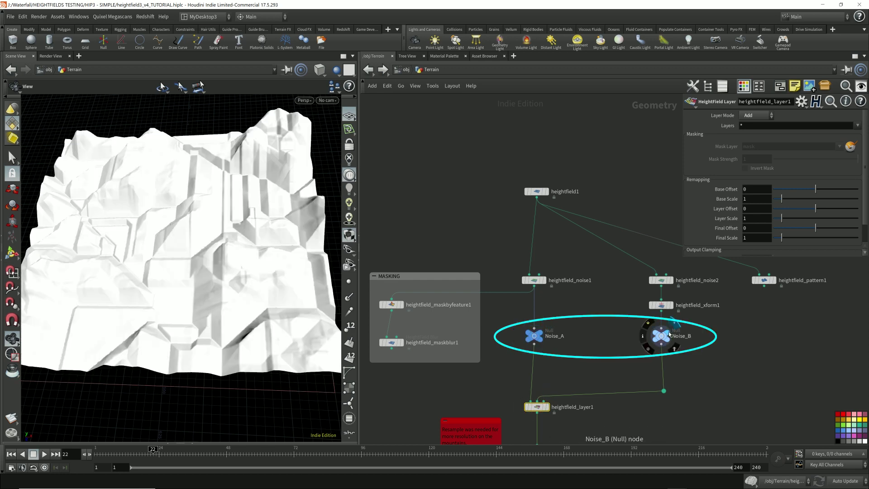
pyautogui.click(548, 408)
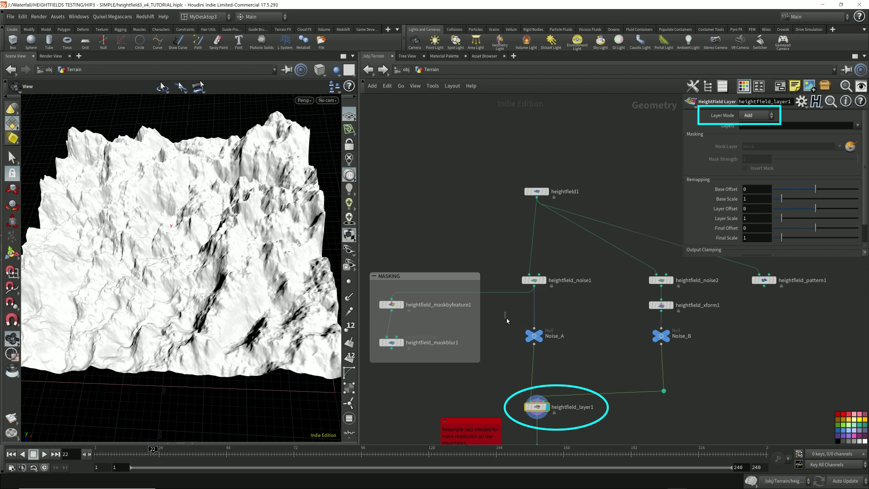
pyautogui.click(753, 116)
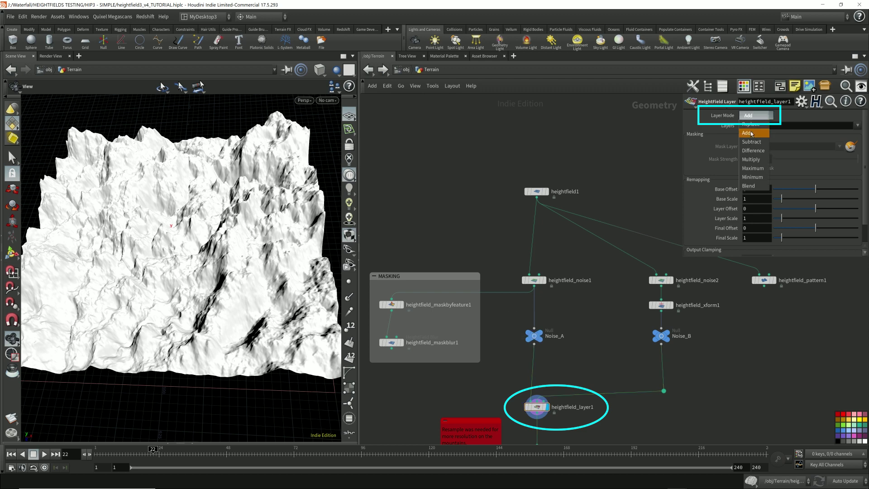
pyautogui.click(751, 143)
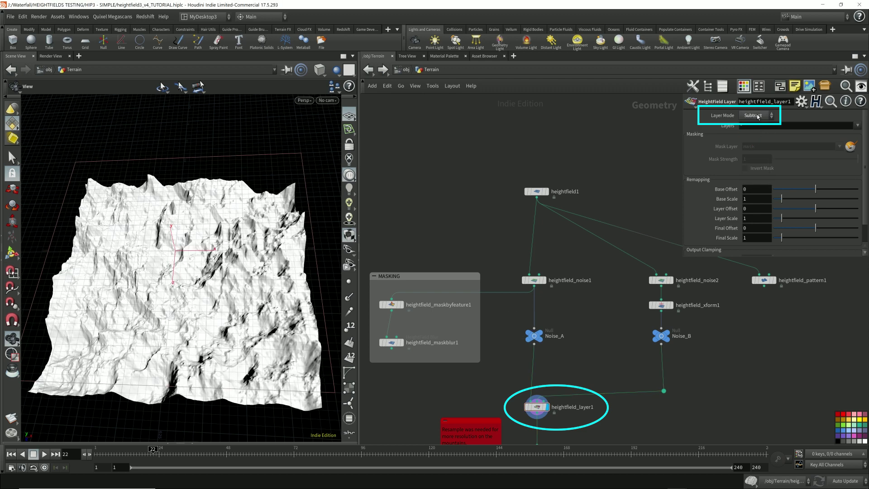
pyautogui.click(759, 116)
pyautogui.click(757, 160)
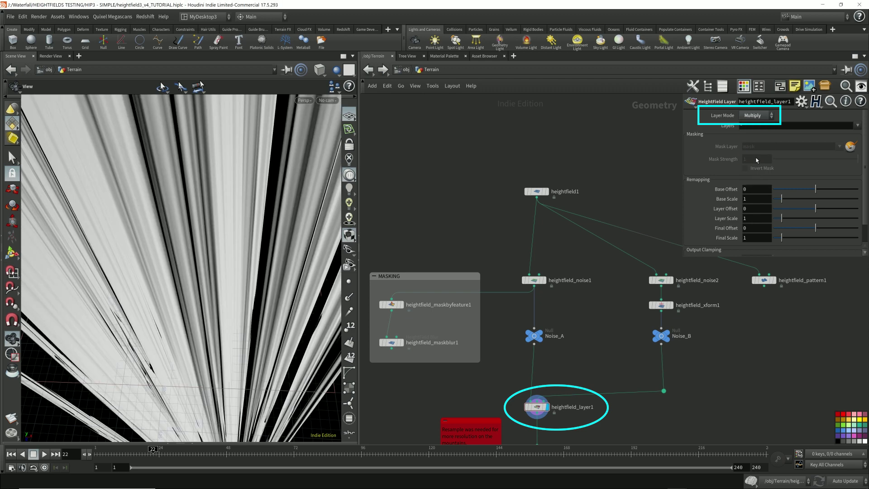
pyautogui.click(752, 116)
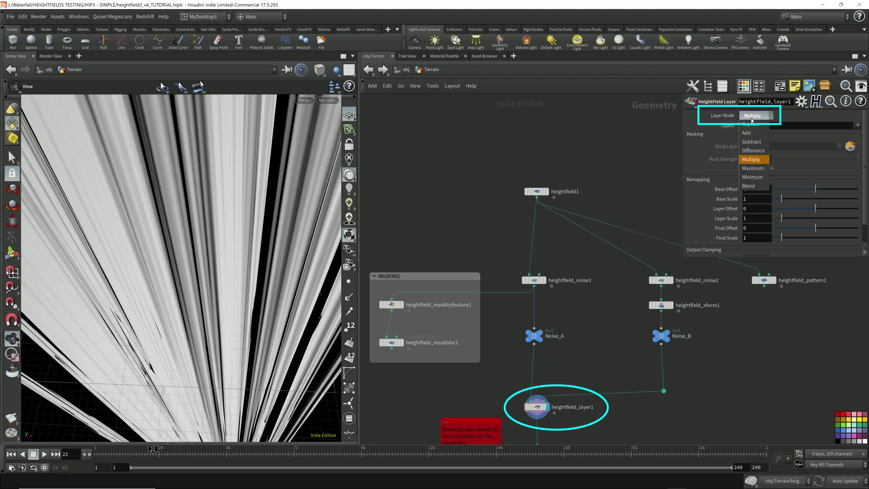
pyautogui.click(753, 169)
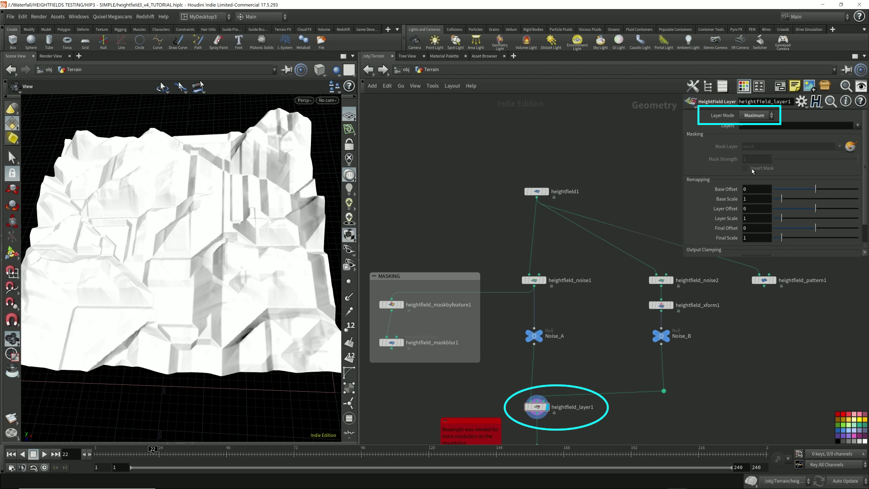
pyautogui.click(761, 116)
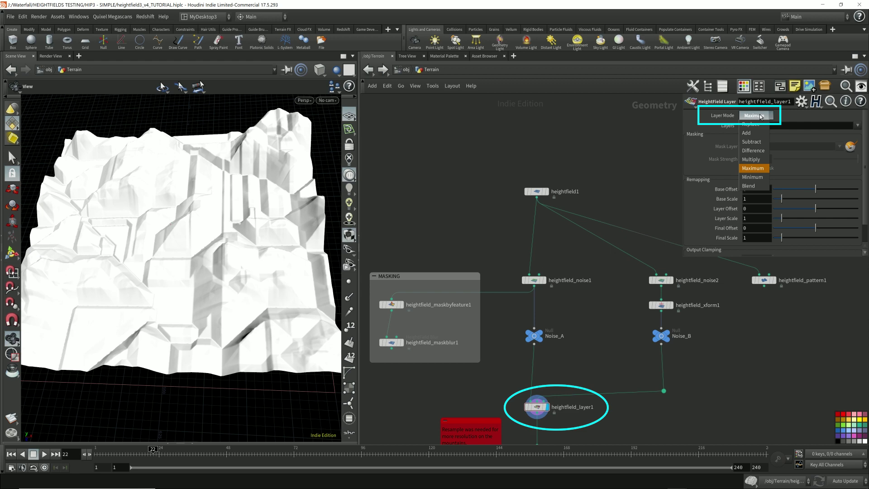
pyautogui.click(753, 177)
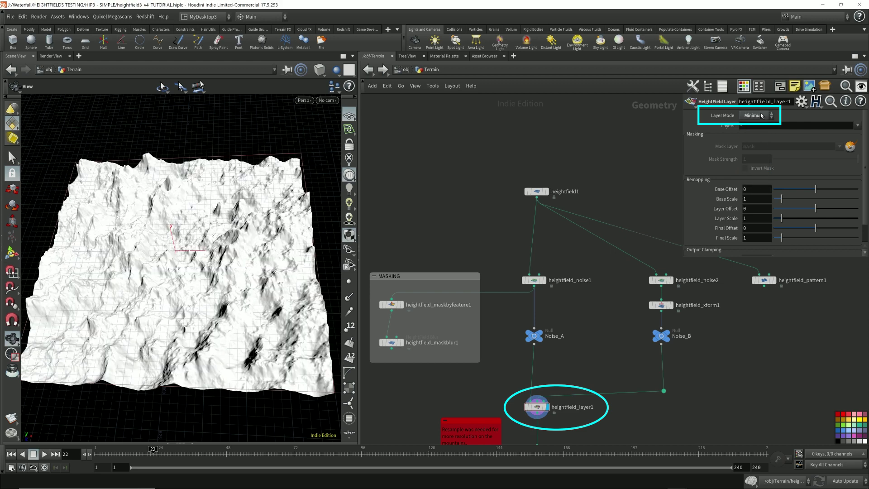
pyautogui.click(762, 116)
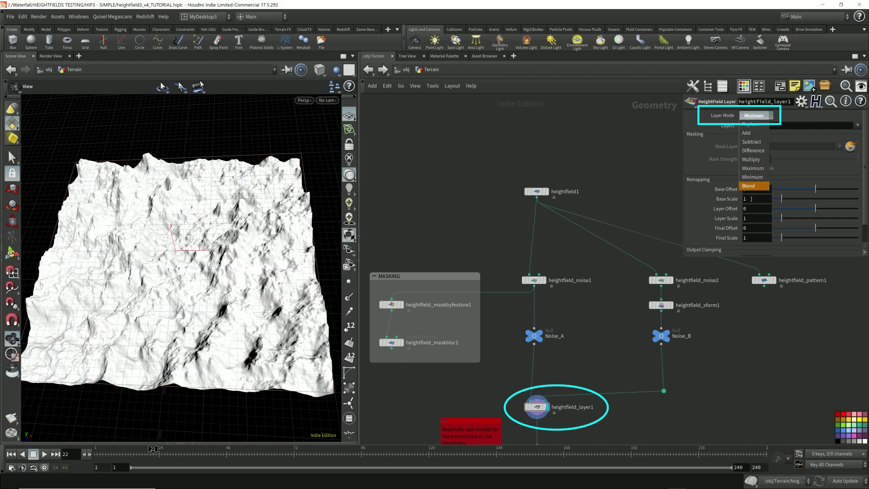
pyautogui.click(754, 188)
pyautogui.moveTo(773, 131)
pyautogui.mouseDown()
pyautogui.moveTo(859, 141)
pyautogui.moveTo(771, 136)
pyautogui.mouseUp()
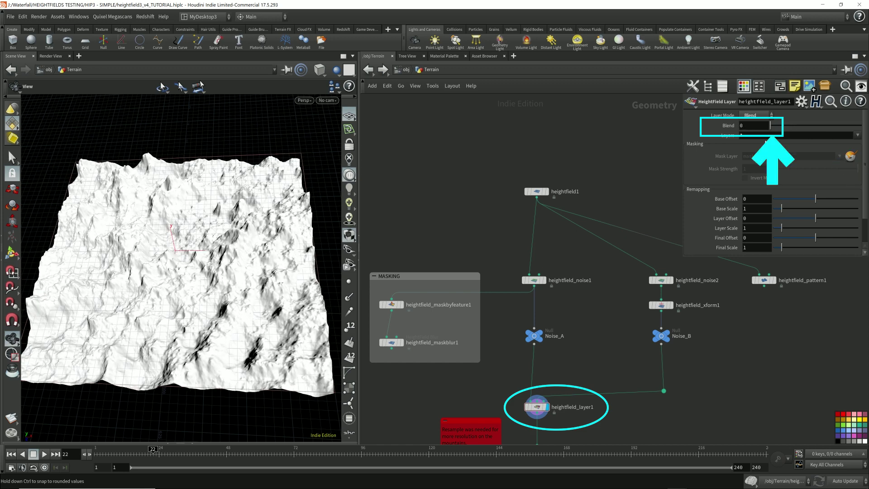
pyautogui.moveTo(771, 136)
pyautogui.mouseDown()
pyautogui.moveTo(859, 136)
pyautogui.moveTo(805, 142)
pyautogui.mouseUp()
pyautogui.doubleClick(751, 125)
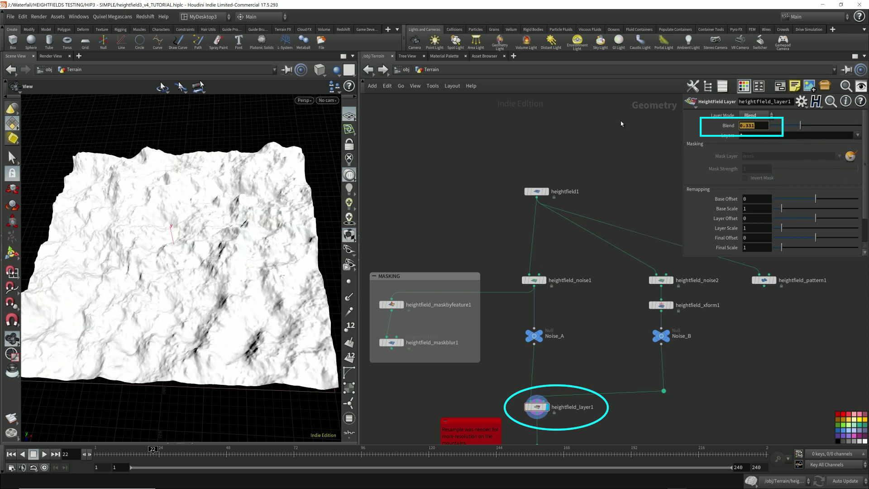
pyautogui.write('0.5')
pyautogui.press('Return')
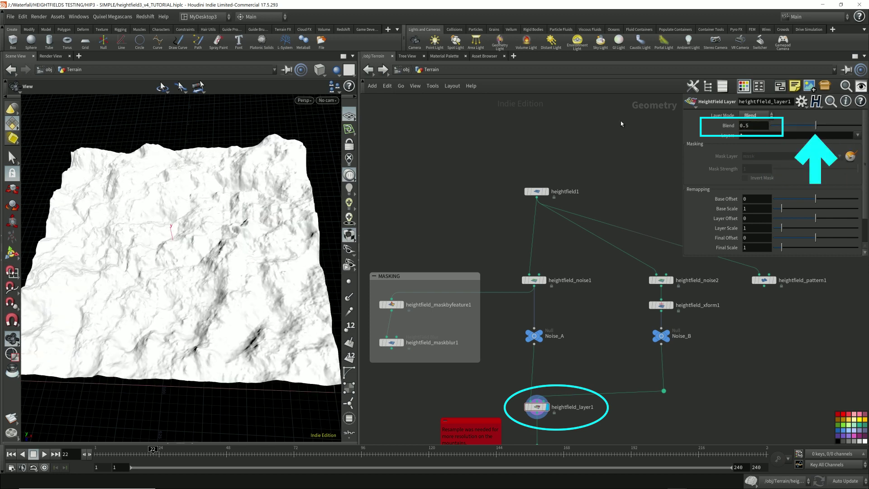
pyautogui.click(755, 115)
pyautogui.click(754, 135)
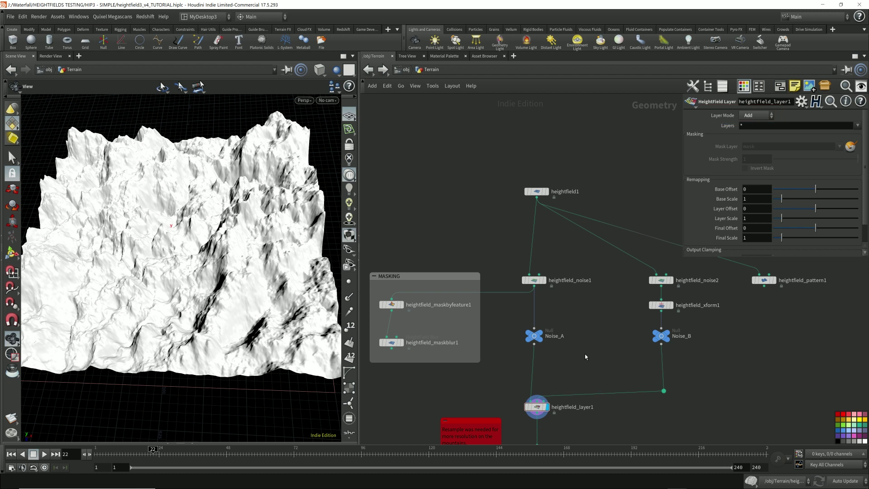
# Switch the display between Noise_A and Noise_B, ending on Noise_A's rugged terrain
pyautogui.moveTo(542, 335)
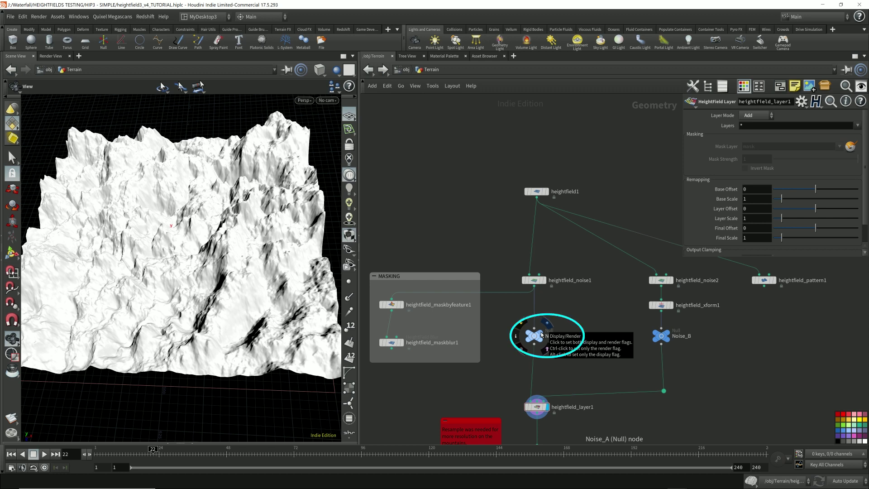
pyautogui.click(542, 335)
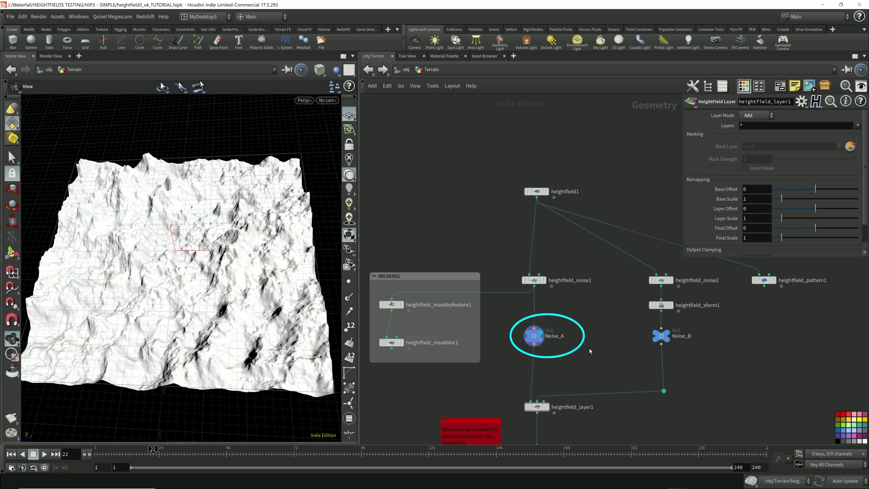
pyautogui.click(661, 329)
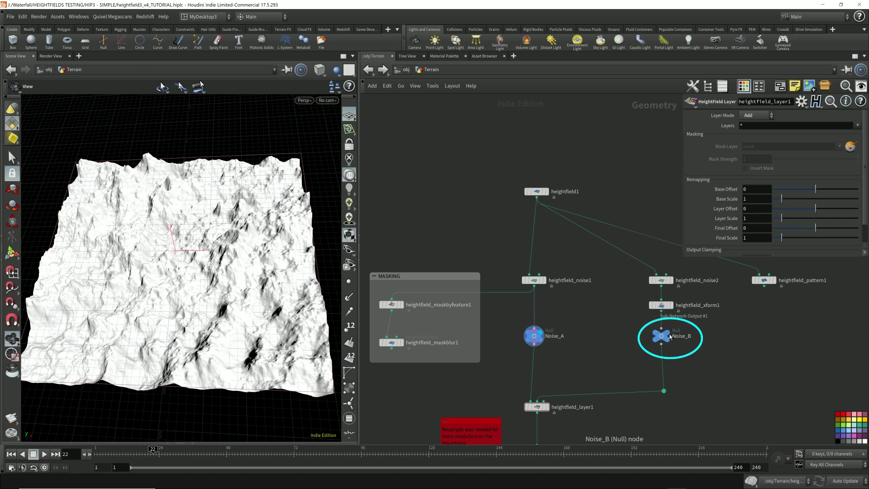
pyautogui.click(668, 335)
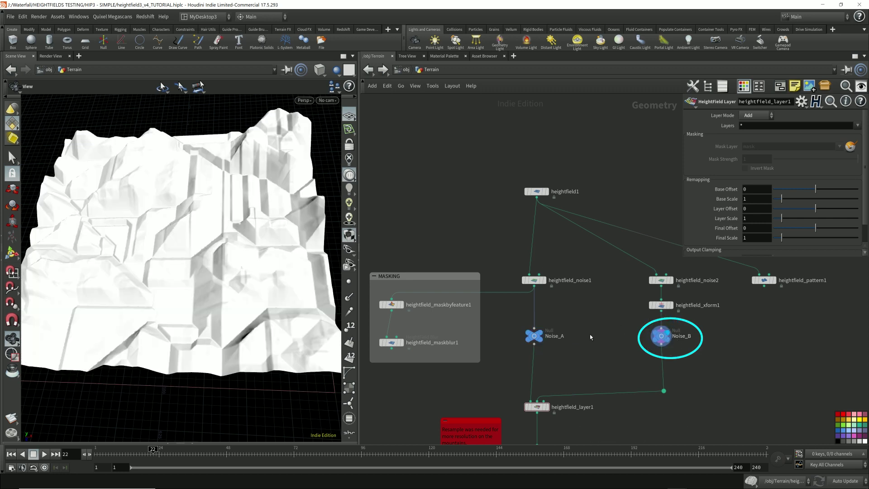
pyautogui.click(541, 333)
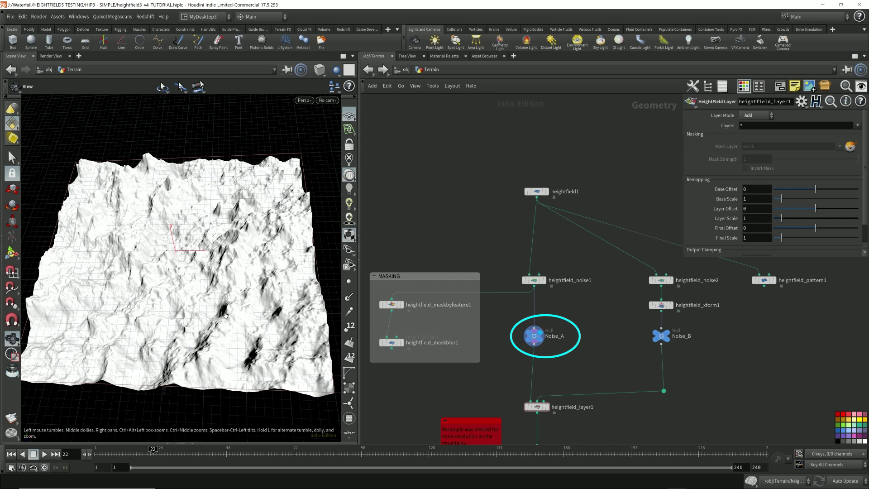
# Display heightfield_maskbyfeature1's red height mask on the terrain and bring up its settings
pyautogui.click(404, 309)
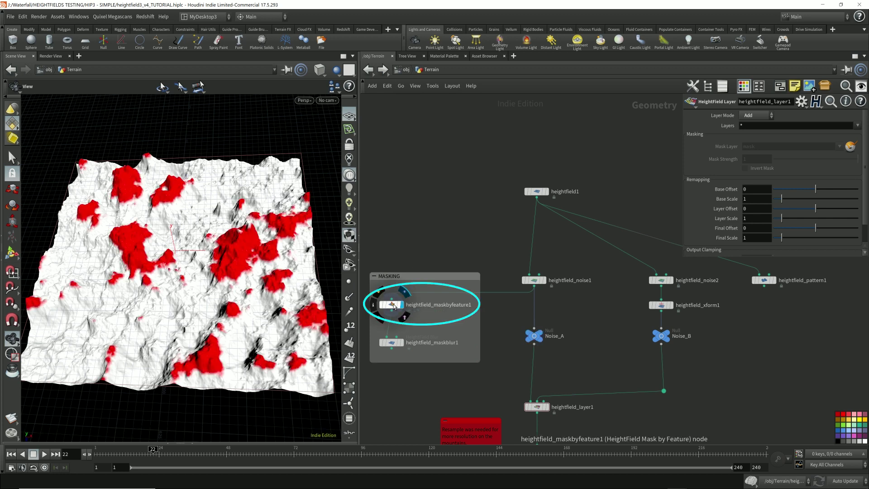
pyautogui.click(392, 304)
pyautogui.press('Tab')
pyautogui.write('hf')
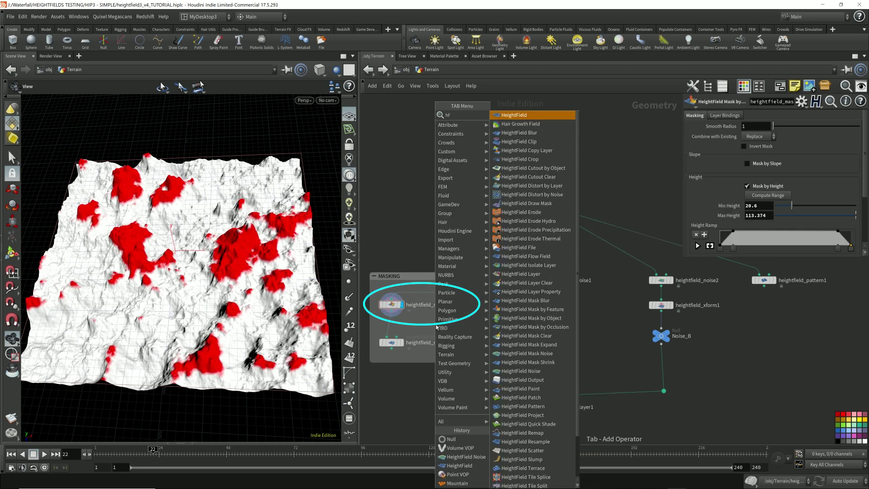
pyautogui.write(' mask fea')
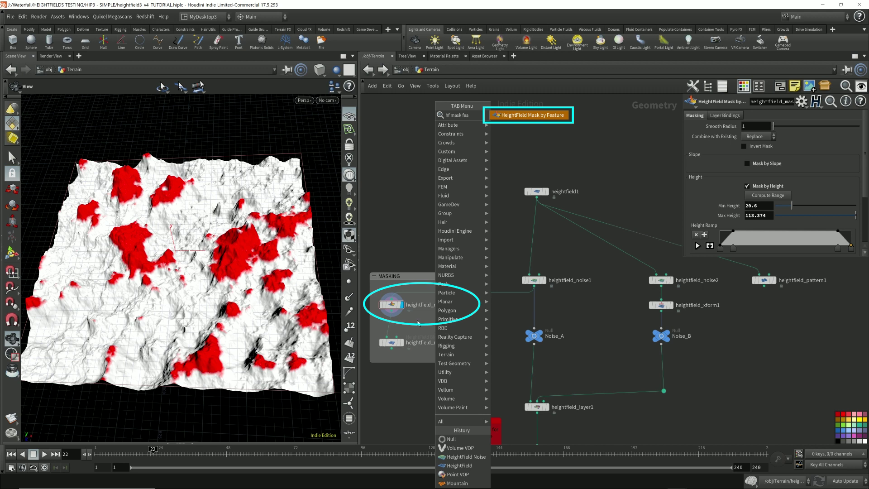
pyautogui.press('Escape')
pyautogui.moveTo(397, 308)
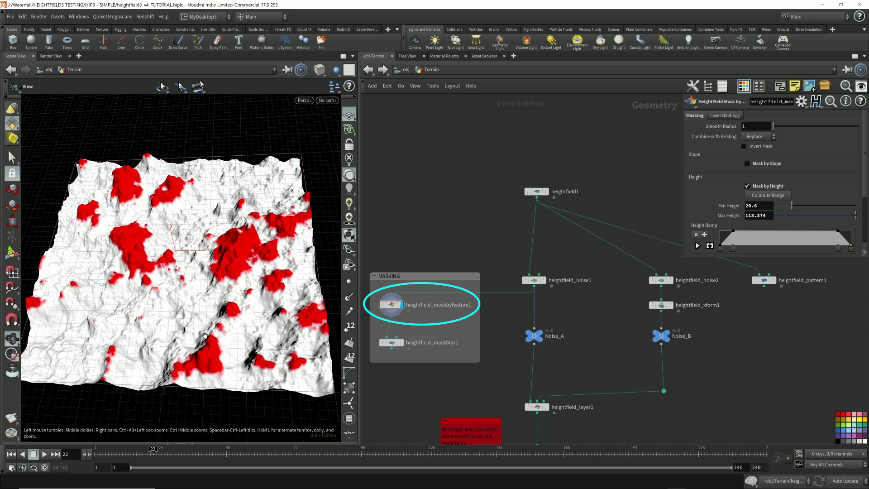
# Compare with the plain noise terrain, then inspect the 20.6–113.374 Mask by Height range from a low angle
pyautogui.click(545, 282)
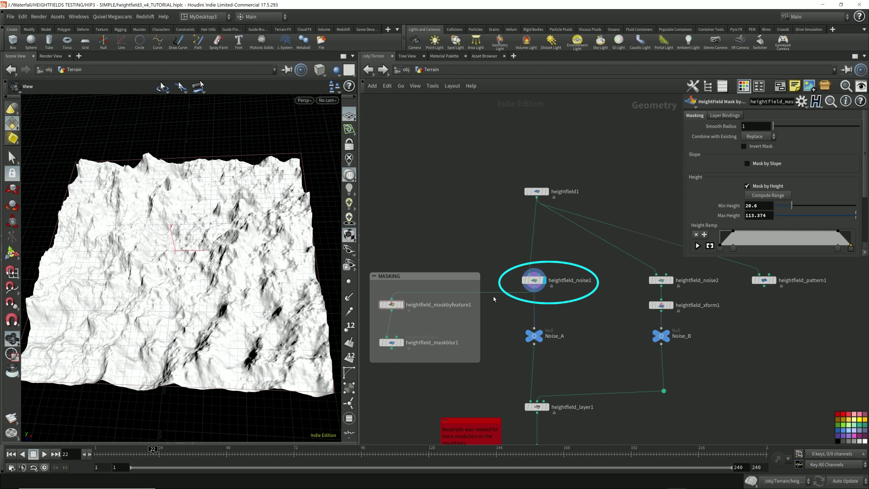
pyautogui.click(403, 308)
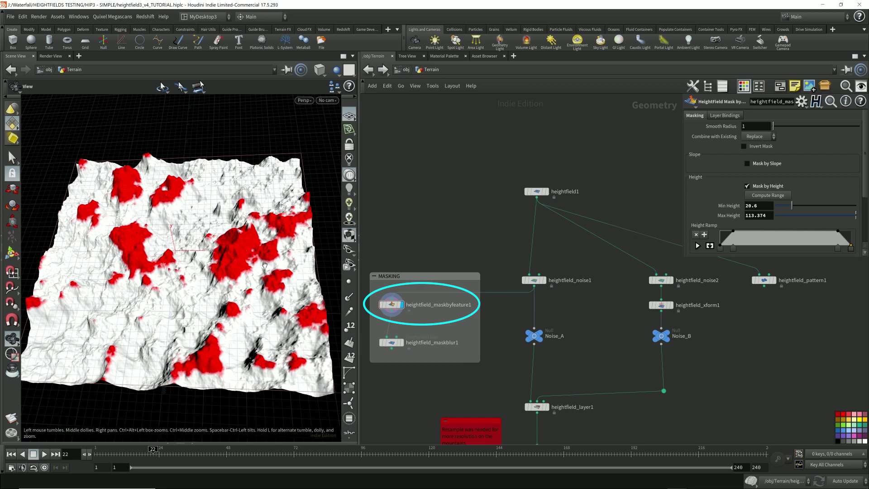
pyautogui.moveTo(688, 258); pyautogui.dragTo(655, 327)
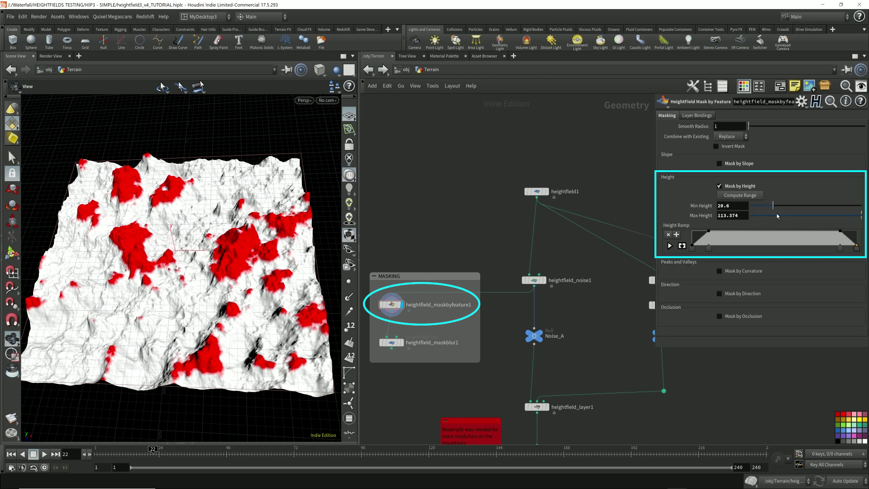
pyautogui.moveTo(208, 198); pyautogui.dragTo(207, 224)
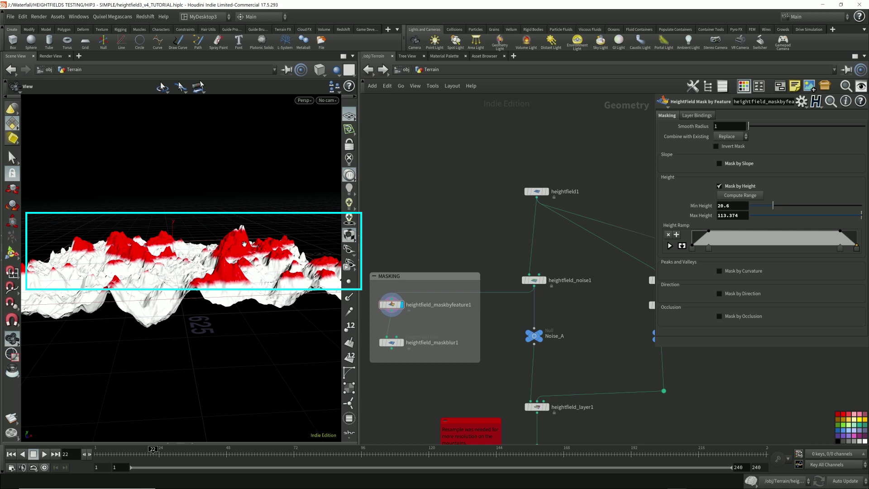
pyautogui.press('p')
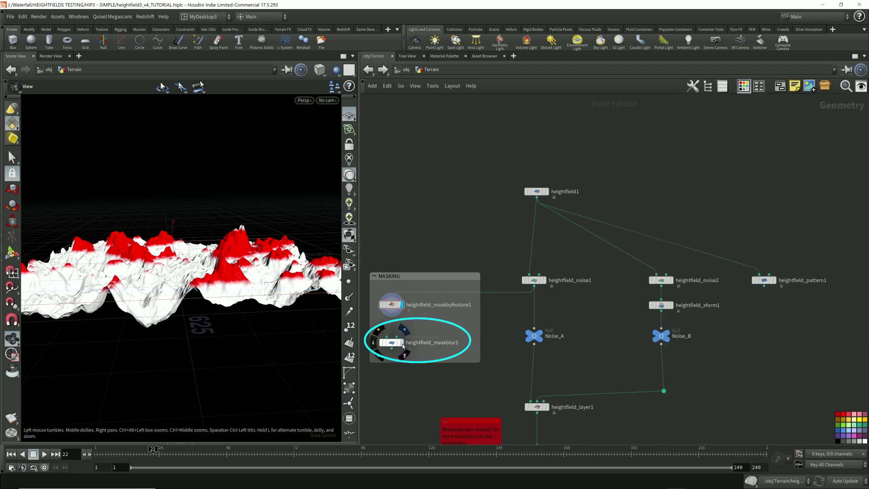
pyautogui.click(400, 344)
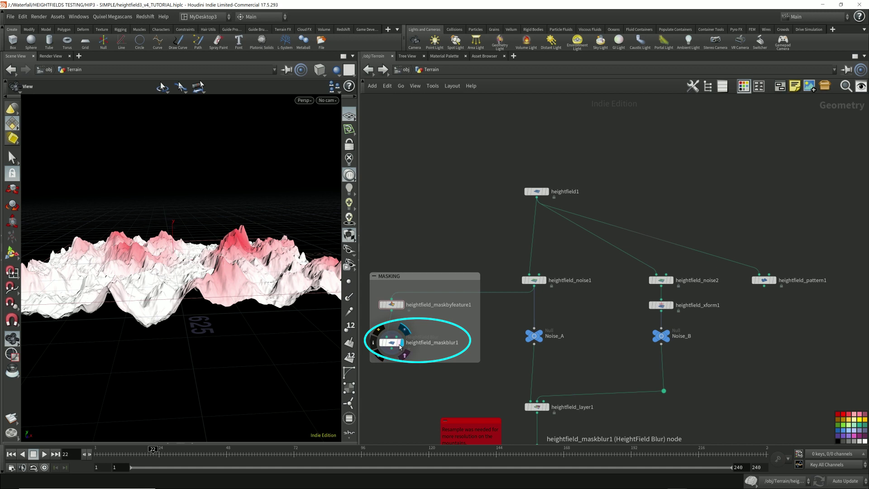
pyautogui.click(402, 306)
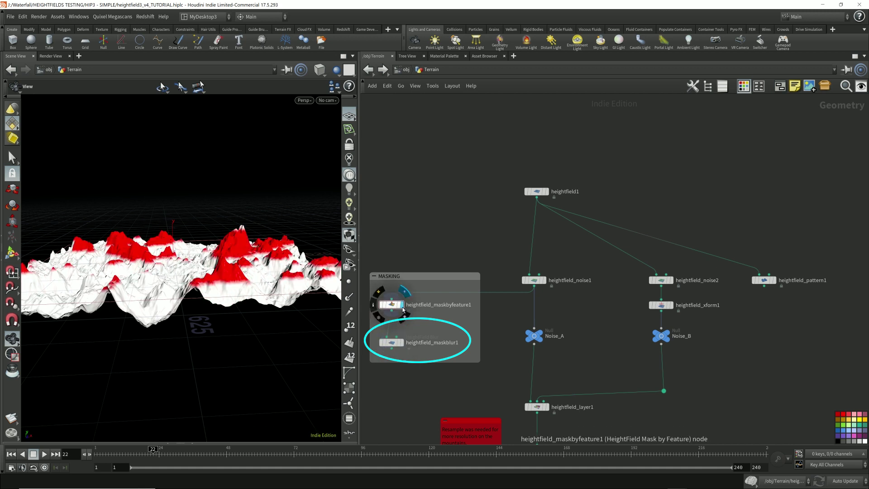
# Display heightfield_maskblur1 and confirm its method stays Blur with radius 99.2
pyautogui.click(397, 344)
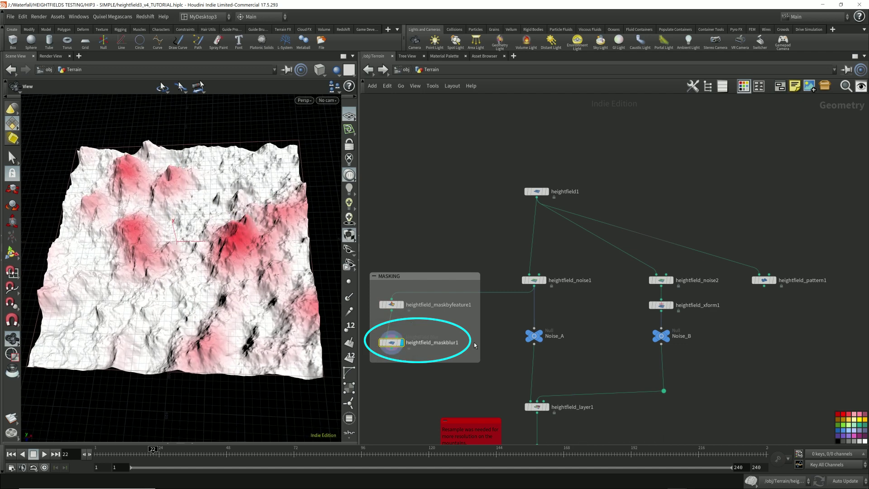
pyautogui.press('p')
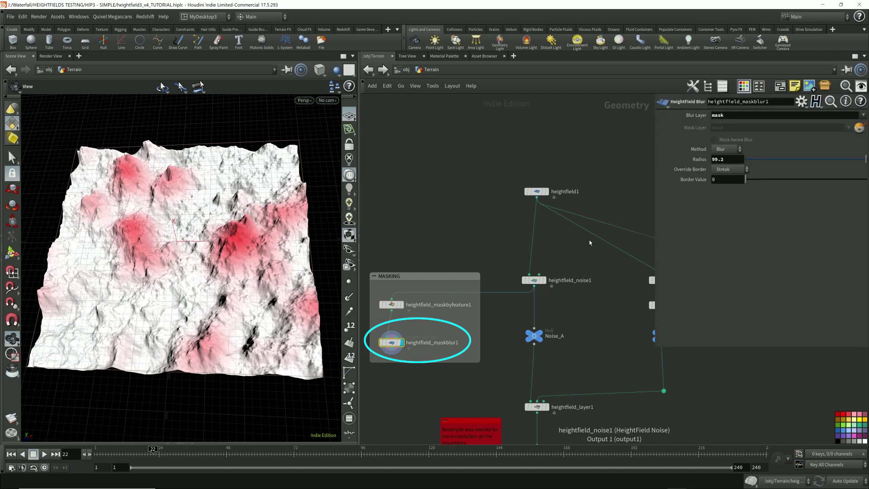
pyautogui.doubleClick(730, 160)
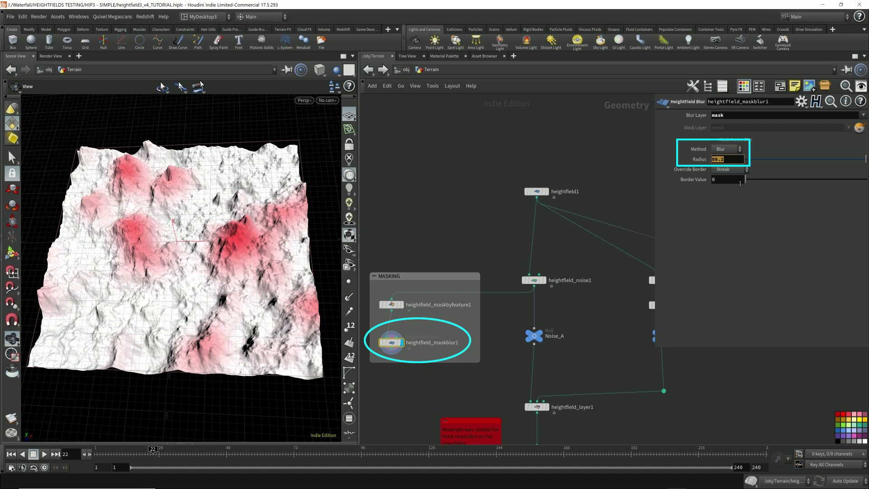
pyautogui.click(727, 149)
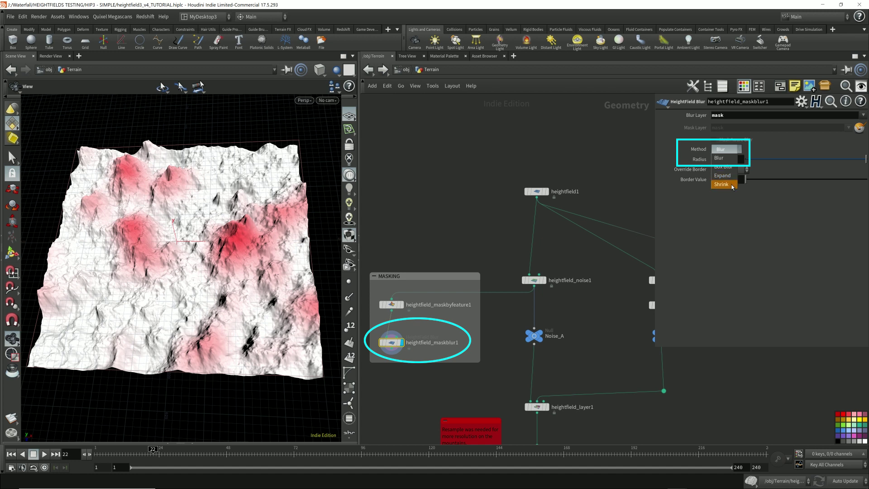
pyautogui.click(596, 152)
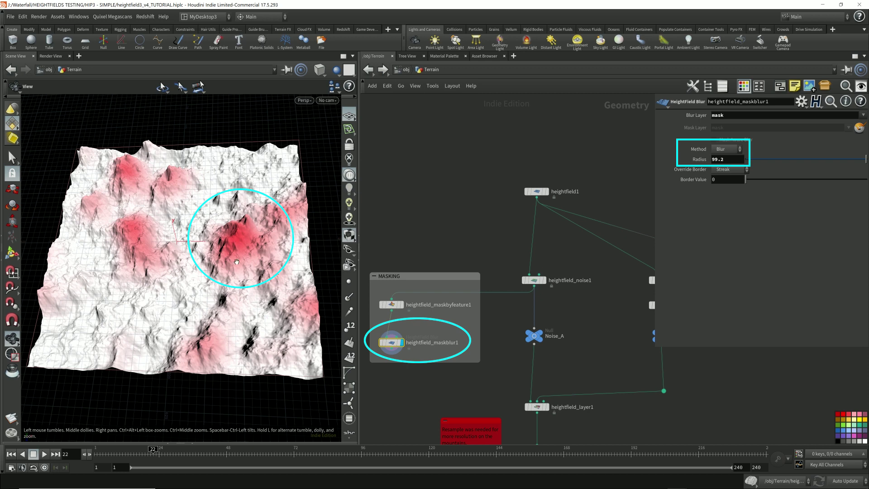
# Wire heightfield_maskblur1's output into heightfield_layer1's Mask input
pyautogui.press('p')
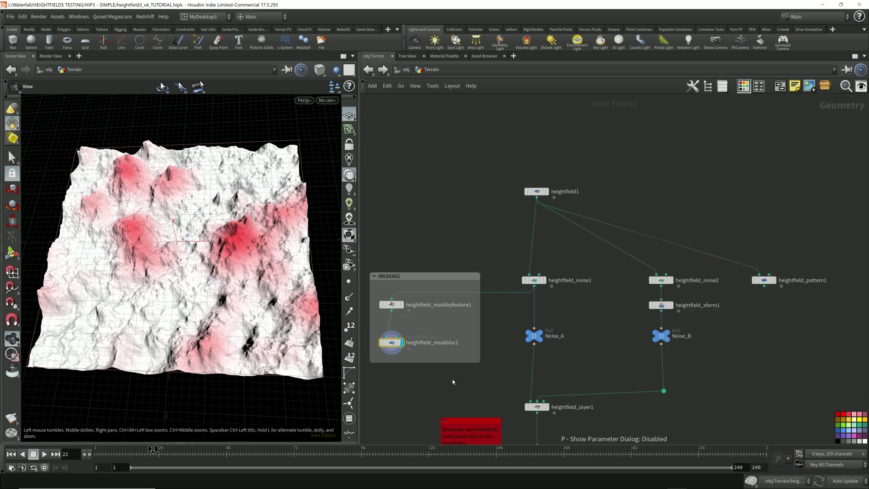
pyautogui.moveTo(392, 350)
pyautogui.mouseDown()
pyautogui.moveTo(432, 372)
pyautogui.moveTo(496, 375)
pyautogui.moveTo(546, 405)
pyautogui.mouseUp()
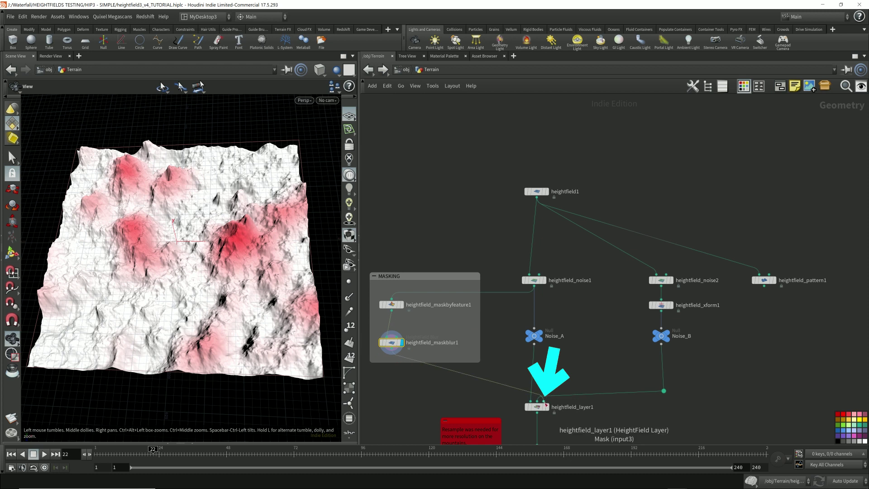
pyautogui.click(540, 407)
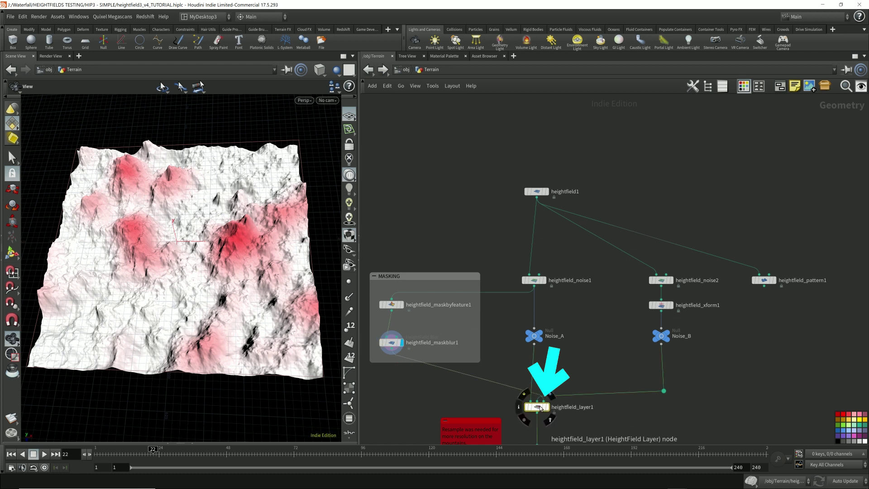
pyautogui.moveTo(542, 337)
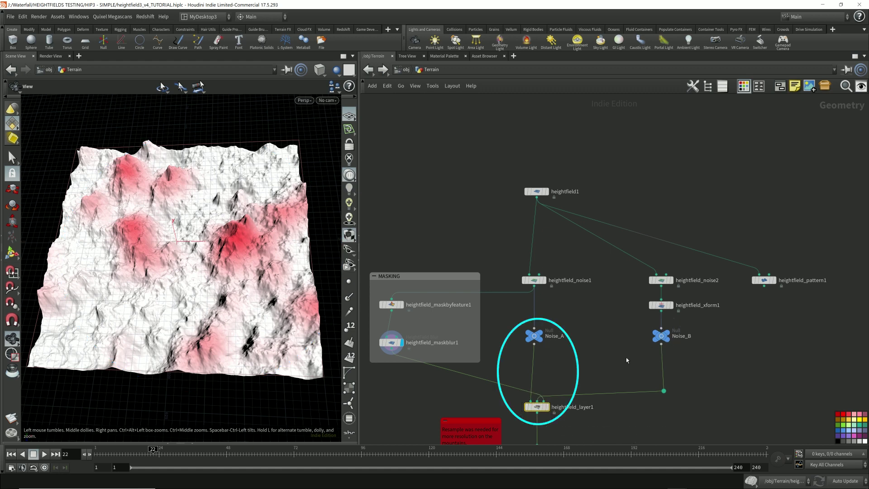
pyautogui.click(662, 335)
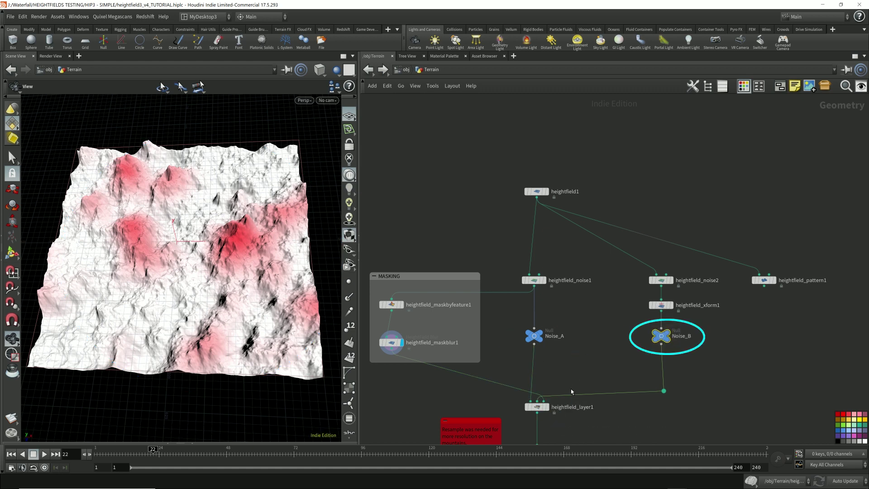
pyautogui.click(538, 407)
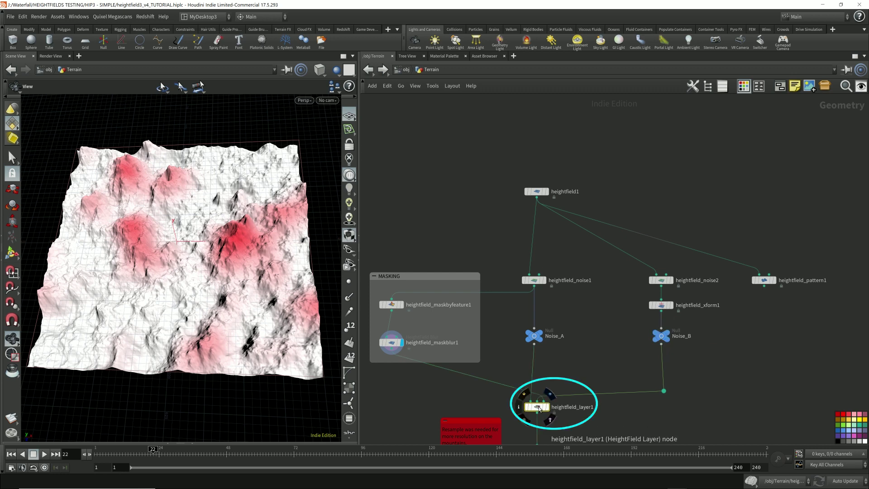
# Display heightfield_layer1's layered terrain and compare it against Noise_A and the blurred mask
pyautogui.press('p')
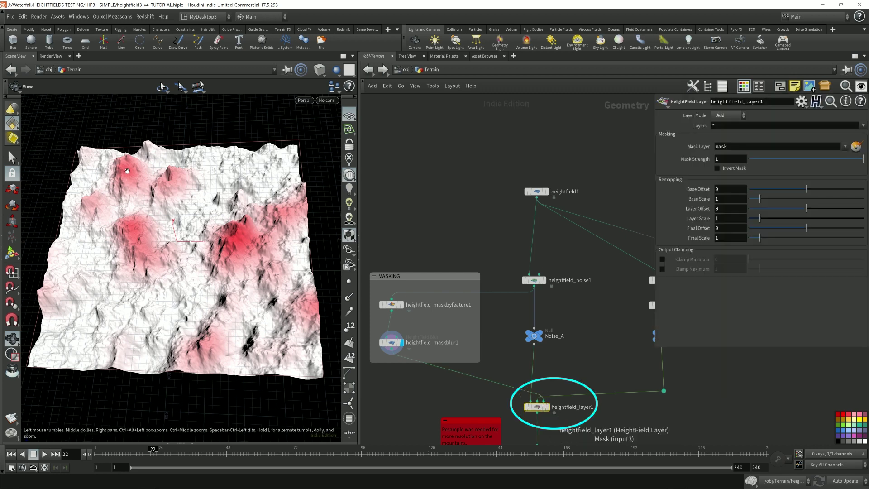
pyautogui.moveTo(549, 410)
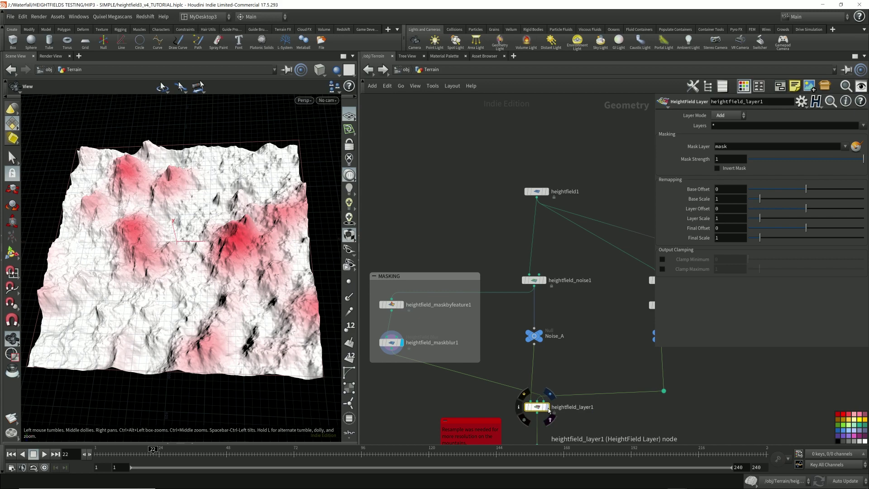
pyautogui.click(550, 395)
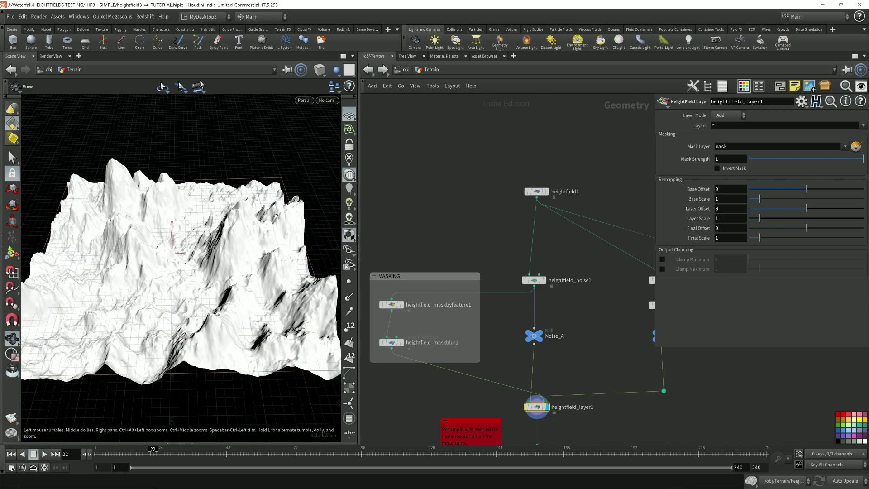
pyautogui.moveTo(275, 216); pyautogui.dragTo(158, 231)
pyautogui.moveTo(242, 232); pyautogui.dragTo(239, 255)
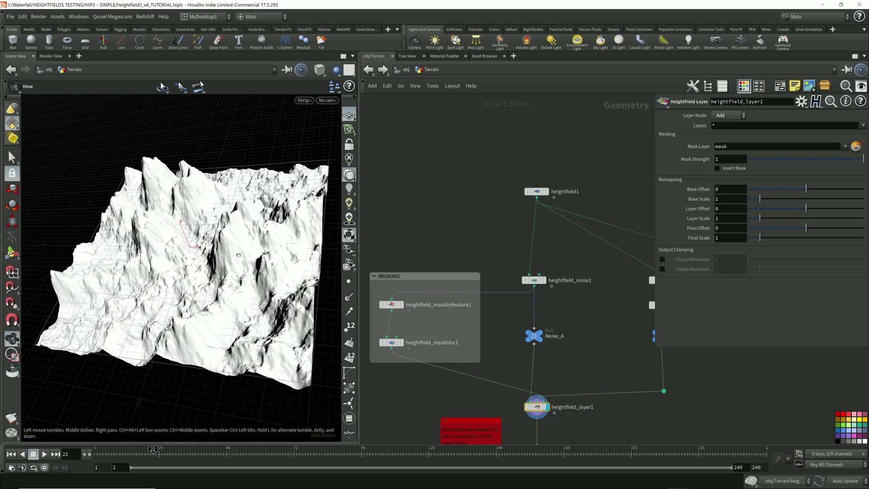
pyautogui.click(552, 337)
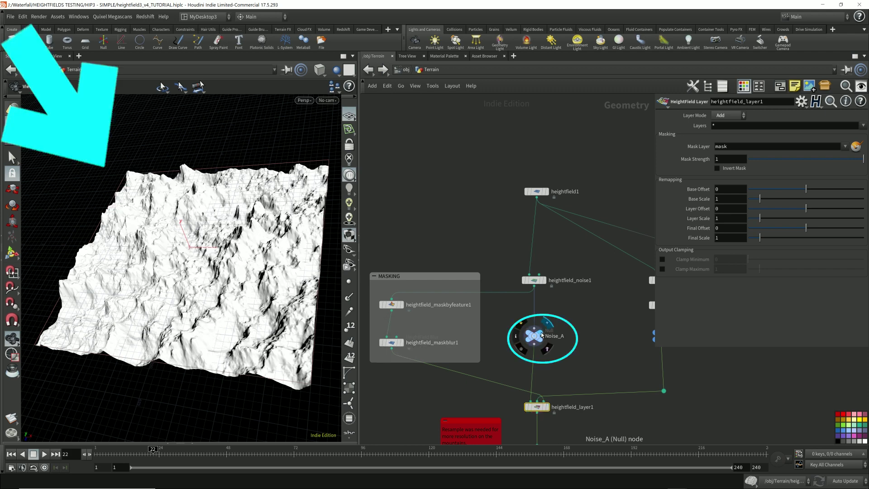
pyautogui.click(547, 406)
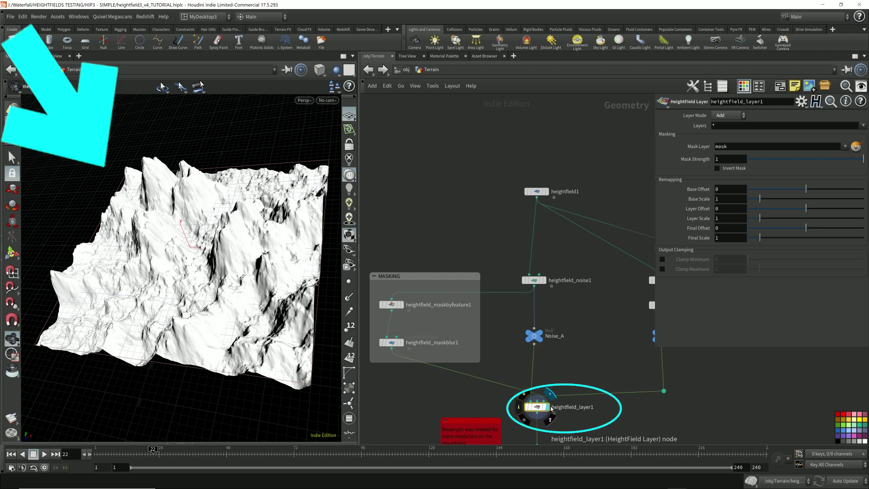
pyautogui.click(402, 345)
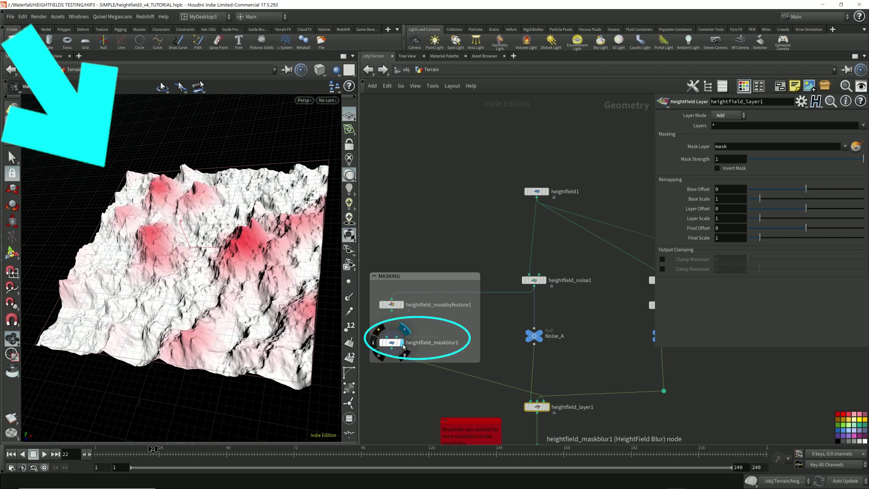
pyautogui.click(548, 406)
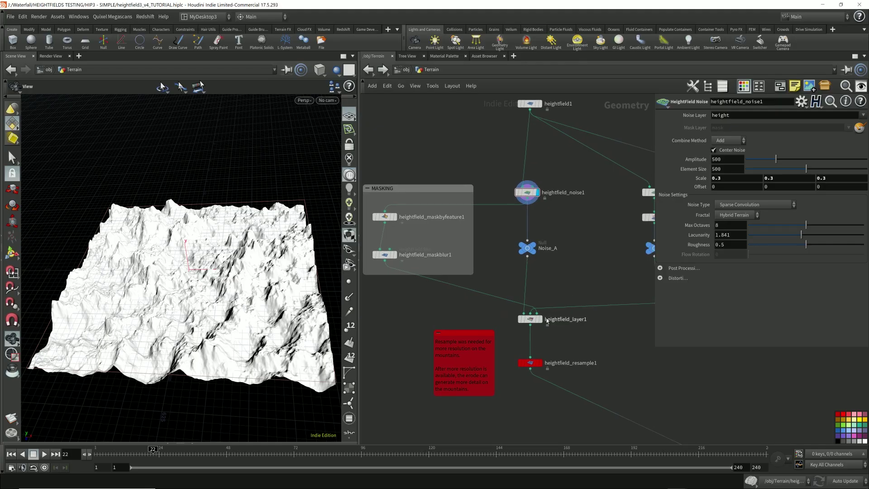
pyautogui.click(540, 319)
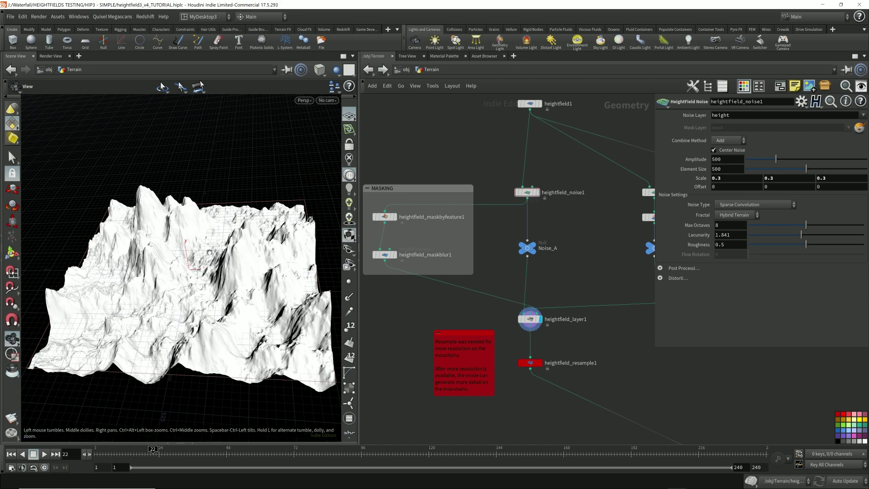
pyautogui.moveTo(203, 253); pyautogui.dragTo(224, 246)
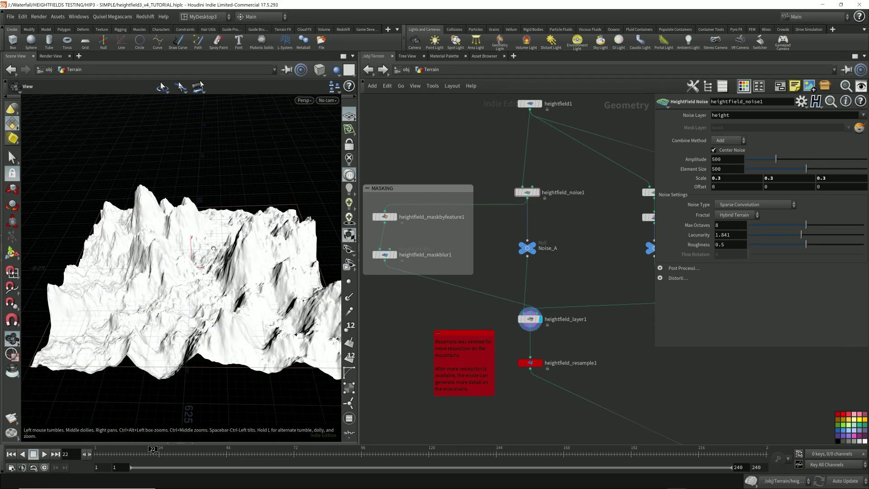
pyautogui.moveTo(581, 278); pyautogui.dragTo(529, 324, button='middle')
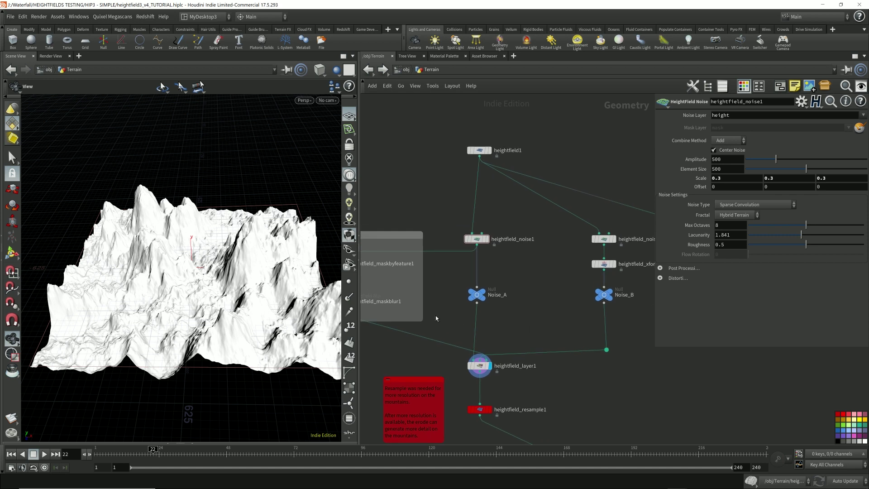
pyautogui.click(604, 295)
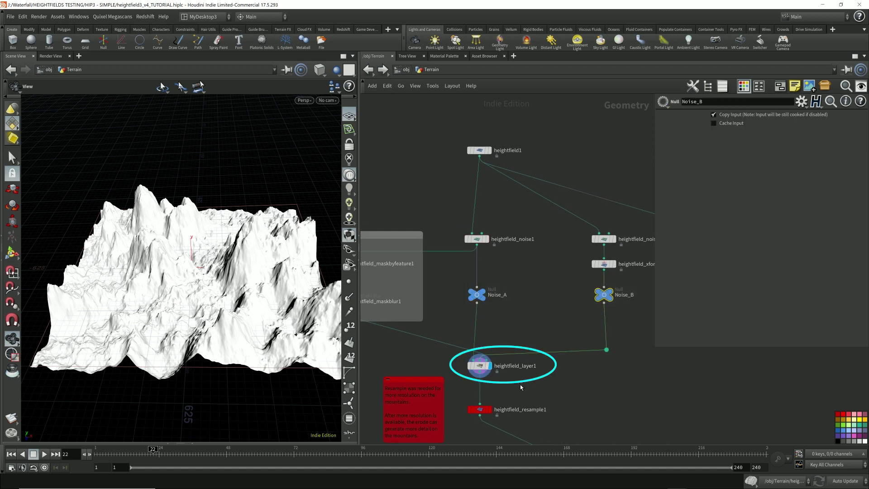
pyautogui.moveTo(520, 384); pyautogui.dragTo(523, 287, button='middle')
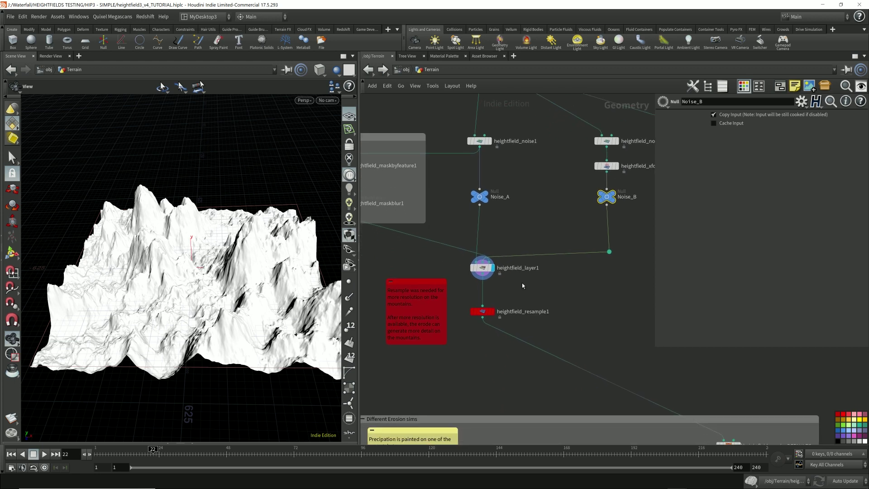
pyautogui.moveTo(271, 253)
pyautogui.mouseDown()
pyautogui.moveTo(279, 282)
pyautogui.moveTo(297, 269)
pyautogui.moveTo(220, 258)
pyautogui.mouseUp()
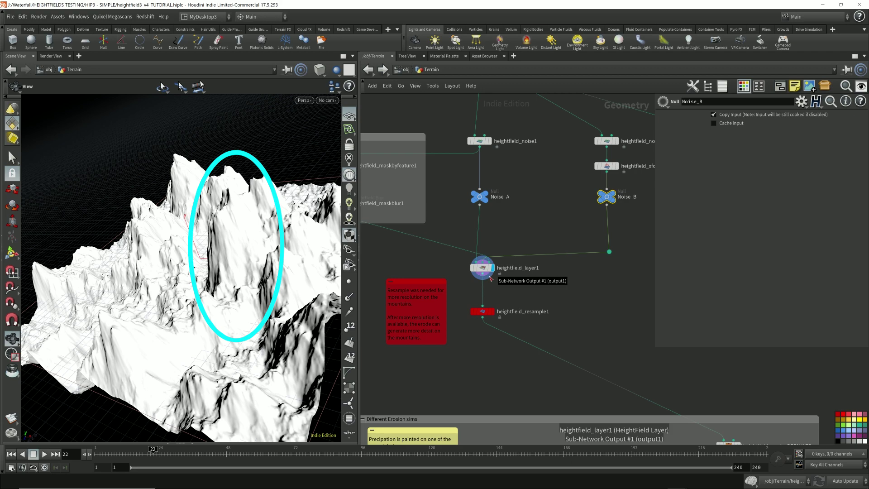
pyautogui.moveTo(233, 260)
pyautogui.mouseDown()
pyautogui.moveTo(243, 266)
pyautogui.moveTo(234, 239)
pyautogui.moveTo(206, 242)
pyautogui.moveTo(181, 279)
pyautogui.mouseUp()
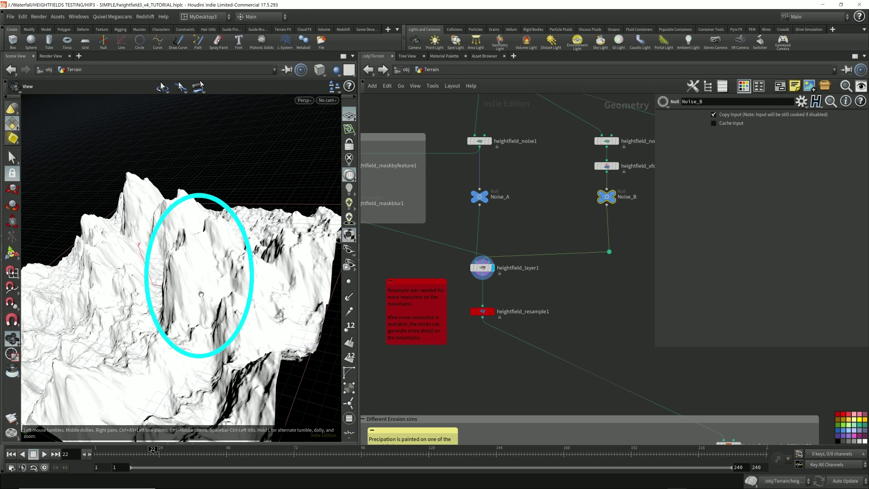
# Display heightfield_resample1's terrain, confirm its 0.5 Grid Spacing, and open heightfield_layer1's info
pyautogui.click(482, 312)
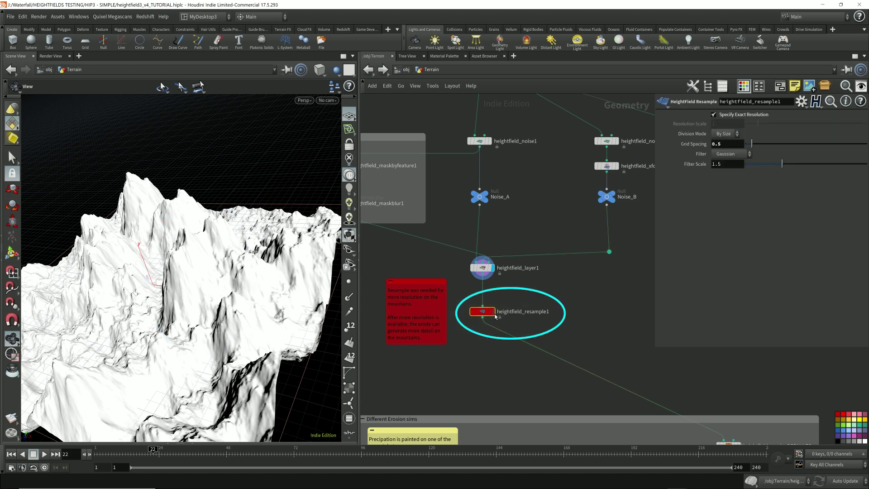
pyautogui.click(496, 317)
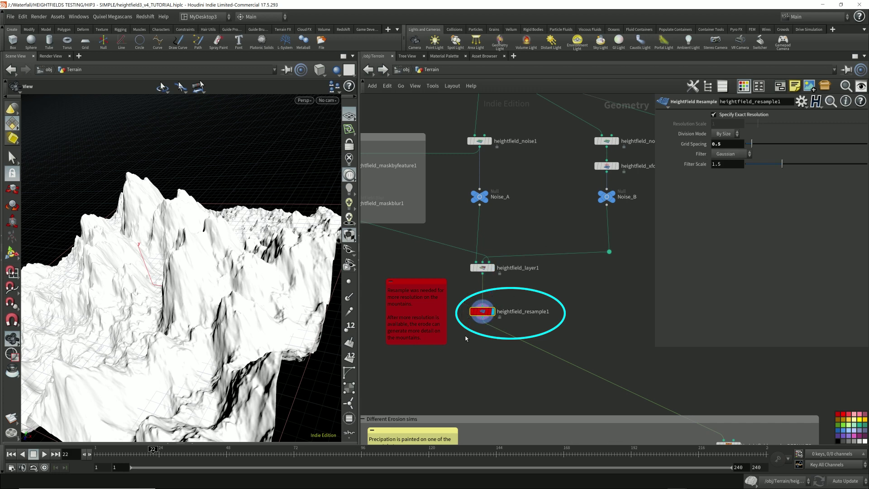
pyautogui.moveTo(465, 336); pyautogui.dragTo(505, 297)
pyautogui.doubleClick(733, 144)
pyautogui.press('Return')
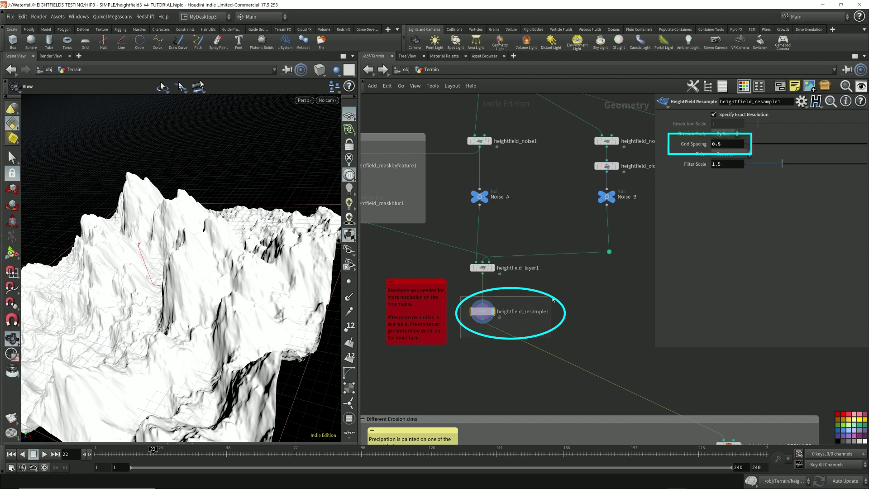
pyautogui.doubleClick(732, 144)
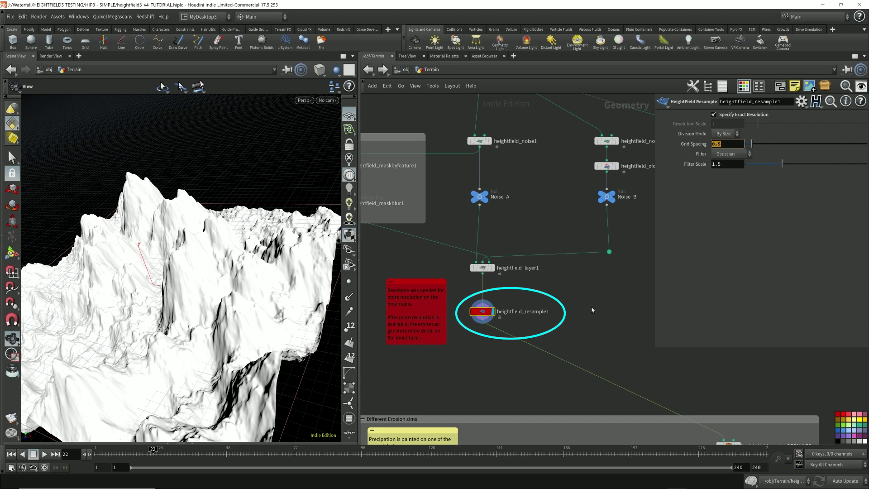
pyautogui.click(733, 144)
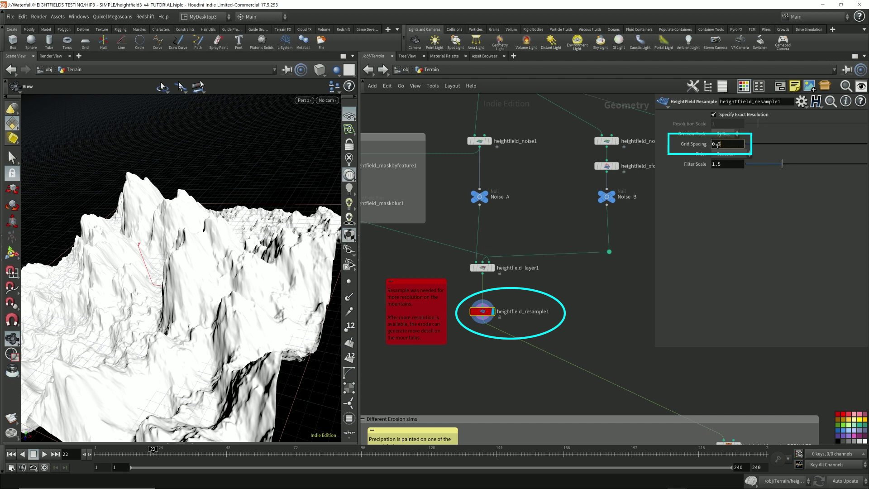
pyautogui.doubleClick(717, 144)
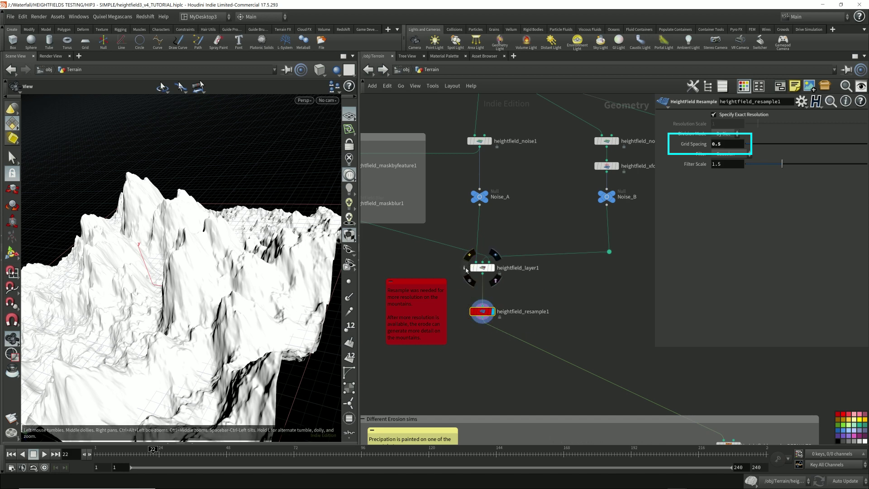
pyautogui.click(465, 268)
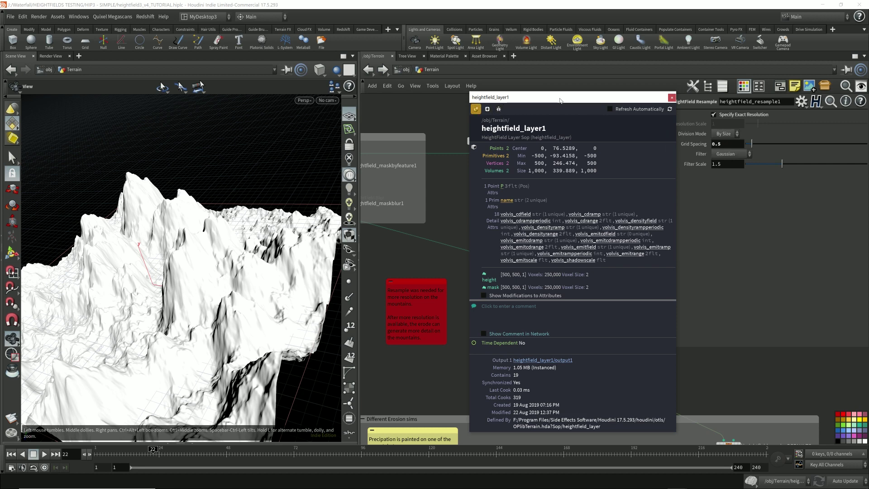
# Compare heightfield_layer1's 500×500 and heightfield_resample1's 2000×2000 info side by side, then close both
pyautogui.moveTo(563, 101); pyautogui.dragTo(104, 236)
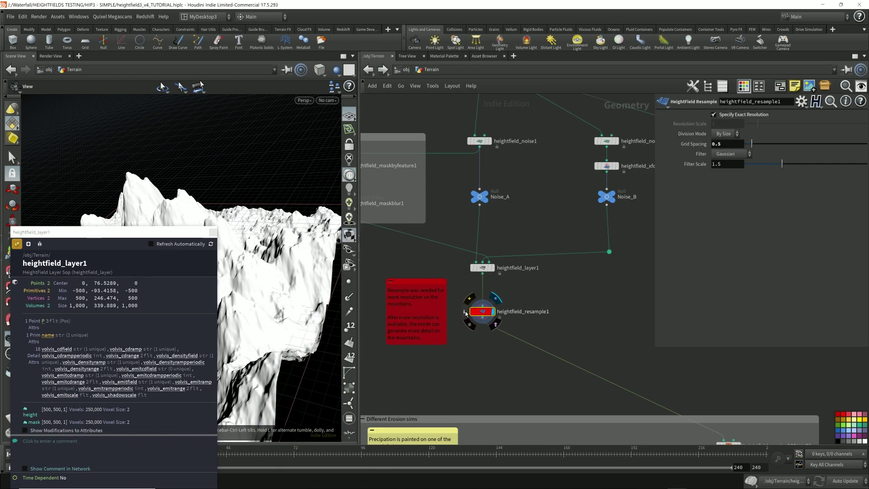
pyautogui.click(465, 311)
pyautogui.moveTo(557, 144); pyautogui.dragTo(315, 233)
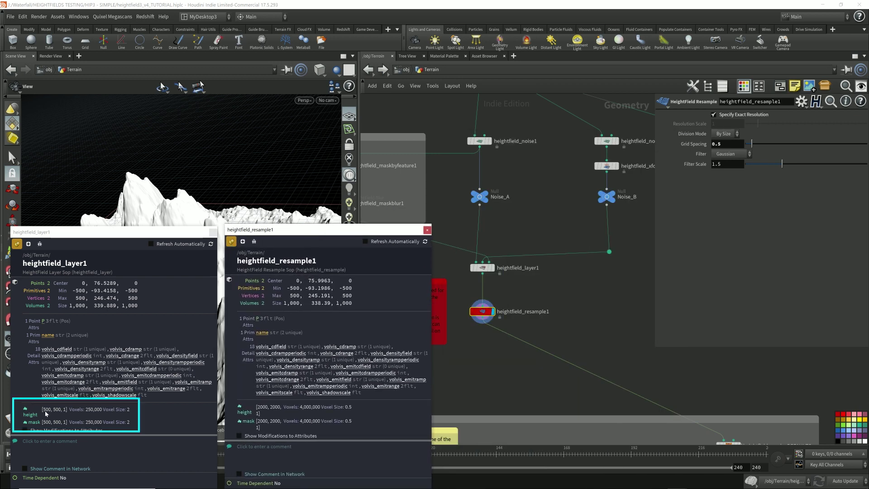
pyautogui.click(482, 268)
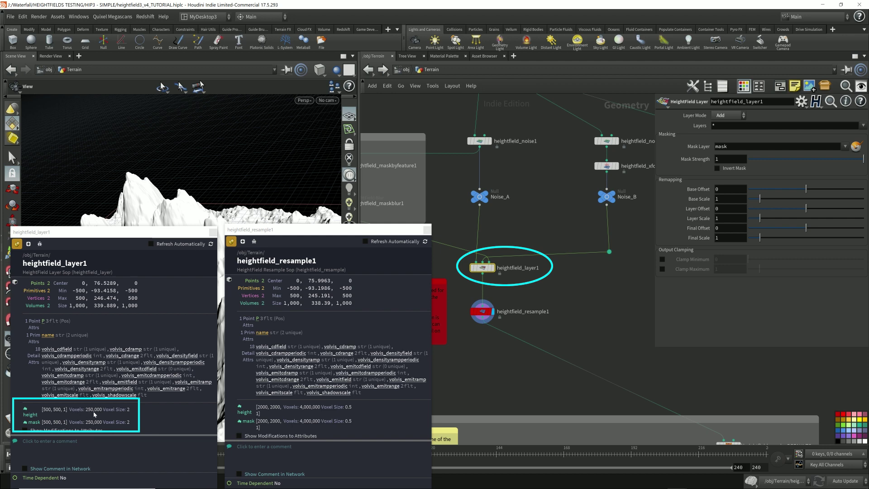
pyautogui.click(483, 312)
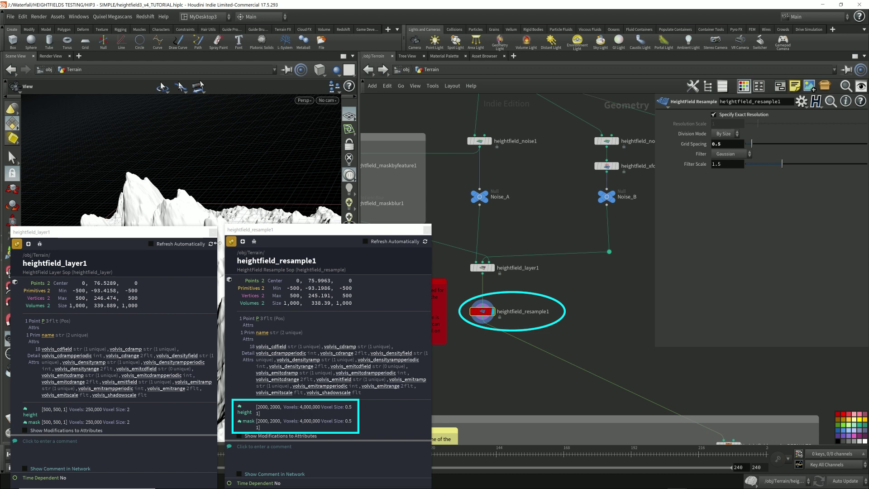
pyautogui.click(212, 232)
pyautogui.click(427, 230)
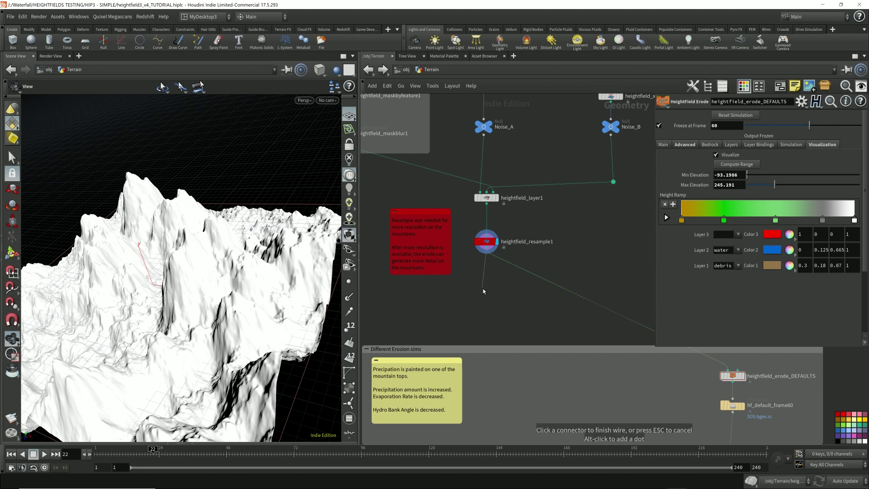
# Add a HeightField Erode node under heightfield_resample1 and reset the timeline to frame 1
pyautogui.press('Tab')
pyautogui.write('hf ero')
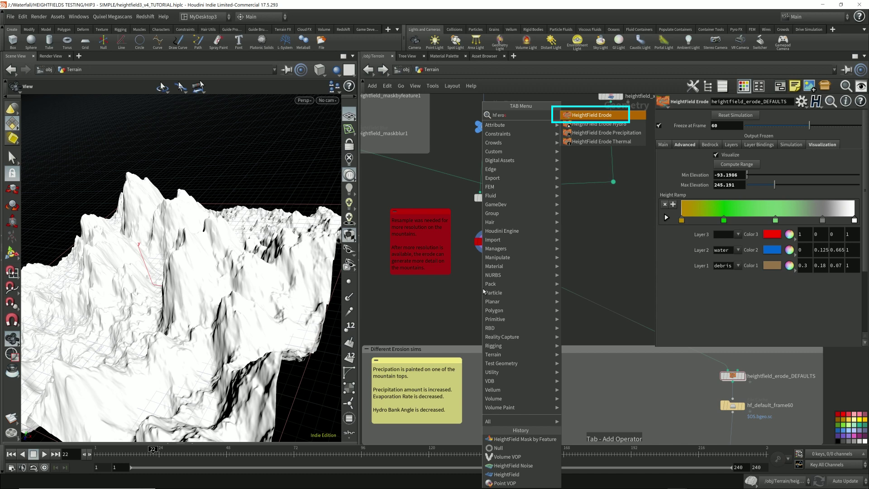
pyautogui.press('Escape')
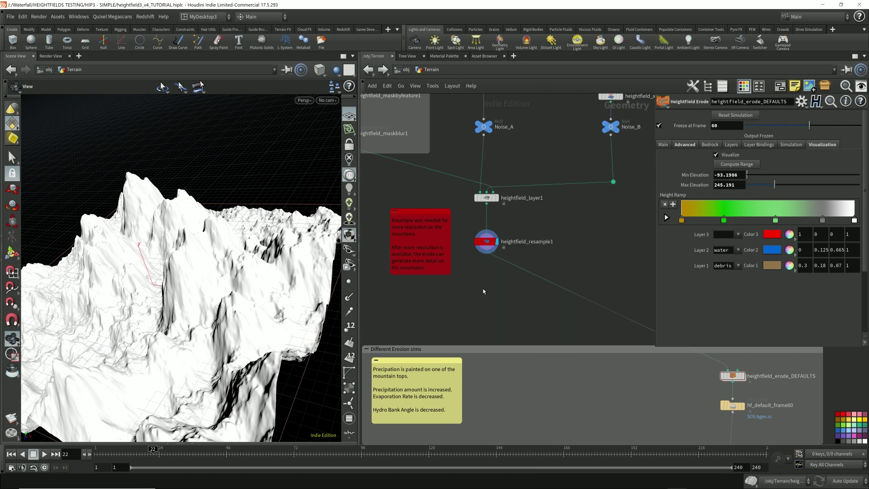
pyautogui.click(482, 289)
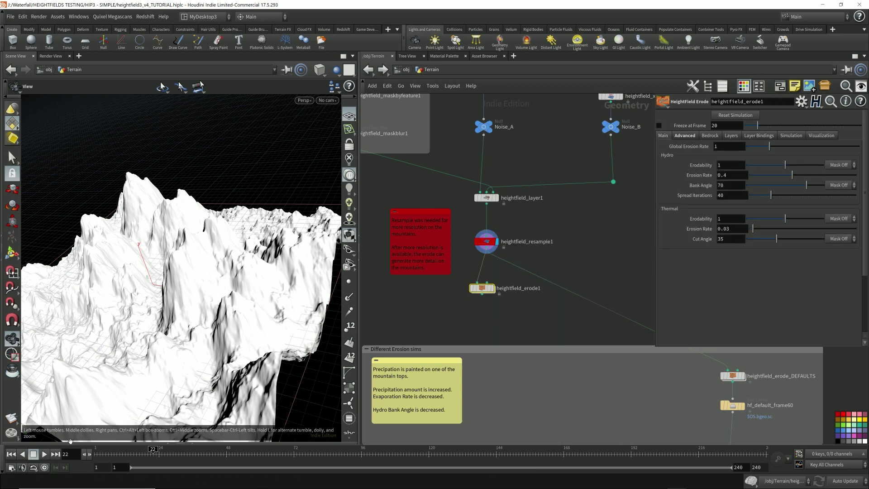
pyautogui.click(10, 454)
pyautogui.moveTo(493, 291)
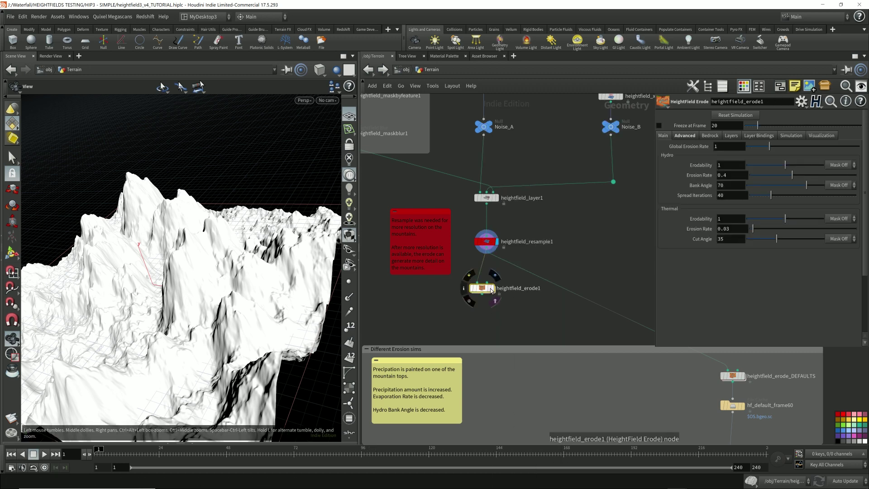
pyautogui.moveTo(489, 291); pyautogui.dragTo(494, 294)
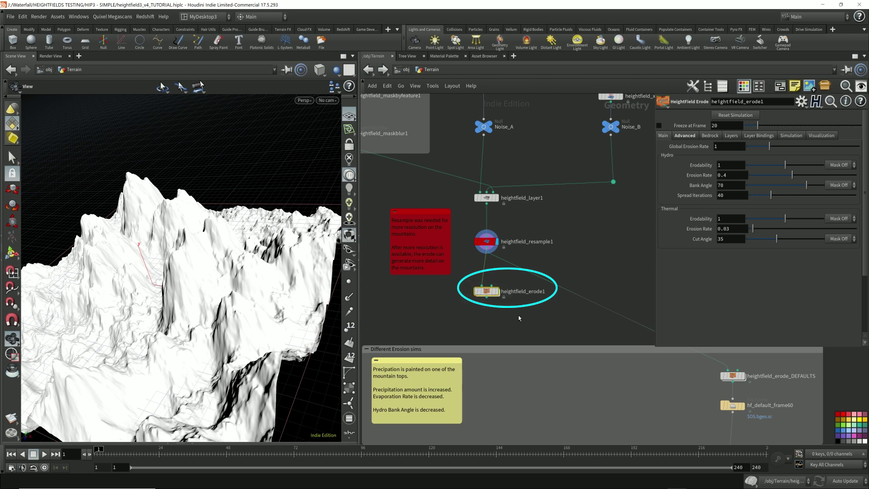
# Display heightfield_erode1's eroded terrain with debris layers and orbit to inspect it
pyautogui.moveTo(217, 294); pyautogui.dragTo(222, 263)
pyautogui.scroll(-5, 223, 264)
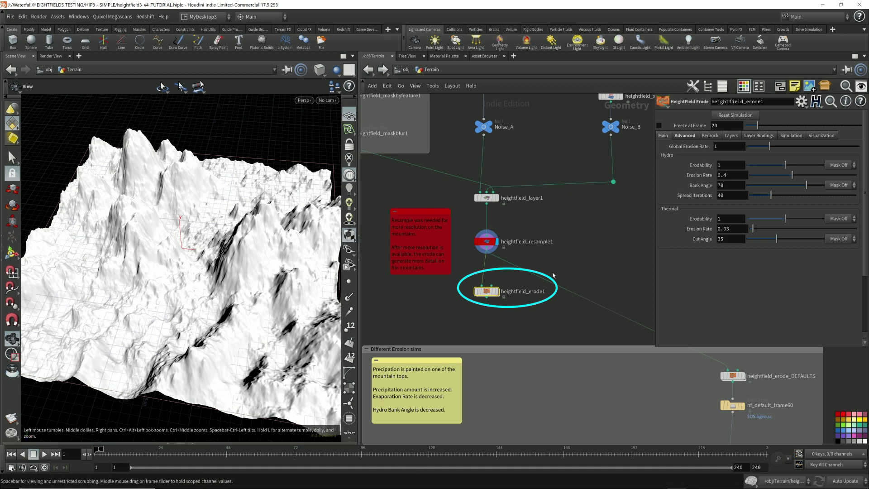
pyautogui.moveTo(499, 293)
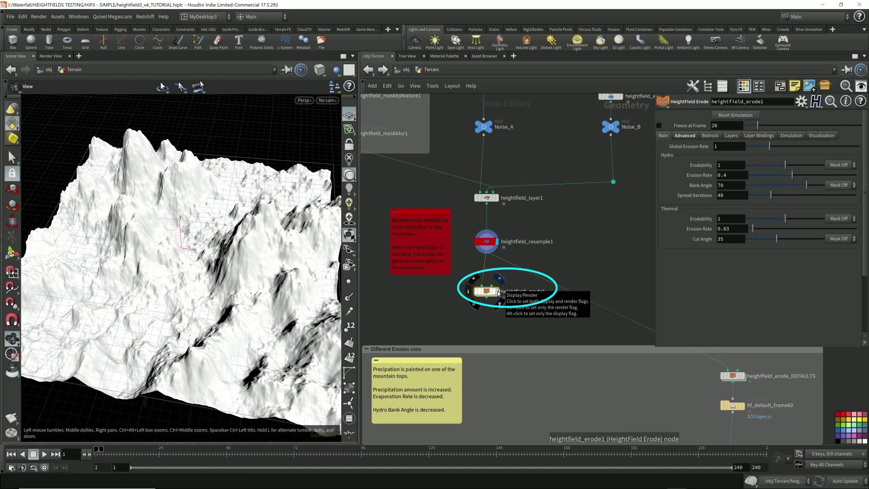
pyautogui.click(498, 294)
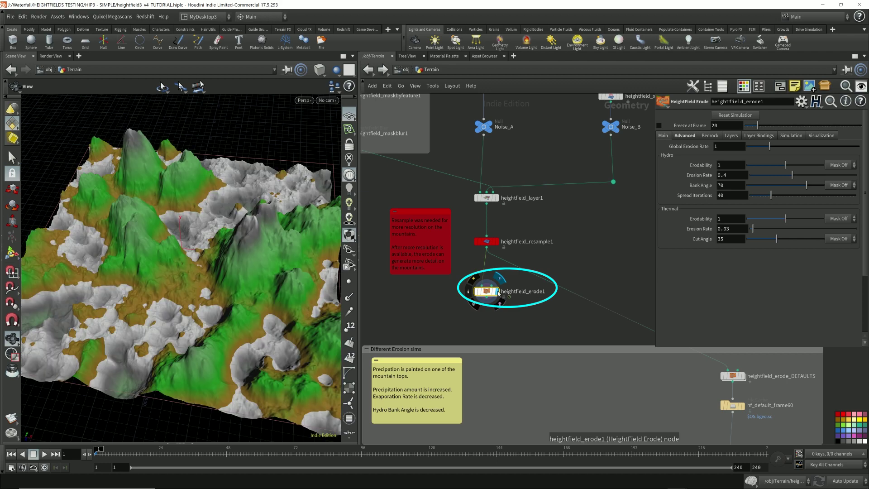
pyautogui.moveTo(163, 258); pyautogui.dragTo(266, 234)
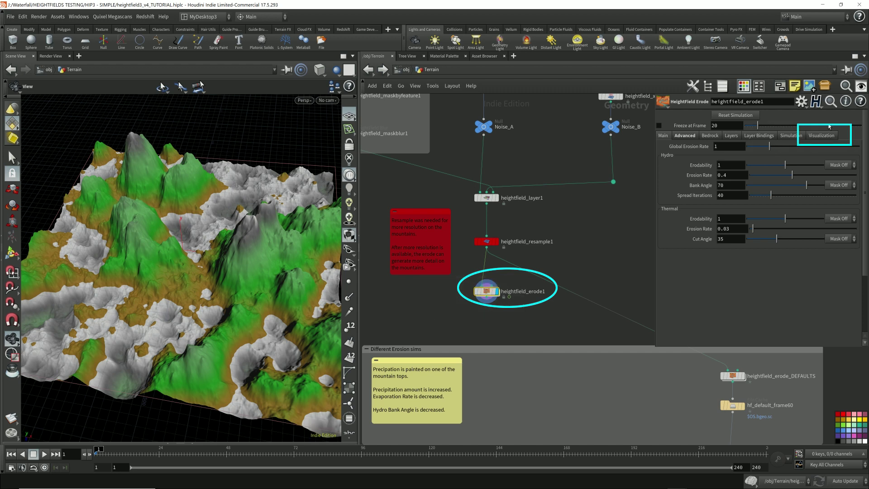
pyautogui.click(818, 136)
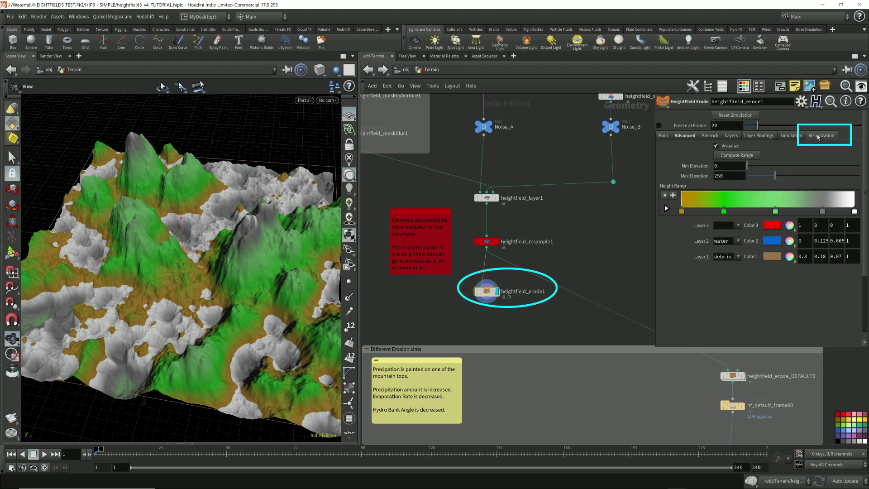
# Compute the elevation range (-93.1986 to 245.191) so the eroded terrain colours mostly green
pyautogui.click(745, 156)
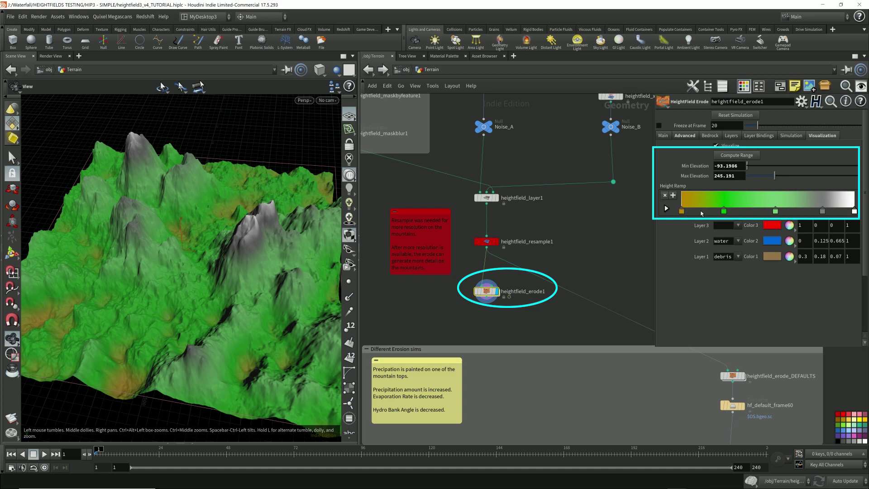
pyautogui.moveTo(275, 254)
pyautogui.mouseDown()
pyautogui.moveTo(290, 272)
pyautogui.moveTo(267, 265)
pyautogui.moveTo(280, 248)
pyautogui.mouseUp()
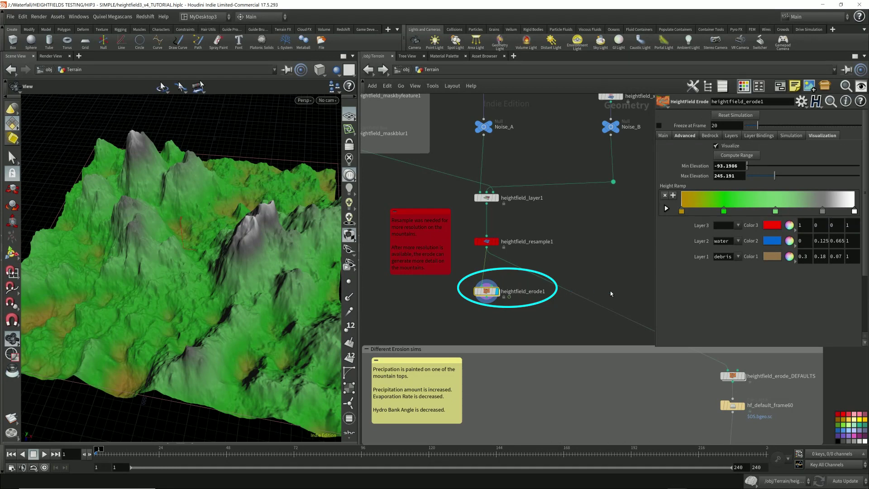
pyautogui.click(665, 137)
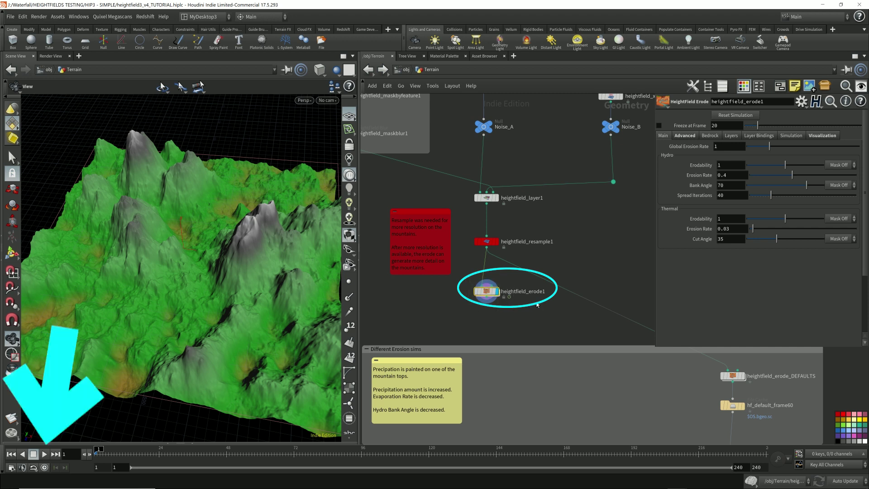
# Run the erosion simulation, then set Freeze at Frame to 21 and enable it
pyautogui.click(44, 454)
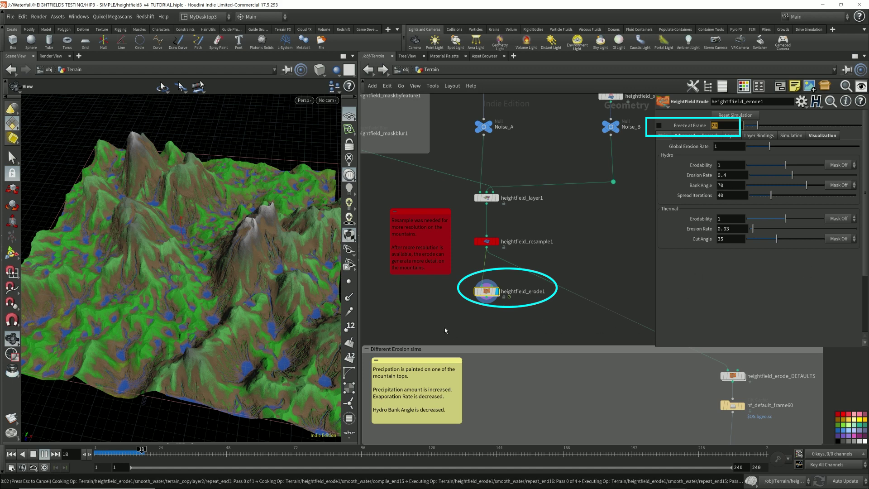
pyautogui.click(34, 454)
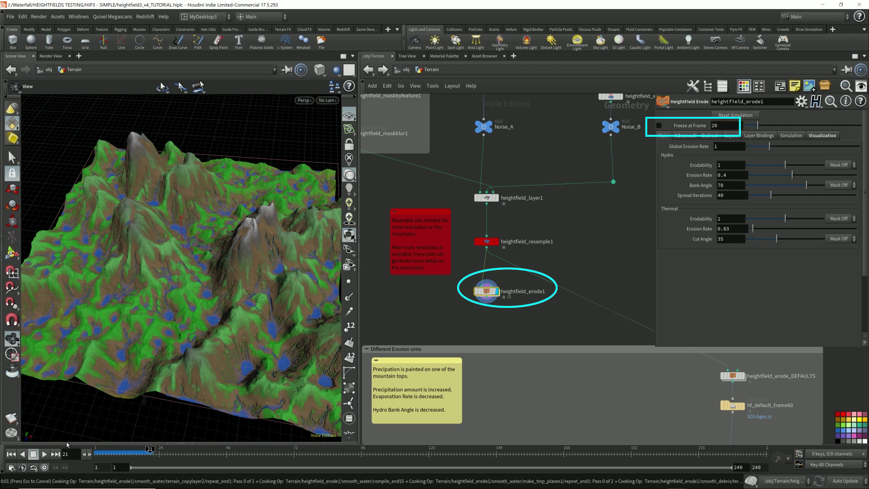
pyautogui.click(728, 129)
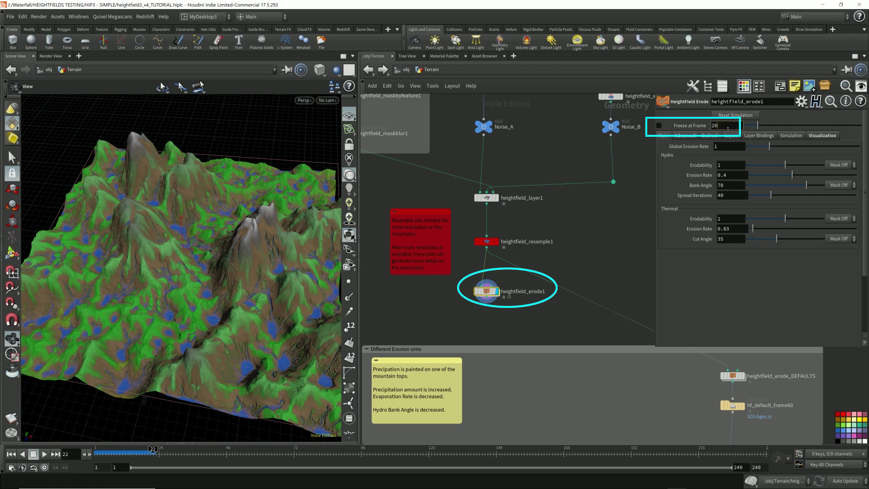
pyautogui.write('1')
pyautogui.press('Return')
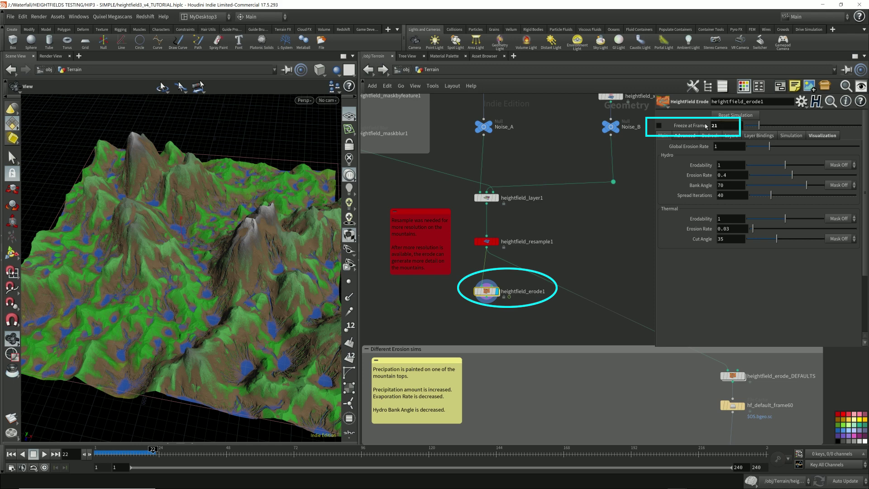
pyautogui.click(659, 127)
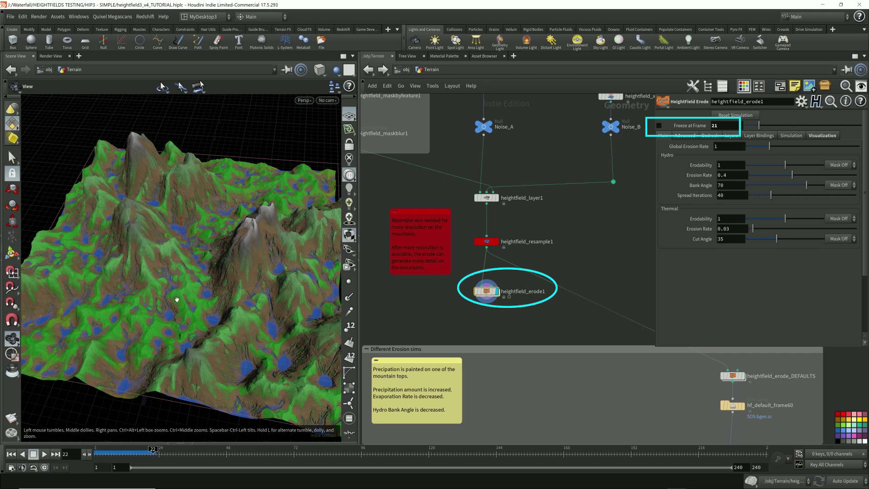
pyautogui.click(659, 126)
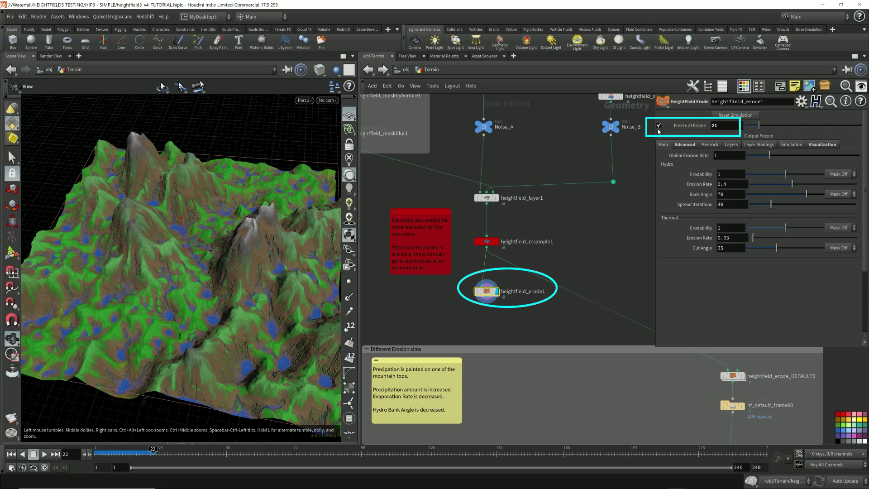
pyautogui.moveTo(242, 247)
pyautogui.mouseDown()
pyautogui.moveTo(214, 250)
pyautogui.moveTo(248, 249)
pyautogui.moveTo(248, 261)
pyautogui.mouseUp()
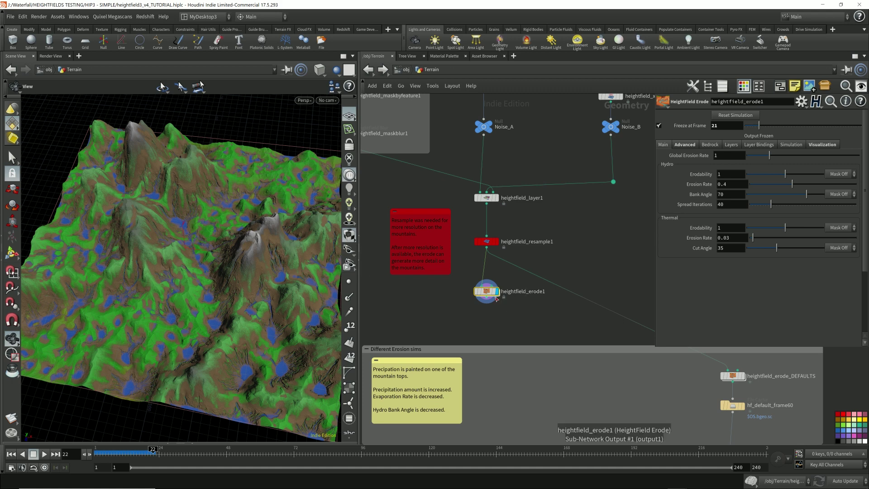
# Look inside heightfield_erode1's internal network, then return to the Terrain network
pyautogui.moveTo(493, 295)
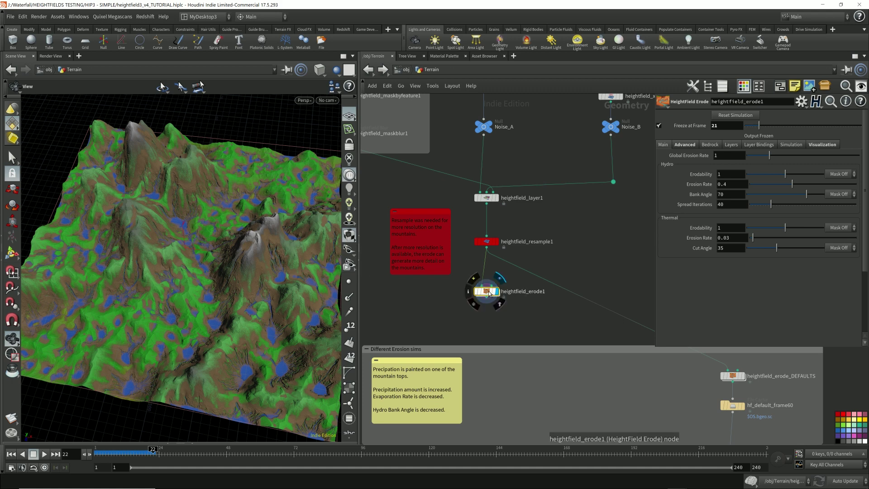
pyautogui.doubleClick(487, 291)
pyautogui.scroll(-5, 599, 361)
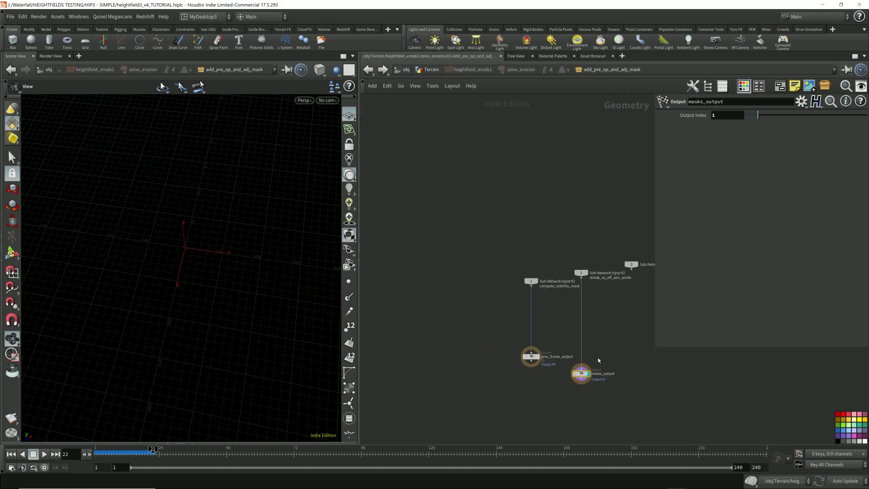
pyautogui.moveTo(598, 361)
pyautogui.mouseDown(button='middle')
pyautogui.moveTo(557, 381)
pyautogui.moveTo(495, 365)
pyautogui.moveTo(603, 368)
pyautogui.mouseUp(button='middle')
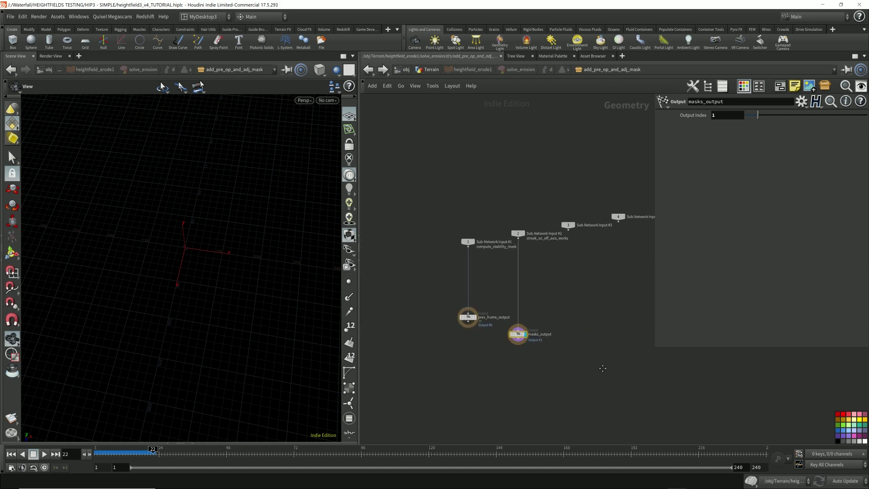
pyautogui.click(368, 69)
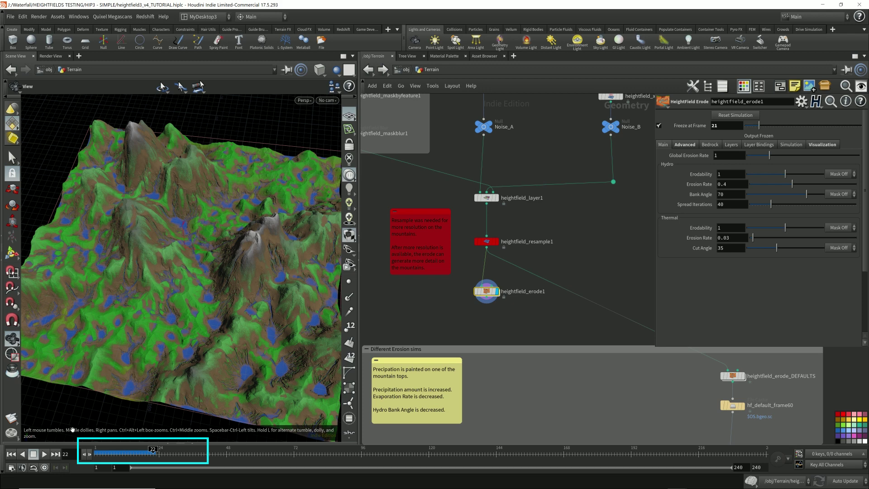
# Rewind the timeline to frame 1 and confirm the frame-21 erosion stays frozen
pyautogui.moveTo(128, 452); pyautogui.dragTo(103, 451)
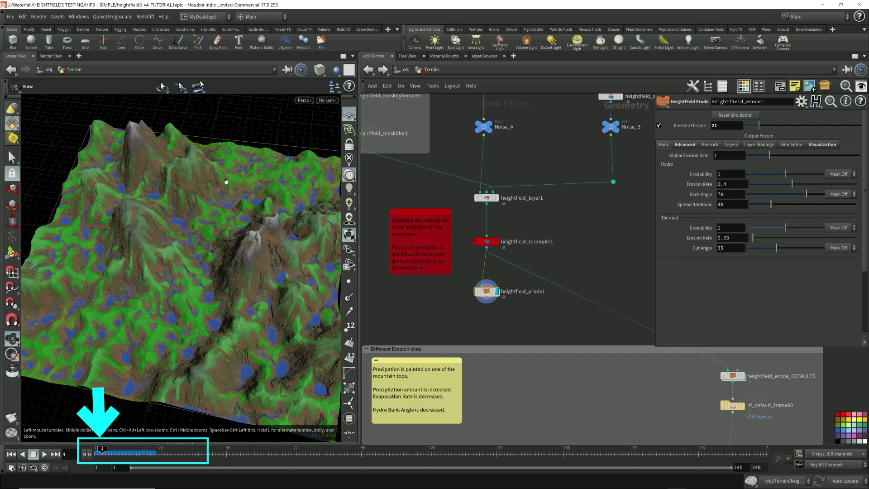
pyautogui.hotkey('ctrl', 'Left')
pyautogui.moveTo(248, 352); pyautogui.dragTo(290, 253)
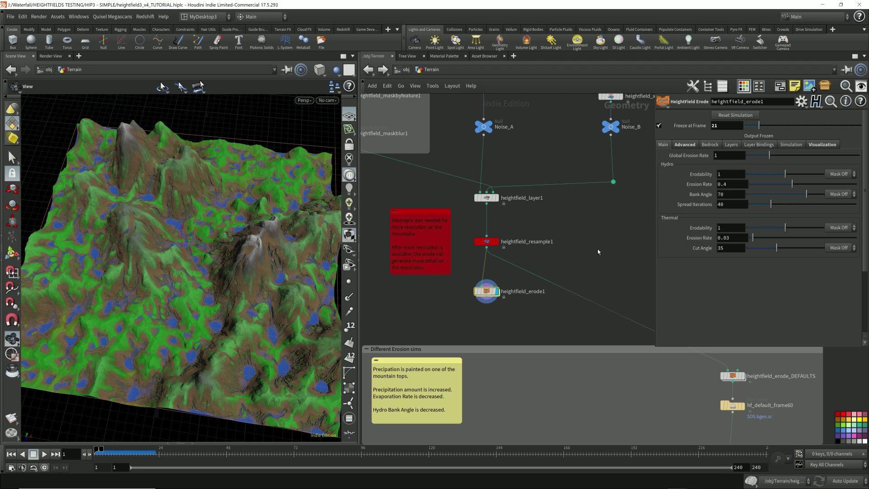
pyautogui.click(487, 299)
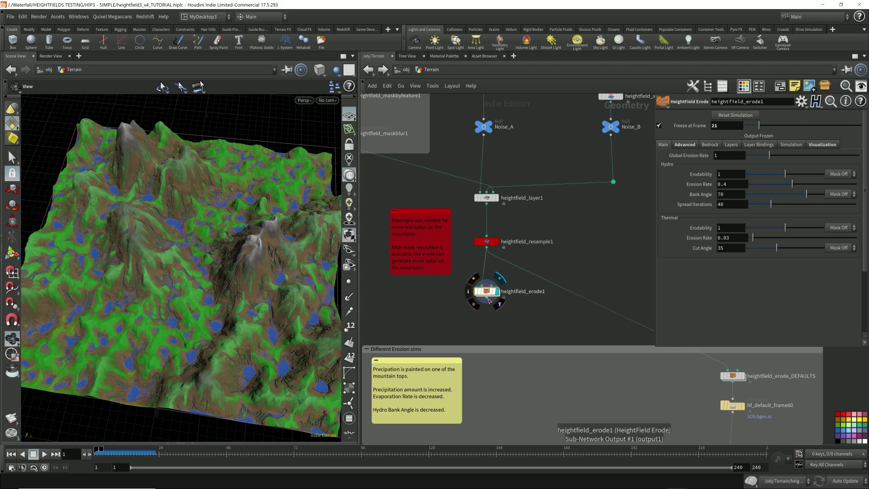
# Add a File Cache node below heightfield_erode1, fed by its output
pyautogui.click(491, 322)
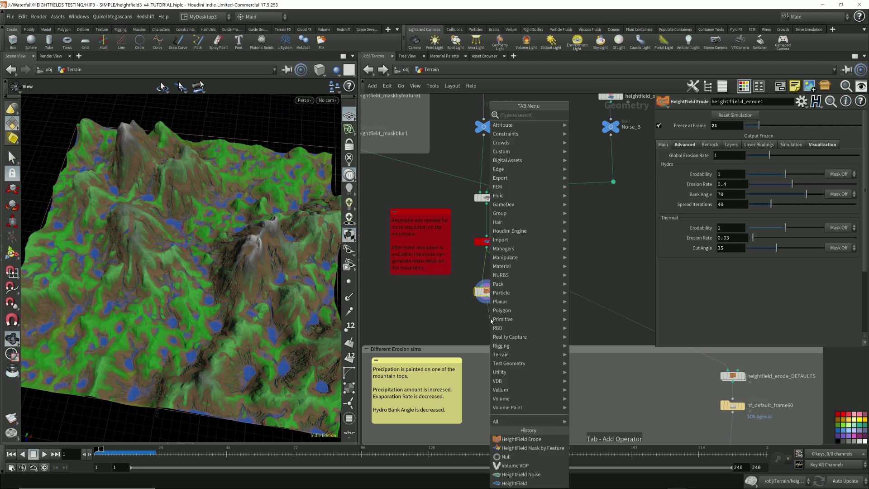
pyautogui.press('Escape')
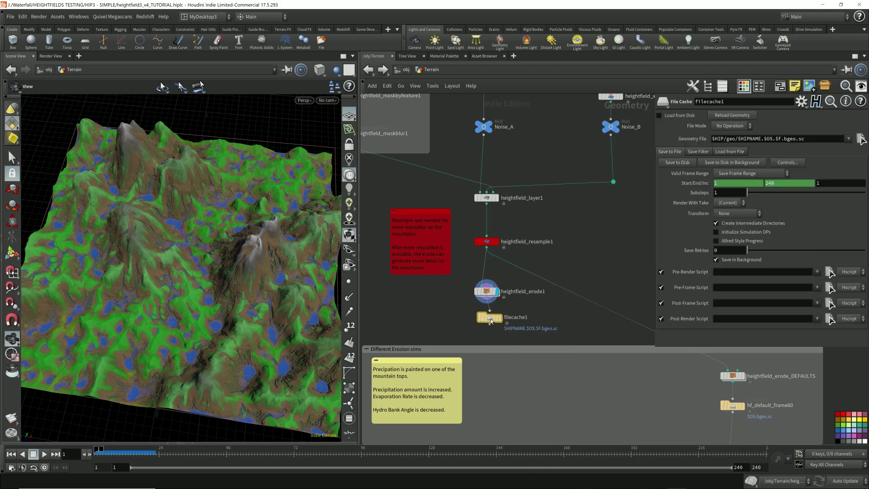
pyautogui.click(487, 321)
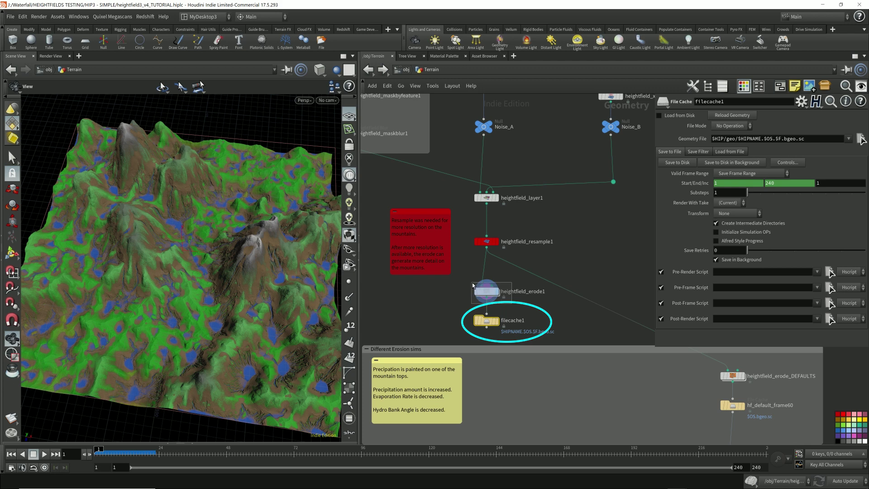
pyautogui.click(484, 286)
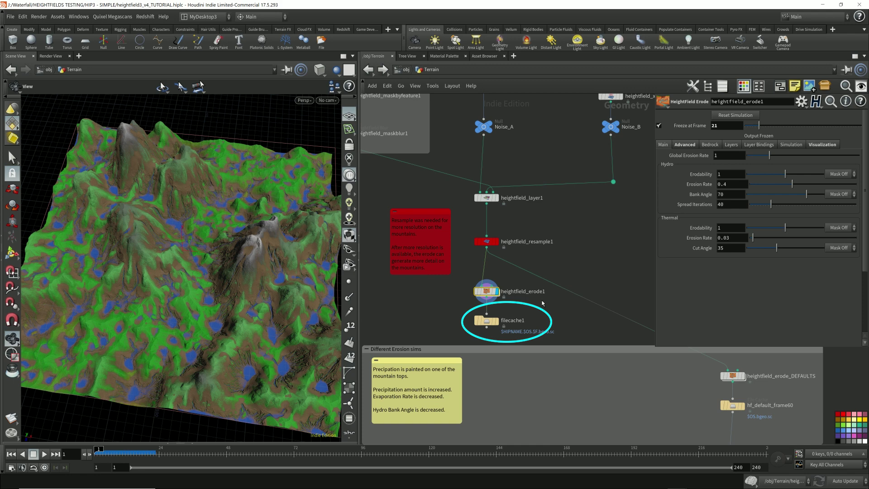
# Rename the File Cache node to hf_erosion and review its frames 1–240 .bgeo.sc cache settings
pyautogui.doubleClick(515, 322)
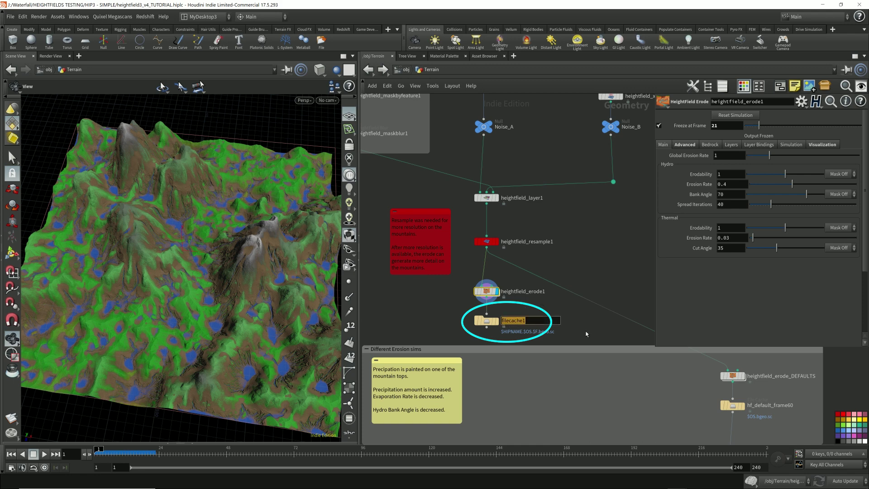
pyautogui.write('hf_ersion')
pyautogui.press('BackSpace')
pyautogui.press('BackSpace')
pyautogui.press('BackSpace')
pyautogui.press('BackSpace')
pyautogui.write('osion')
pyautogui.press('Return')
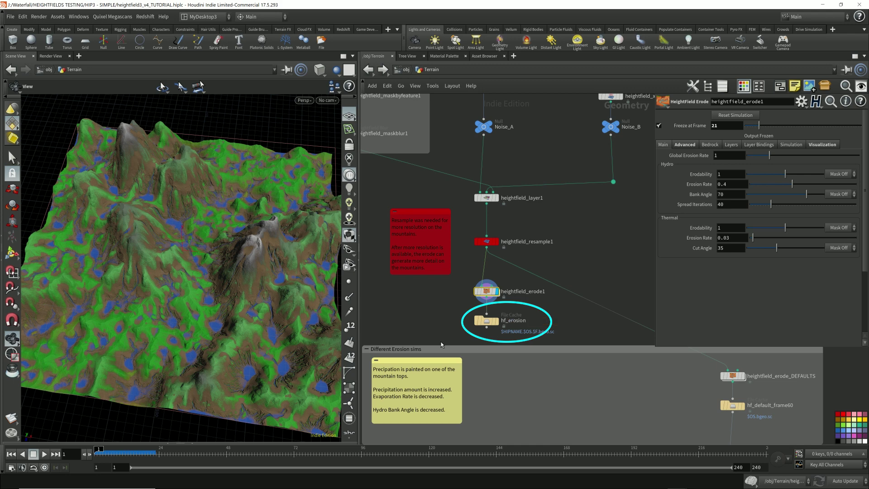
pyautogui.click(487, 320)
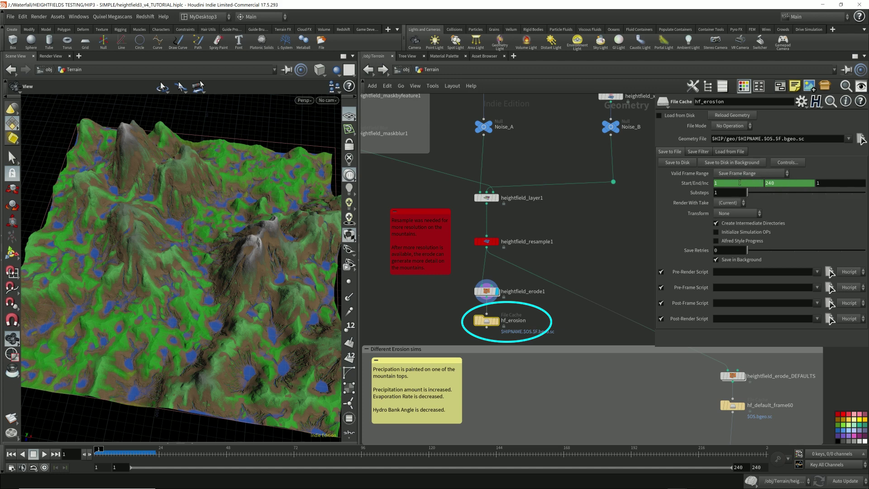
pyautogui.click(487, 291)
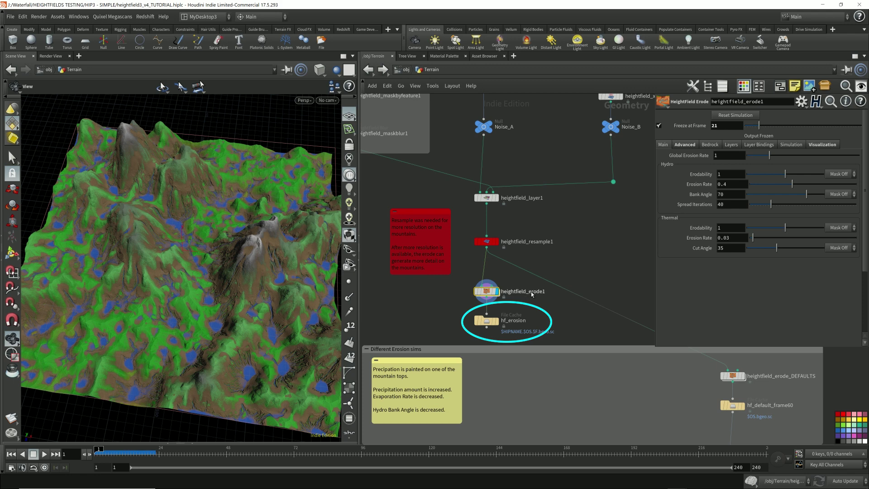
# Set hf_erosion to cache only the current frame and drop the frame number from its file path
pyautogui.click(487, 320)
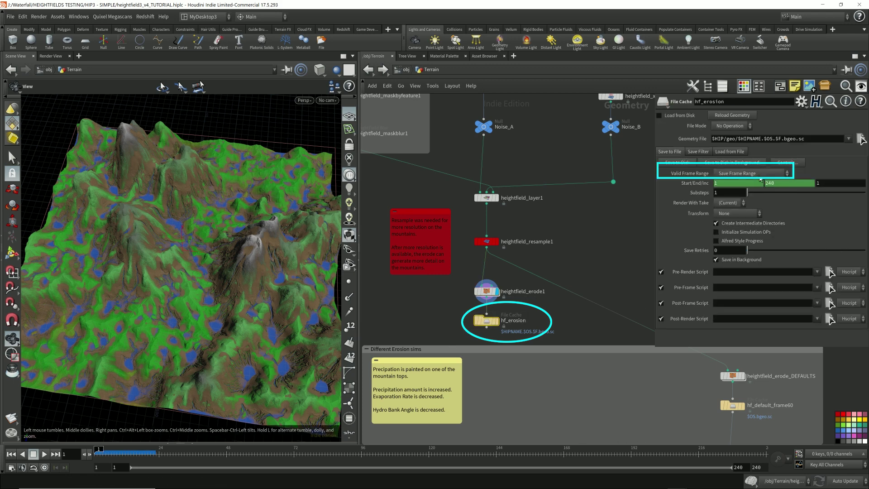
pyautogui.click(752, 174)
pyautogui.click(527, 325)
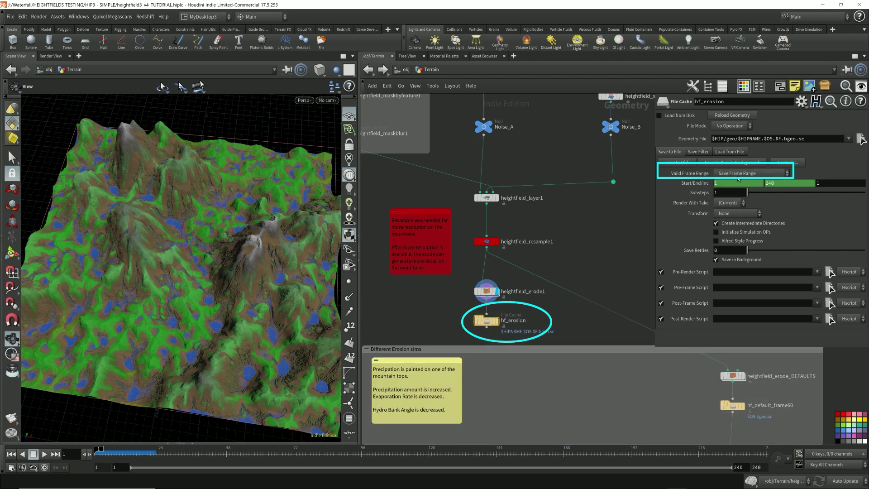
pyautogui.click(739, 176)
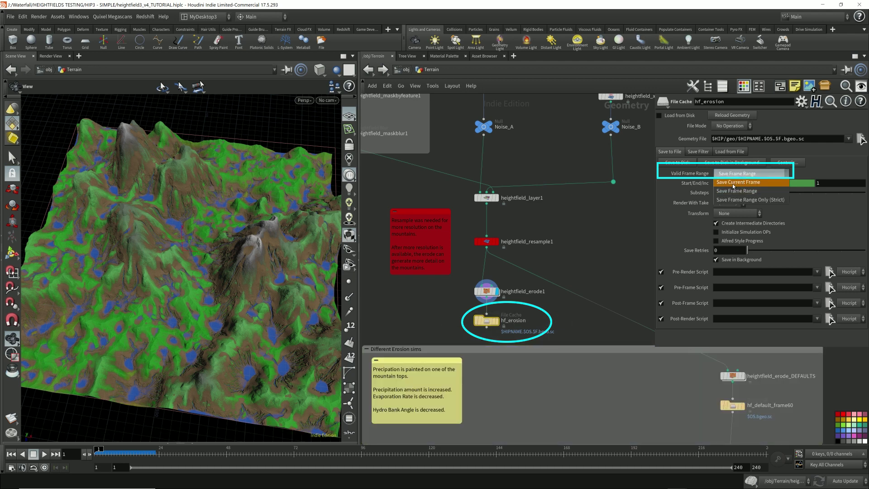
pyautogui.click(749, 183)
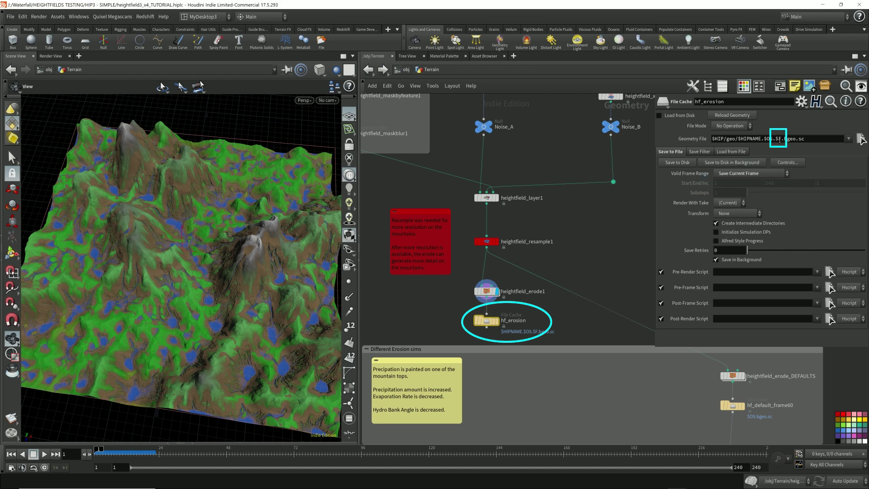
pyautogui.click(778, 139)
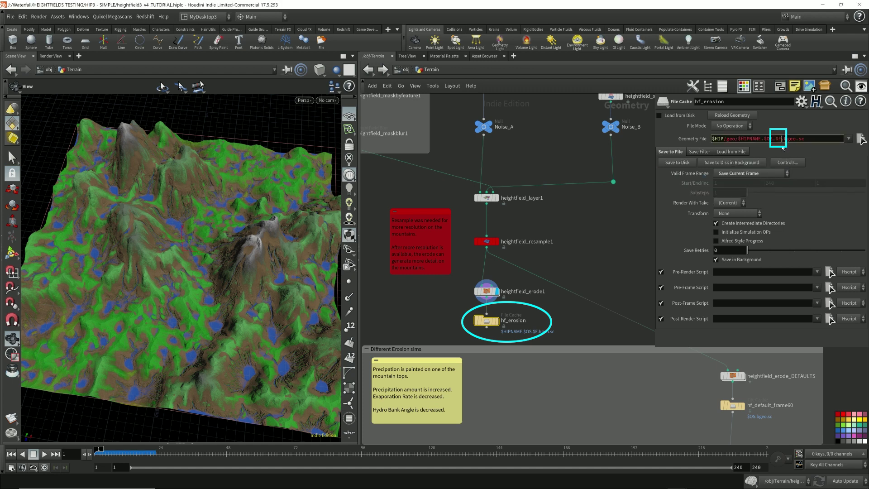
pyautogui.press('BackSpace')
pyautogui.press('BackSpace')
pyautogui.press('BackSpace')
pyautogui.press('Return')
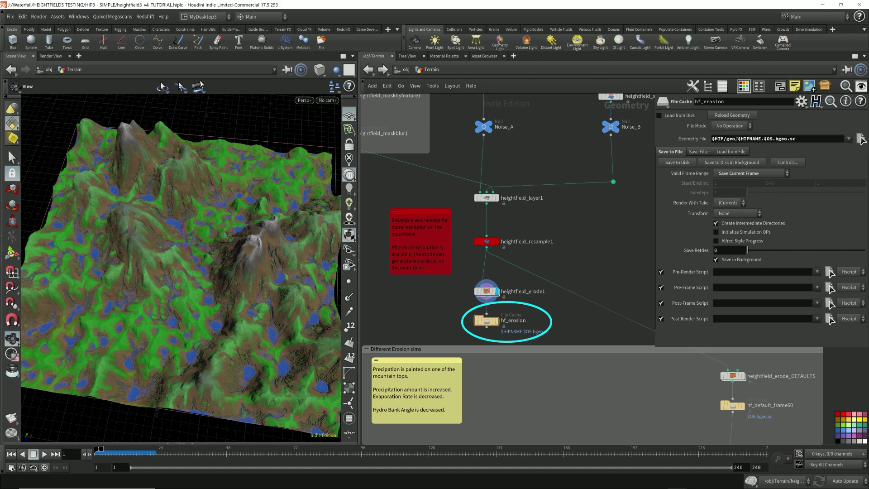
# Save hf_erosion's eroded terrain to disk, then display heightfield_resample1's un-eroded terrain
pyautogui.click(764, 139)
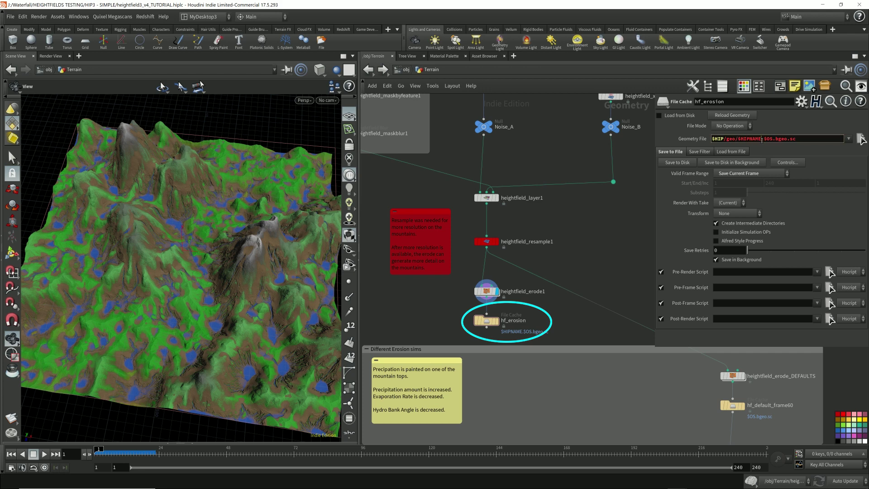
pyautogui.moveTo(762, 139); pyautogui.dragTo(738, 140)
pyautogui.click(751, 139)
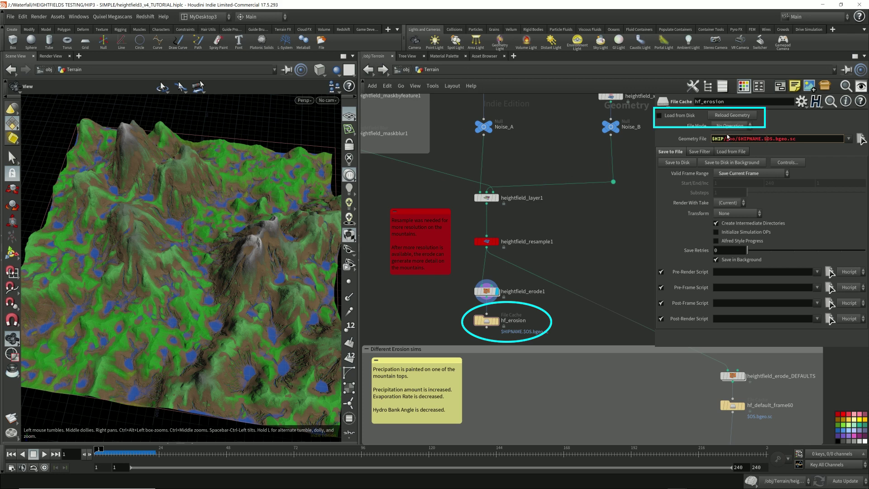
pyautogui.click(660, 116)
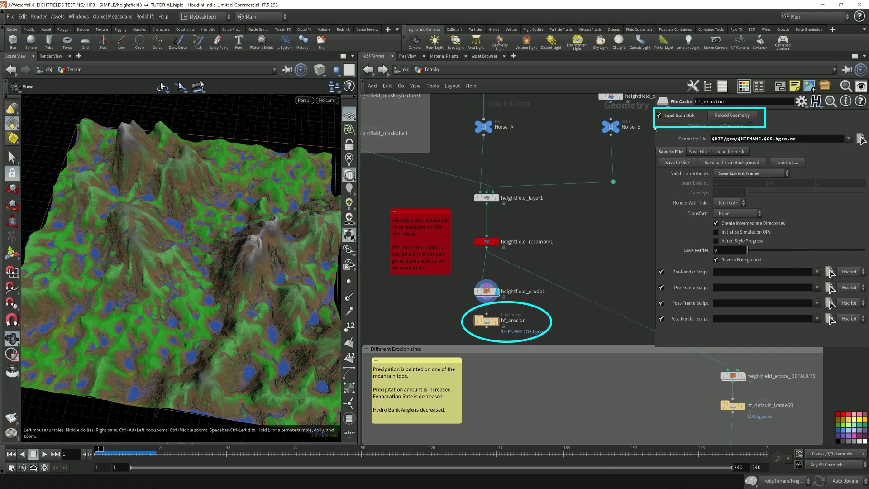
pyautogui.click(659, 116)
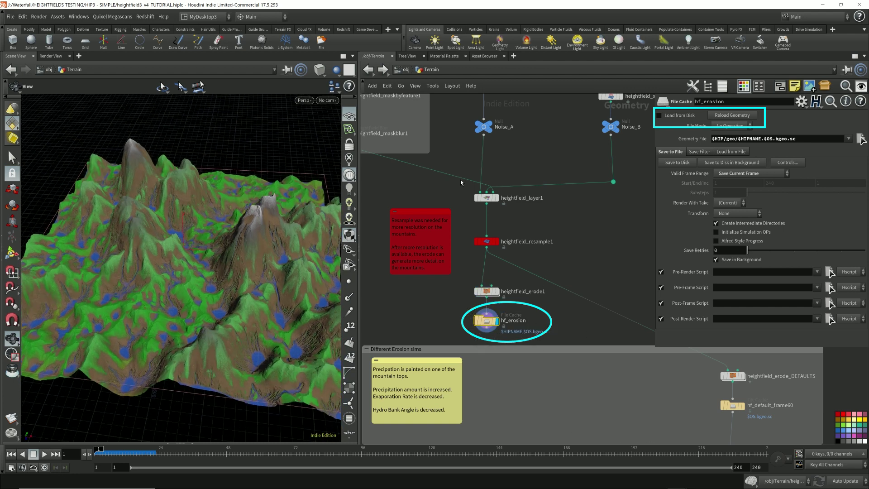
pyautogui.click(677, 162)
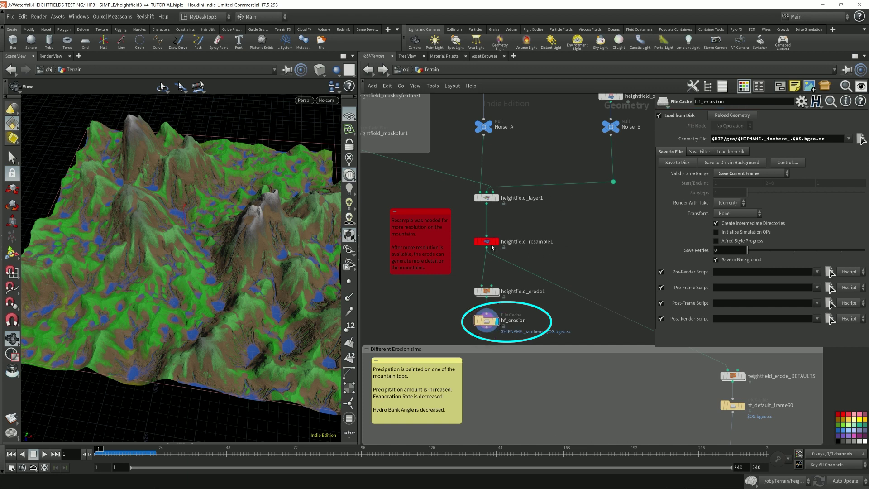
pyautogui.click(492, 245)
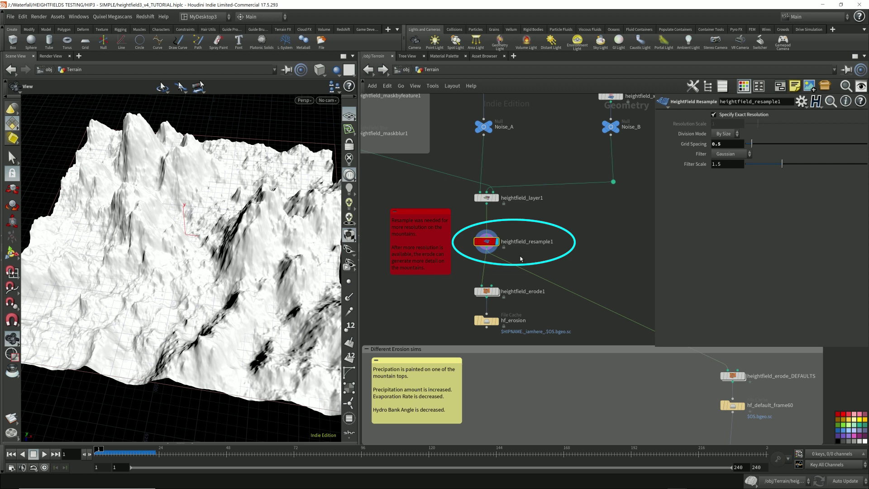
# Duplicate heightfield_erode1 as heightfield_erode3 and feed heightfield_layer1 into it
pyautogui.moveTo(487, 204); pyautogui.dragTo(548, 229)
pyautogui.press('Escape')
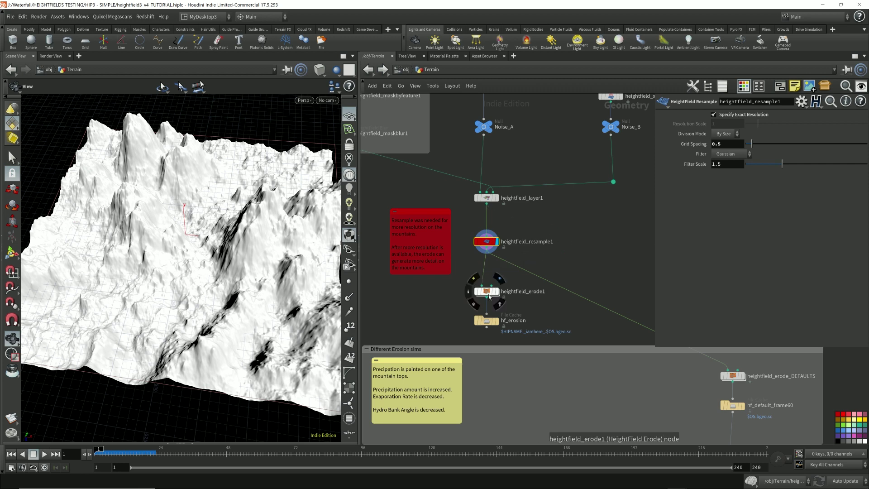
pyautogui.moveTo(487, 294); pyautogui.dragTo(599, 268)
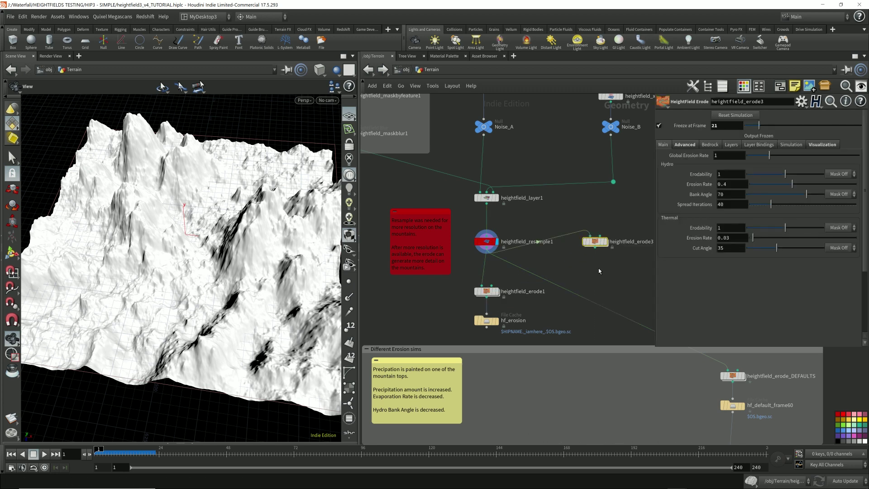
pyautogui.click(590, 236)
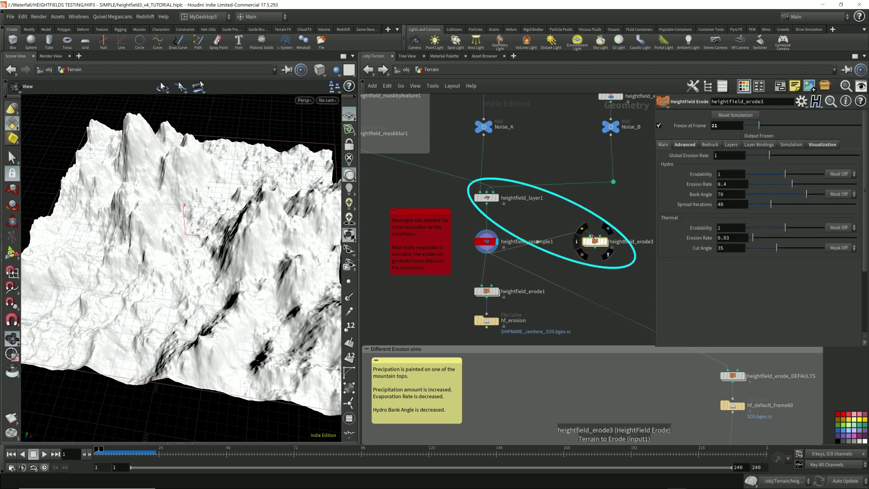
pyautogui.click(509, 215)
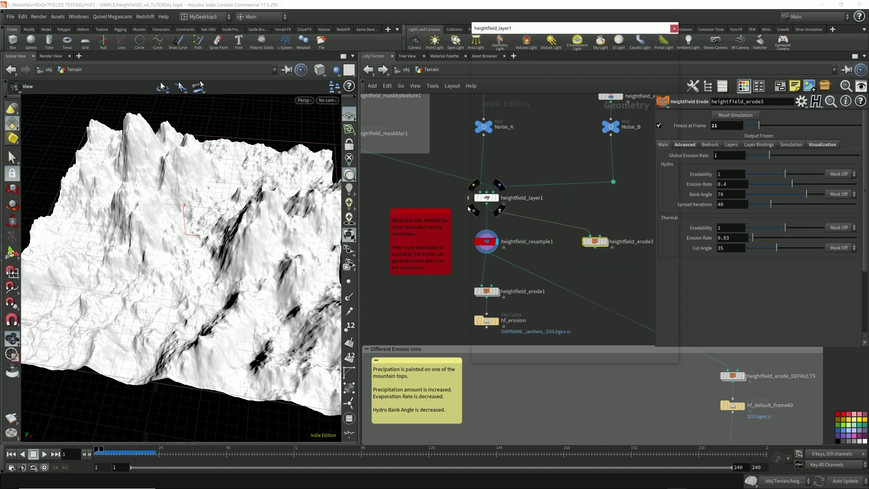
# Compare the volume resolutions of heightfield_layer1 and heightfield_resample1, then nudge heightfield_erode3 left
pyautogui.middleClick(479, 198)
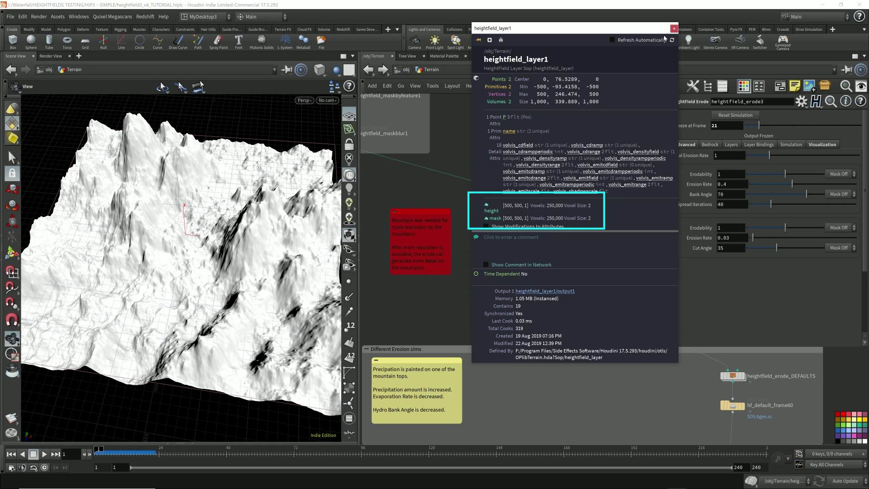
pyautogui.moveTo(674, 29); pyautogui.dragTo(744, 29)
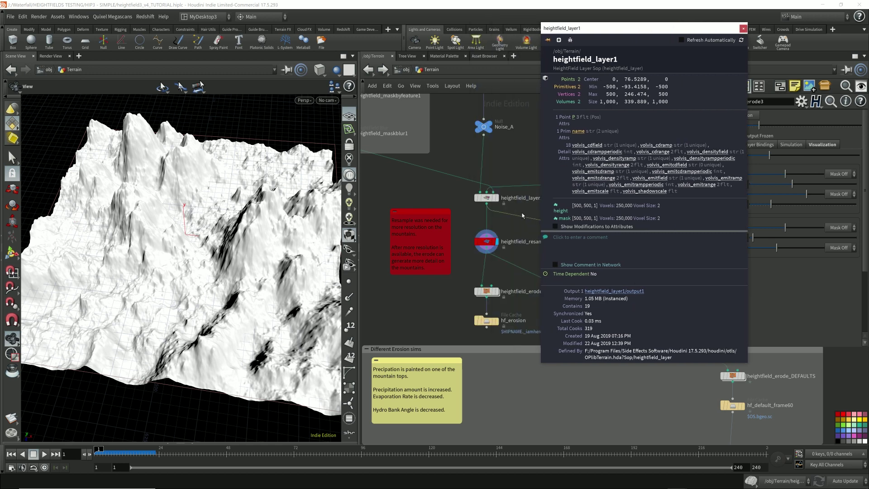
pyautogui.middleClick(477, 246)
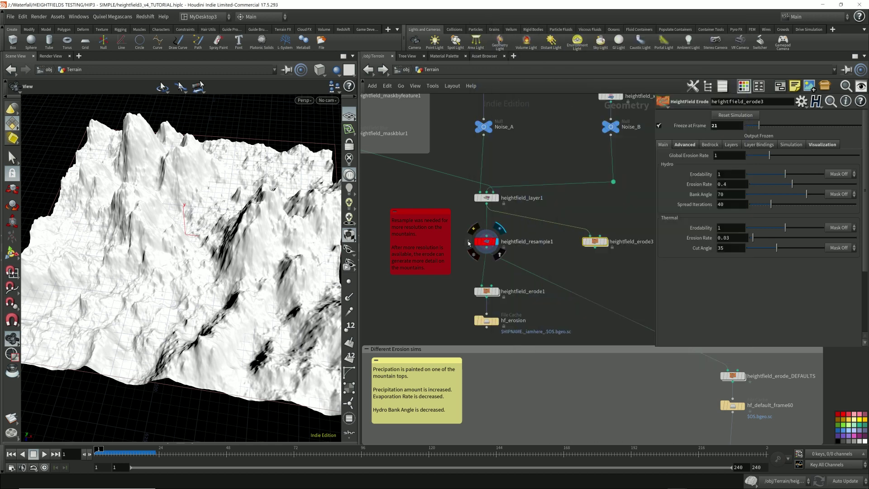
pyautogui.moveTo(548, 66); pyautogui.dragTo(606, 53)
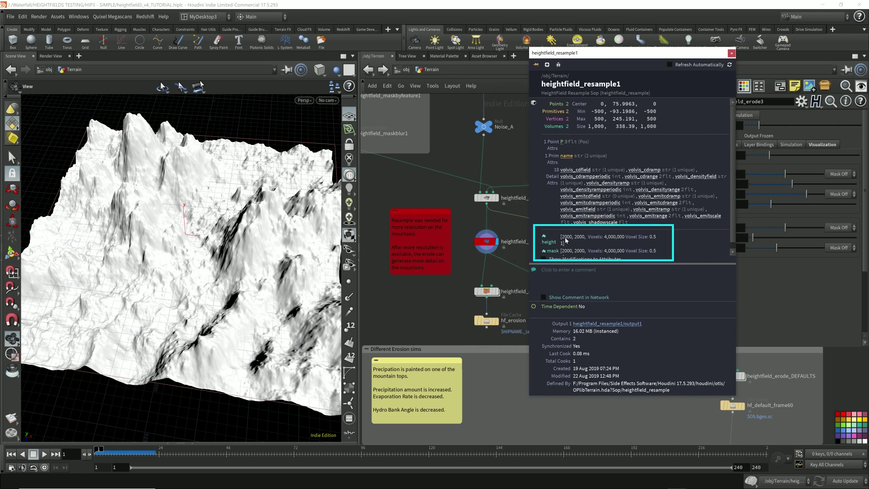
pyautogui.click(731, 54)
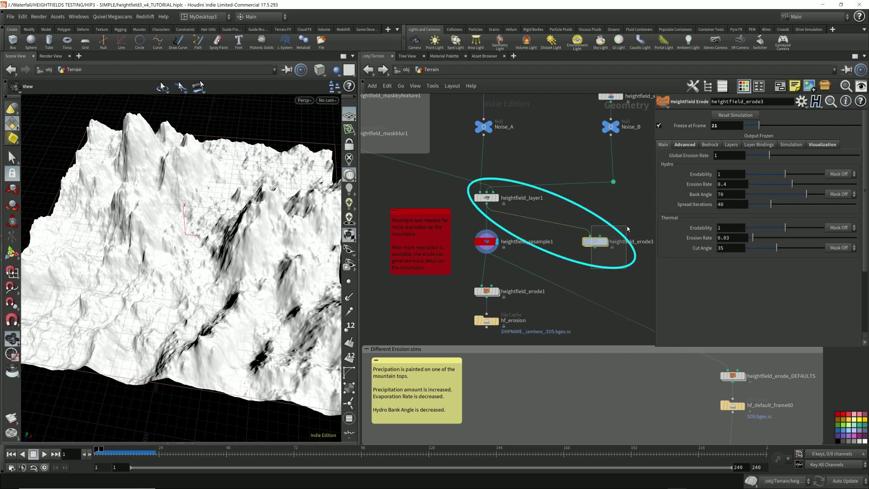
pyautogui.click(490, 199)
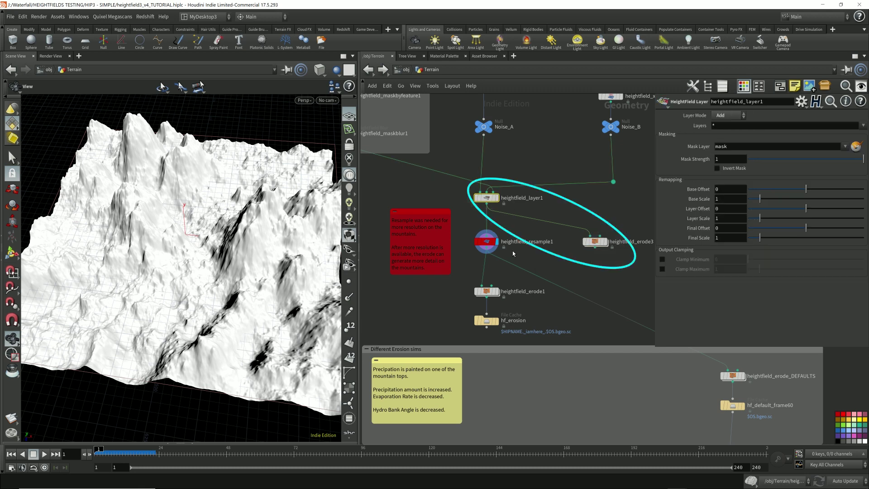
pyautogui.moveTo(607, 244); pyautogui.dragTo(588, 245)
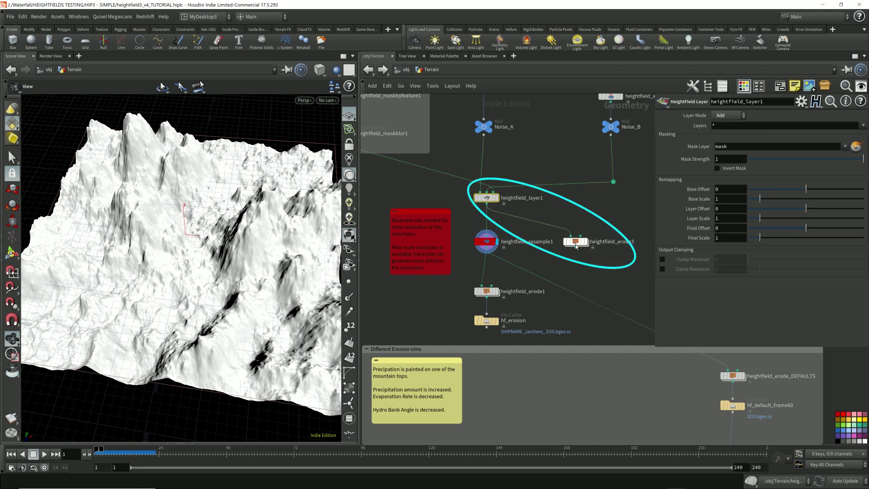
# Display heightfield_erode3's eroded terrain and freeze its output at frame 21
pyautogui.click(586, 243)
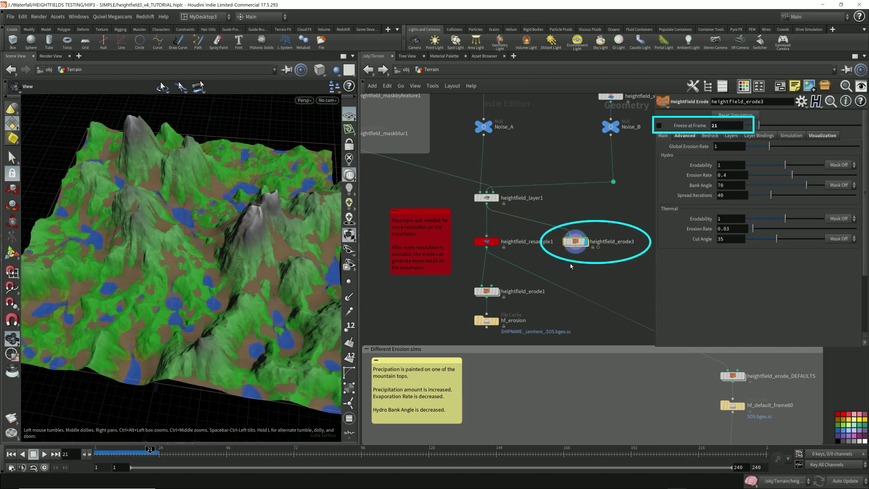
pyautogui.click(664, 127)
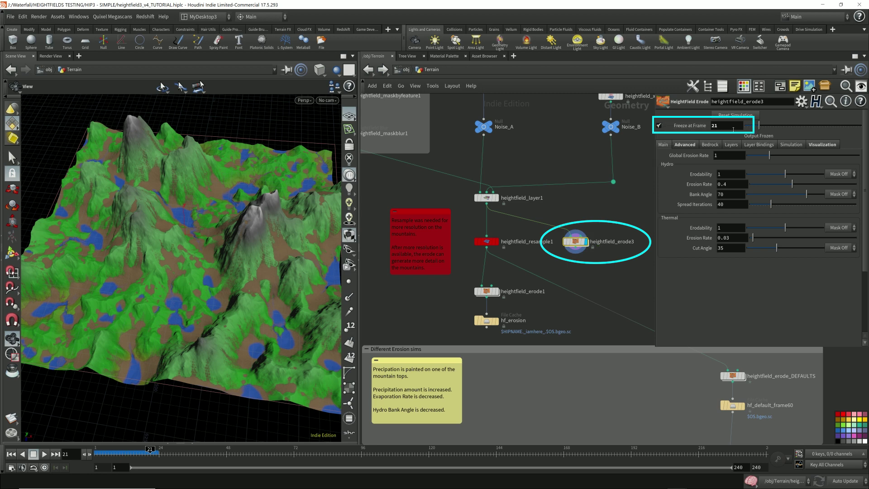
pyautogui.click(578, 249)
pyautogui.click(590, 282)
# Add a File Cache under heightfield_erode3 and name it hf_erosion2
pyautogui.write('filecache')
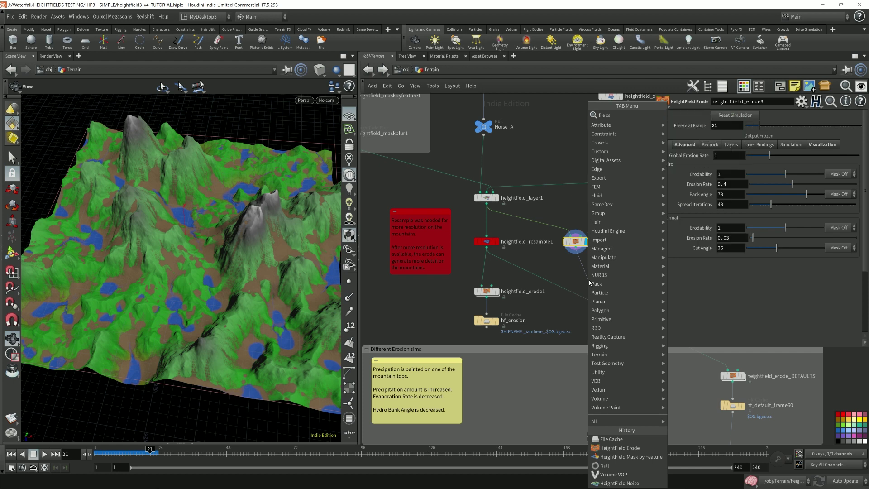
pyautogui.press('Return')
pyautogui.moveTo(590, 282); pyautogui.dragTo(577, 273)
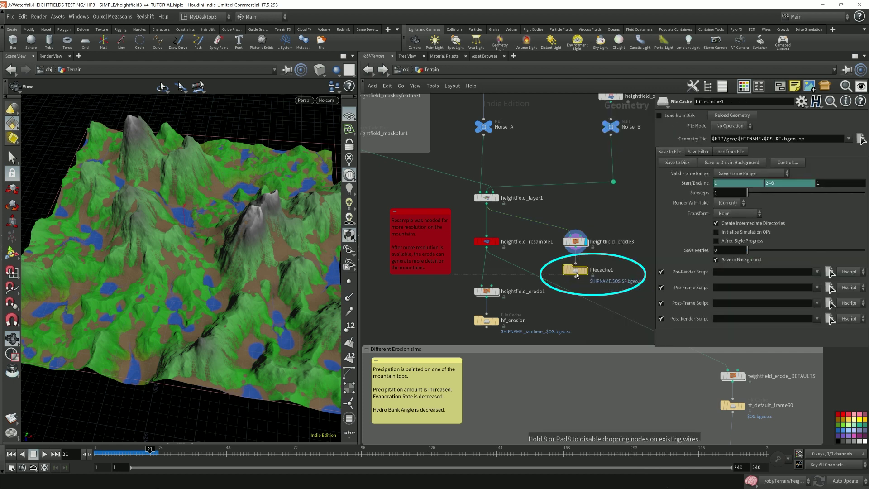
pyautogui.doubleClick(610, 270)
pyautogui.write('hf')
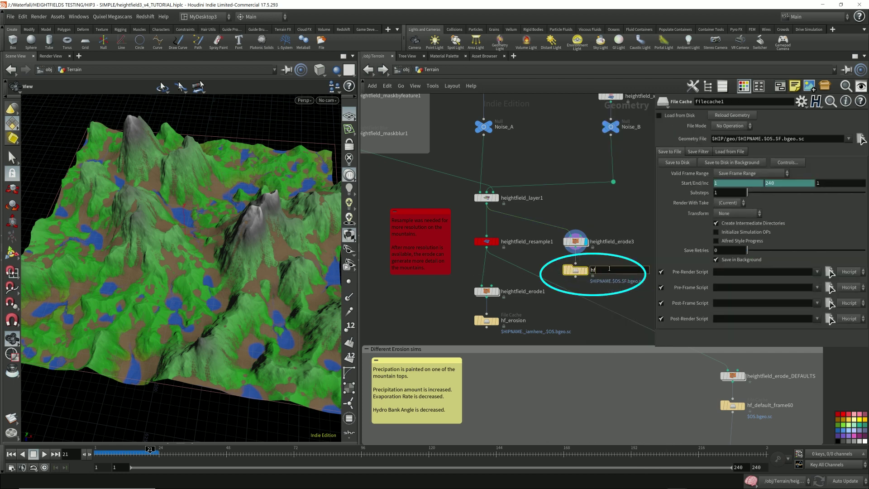
pyautogui.write('_erosion2')
pyautogui.press('Return')
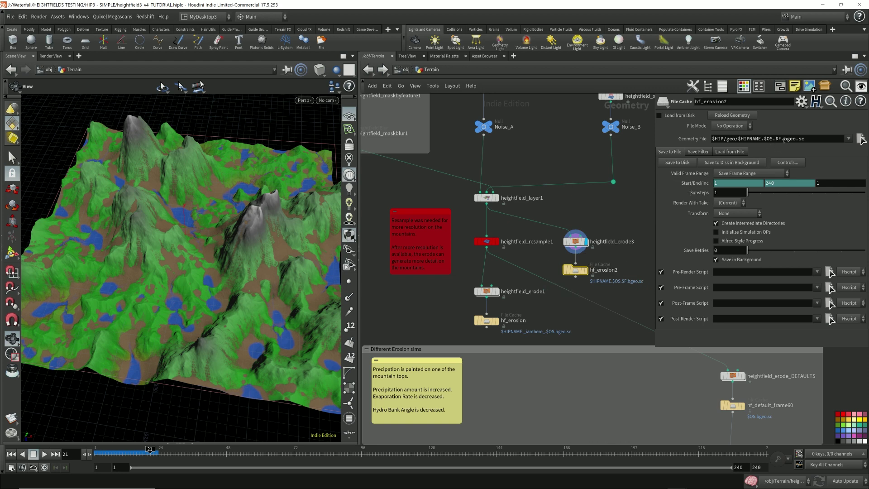
# Set hf_erosion2 to Save Current Frame, remove the frame number from its path, and enable Load from Disk
pyautogui.click(752, 174)
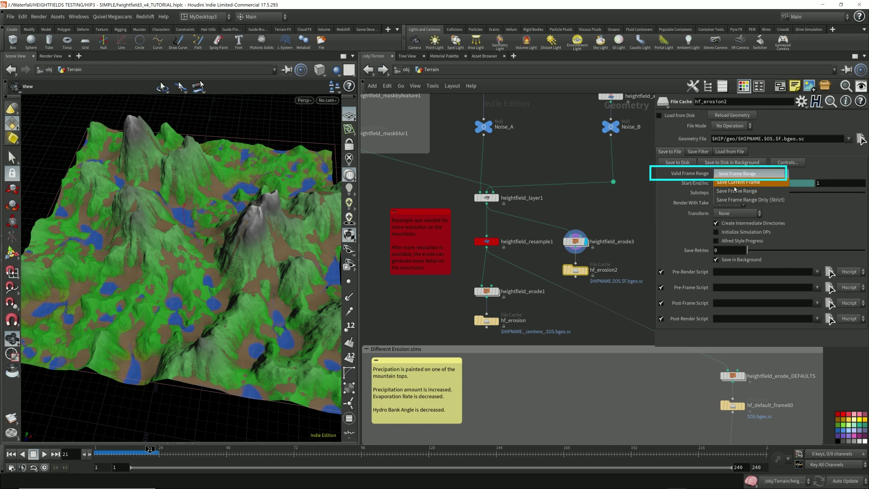
pyautogui.click(773, 184)
pyautogui.click(783, 139)
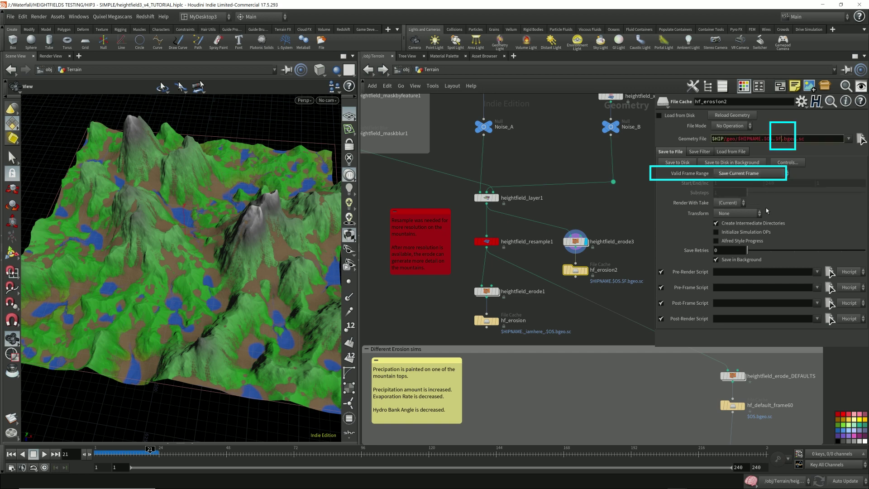
pyautogui.press('BackSpace')
pyautogui.press('BackSpace')
pyautogui.press('BackSpace')
pyautogui.press('Return')
pyautogui.click(660, 116)
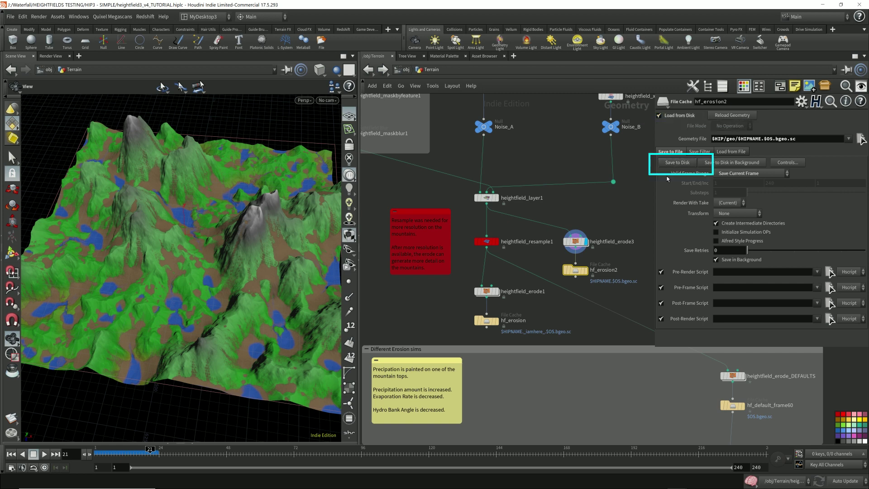
# Display hf_erosion2's cached terrain and check its info, then display hf_erosion for comparison
pyautogui.moveTo(587, 275)
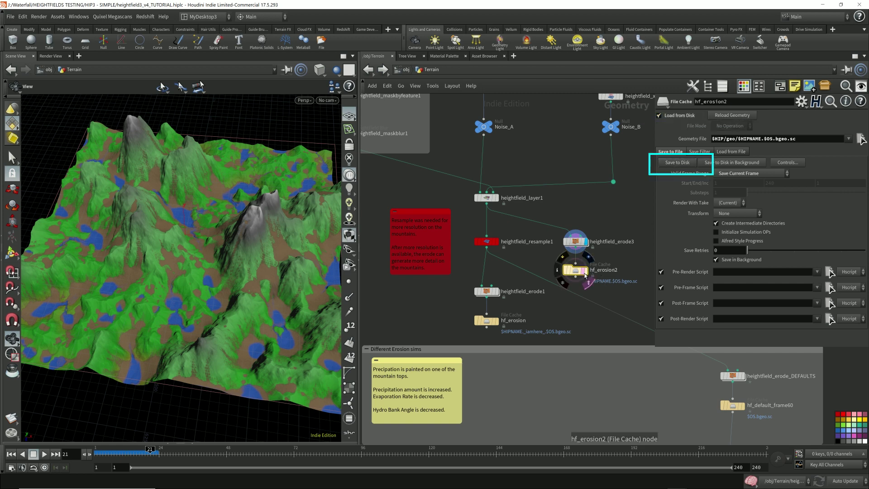
pyautogui.click(586, 270)
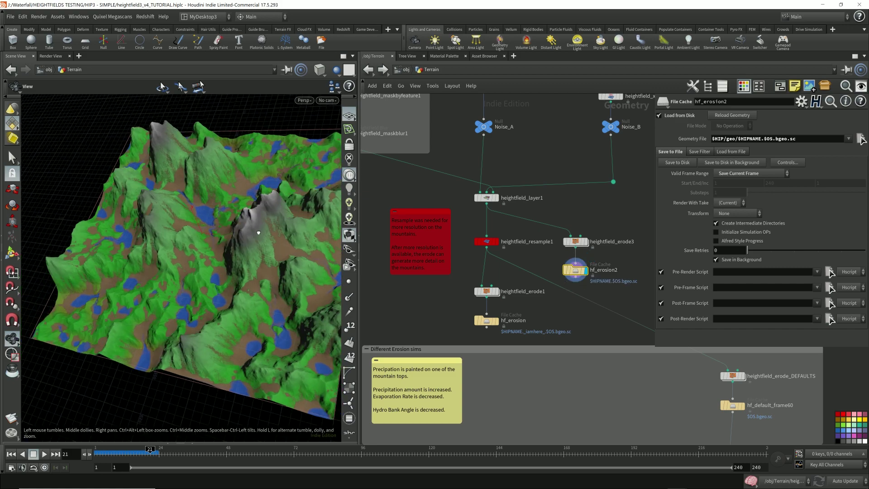
pyautogui.scroll(5, 288, 245)
pyautogui.moveTo(288, 245)
pyautogui.mouseDown()
pyautogui.moveTo(271, 218)
pyautogui.moveTo(292, 254)
pyautogui.mouseUp()
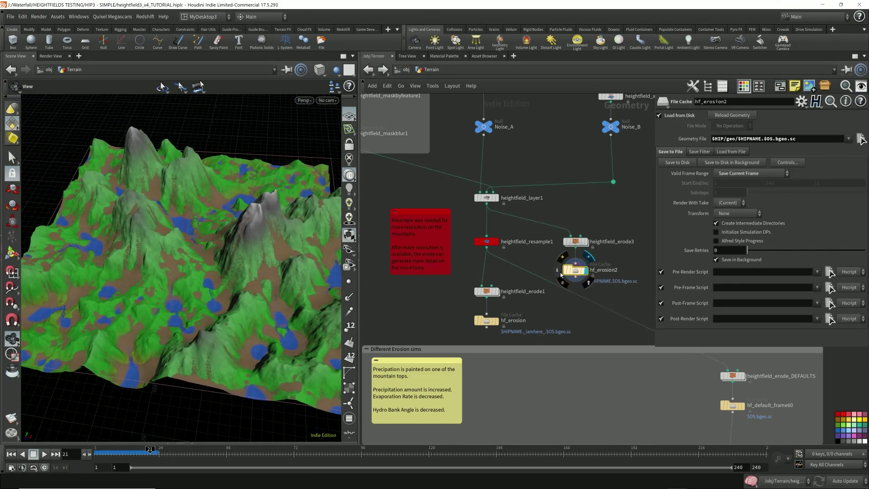
pyautogui.click(558, 270)
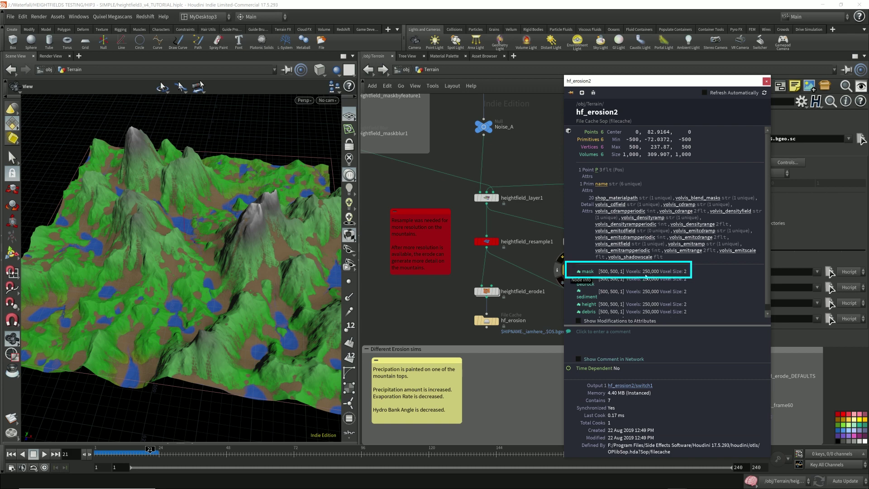
pyautogui.click(767, 81)
pyautogui.moveTo(498, 323)
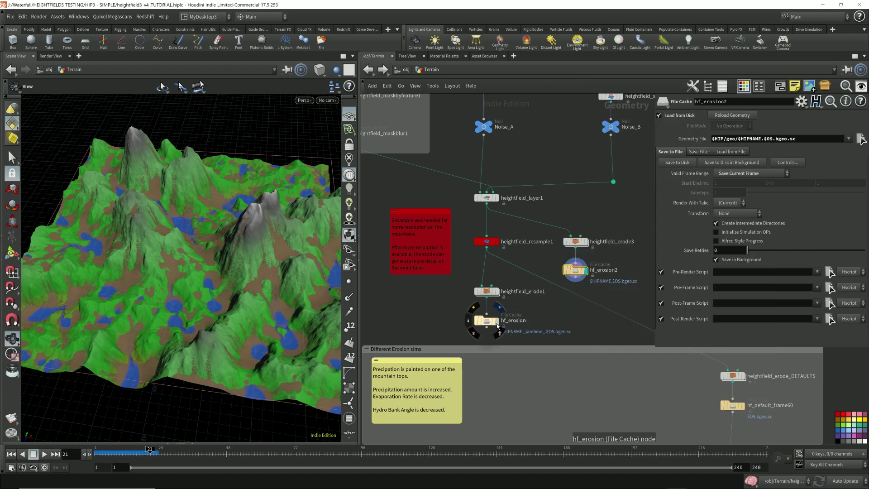
pyautogui.click(498, 328)
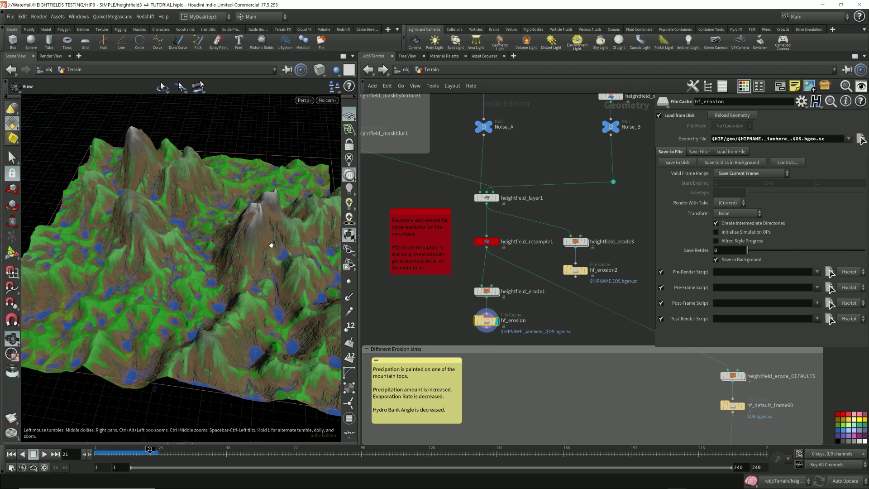
# Compare hf_erosion2 with heightfield_layer1's un-eroded terrain, framing the whole heightfield
pyautogui.moveTo(270, 245)
pyautogui.mouseDown()
pyautogui.moveTo(264, 249)
pyautogui.moveTo(280, 240)
pyautogui.mouseUp()
pyautogui.moveTo(280, 240); pyautogui.dragTo(369, 238, button='middle')
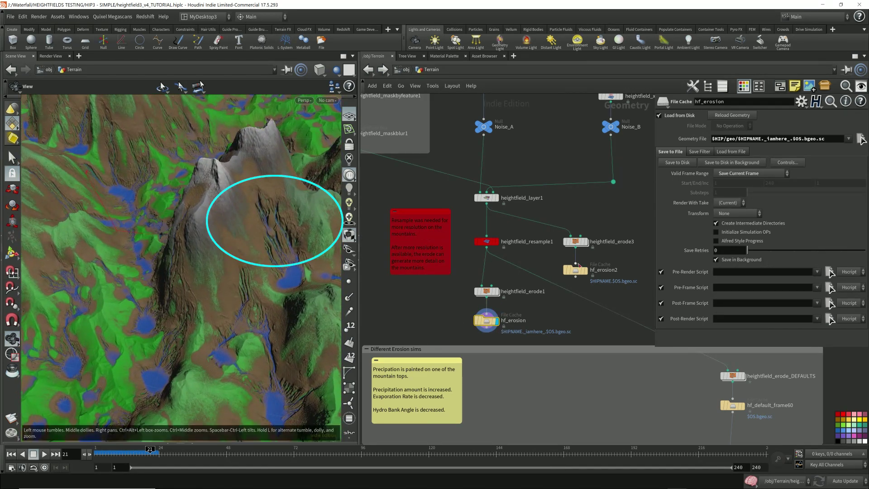
pyautogui.click(588, 277)
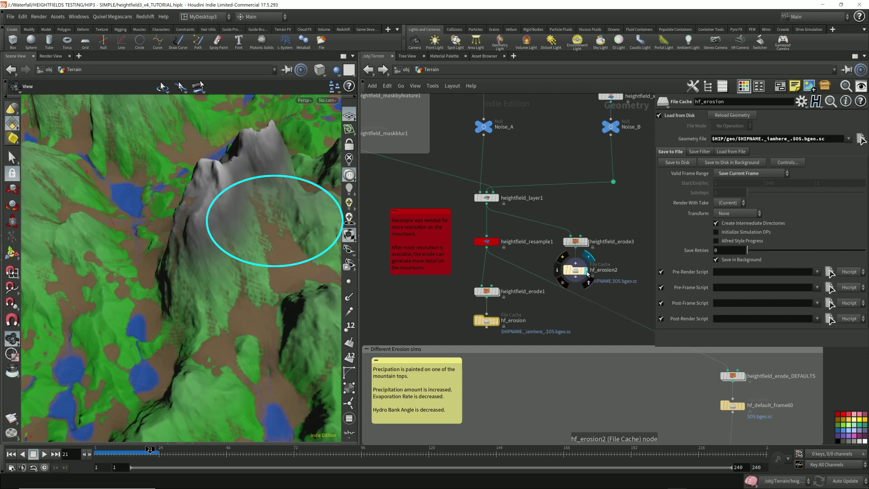
pyautogui.click(500, 202)
pyautogui.hotkey('space', 'h')
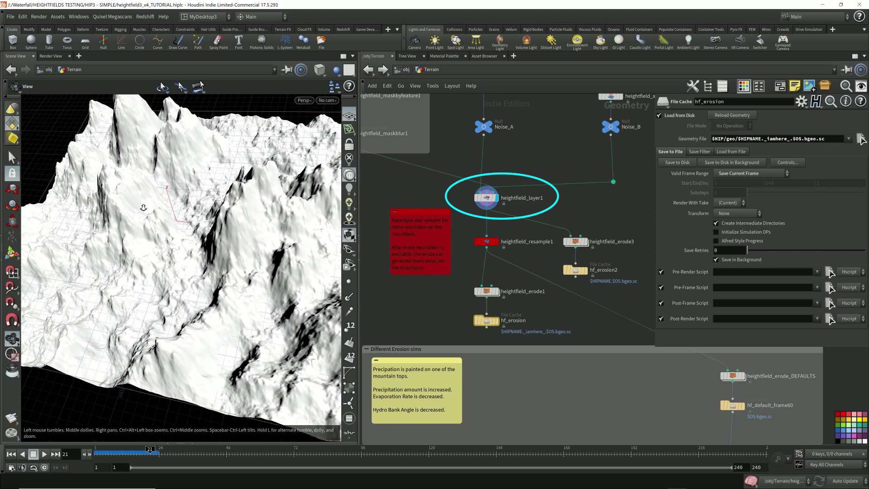
# Display Noise_A, then Noise_B, then the combined heightfield_layer1 terrain
pyautogui.click(491, 200)
pyautogui.click(484, 126)
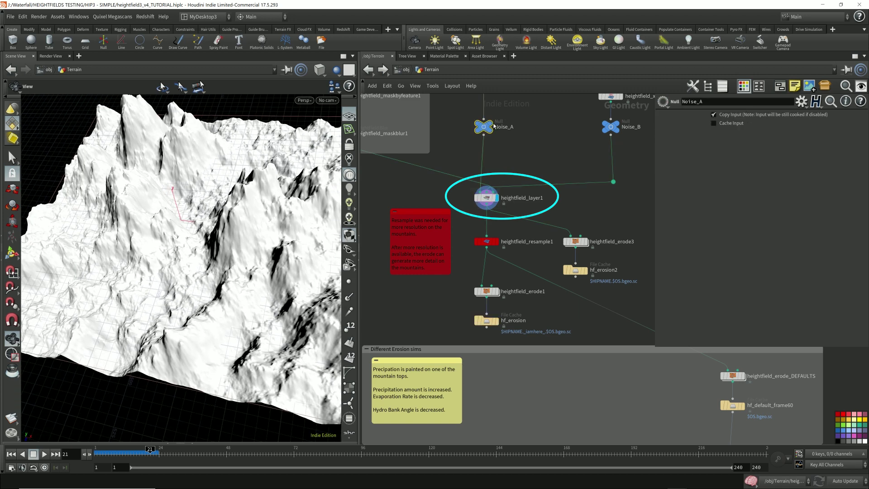
pyautogui.click(492, 127)
pyautogui.click(619, 126)
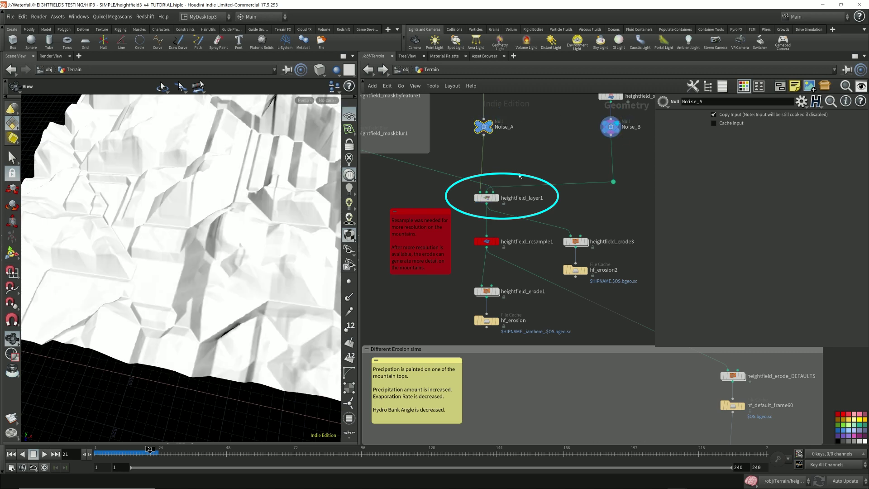
pyautogui.click(496, 198)
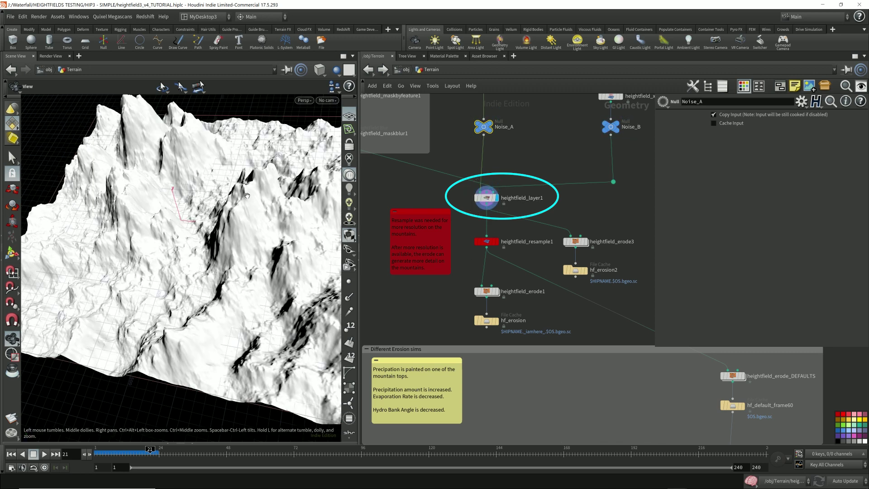
pyautogui.moveTo(256, 242); pyautogui.dragTo(234, 247)
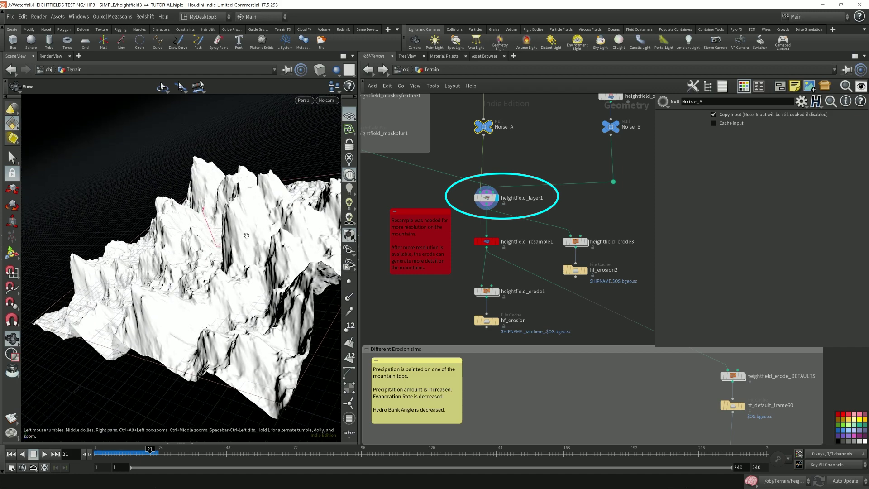
pyautogui.moveTo(244, 214); pyautogui.dragTo(246, 240)
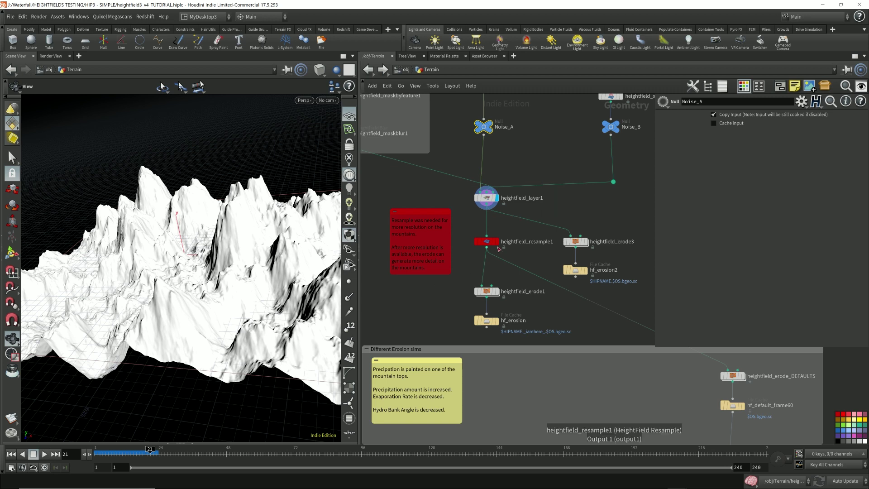
# Check heightfield_resample1's 2000×2000 resolution, then select heightfield_erode1 to show its eroded terrain
pyautogui.moveTo(500, 248)
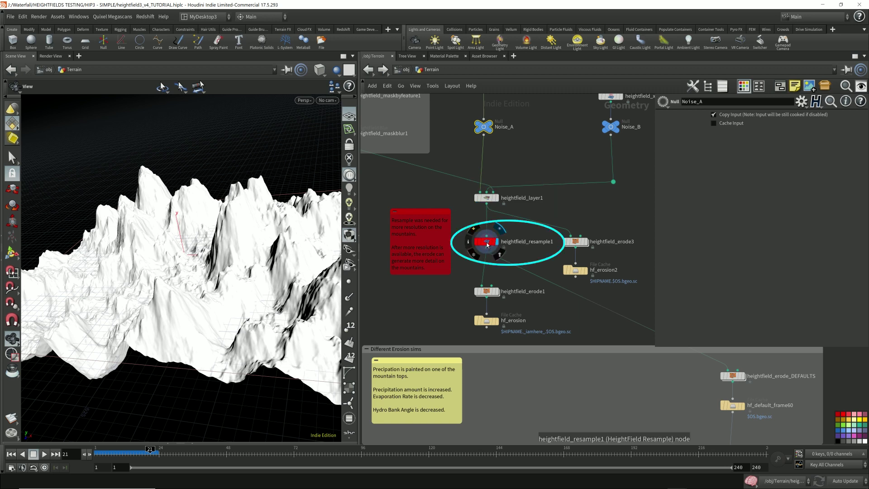
pyautogui.click(488, 244)
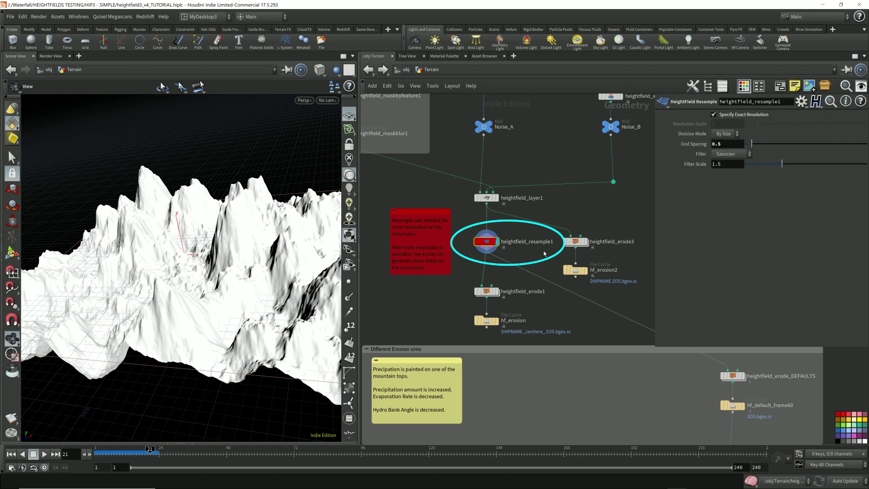
pyautogui.click(469, 241)
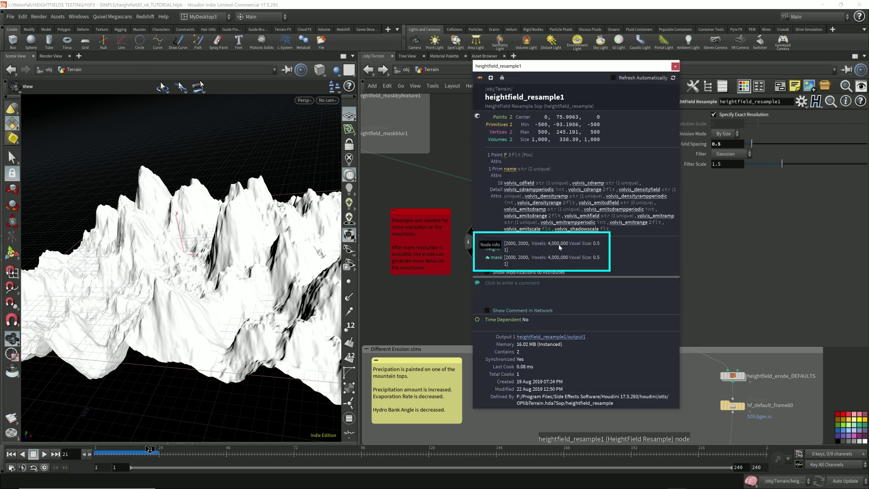
pyautogui.click(675, 66)
pyautogui.click(586, 270)
pyautogui.click(487, 291)
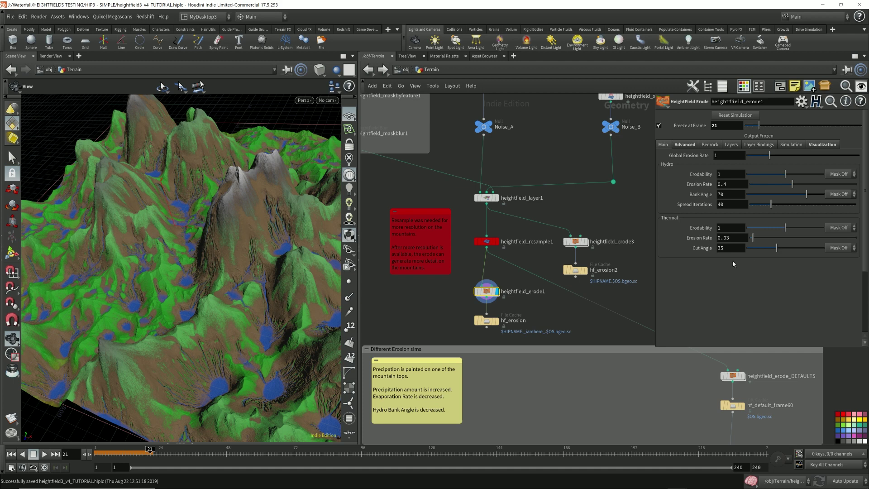
# Move erode1/hf_erosion and erode3/hf_erosion2 into the Different Erosion sims box
pyautogui.scroll(-3, 611, 291)
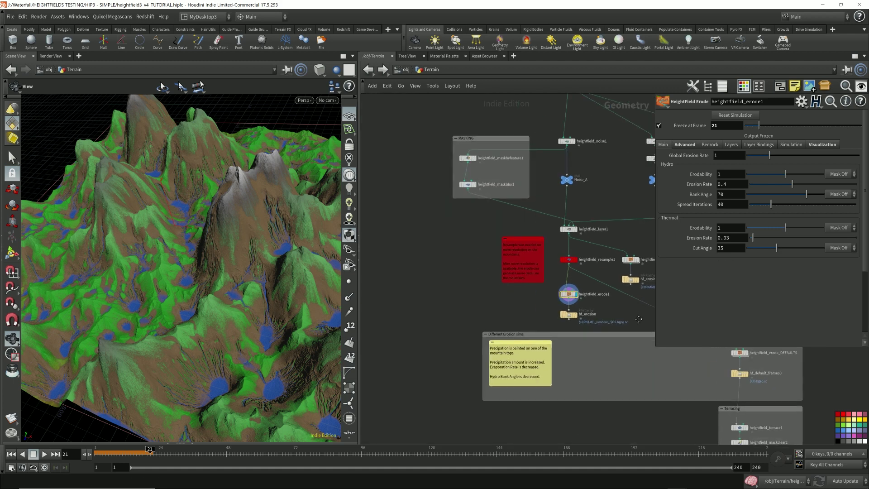
pyautogui.keyDown('shift'); pyautogui.click(569, 315); pyautogui.keyUp('shift')
pyautogui.moveTo(570, 297); pyautogui.dragTo(386, 363)
pyautogui.click(632, 272)
pyautogui.moveTo(632, 273); pyautogui.dragTo(451, 362)
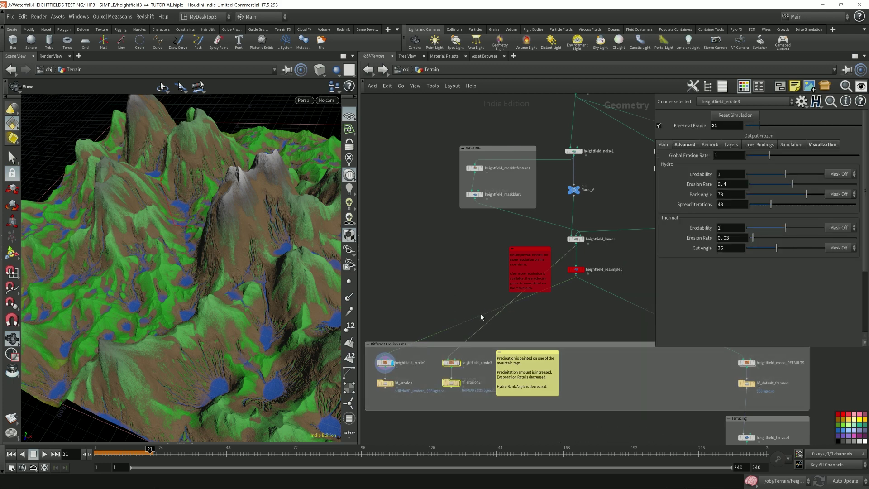
pyautogui.scroll(4, 468, 365)
# Add Null nodes under both caches, named Erosion_1 and Erosion_2
pyautogui.press('Tab')
pyautogui.write('null')
pyautogui.press('Return')
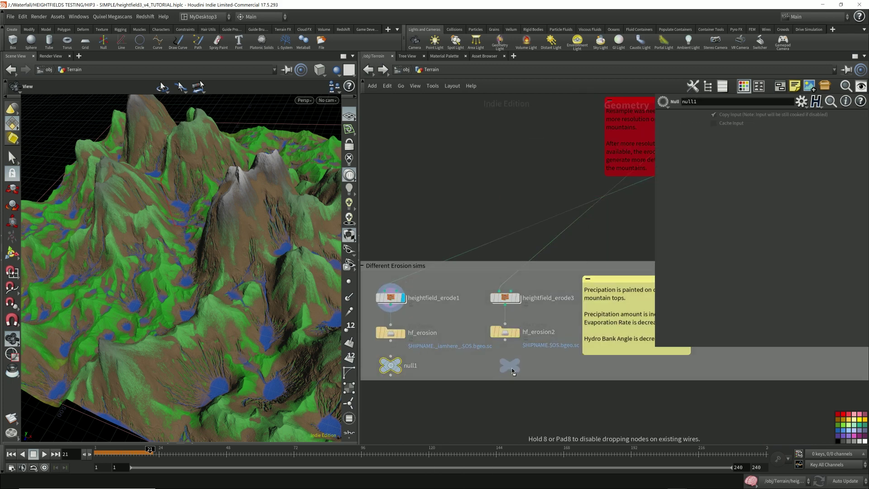
pyautogui.doubleClick(412, 365)
pyautogui.write('Erosion_1')
pyautogui.press('Return')
pyautogui.doubleClick(525, 366)
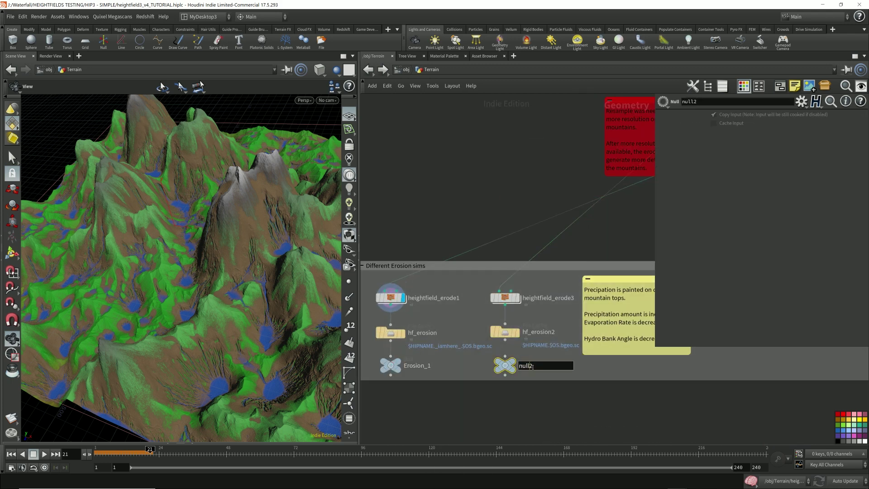
pyautogui.write('Erosion_2')
pyautogui.press('Return')
# Bring heightfield_resample1 back into view and display its white terrain
pyautogui.scroll(-3, 504, 390)
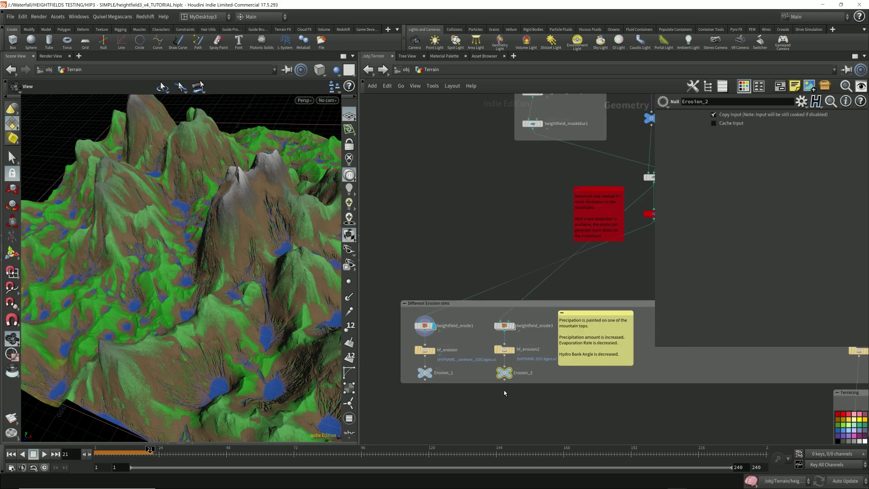
pyautogui.moveTo(656, 226); pyautogui.dragTo(475, 221, button='middle')
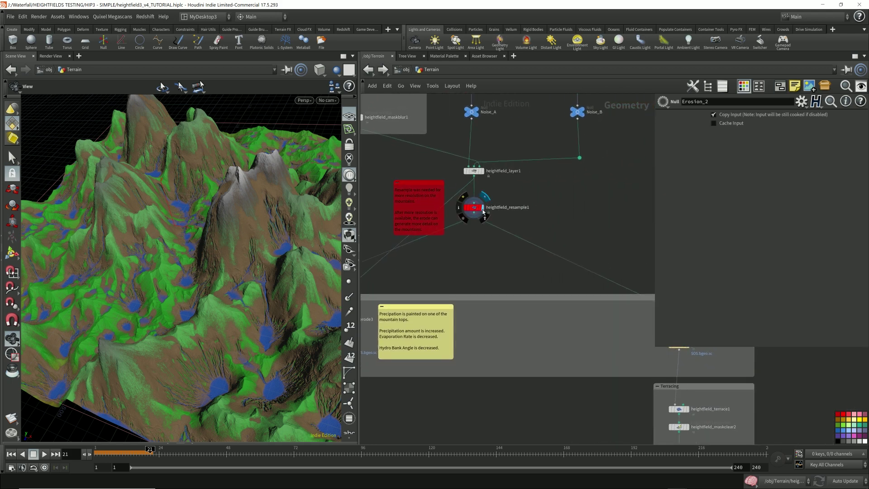
pyautogui.click(475, 212)
# Add a HeightField Erode node, heightfield_erode4, wired from heightfield_resample1's output
pyautogui.moveTo(474, 215); pyautogui.dragTo(484, 277)
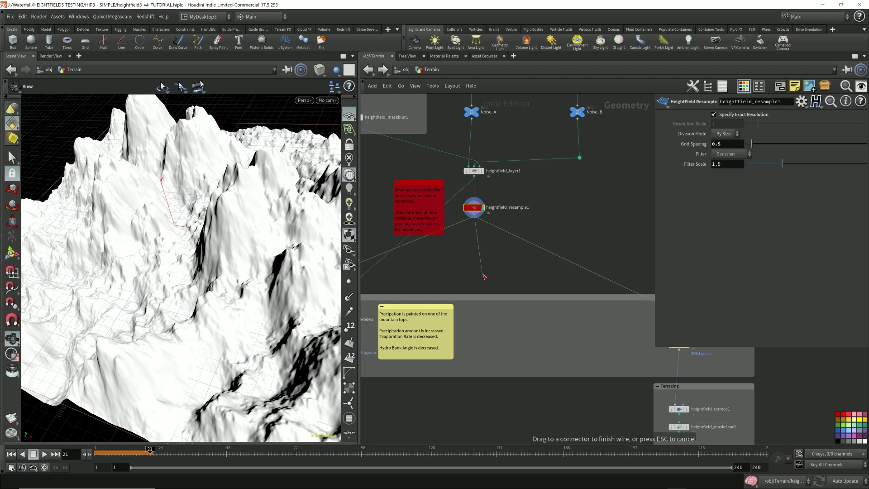
pyautogui.press('Tab')
pyautogui.write('erode')
pyautogui.press('Return')
pyautogui.click(480, 332)
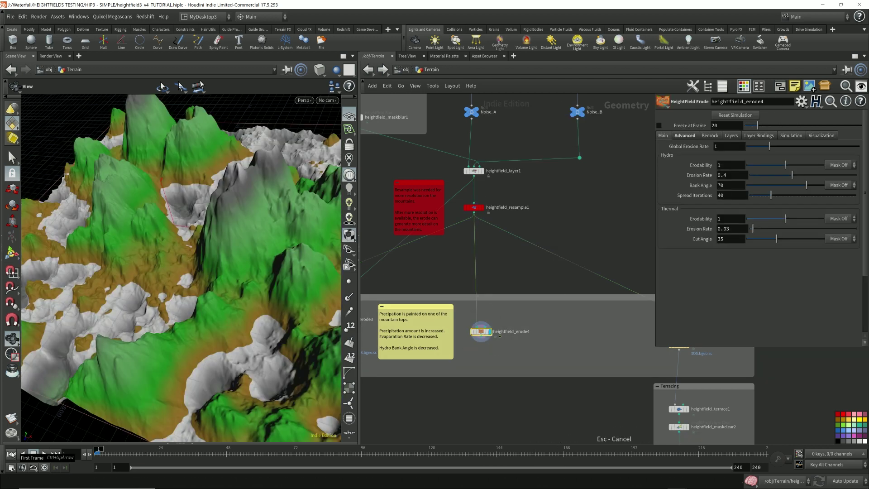
pyautogui.click(99, 453)
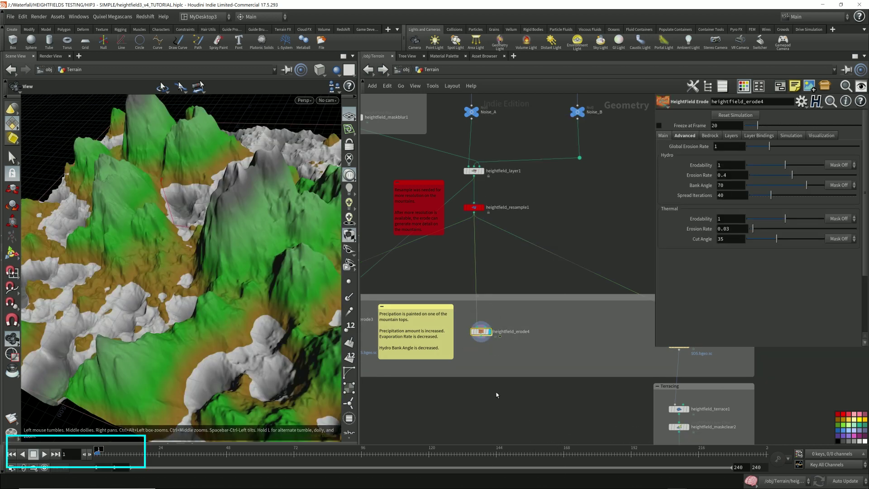
pyautogui.scroll(2, 481, 350)
pyautogui.moveTo(482, 350); pyautogui.dragTo(557, 332, button='middle')
pyautogui.scroll(1, 556, 332)
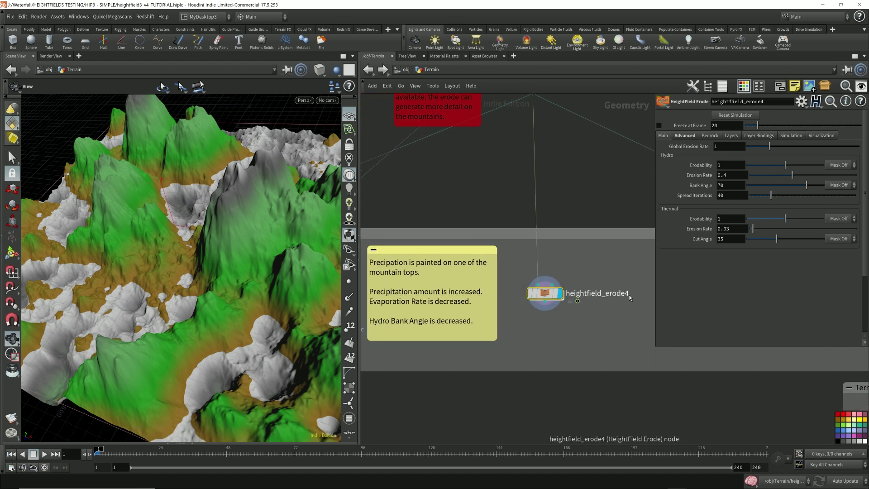
# Compute erode4's visualization elevation range to fit the terrain (-93.1986 to 245.191)
pyautogui.moveTo(290, 197)
pyautogui.mouseDown()
pyautogui.moveTo(220, 198)
pyautogui.moveTo(246, 239)
pyautogui.mouseUp()
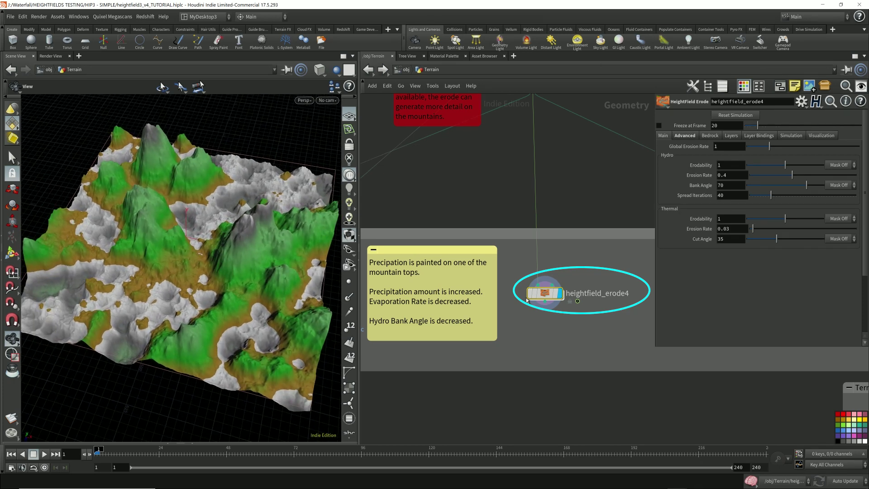
pyautogui.click(819, 136)
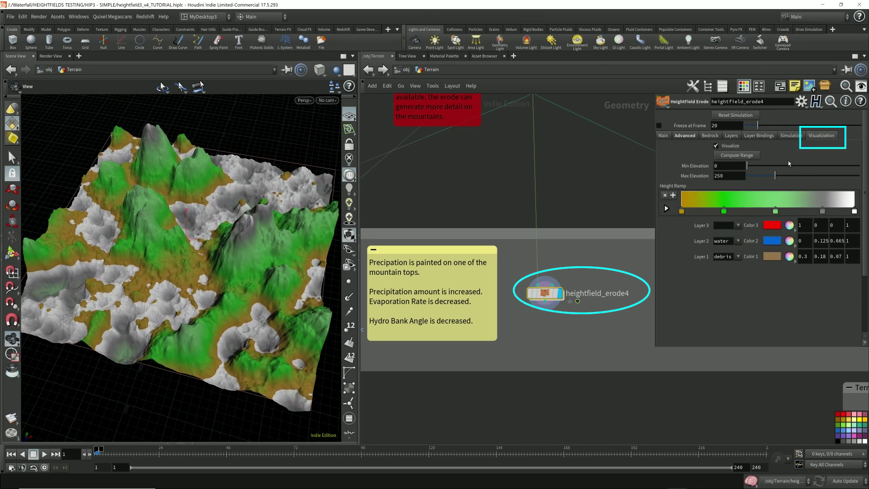
pyautogui.click(746, 156)
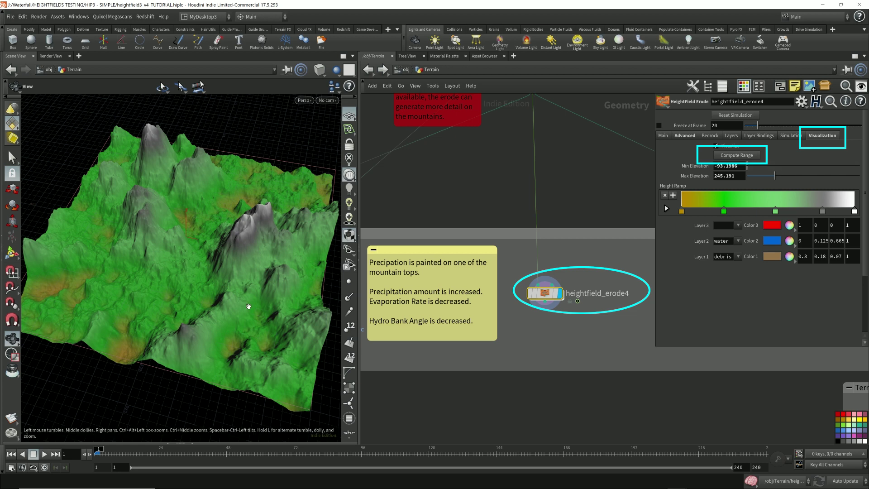
pyautogui.click(663, 137)
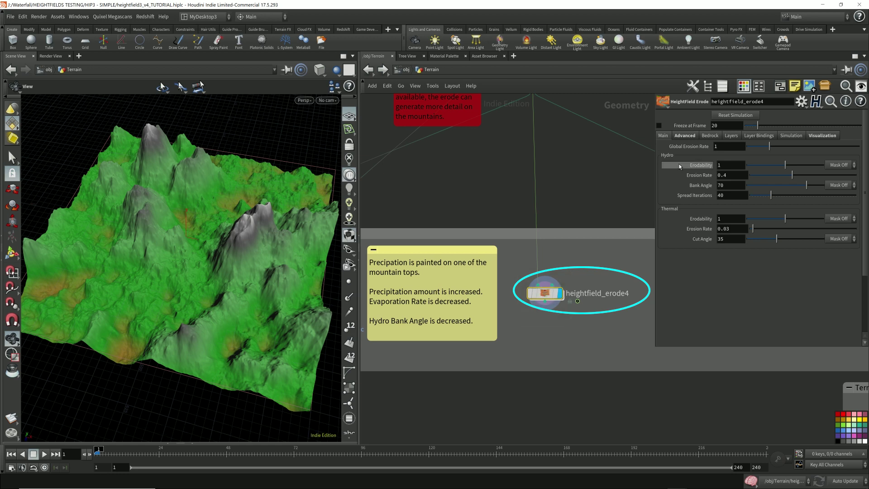
pyautogui.click(684, 136)
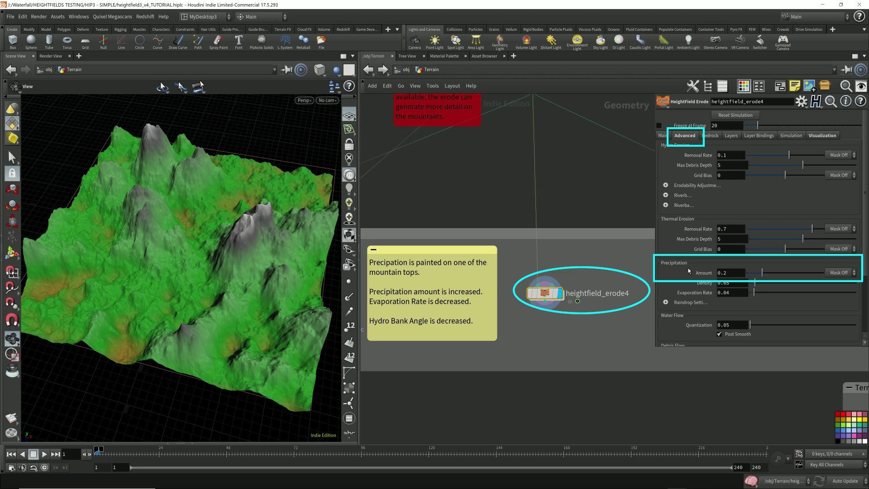
# Set erode4's Precipitation Amount to Mask On and add a precipitation paint node, mask_paint
pyautogui.click(840, 272)
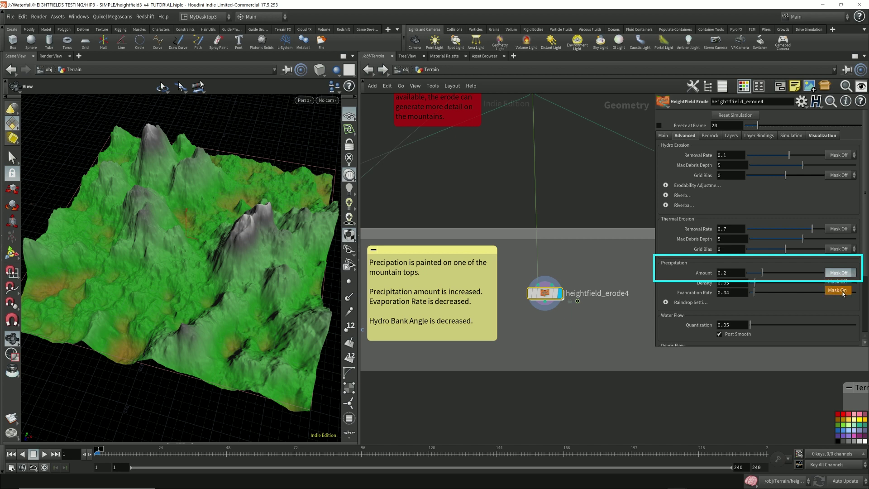
pyautogui.click(843, 291)
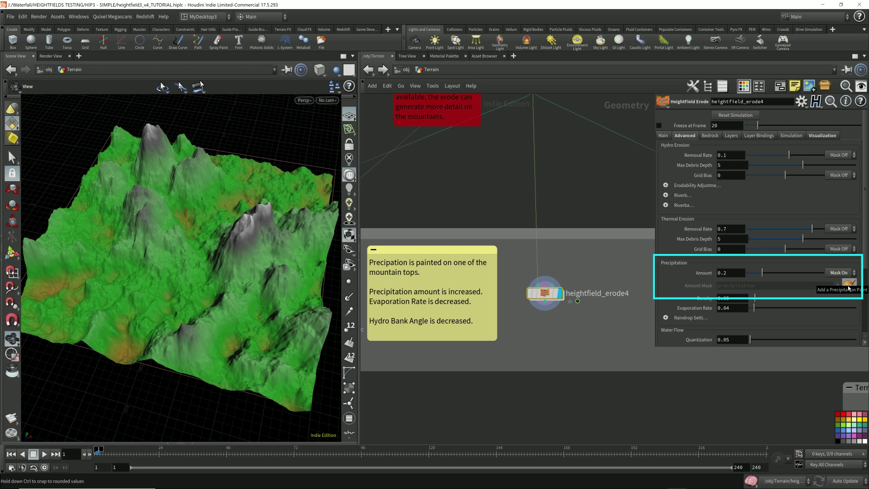
pyautogui.click(849, 286)
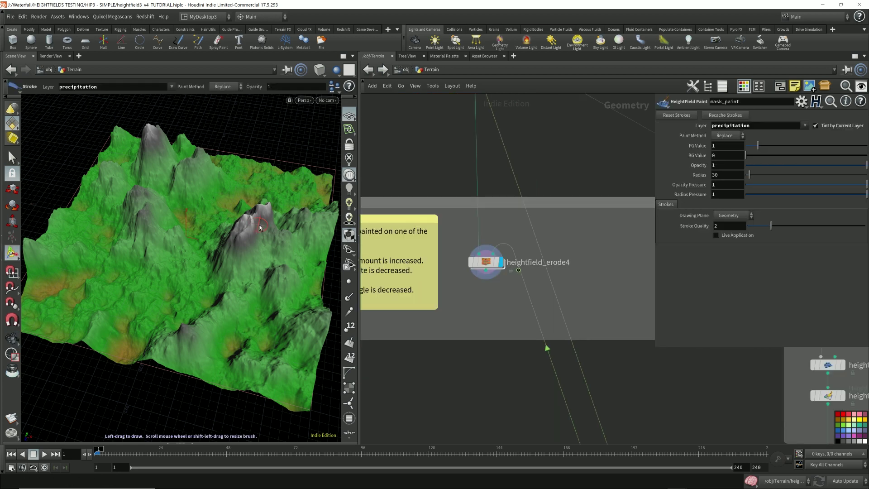
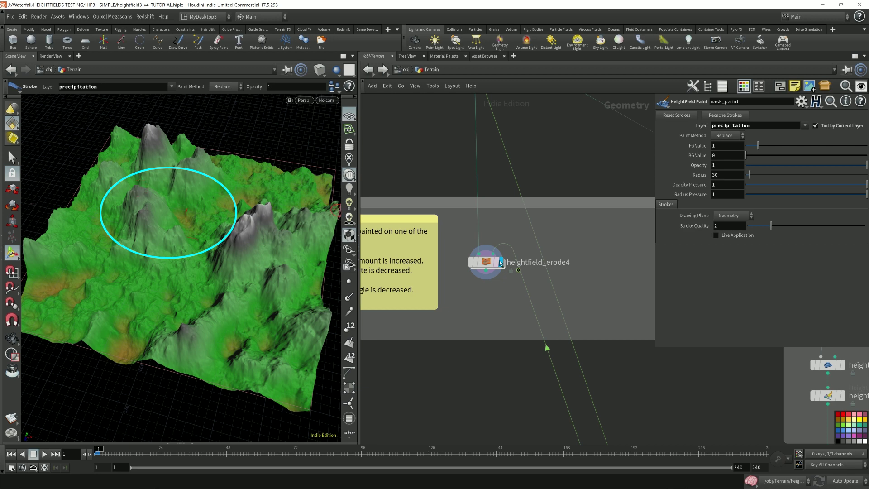
# Place mask_paint and create_precipitation on the wire feeding heightfield_erode4
pyautogui.scroll(-4, 561, 373)
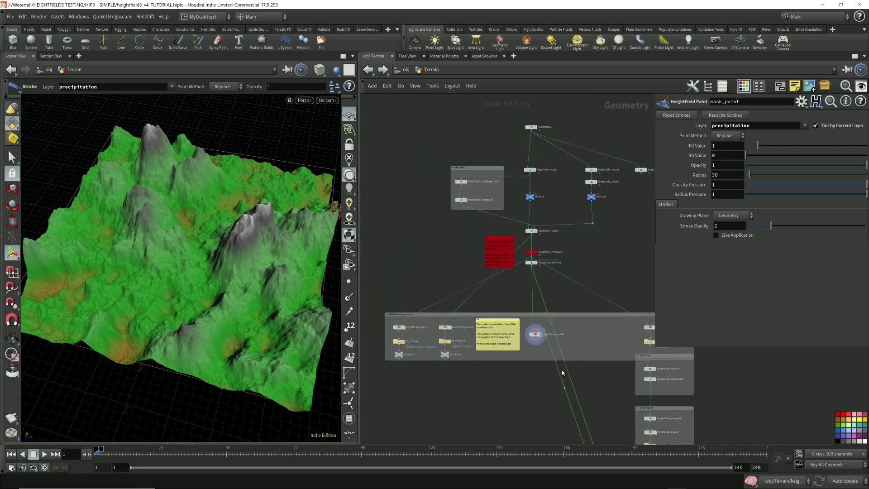
pyautogui.moveTo(603, 388); pyautogui.dragTo(522, 206, button='middle')
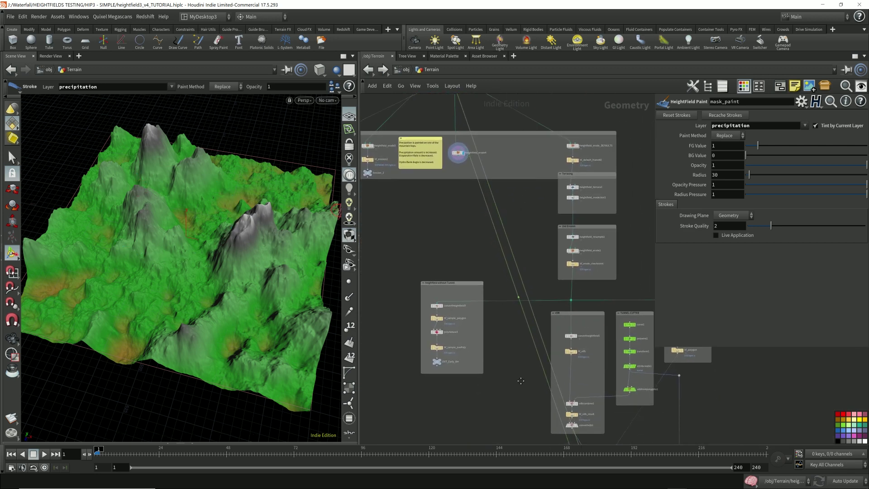
pyautogui.moveTo(520, 381); pyautogui.dragTo(487, 215, button='middle')
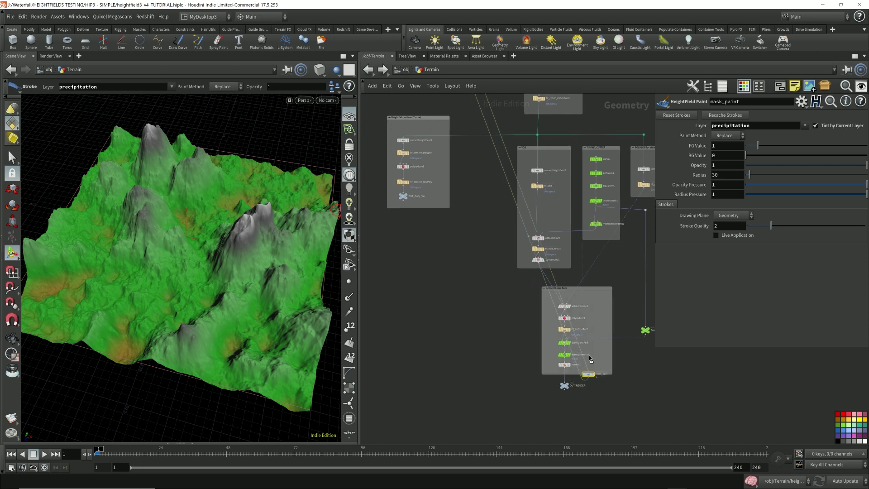
pyautogui.moveTo(587, 374); pyautogui.dragTo(495, 250)
pyautogui.moveTo(475, 211)
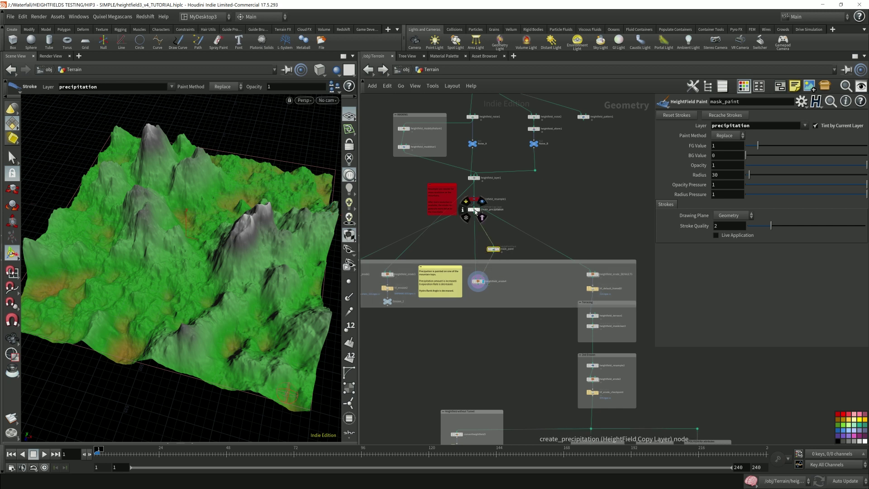
pyautogui.moveTo(475, 210); pyautogui.dragTo(495, 237)
# Select both nodes and move heightfield_erode4 down below them
pyautogui.scroll(5, 496, 237)
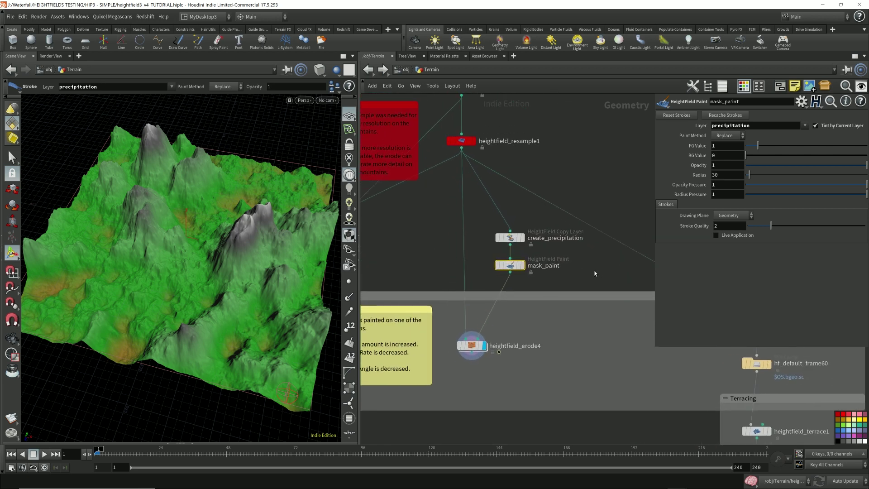
pyautogui.scroll(3, 561, 276)
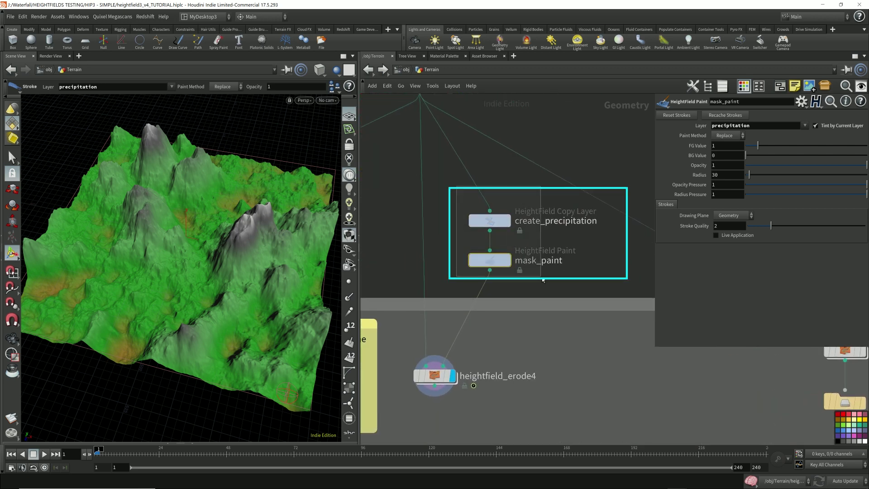
pyautogui.moveTo(543, 281); pyautogui.dragTo(543, 280)
pyautogui.scroll(-2, 588, 221)
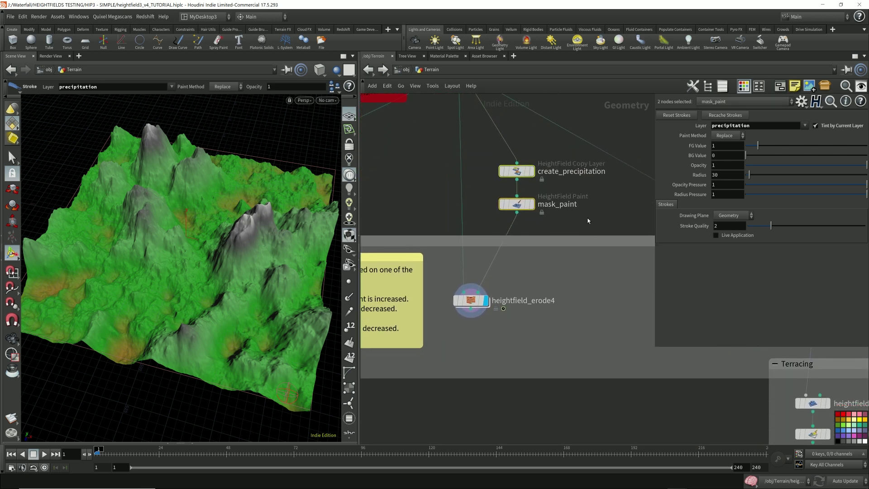
pyautogui.moveTo(474, 303); pyautogui.dragTo(466, 343)
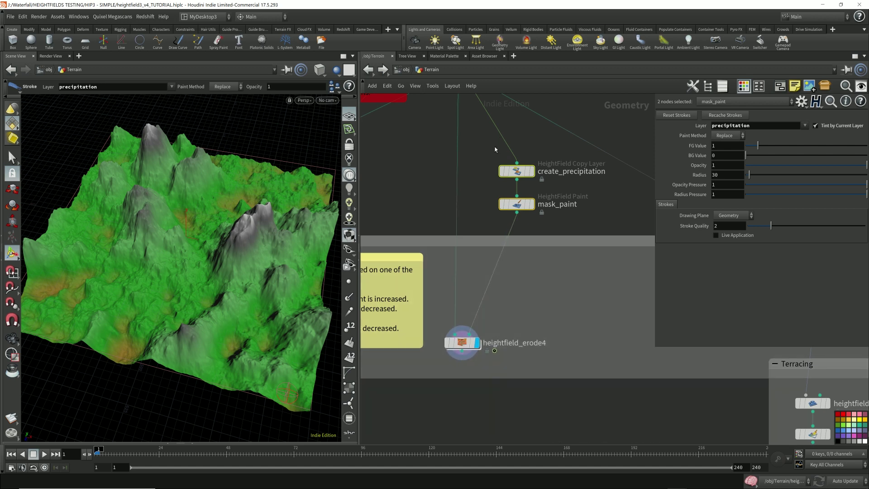
# Move create_precipitation and mask_paint down above heightfield_erode4, colour them purple, then select mask_paint
pyautogui.click(465, 347)
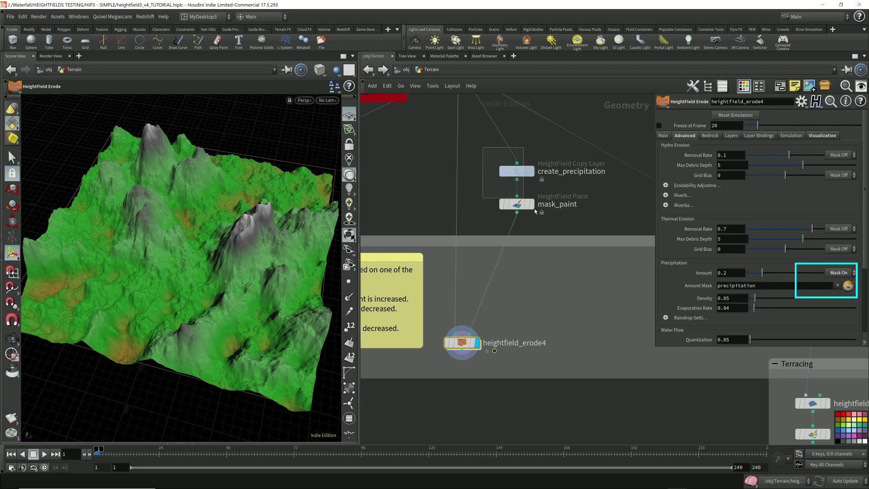
pyautogui.moveTo(535, 211); pyautogui.dragTo(504, 271)
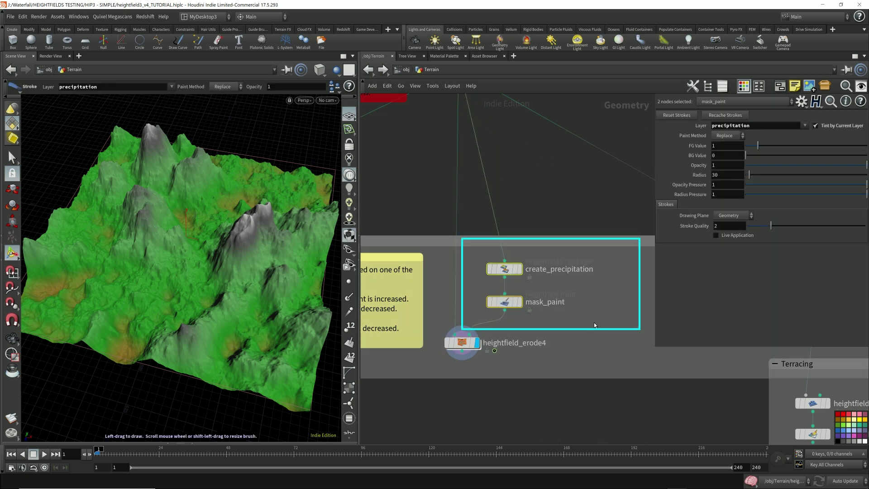
pyautogui.click(850, 435)
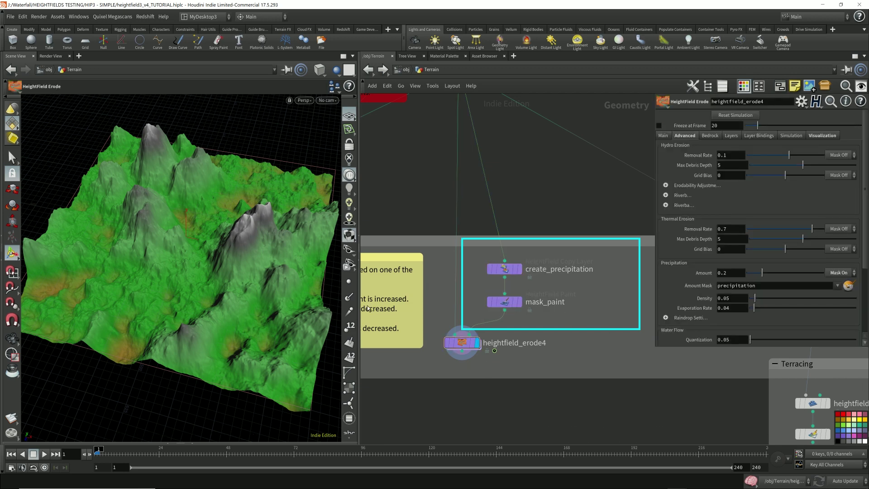
pyautogui.click(504, 306)
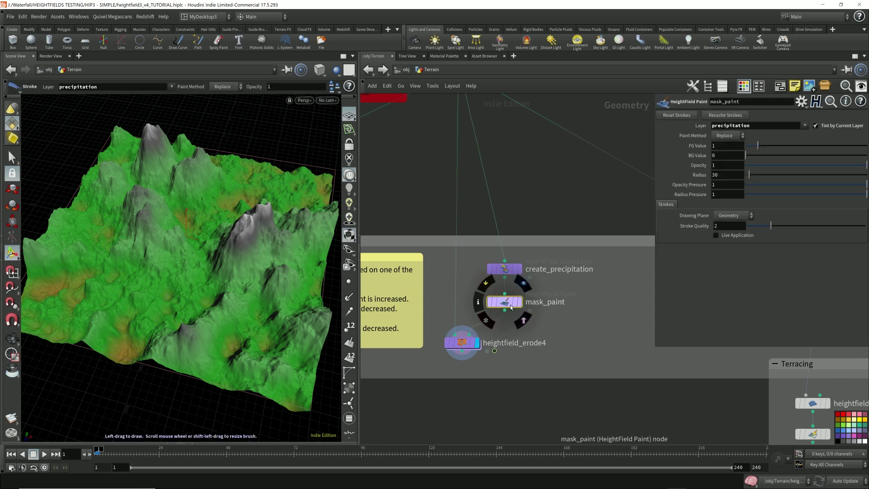
pyautogui.moveTo(572, 318); pyautogui.dragTo(476, 290)
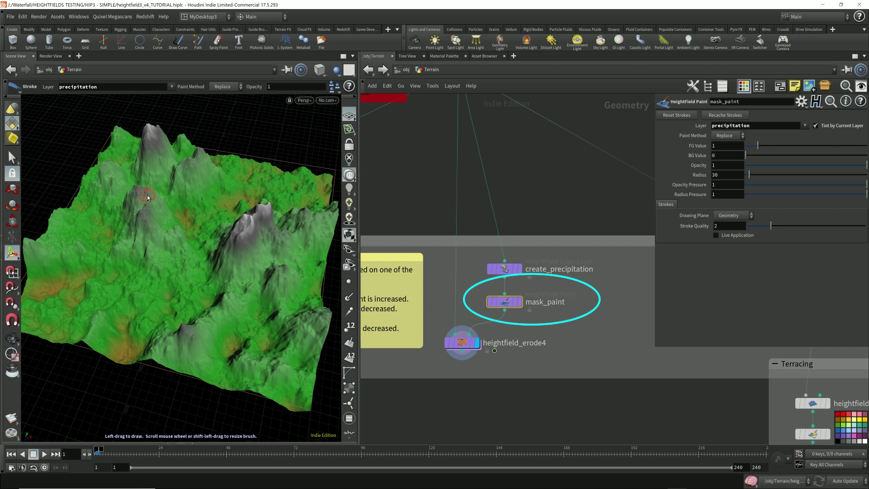
# Display mask_paint's output and paint a red precipitation dab onto a terrain ridge
pyautogui.moveTo(524, 308)
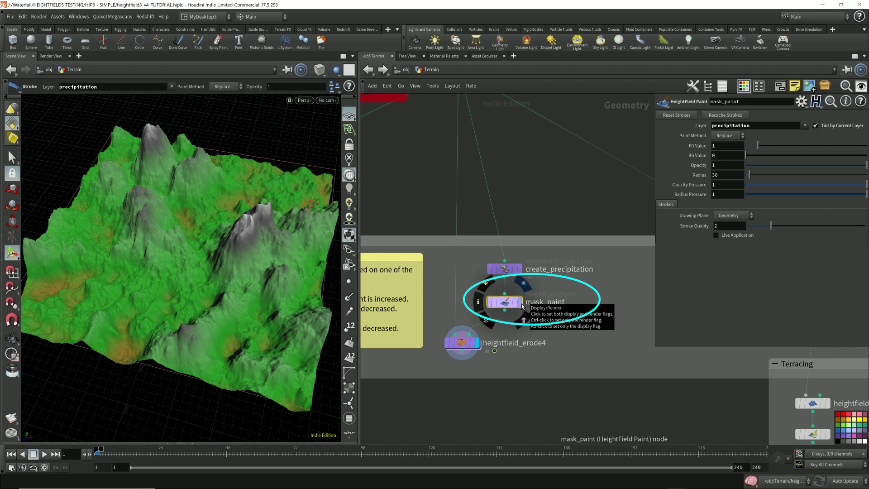
pyautogui.click(523, 306)
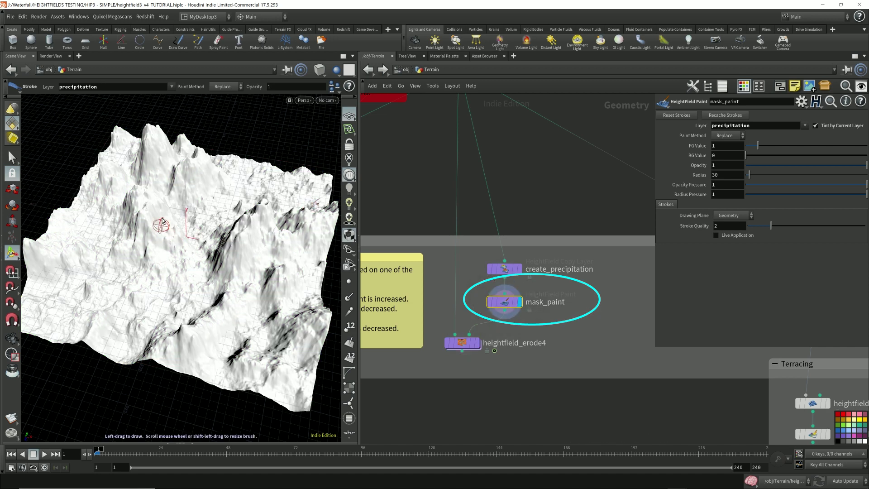
pyautogui.press('Escape')
pyautogui.moveTo(175, 205); pyautogui.dragTo(199, 217)
pyautogui.scroll(6, 228, 248)
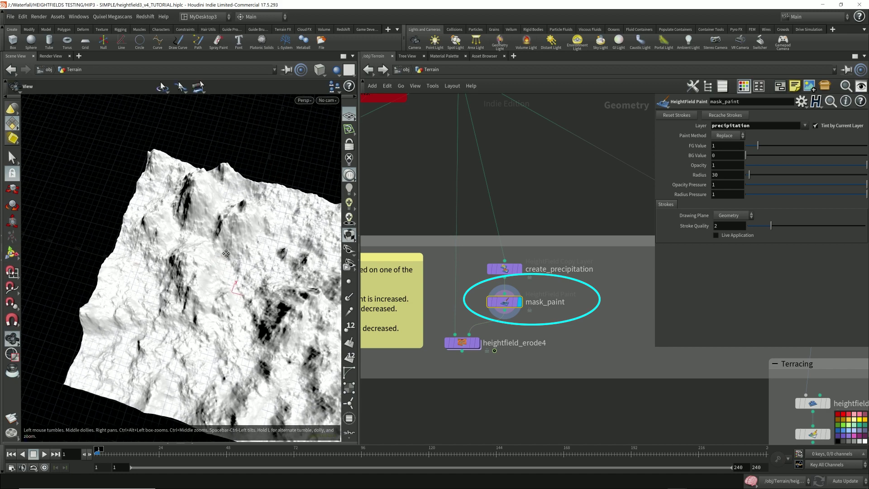
pyautogui.moveTo(229, 248); pyautogui.dragTo(172, 254)
pyautogui.press('Return')
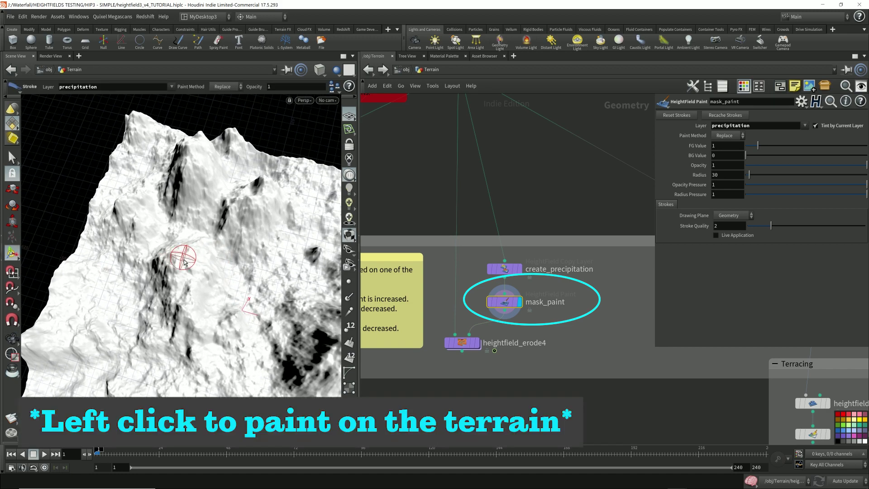
pyautogui.click(175, 259)
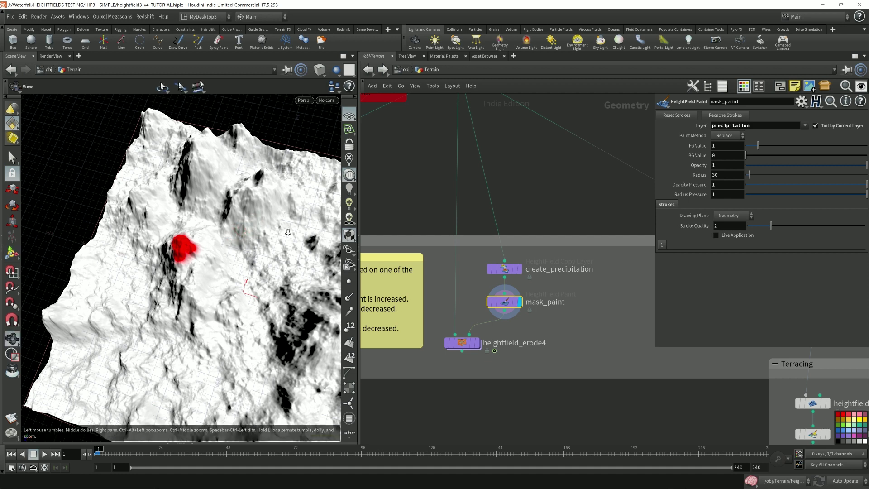
pyautogui.keyDown('alt'); pyautogui.moveTo(258, 225); pyautogui.dragTo(461, 326); pyautogui.keyUp('alt')
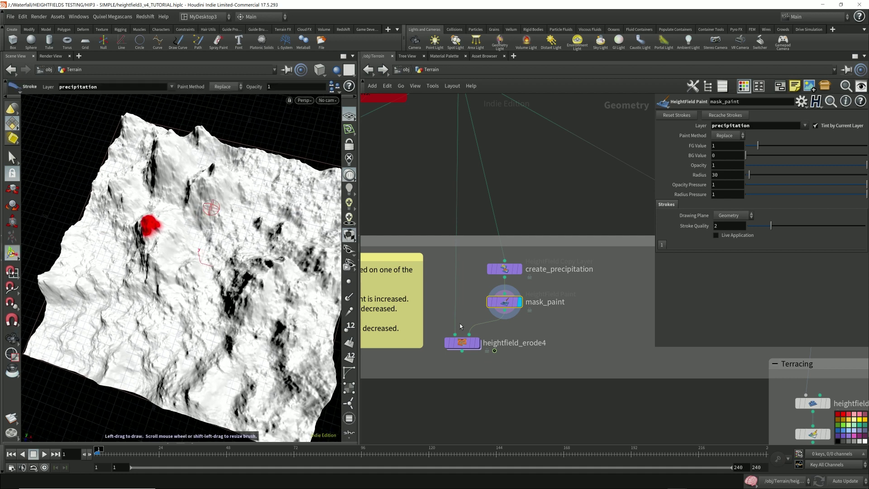
# Display heightfield_erode4's eroded terrain and bring up its settings
pyautogui.click(481, 348)
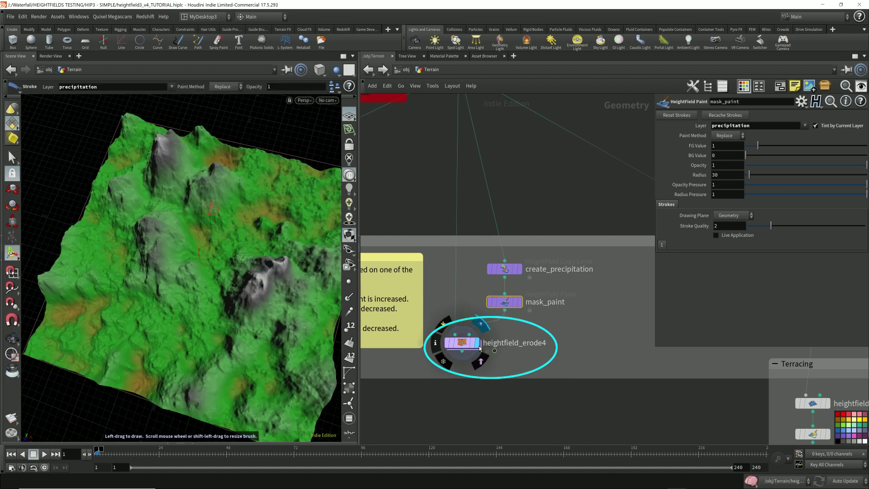
pyautogui.click(473, 343)
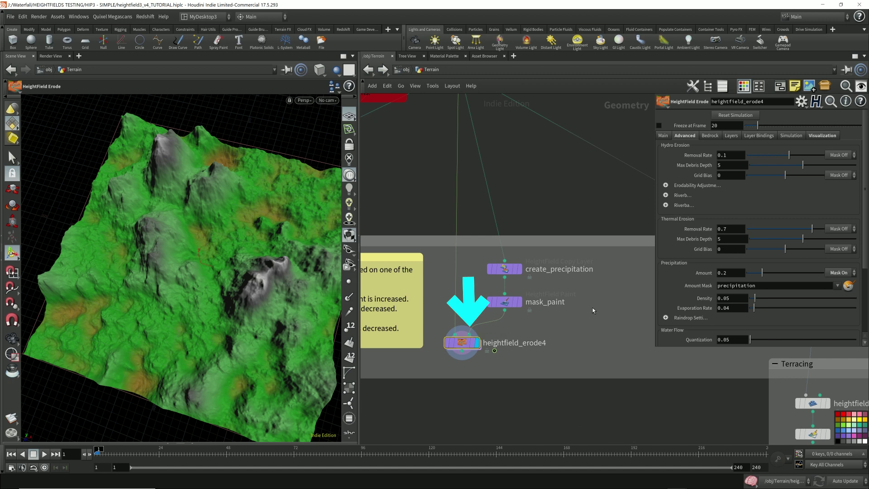
pyautogui.moveTo(523, 307)
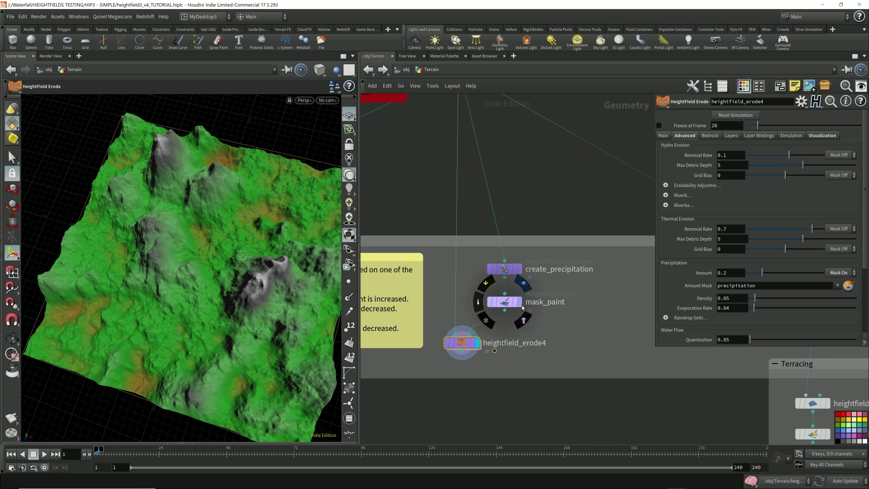
pyautogui.moveTo(541, 347)
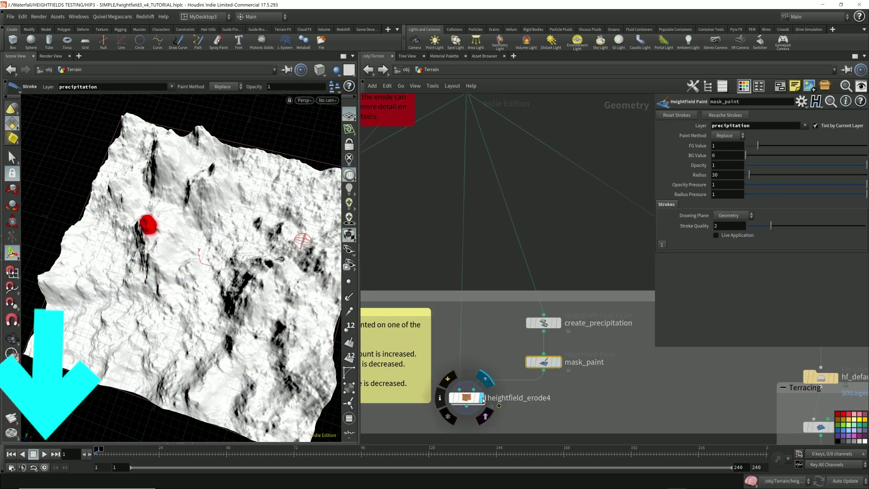
# Colour heightfield_erode4, create_precipitation and mask_paint purple together
pyautogui.click(471, 400)
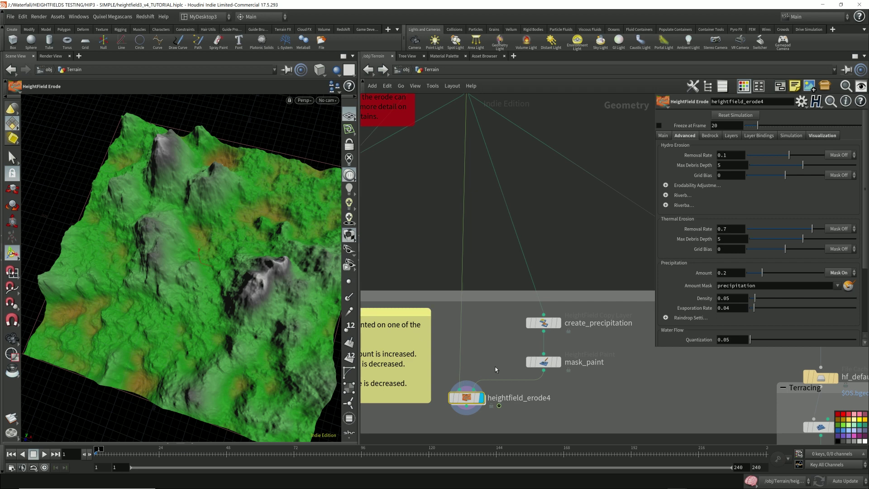
pyautogui.moveTo(450, 313); pyautogui.dragTo(549, 405)
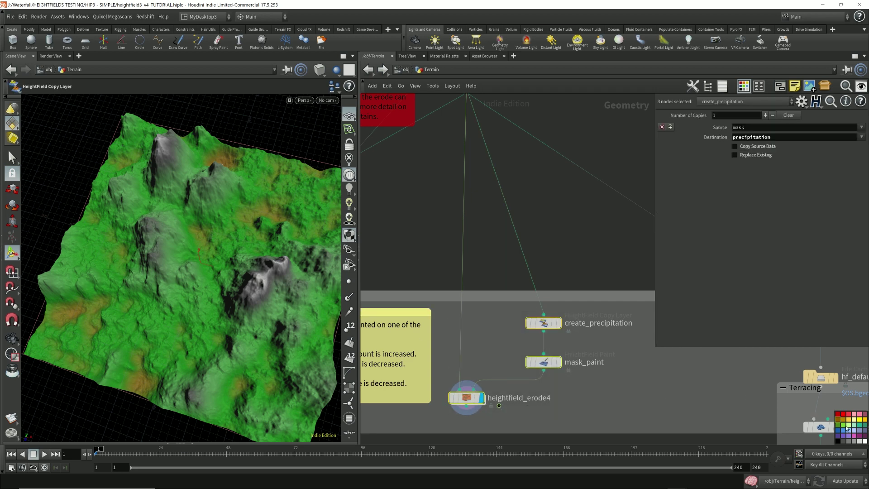
pyautogui.click(844, 438)
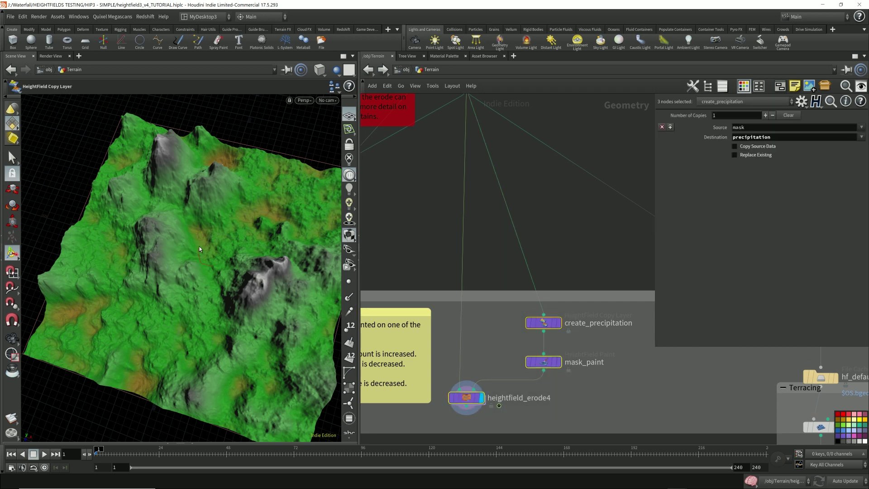
# Play the erosion simulation and orbit to inspect the painted-precipitation terrain
pyautogui.click(44, 456)
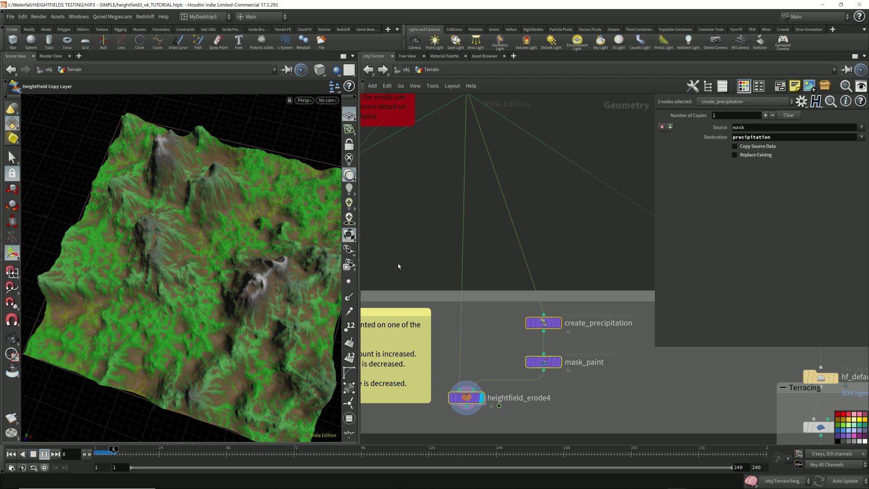
pyautogui.press('Escape')
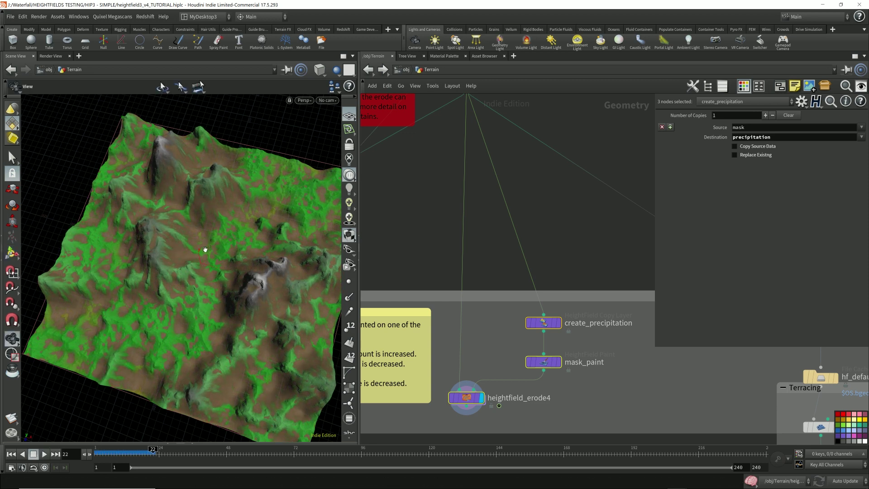
pyautogui.moveTo(205, 249); pyautogui.dragTo(180, 301)
# Orbit to a steeper top-down view and show heightfield_erode4's HeightField Erode parameters
pyautogui.moveTo(601, 395); pyautogui.dragTo(523, 352)
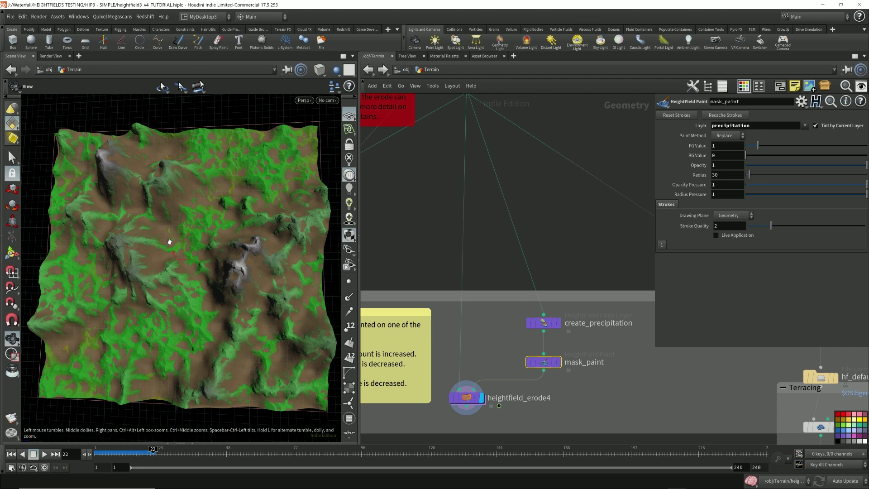
pyautogui.moveTo(170, 240); pyautogui.dragTo(221, 220)
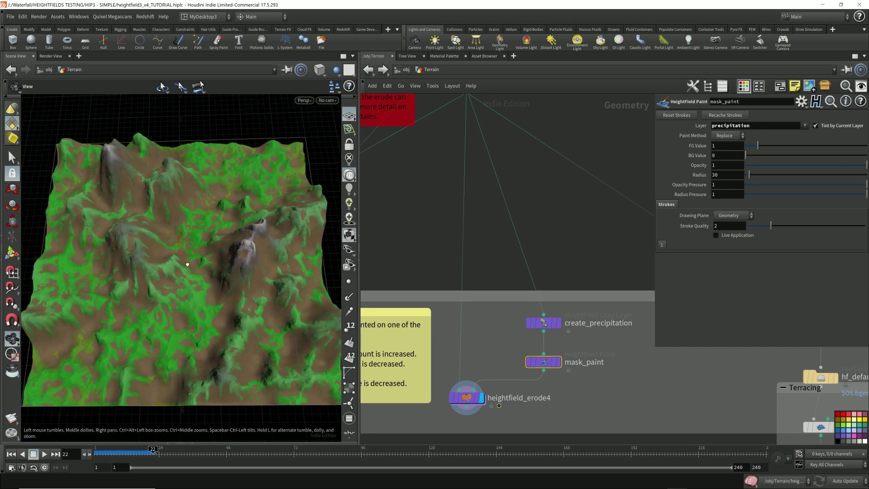
pyautogui.moveTo(175, 258); pyautogui.dragTo(211, 249)
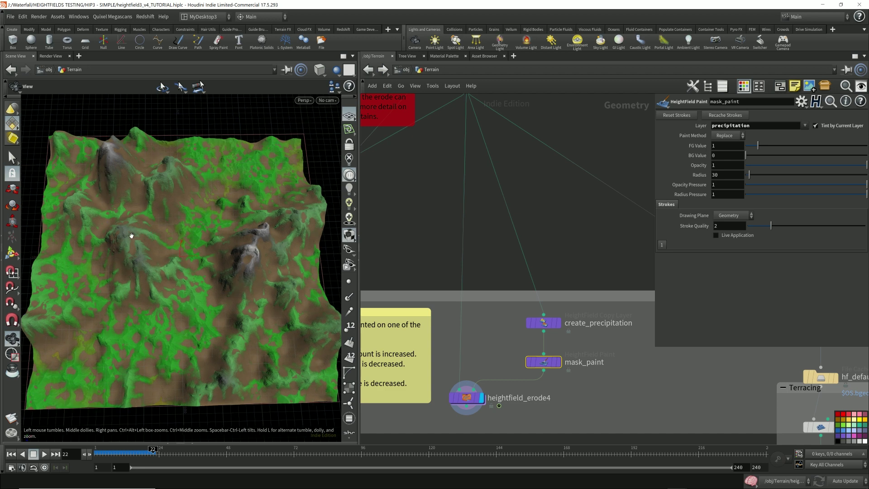
pyautogui.press('Return')
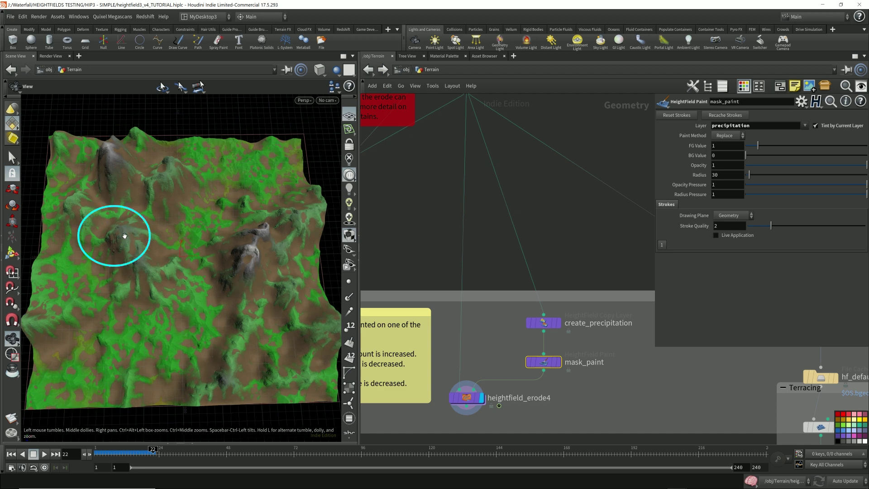
pyautogui.click(466, 397)
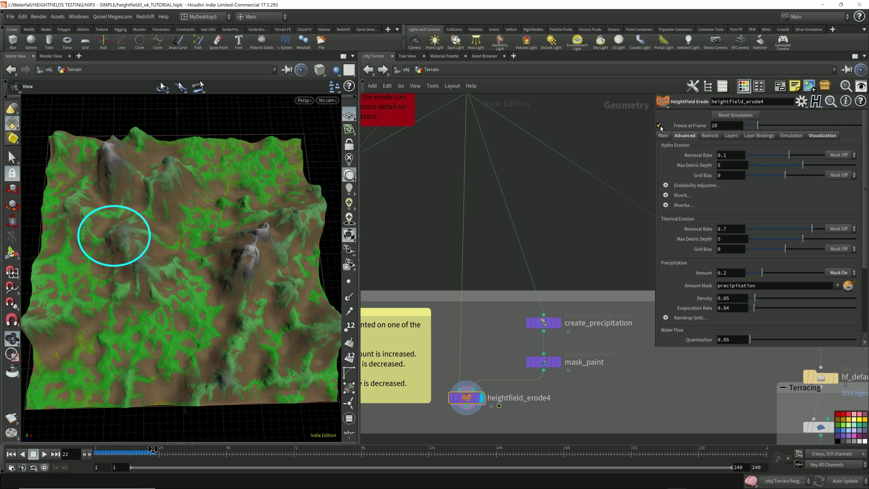
# Enable Freeze at Frame and add the hf_erosion3 File Cache below heightfield_erode4
pyautogui.click(660, 125)
pyautogui.scroll(-3, 469, 366)
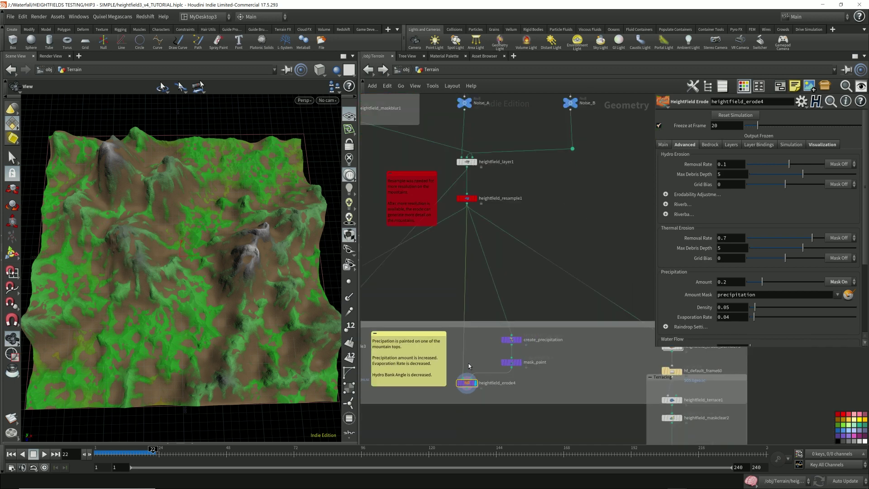
pyautogui.moveTo(469, 365); pyautogui.dragTo(529, 362, button='middle')
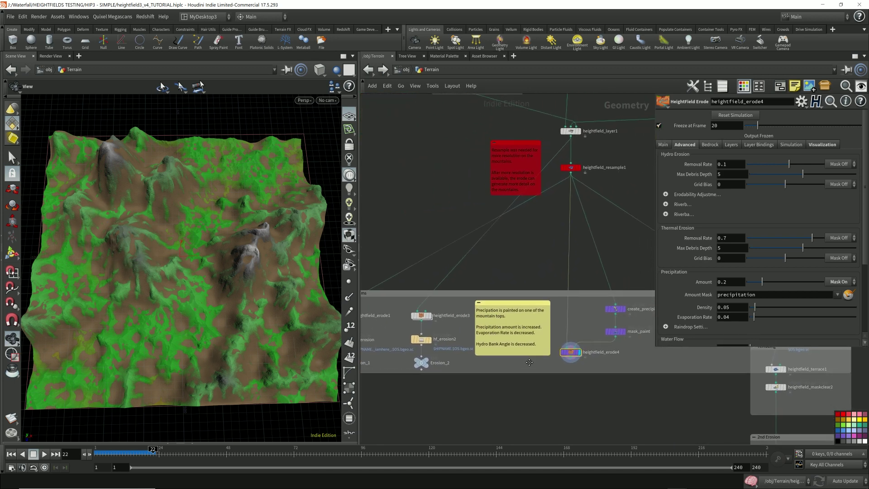
pyautogui.moveTo(570, 352); pyautogui.dragTo(617, 328)
pyautogui.hotkey('ctrl', 'v')
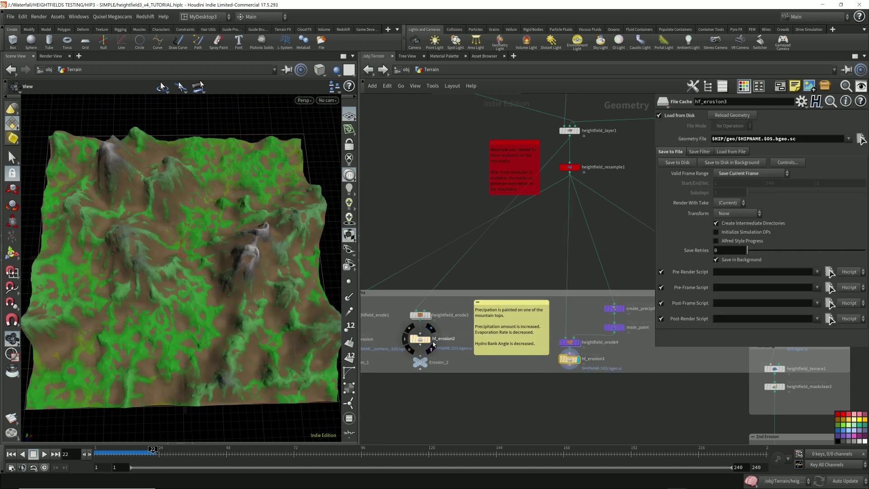
# Cycle the display through hf_erosion2 and mask_paint, ending on heightfield_erode4's terrain
pyautogui.click(431, 347)
pyautogui.moveTo(200, 281); pyautogui.dragTo(235, 289)
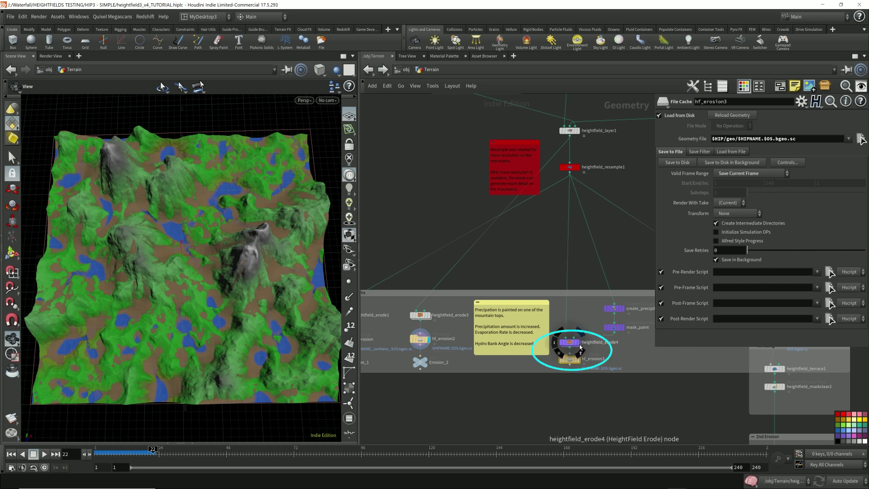
pyautogui.moveTo(573, 344)
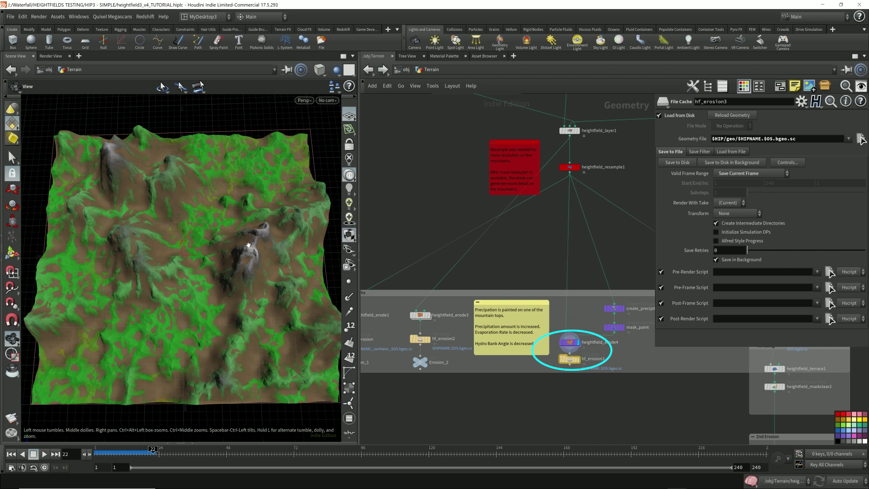
pyautogui.click(624, 328)
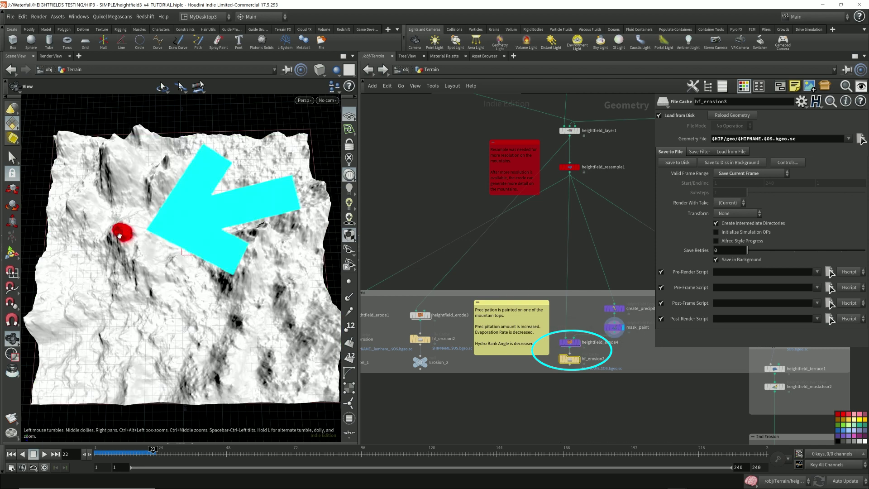
pyautogui.click(581, 344)
pyautogui.scroll(4, 611, 354)
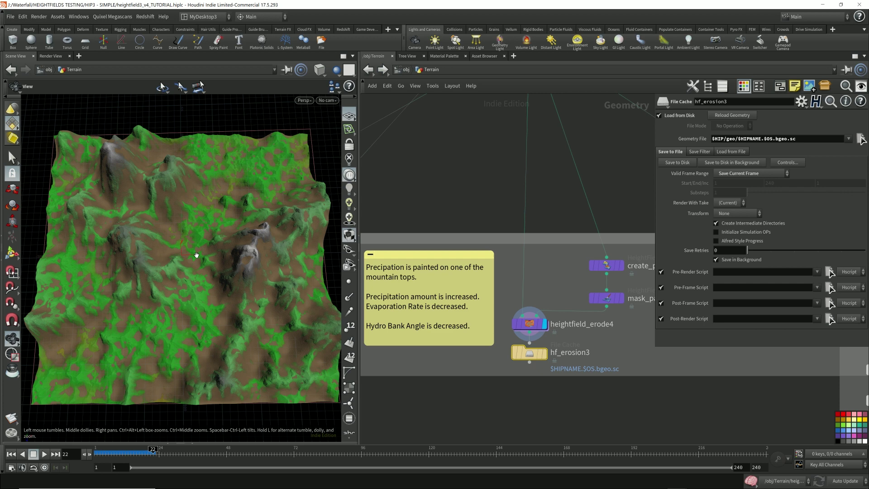
# Set heightfield_erode4's precipitation Amount to 0.8 and Evaporation Rate to 0.01
pyautogui.click(521, 324)
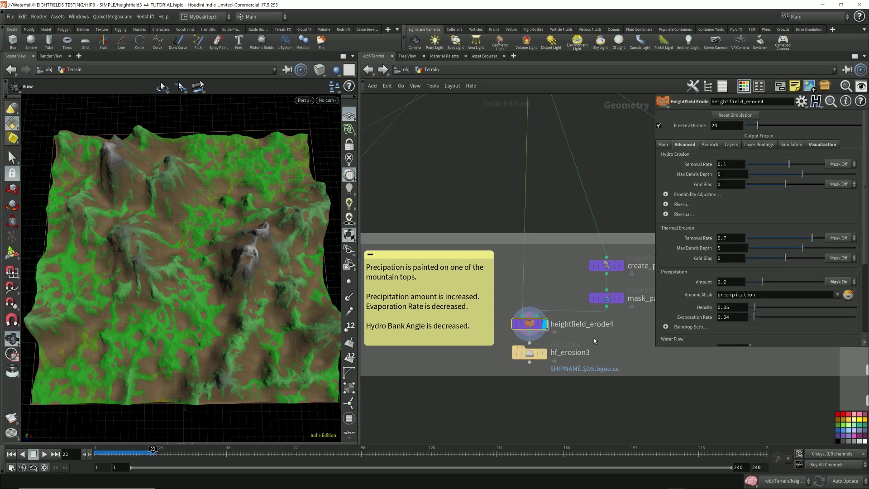
pyautogui.moveTo(127, 232); pyautogui.dragTo(202, 226)
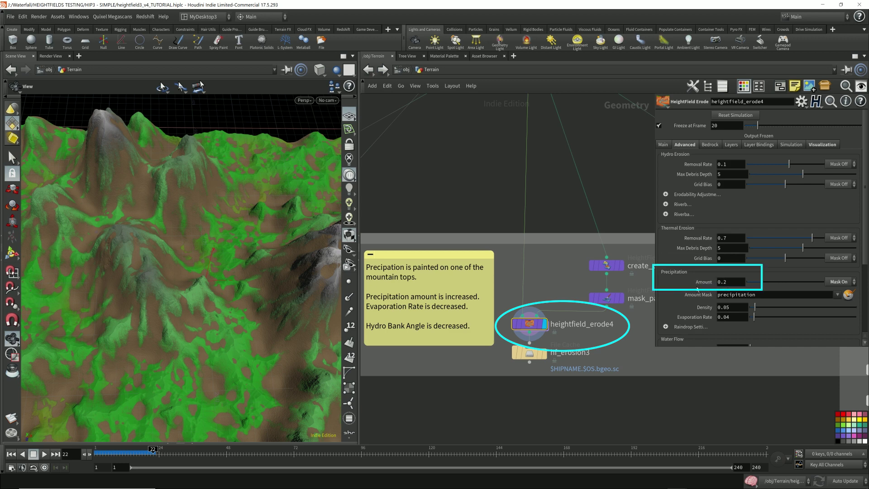
pyautogui.click(739, 284)
pyautogui.press('Return')
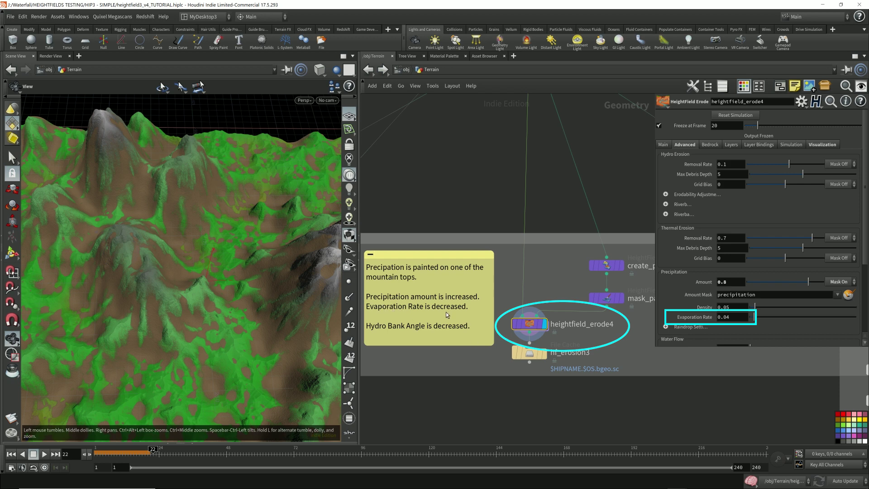
pyautogui.click(734, 319)
pyautogui.press('Return')
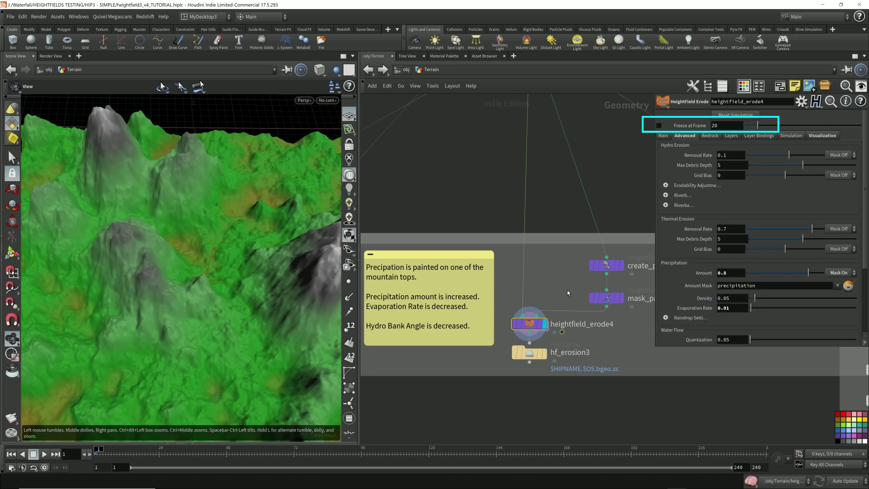
# Run the erosion to frame 21 and freeze heightfield_erode4's output at frame 21
pyautogui.click(44, 454)
pyautogui.scroll(-5, 229, 286)
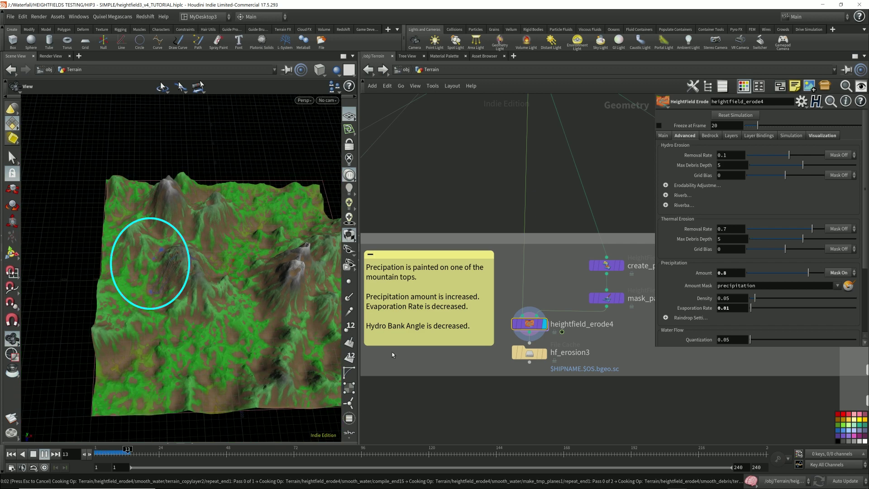
pyautogui.click(33, 454)
pyautogui.moveTo(165, 272); pyautogui.dragTo(242, 338)
pyautogui.scroll(6, 217, 274)
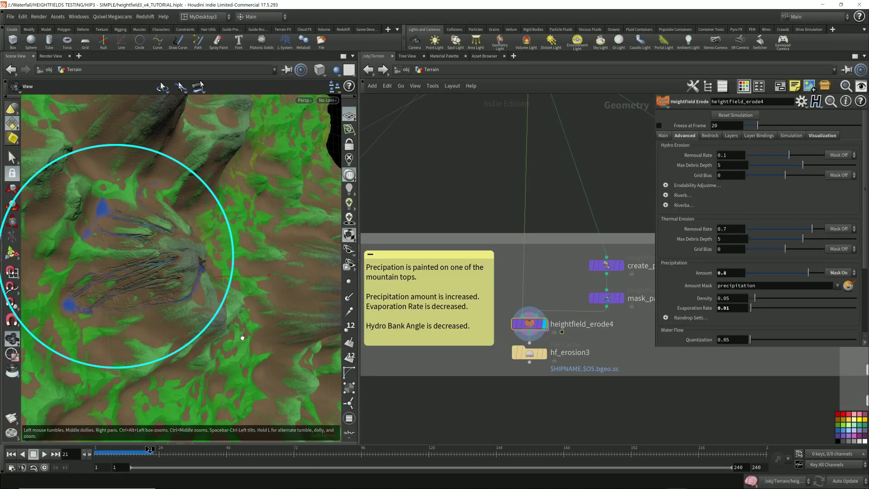
pyautogui.doubleClick(729, 125)
pyautogui.write('21')
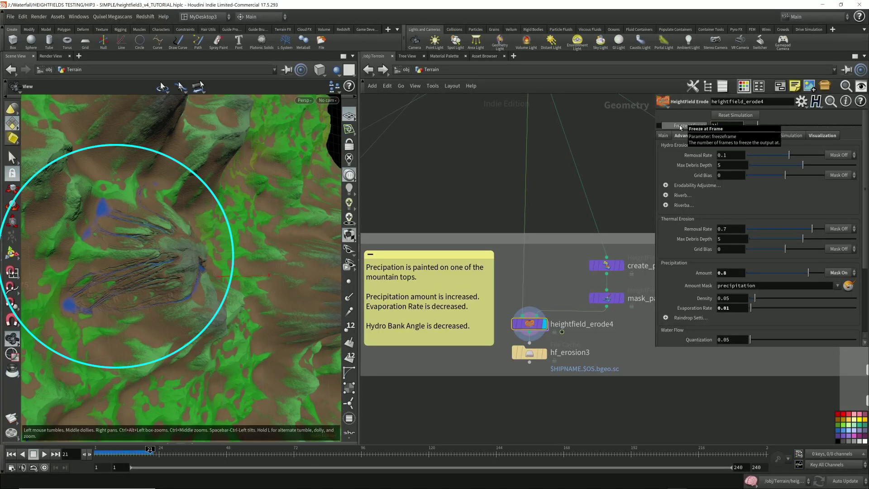
pyautogui.press('Return')
pyautogui.click(664, 127)
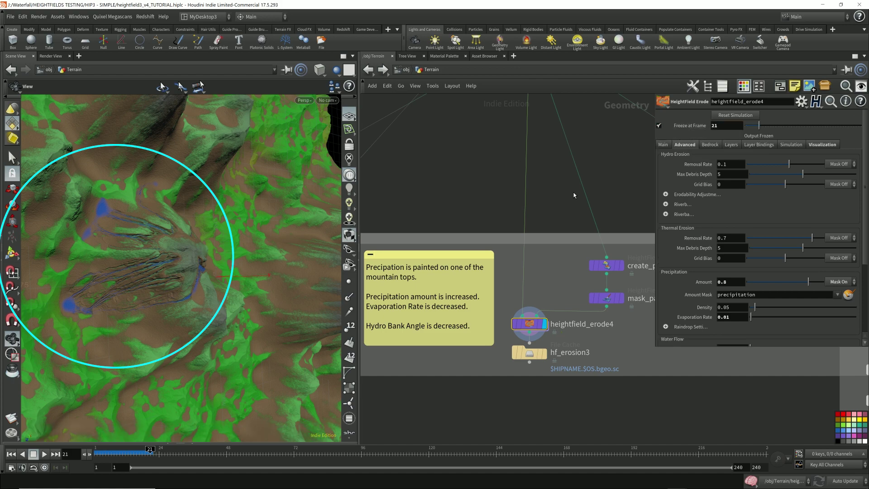
# Orbit around the re-eroded mountains and check the hf_erosion3 cache settings
pyautogui.moveTo(77, 347)
pyautogui.mouseDown()
pyautogui.moveTo(82, 358)
pyautogui.moveTo(258, 304)
pyautogui.moveTo(191, 305)
pyautogui.moveTo(258, 305)
pyautogui.moveTo(238, 316)
pyautogui.moveTo(179, 270)
pyautogui.mouseUp()
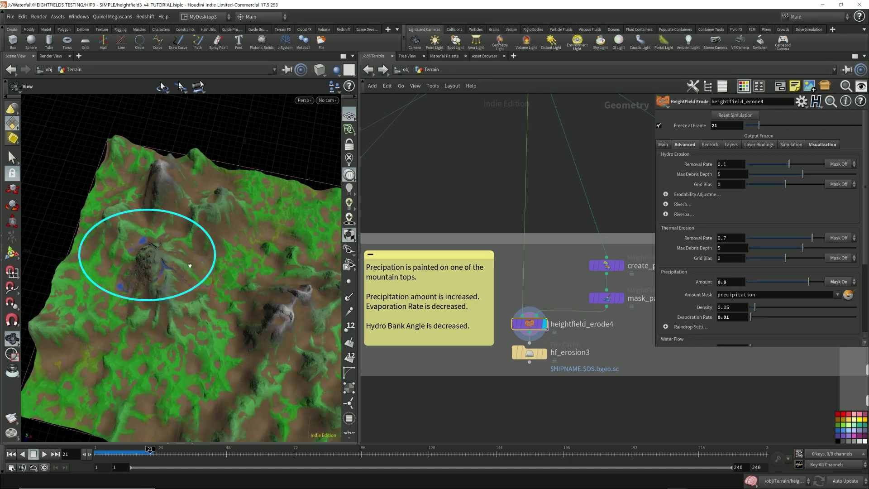
pyautogui.moveTo(261, 250); pyautogui.dragTo(181, 263)
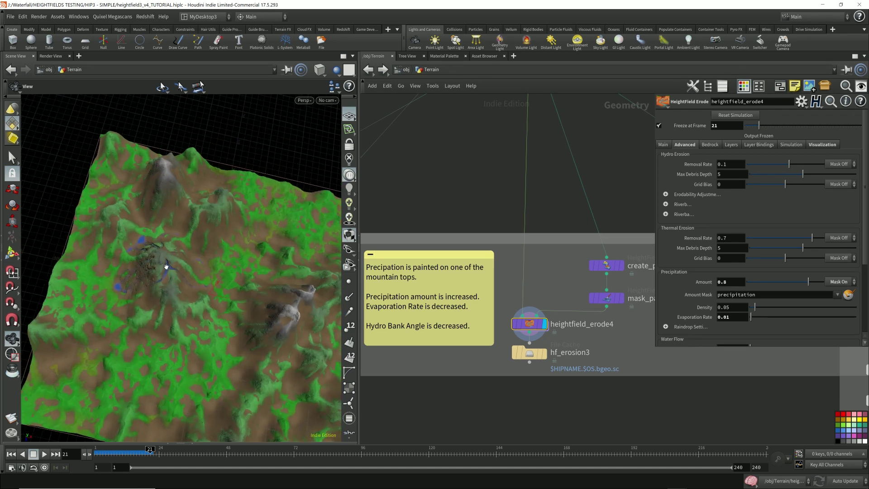
pyautogui.moveTo(161, 248); pyautogui.dragTo(183, 272)
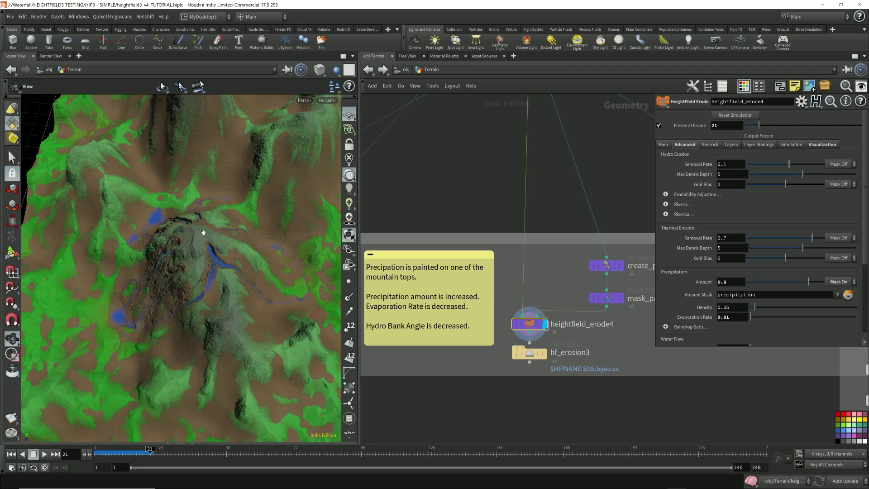
pyautogui.moveTo(202, 231); pyautogui.dragTo(169, 234)
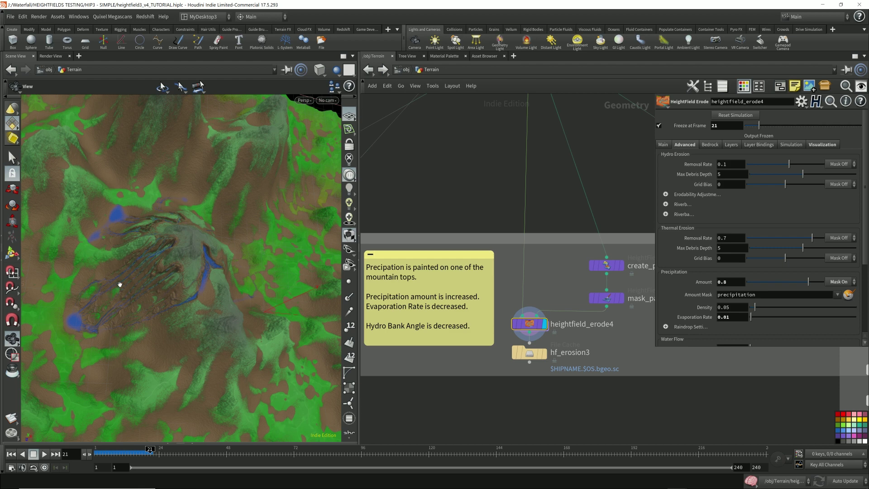
pyautogui.scroll(-6, 208, 284)
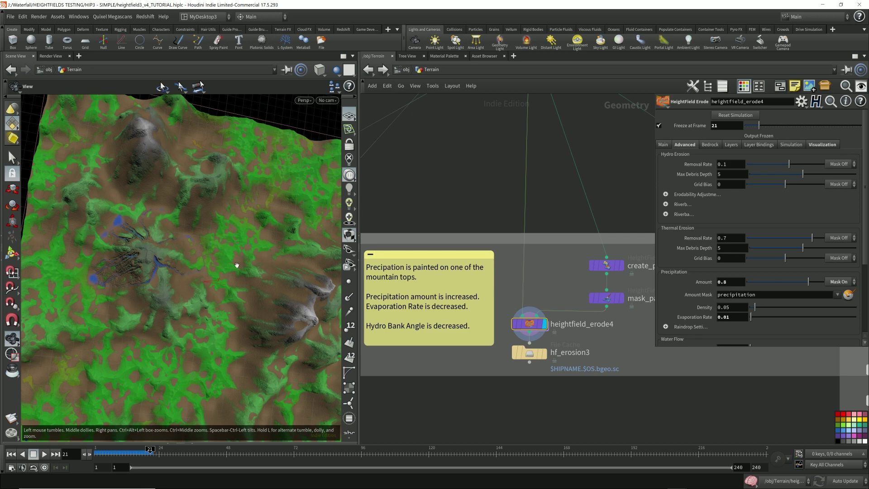
pyautogui.click(530, 353)
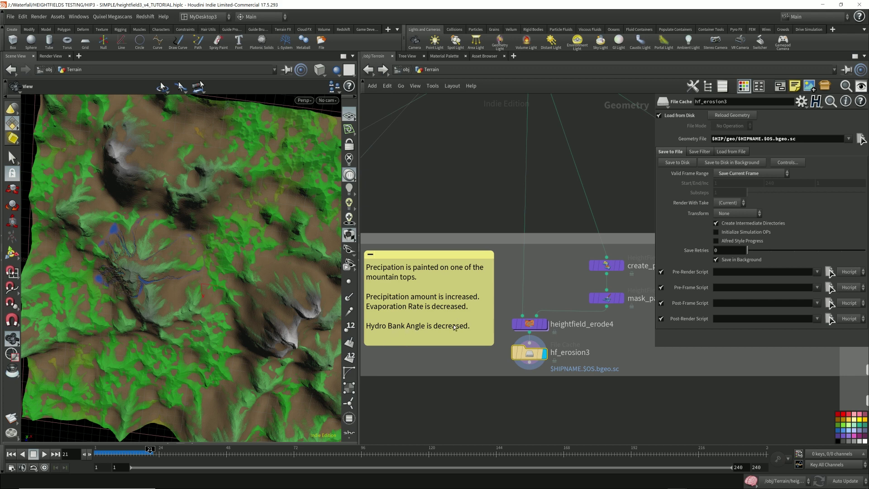
pyautogui.click(530, 324)
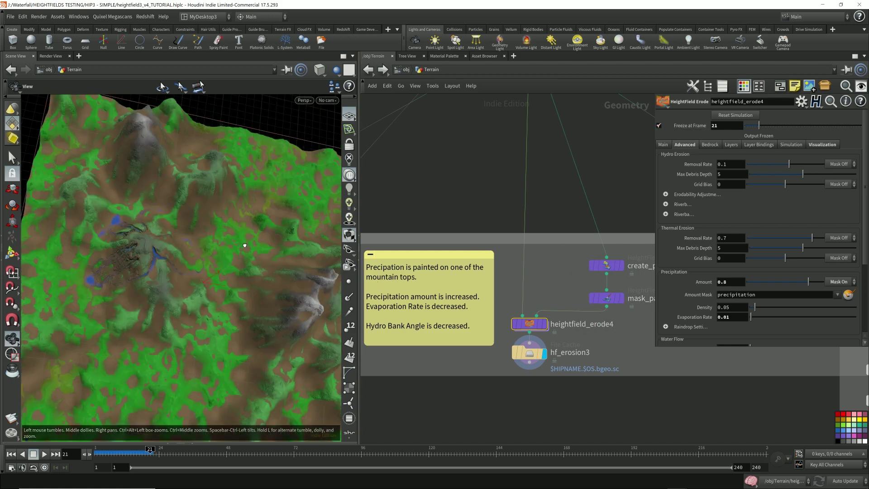
# Reset to frame 1 and paste a duplicate erosion and cache branch beside the originals
pyautogui.moveTo(653, 377); pyautogui.dragTo(653, 390)
pyautogui.scroll(-3, 652, 390)
pyautogui.press('p')
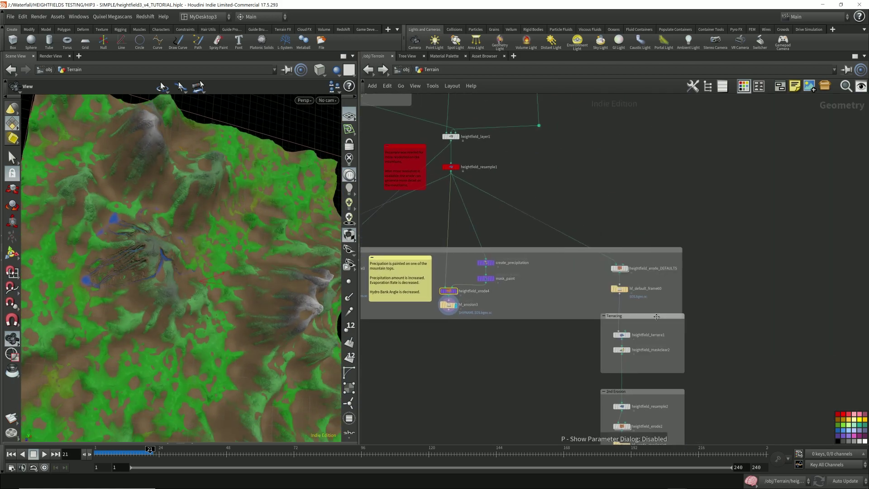
pyautogui.scroll(2, 634, 320)
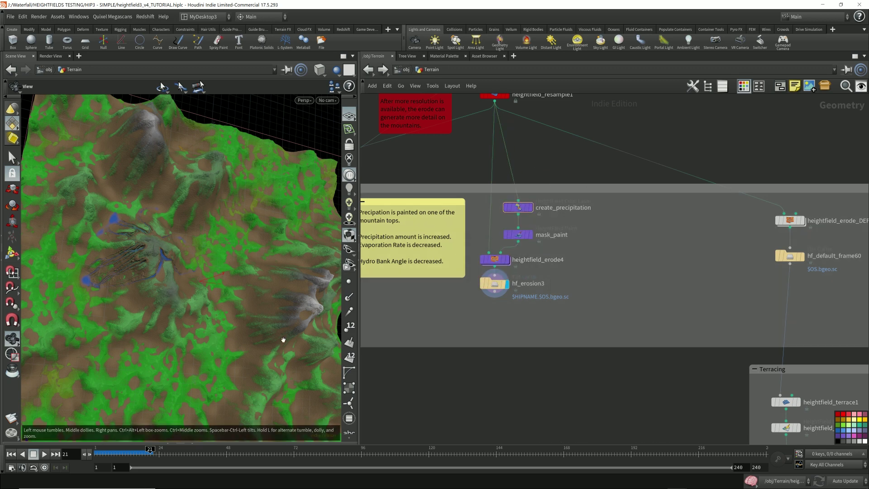
pyautogui.hotkey('ctrl', 'Up')
pyautogui.press('p')
pyautogui.click(412, 298)
pyautogui.hotkey('ctrl', 'c')
pyautogui.hotkey('ctrl', 'v')
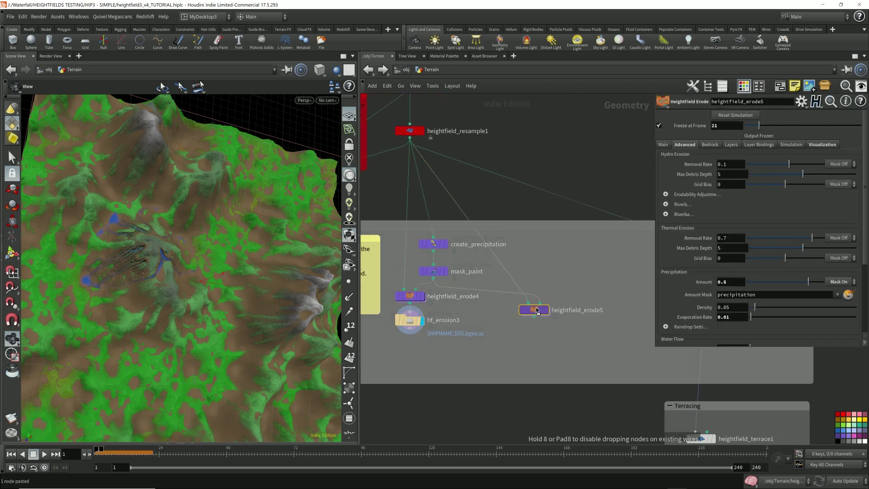
pyautogui.click(516, 300)
# Change heightfield_erode5's Bank Angle from 70 to 10 on its Main settings
pyautogui.click(516, 296)
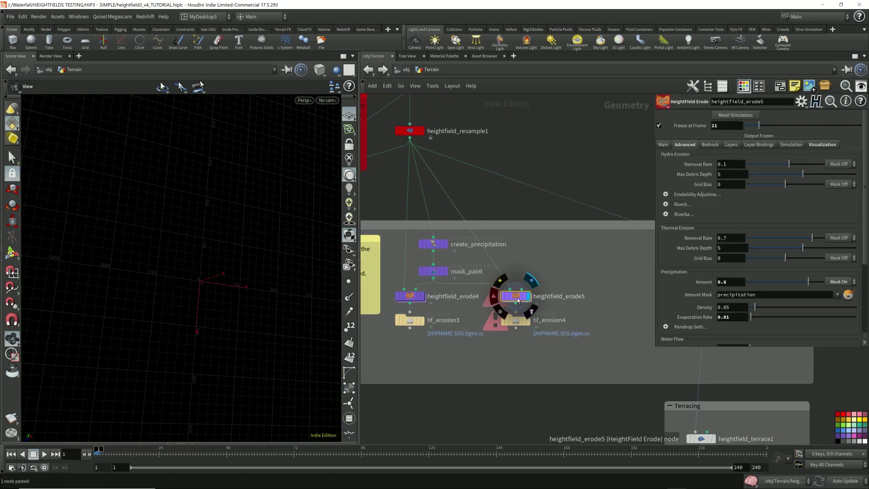
pyautogui.click(665, 145)
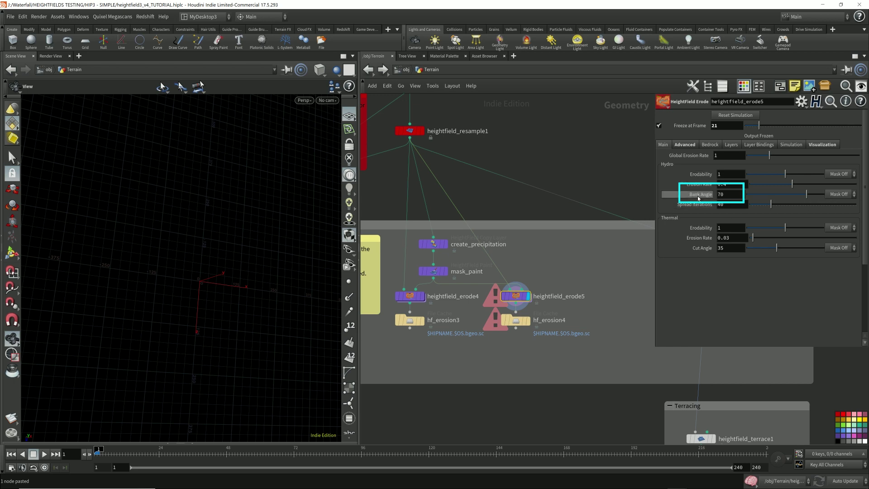
pyautogui.doubleClick(722, 195)
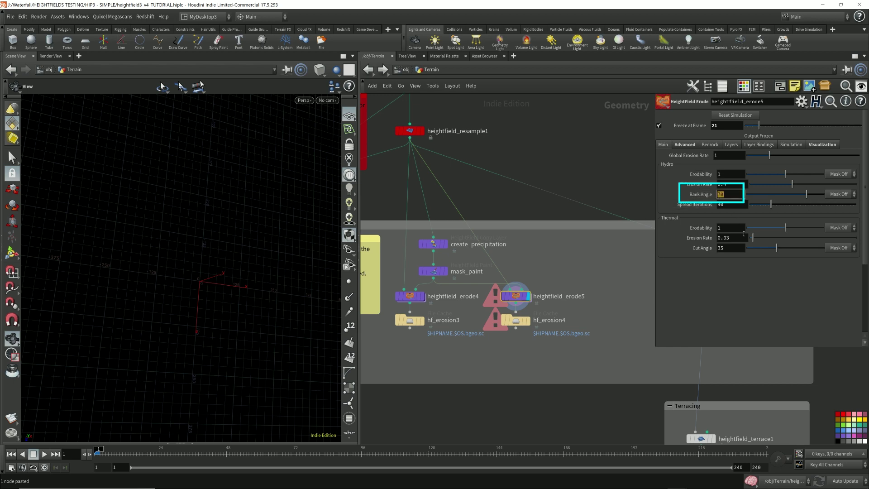
pyautogui.write('10')
pyautogui.press('Return')
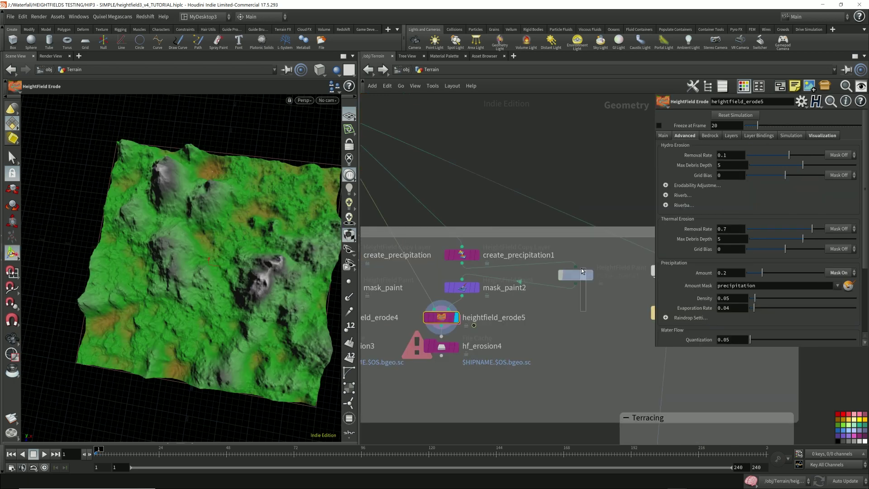
# Preview the painted mask and delete the extra mask_paint1 node
pyautogui.click(396, 286)
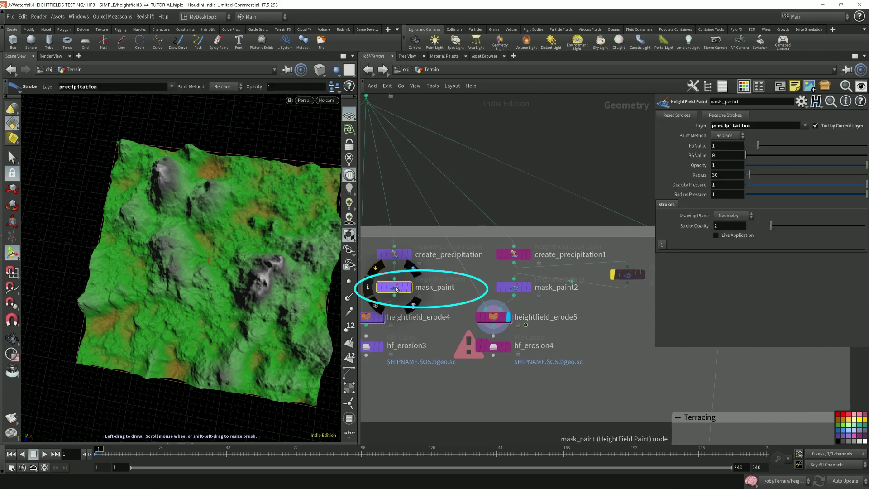
pyautogui.click(411, 288)
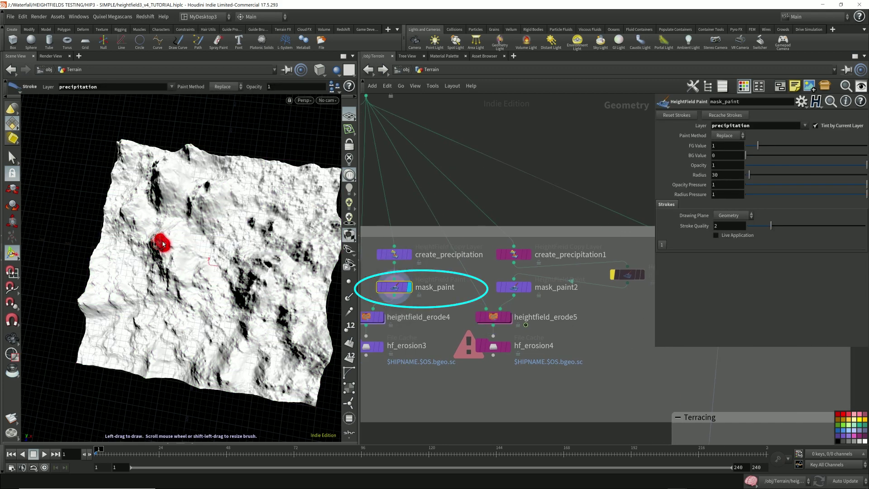
pyautogui.click(627, 275)
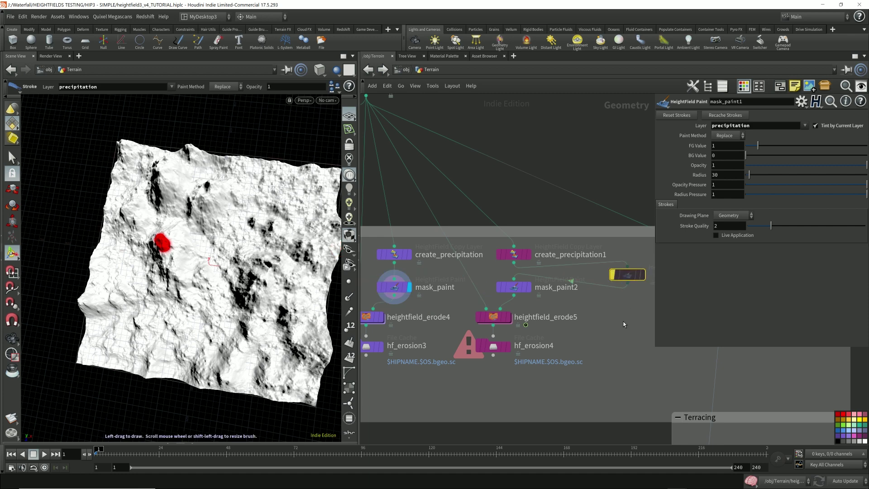
pyautogui.press('Delete')
pyautogui.moveTo(382, 319); pyautogui.dragTo(428, 313, button='middle')
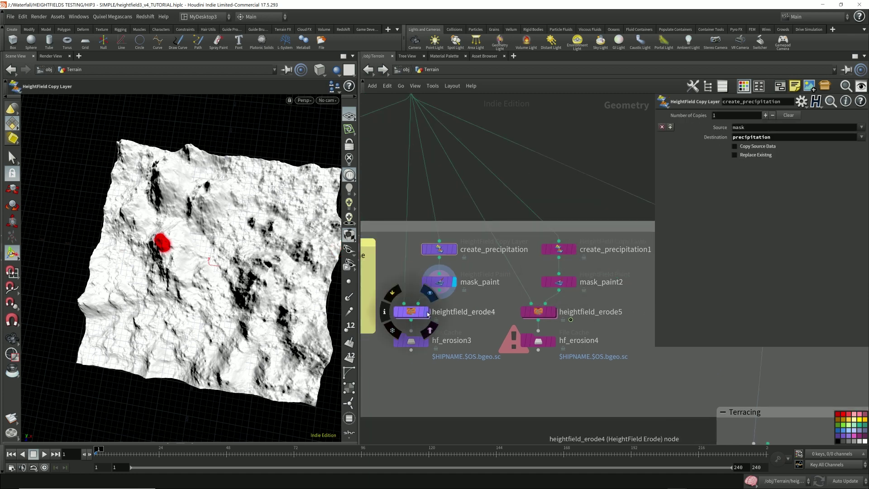
# Display heightfield_erode5's eroded terrain and set its Bank Angle to 10
pyautogui.click(554, 313)
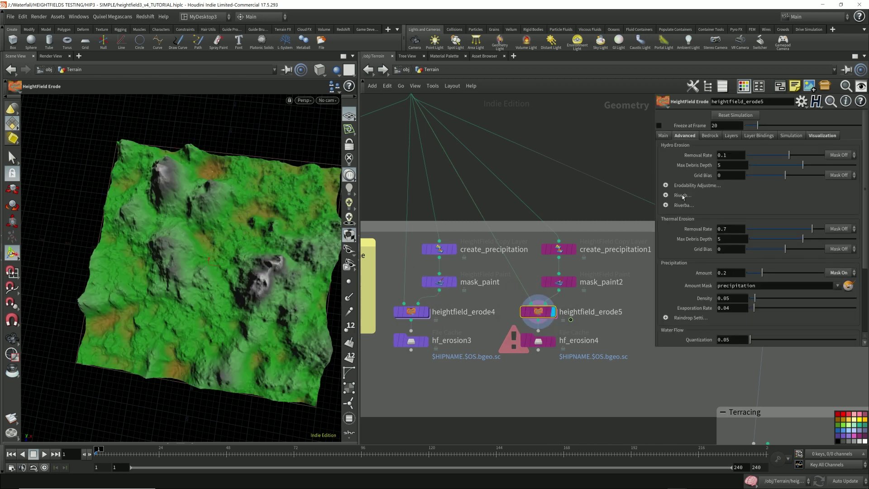
pyautogui.click(663, 135)
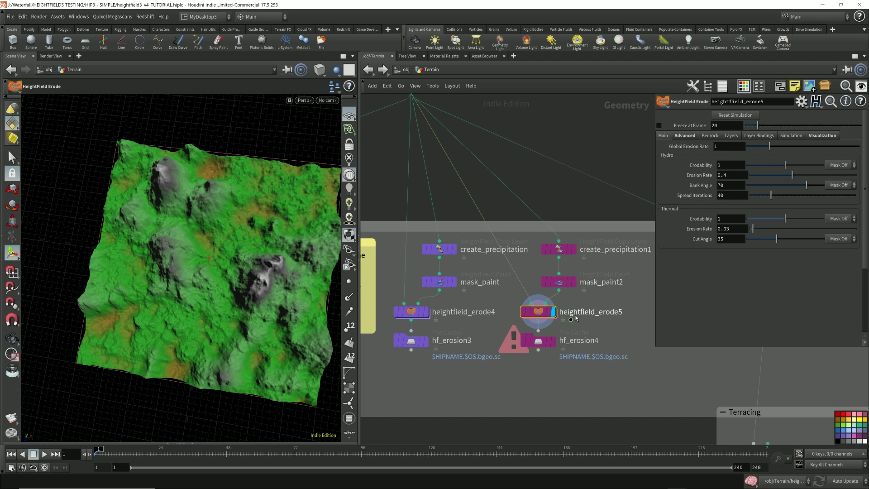
pyautogui.click(730, 185)
pyautogui.write('10')
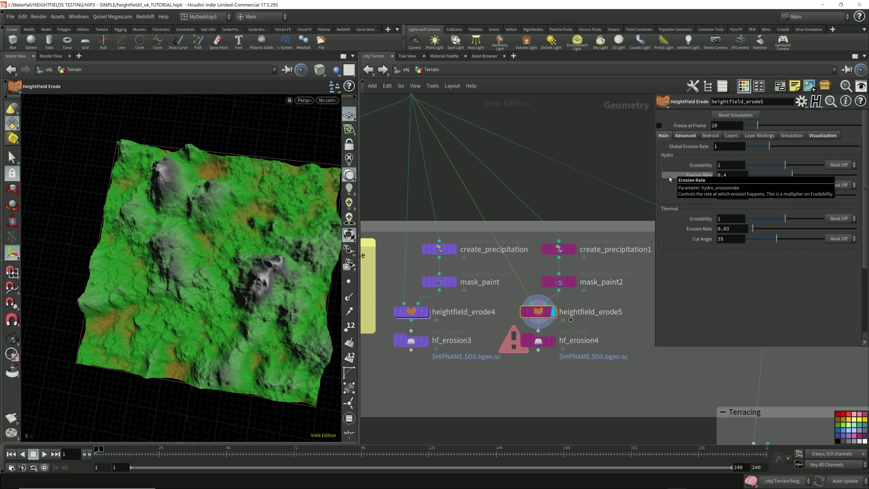
pyautogui.press('Return')
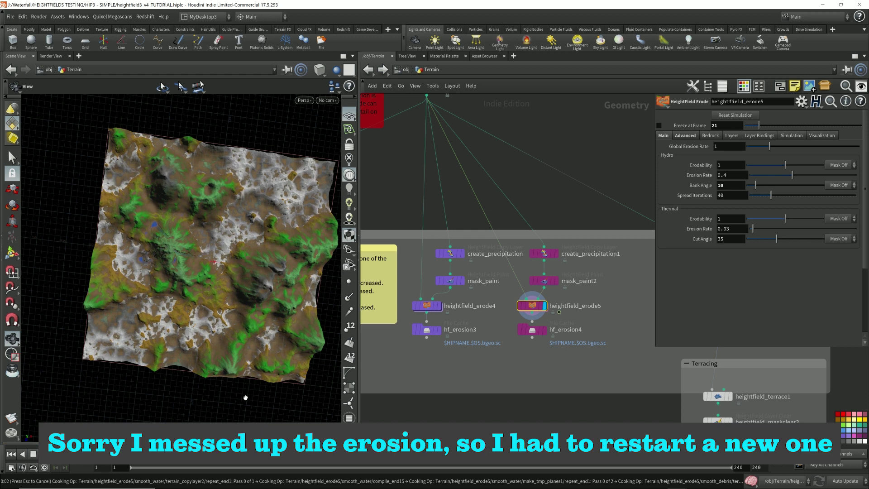
pyautogui.click(33, 453)
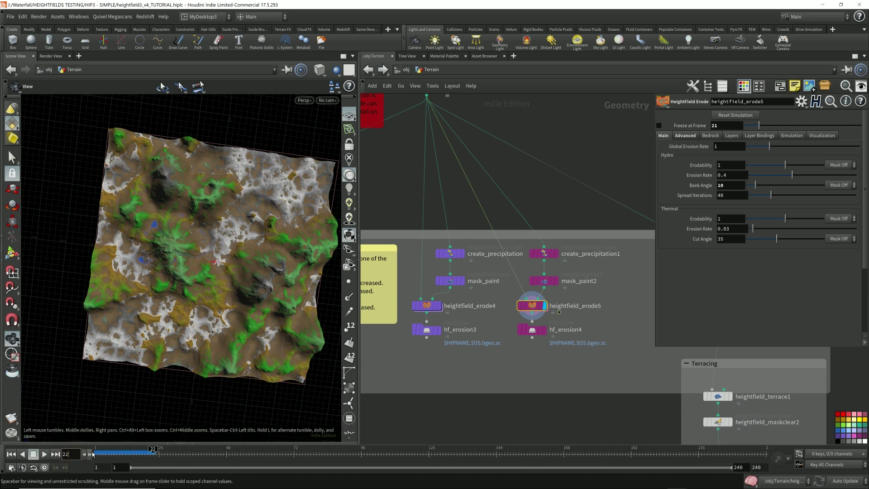
pyautogui.click(84, 454)
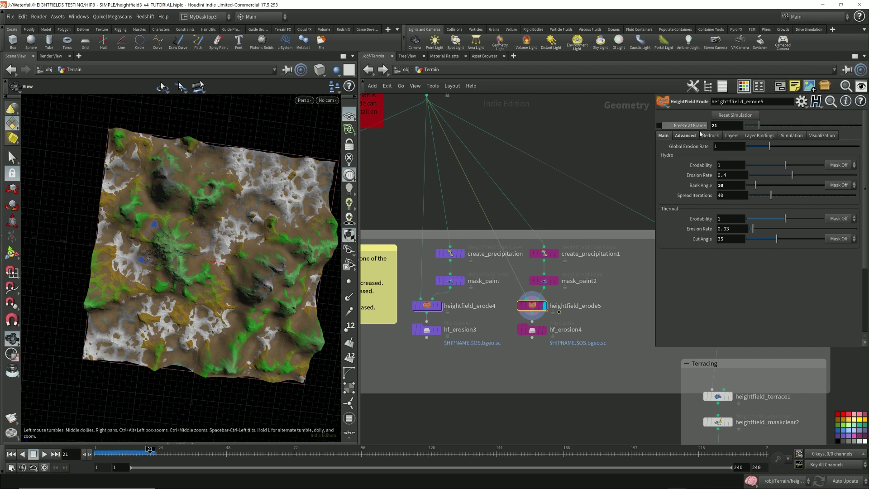
pyautogui.click(667, 127)
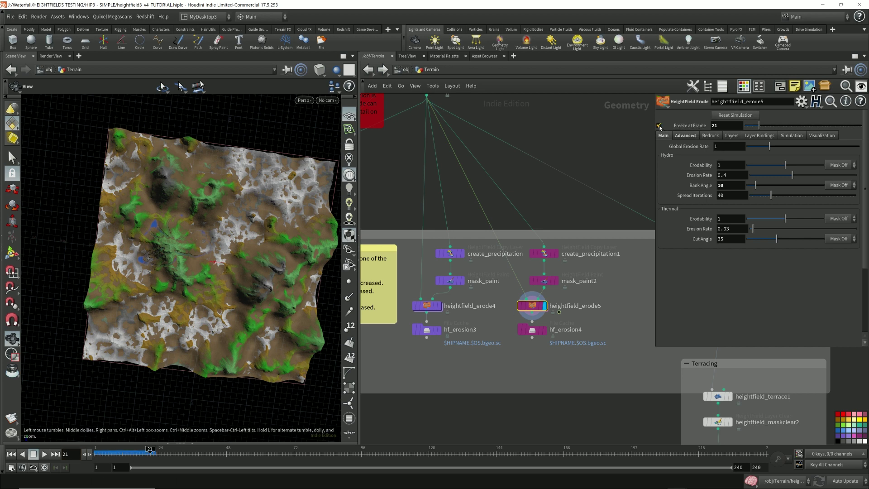
pyautogui.click(533, 330)
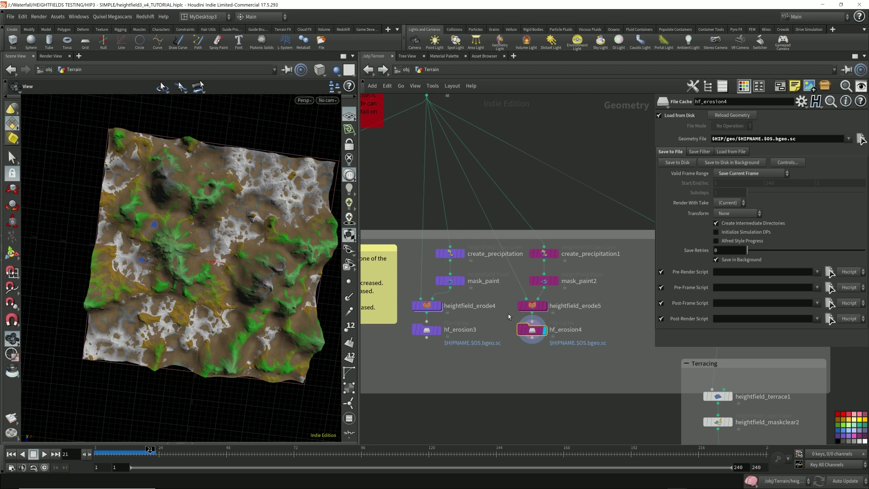
pyautogui.hotkey('ctrl', 's')
pyautogui.click(434, 321)
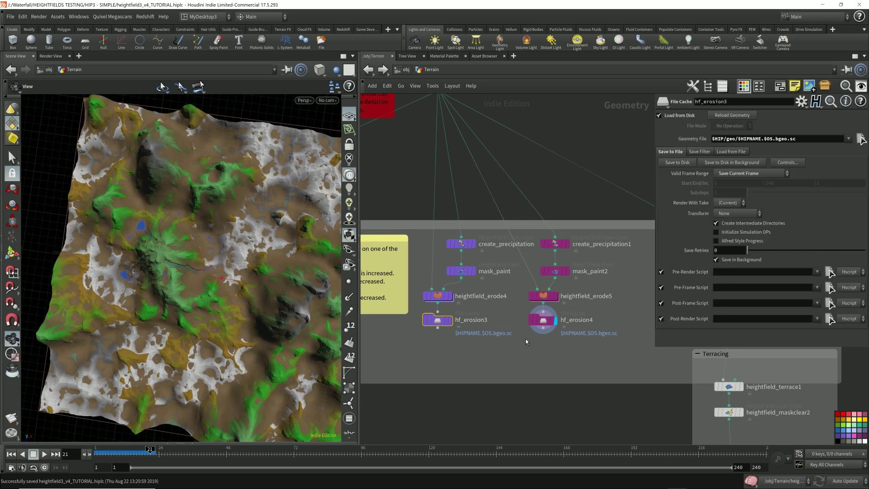
pyautogui.click(544, 320)
pyautogui.moveTo(451, 322)
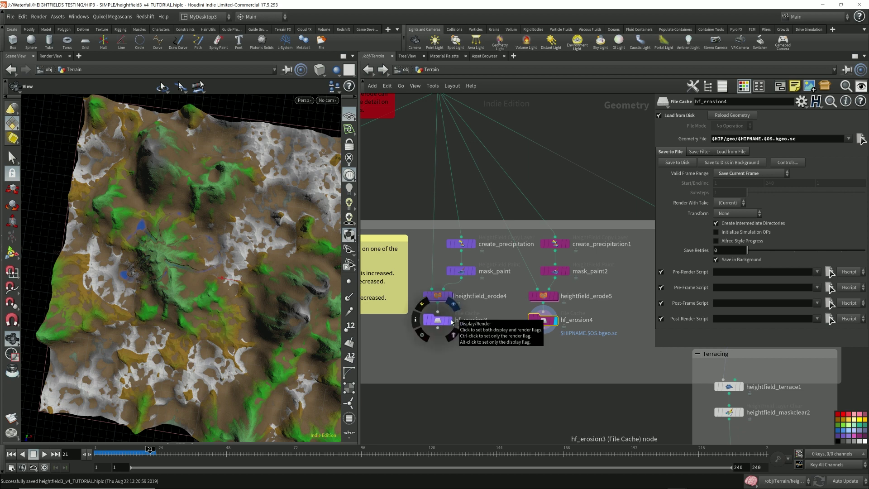
pyautogui.click(451, 322)
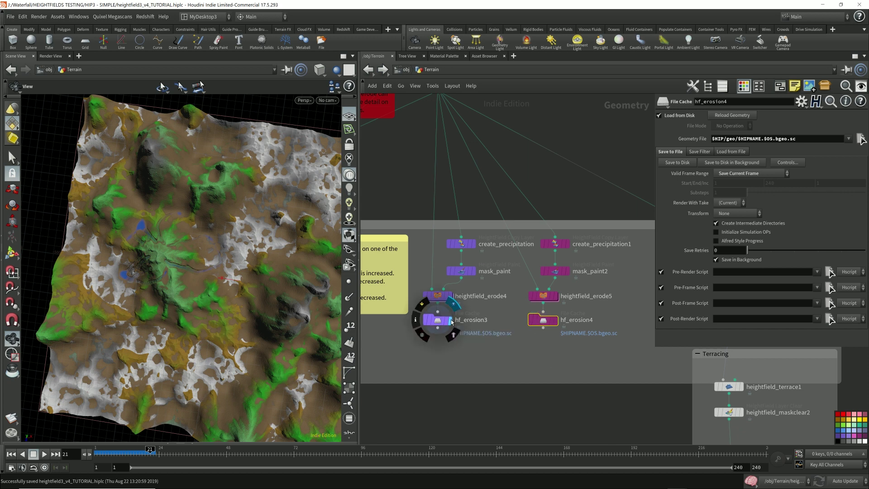
pyautogui.click(558, 324)
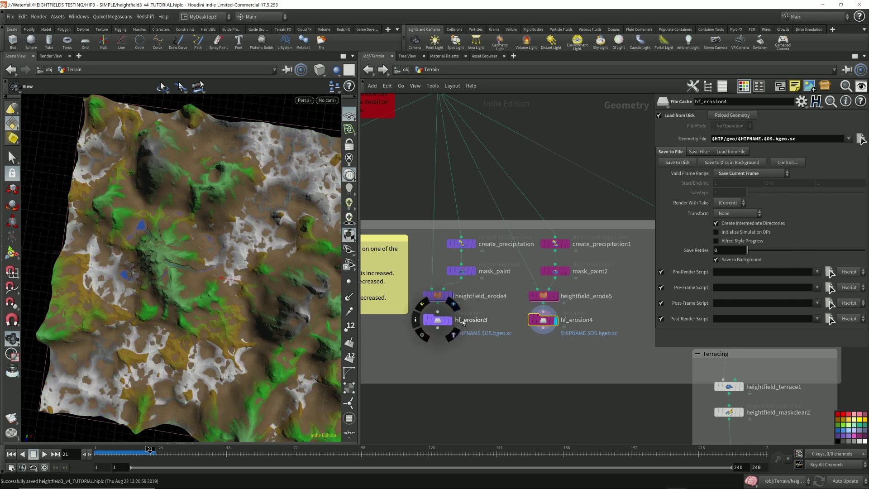
pyautogui.click(544, 295)
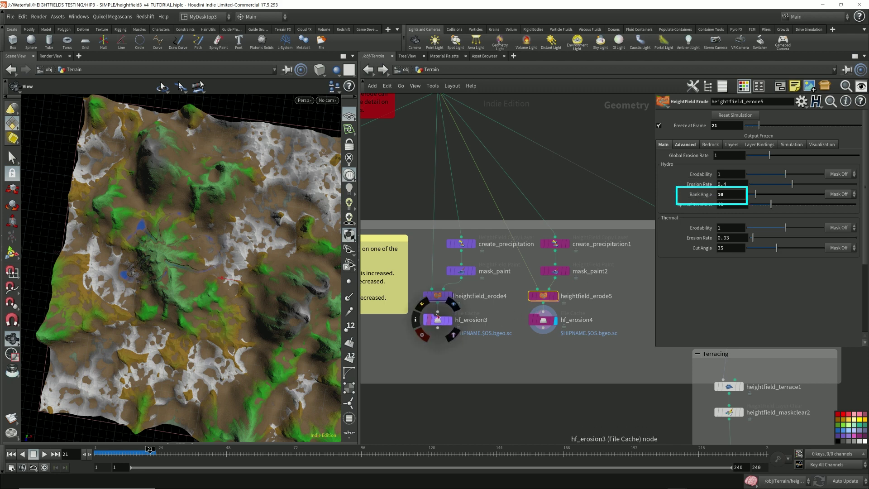
pyautogui.click(450, 323)
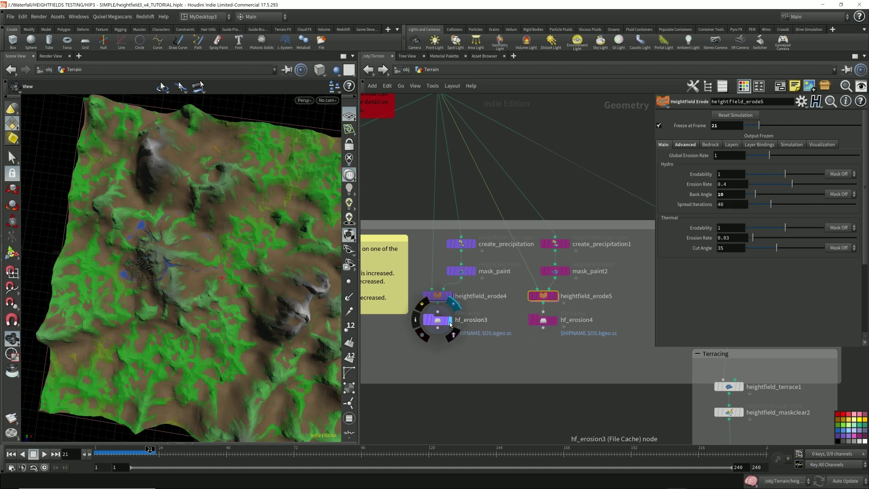
pyautogui.moveTo(190, 254); pyautogui.dragTo(181, 226)
pyautogui.scroll(6, 217, 258)
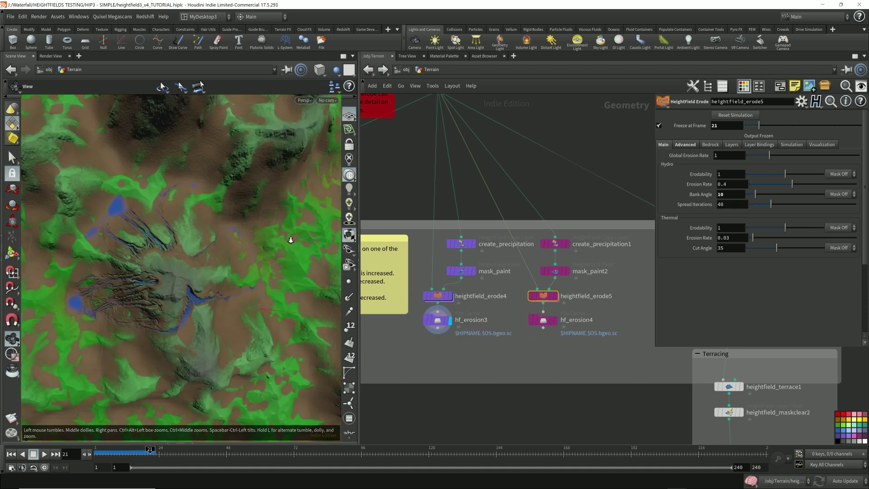
pyautogui.moveTo(218, 259); pyautogui.dragTo(210, 231)
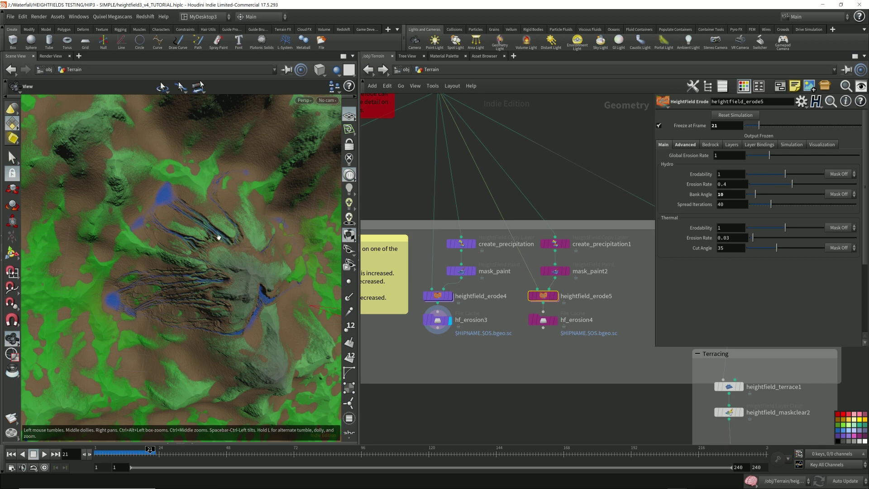
pyautogui.click(557, 322)
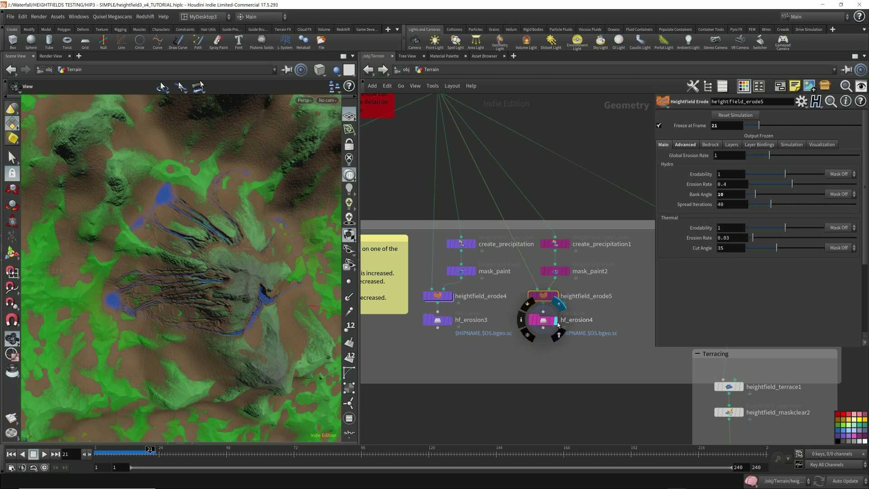
pyautogui.click(544, 321)
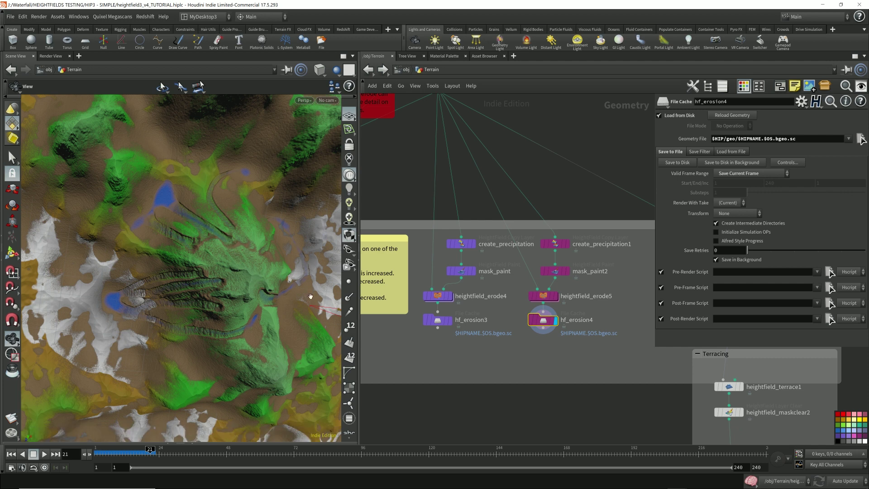
pyautogui.click(543, 296)
pyautogui.click(729, 199)
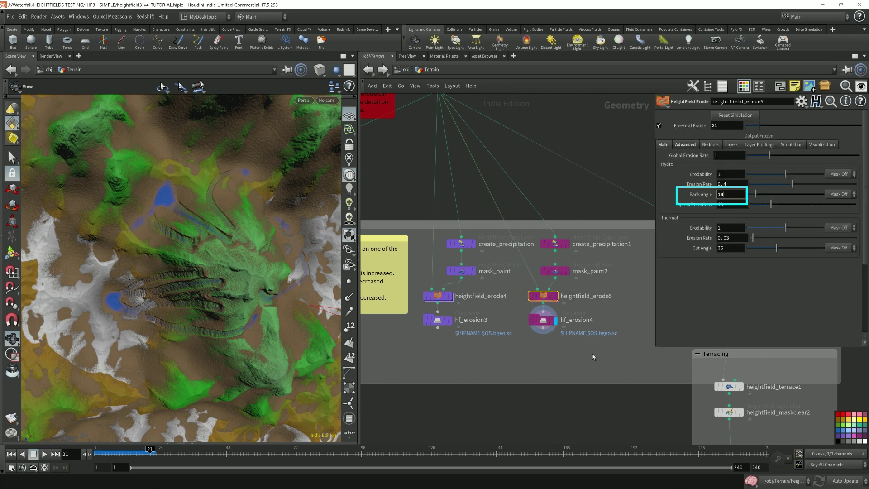
pyautogui.press('Return')
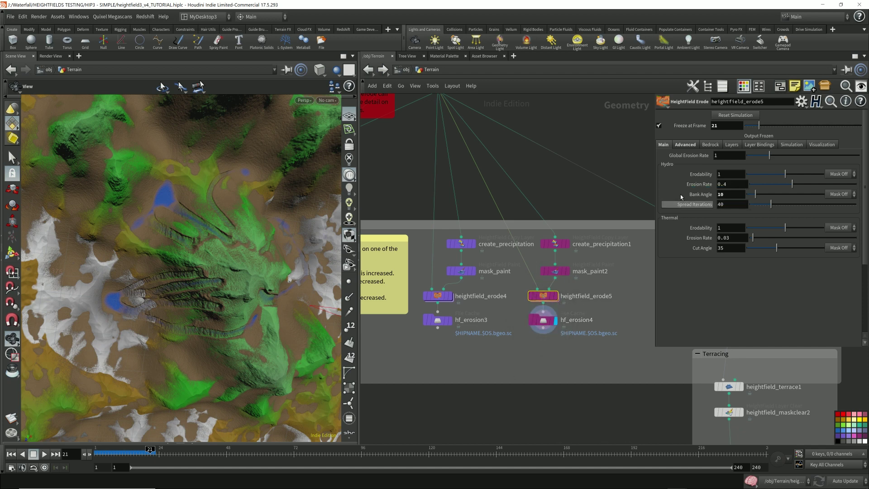
pyautogui.click(711, 145)
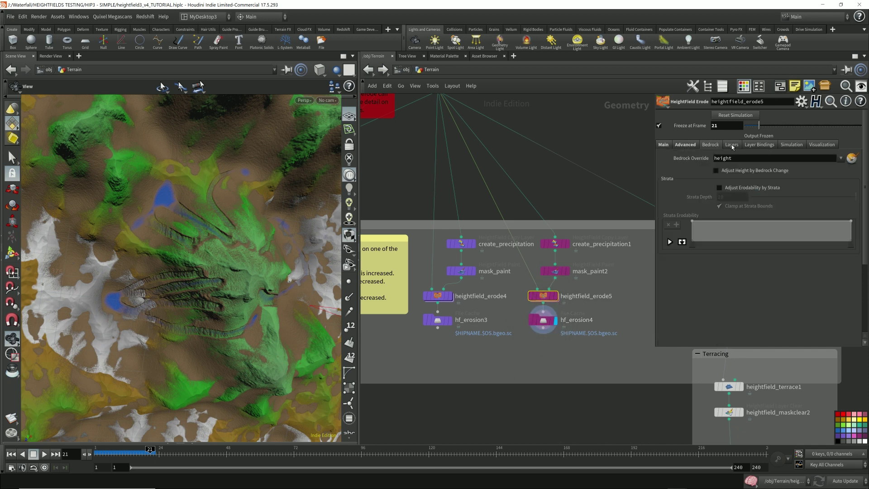
pyautogui.click(685, 144)
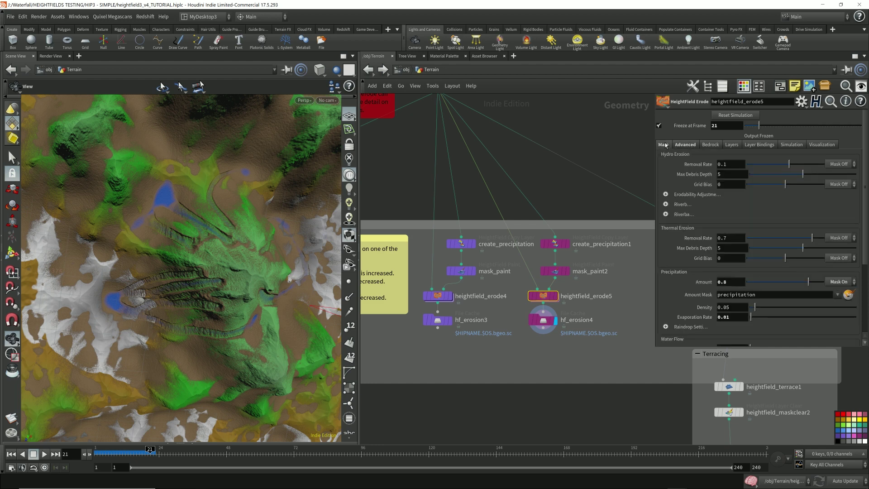
pyautogui.click(693, 145)
pyautogui.click(450, 319)
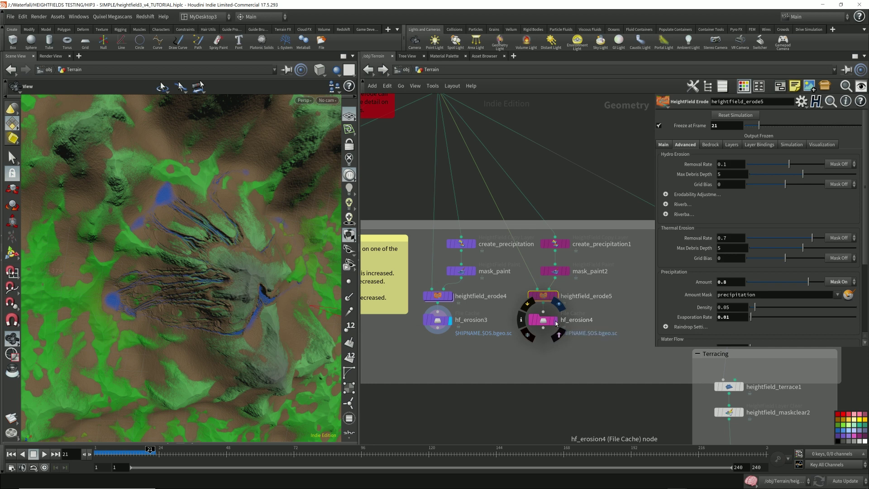
pyautogui.click(555, 322)
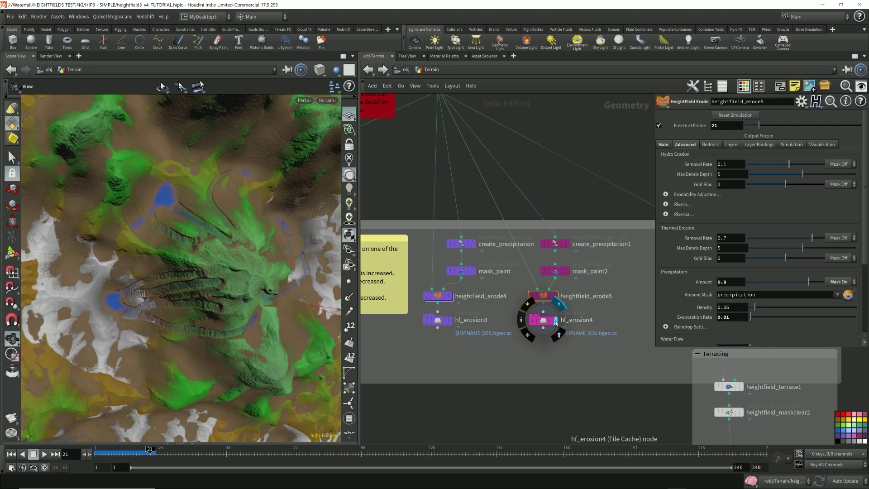
pyautogui.click(450, 320)
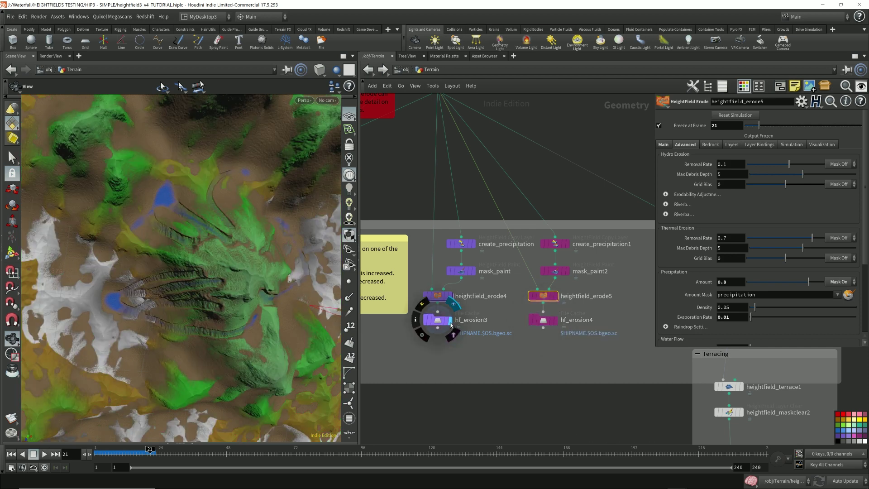
pyautogui.click(557, 322)
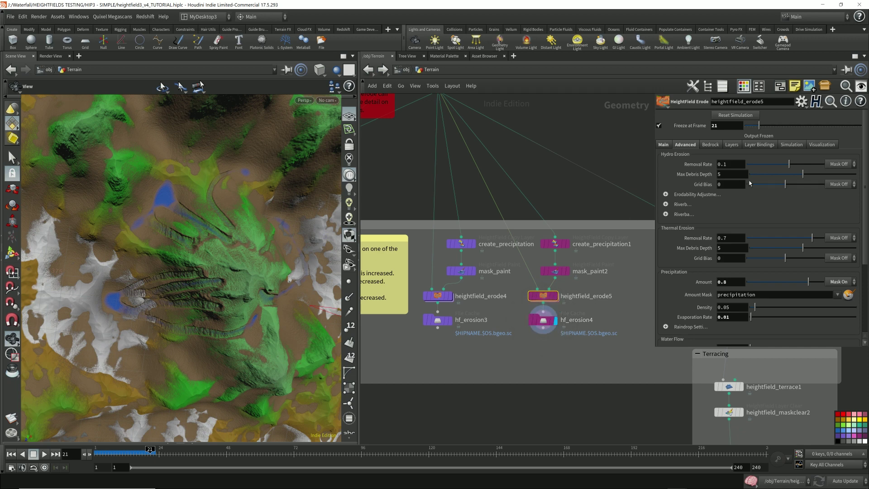
pyautogui.click(663, 145)
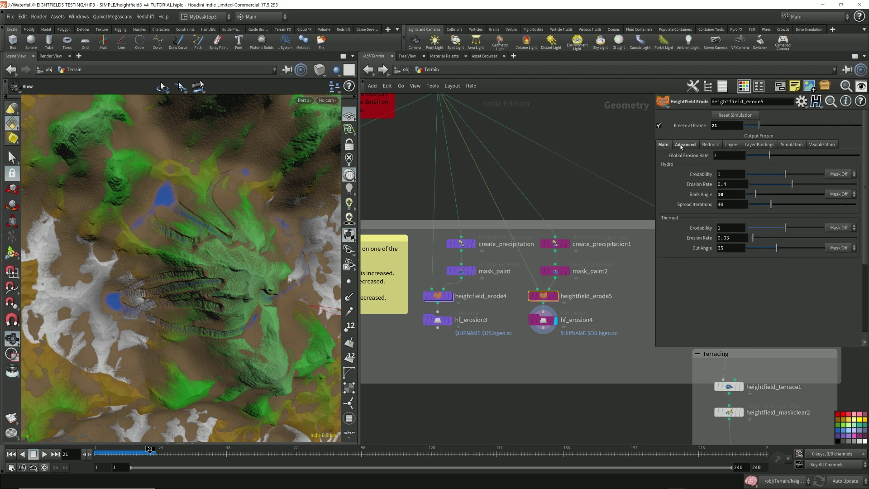
pyautogui.click(684, 145)
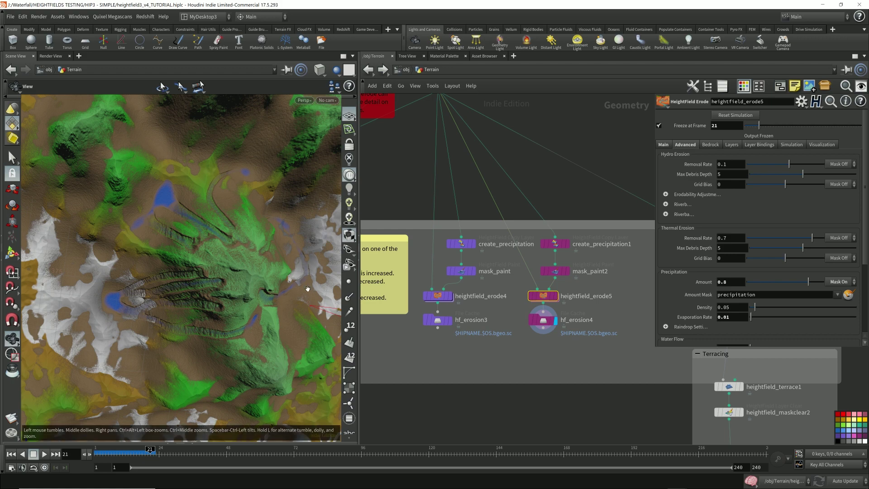
# Duplicate the Erosion_3 null as Erosion_4 under hf_erosion4
pyautogui.scroll(-10, 166, 283)
pyautogui.moveTo(166, 283); pyautogui.dragTo(253, 295)
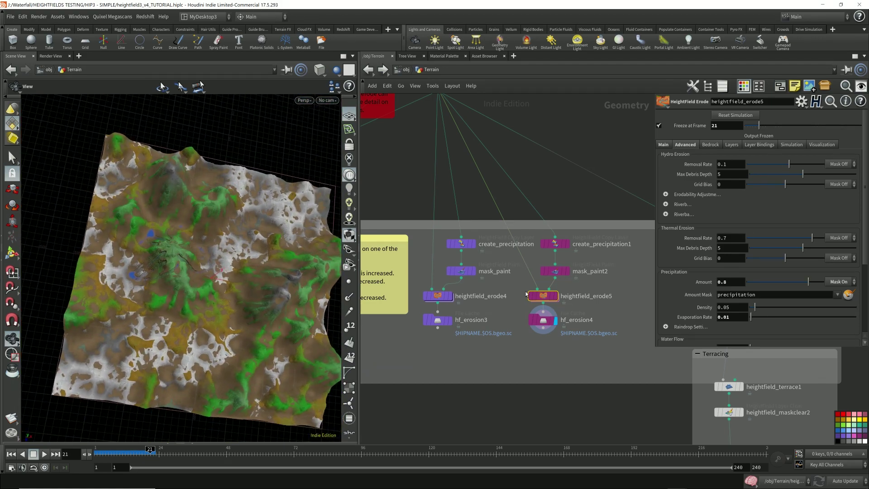
pyautogui.scroll(-3, 507, 272)
pyautogui.scroll(3, 566, 353)
pyautogui.click(570, 359)
pyautogui.keyDown('alt'); pyautogui.moveTo(570, 359); pyautogui.dragTo(659, 362); pyautogui.keyUp('alt')
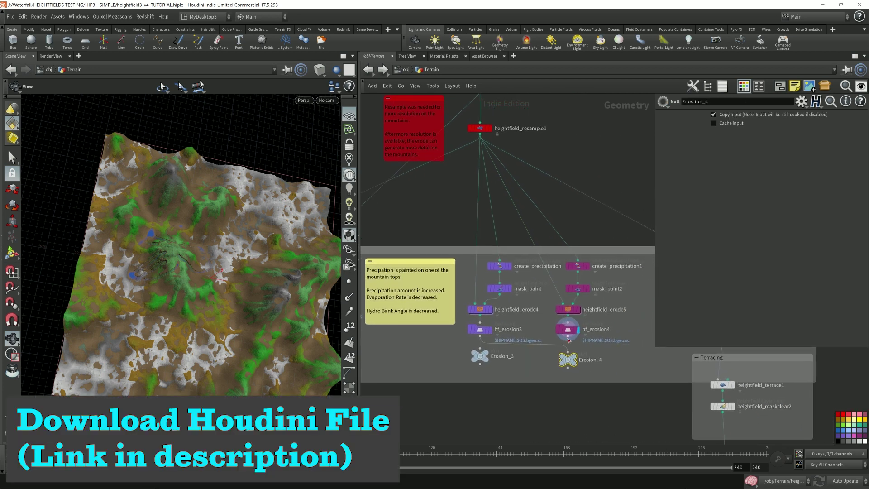
# Maximise the network editor and wrap each erosion group in its own network box
pyautogui.scroll(-5, 559, 364)
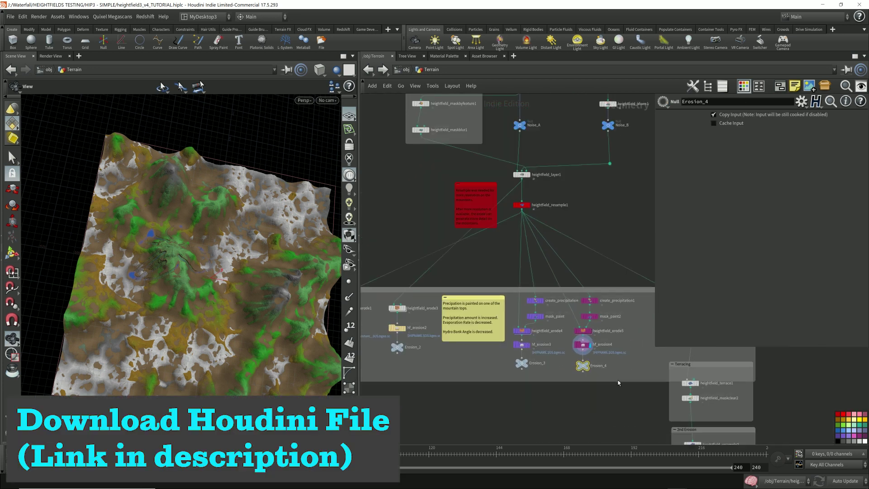
pyautogui.hotkey('ctrl', 'b')
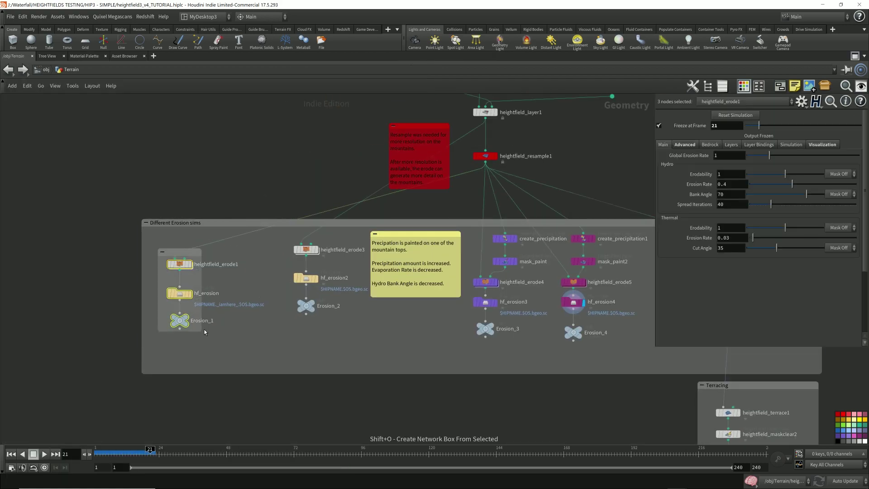
pyautogui.hotkey('shift', 'o')
pyautogui.keyDown('alt'); pyautogui.moveTo(407, 262); pyautogui.dragTo(408, 419); pyautogui.keyUp('alt')
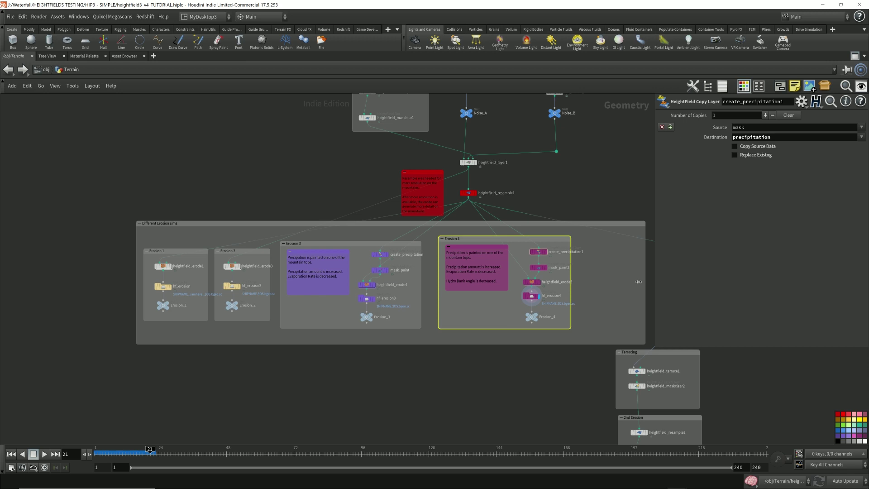
pyautogui.moveTo(639, 282); pyautogui.dragTo(595, 282)
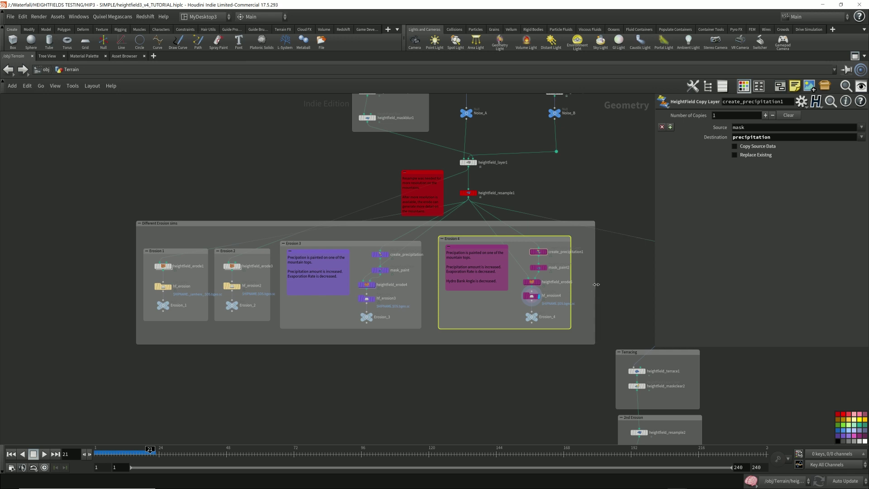
pyautogui.click(470, 386)
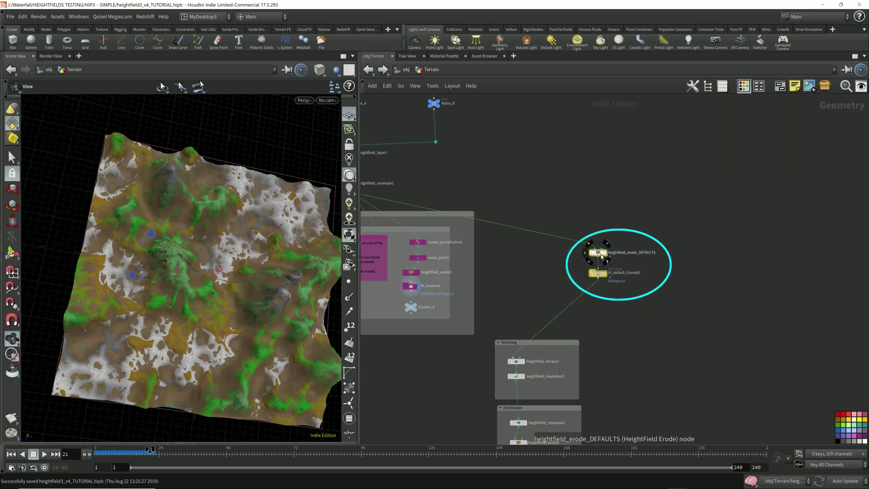
# Move heightfield_erode_DEFAULTS and hf_default_frame60 above Terracing and display the frame-60 cache
pyautogui.moveTo(602, 257); pyautogui.dragTo(516, 212)
pyautogui.moveTo(516, 212); pyautogui.dragTo(576, 239, button='middle')
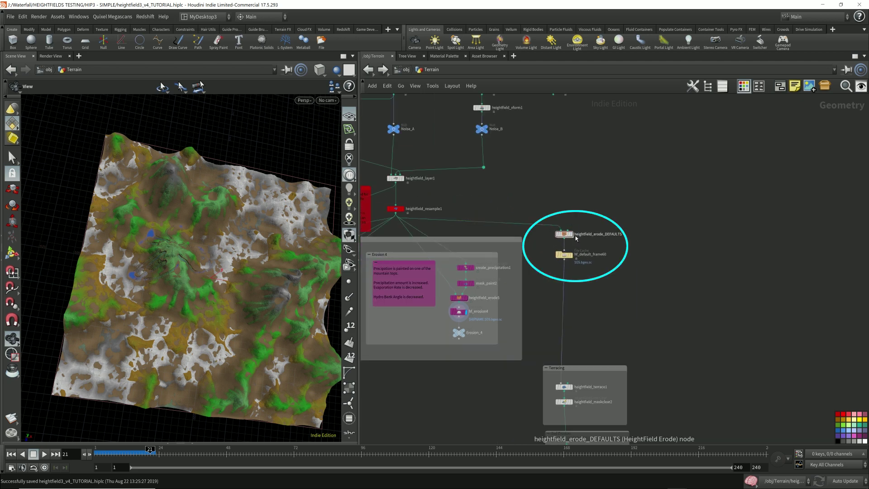
pyautogui.click(567, 234)
pyautogui.click(566, 256)
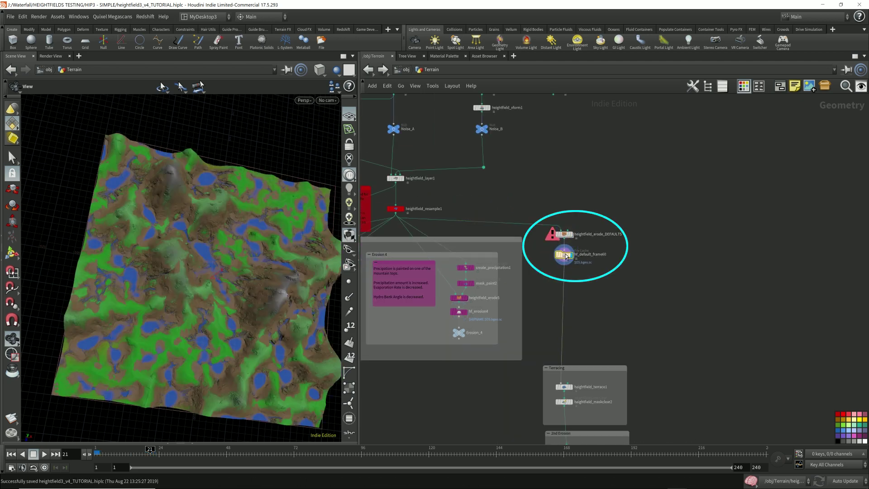
pyautogui.moveTo(627, 290); pyautogui.dragTo(569, 288, button='middle')
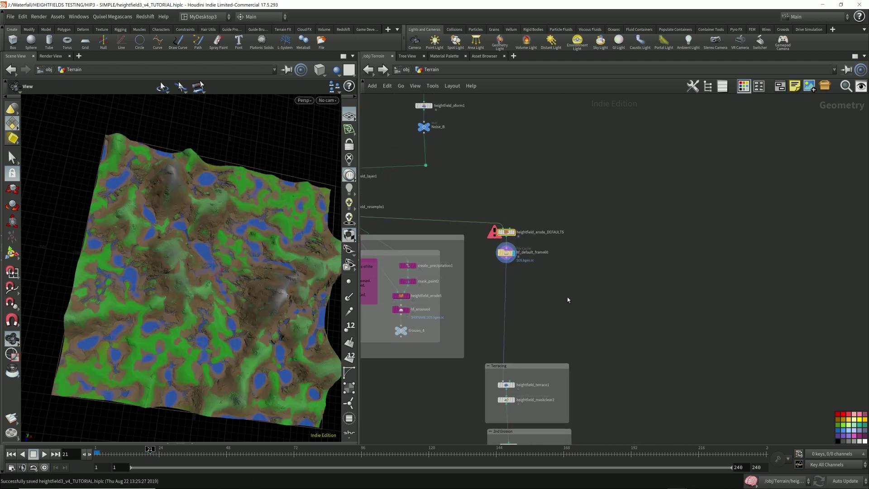
# Review heightfield_erode_DEFAULTS advanced erosion settings and the hf_default_frame60 terrain from several angles
pyautogui.press('p')
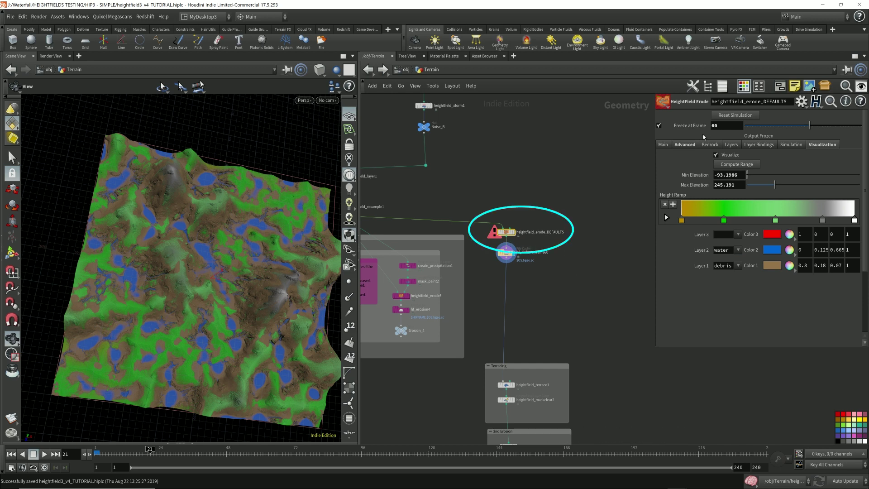
pyautogui.click(684, 145)
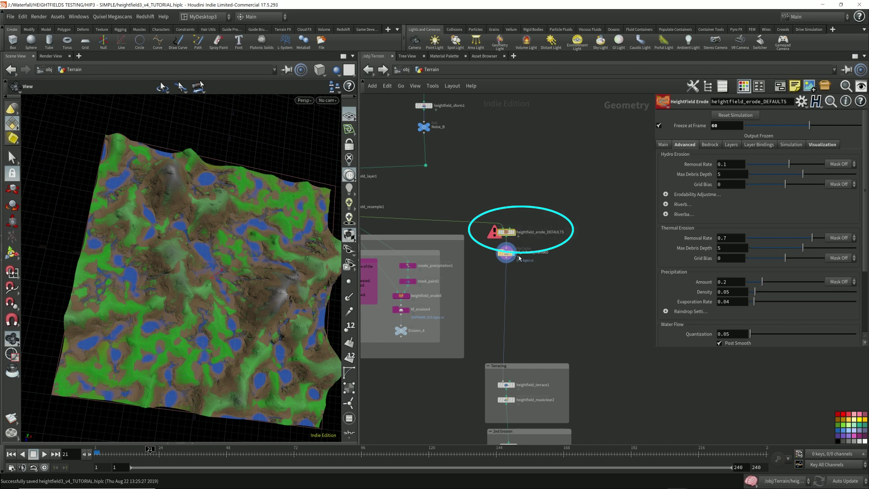
pyautogui.moveTo(508, 256)
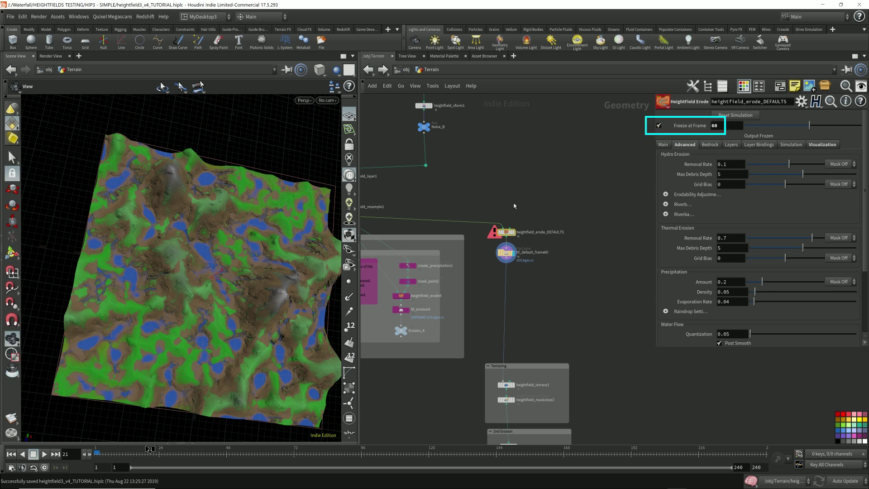
pyautogui.moveTo(276, 253); pyautogui.dragTo(231, 252)
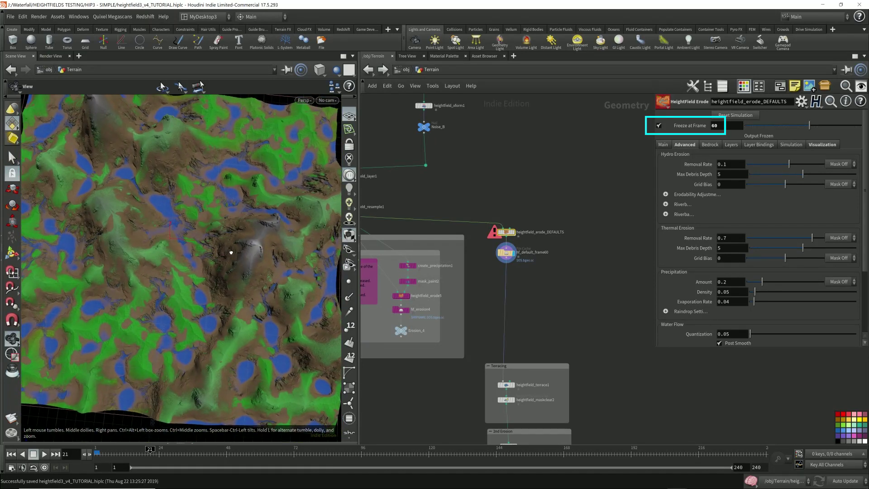
pyautogui.click(506, 252)
pyautogui.scroll(3, 517, 261)
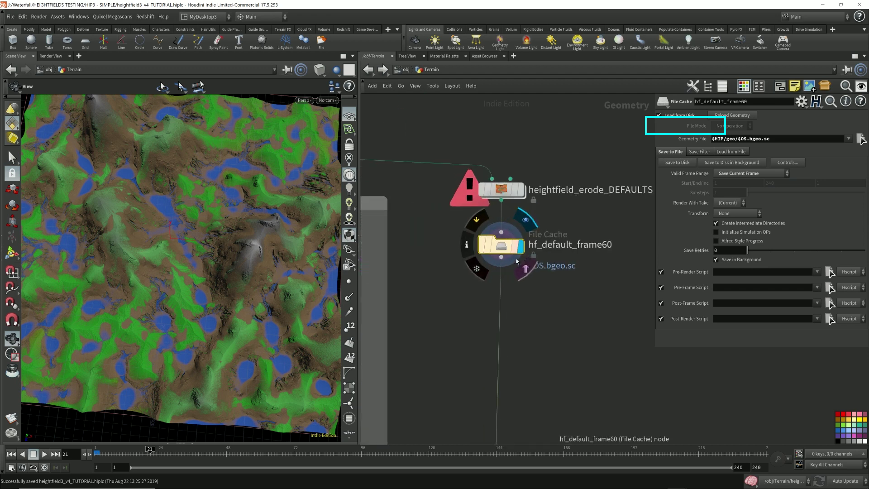
pyautogui.moveTo(213, 253); pyautogui.dragTo(244, 253)
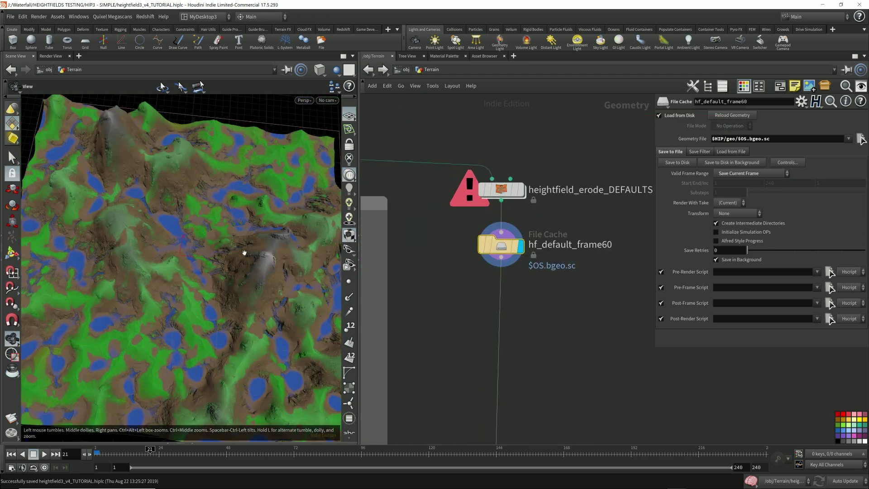
# Display the heightfield_terrace1 result from the Terracing box
pyautogui.moveTo(513, 181)
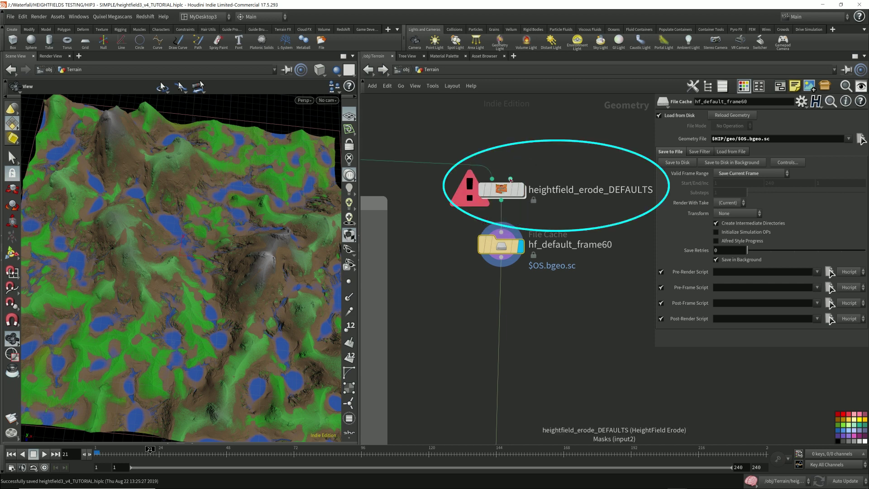
pyautogui.scroll(-3, 536, 271)
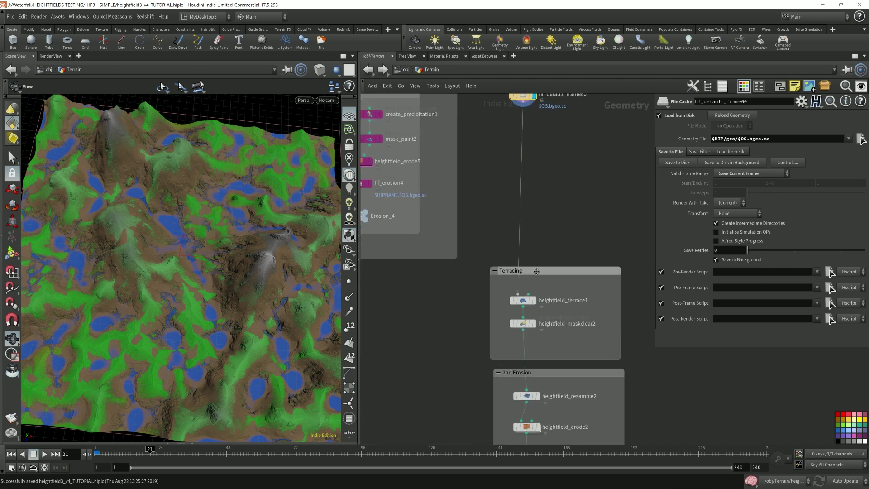
pyautogui.moveTo(530, 301)
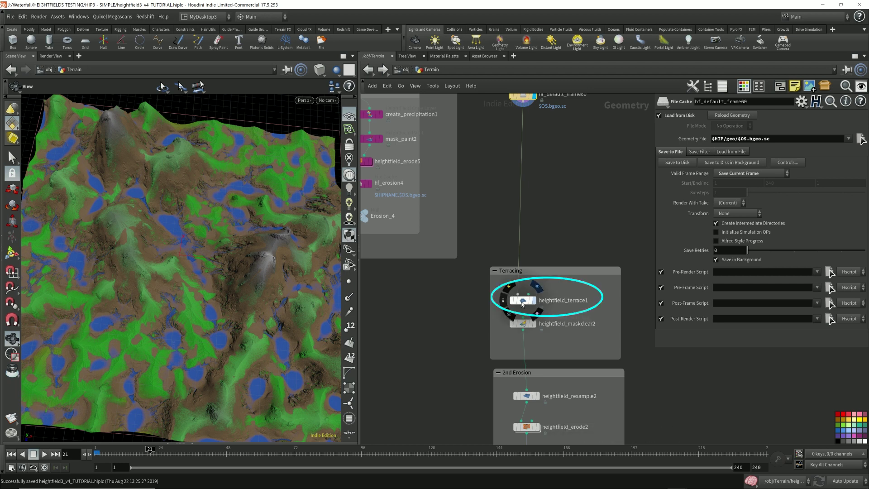
pyautogui.click(525, 302)
# Select heightfield_terrace1 and inspect the terraced ridge from a close, low side view
pyautogui.click(525, 302)
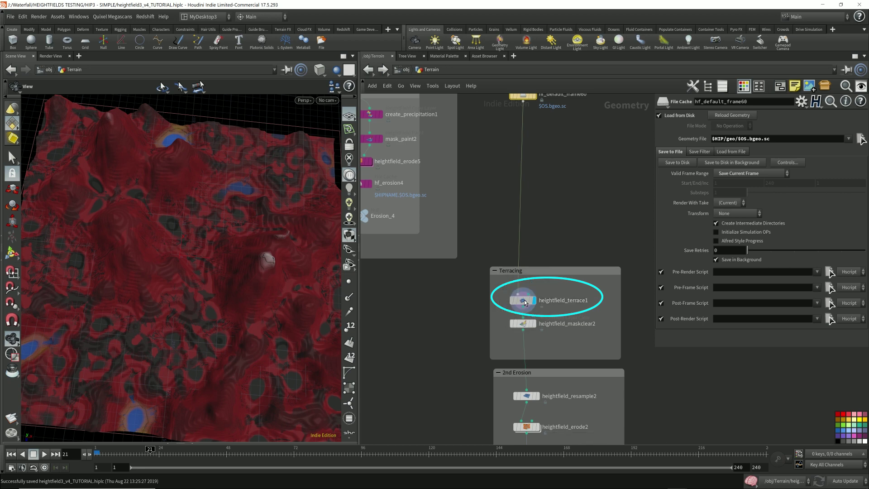
pyautogui.click(11, 453)
pyautogui.moveTo(155, 408)
pyautogui.mouseDown()
pyautogui.moveTo(219, 266)
pyautogui.moveTo(208, 235)
pyautogui.moveTo(308, 277)
pyautogui.moveTo(265, 268)
pyautogui.moveTo(246, 276)
pyautogui.mouseUp()
pyautogui.scroll(5, 309, 277)
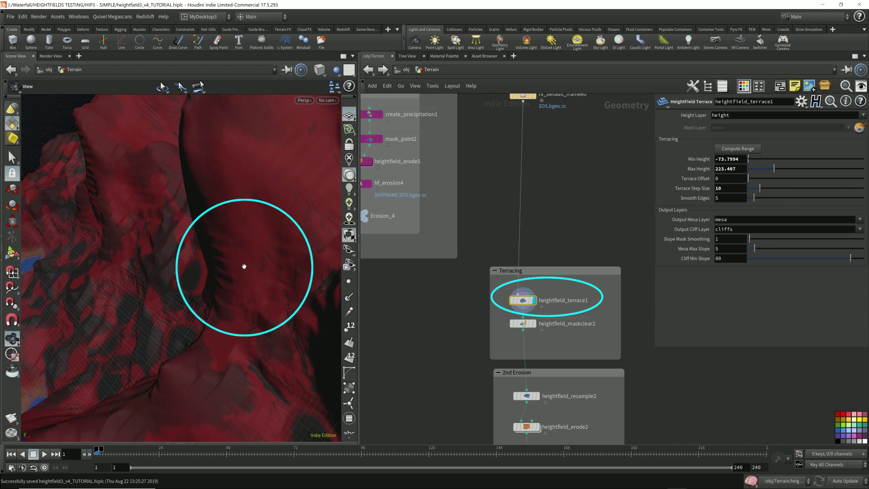
pyautogui.moveTo(244, 260)
pyautogui.mouseDown()
pyautogui.moveTo(275, 240)
pyautogui.moveTo(93, 225)
pyautogui.moveTo(301, 239)
pyautogui.moveTo(267, 254)
pyautogui.mouseUp()
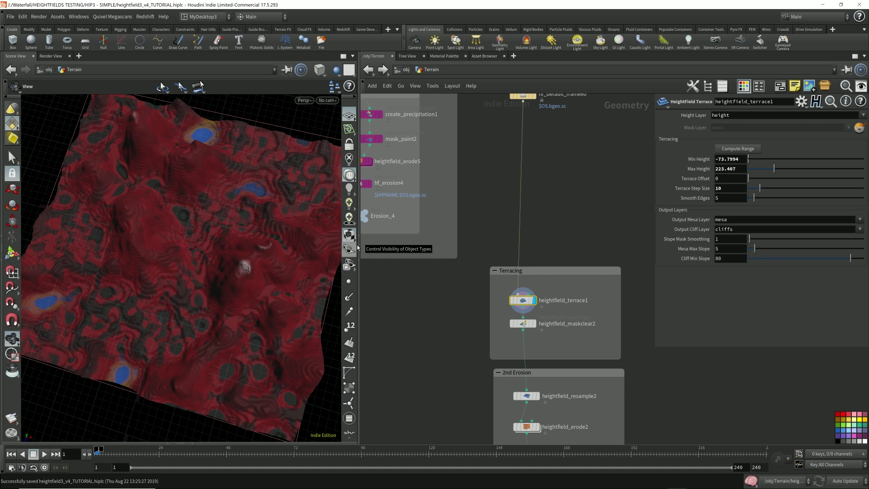
# Add a new HeightField node, heightfield2, and display it as a flat plane
pyautogui.press('Tab')
pyautogui.click(502, 111)
pyautogui.click(410, 297)
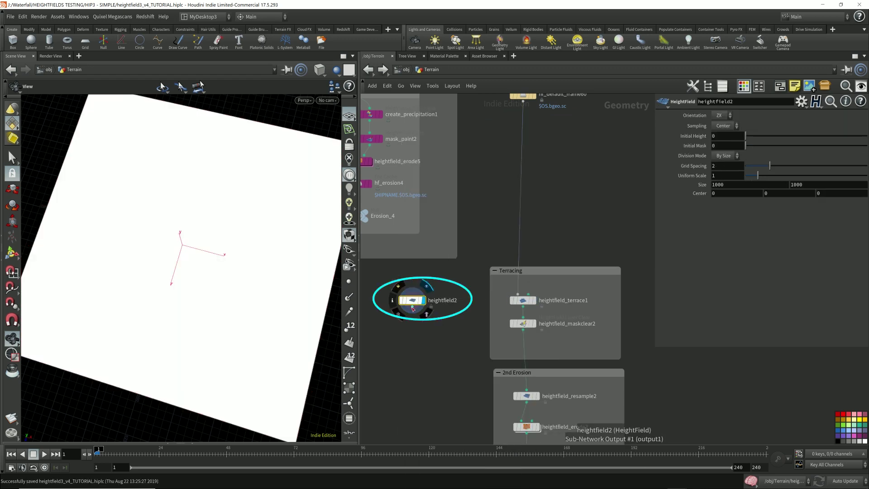
pyautogui.press('Tab')
pyautogui.write('heightfield no')
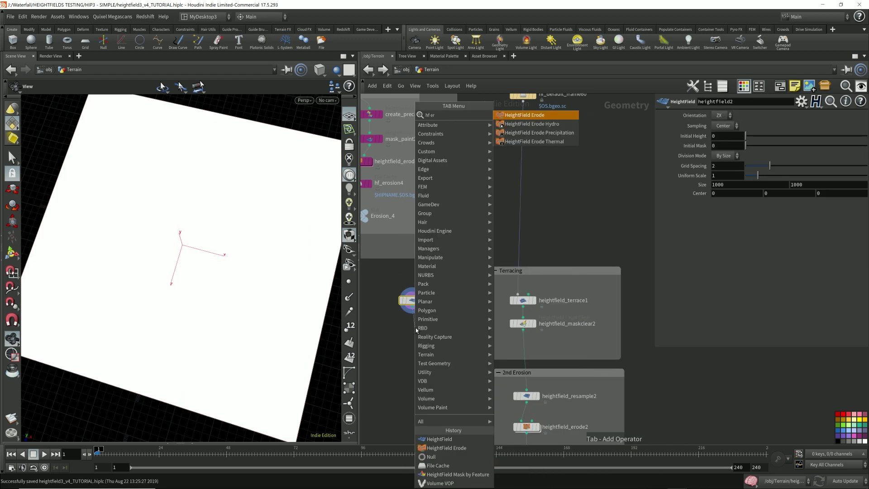
pyautogui.press('Escape')
pyautogui.click(416, 330)
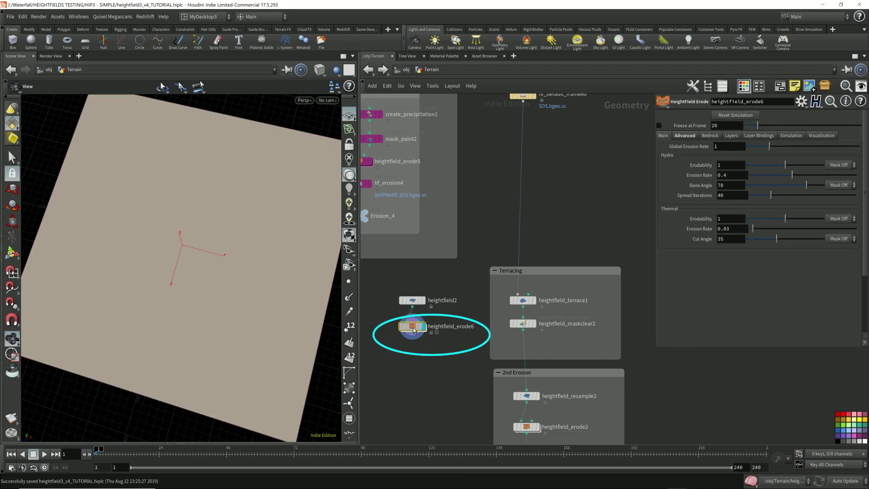
pyautogui.press('Up')
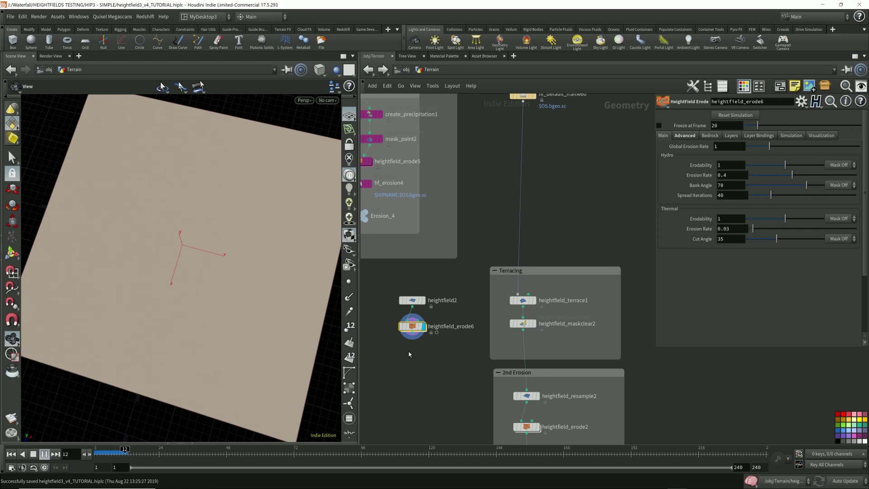
pyautogui.press('Down')
pyautogui.click(11, 454)
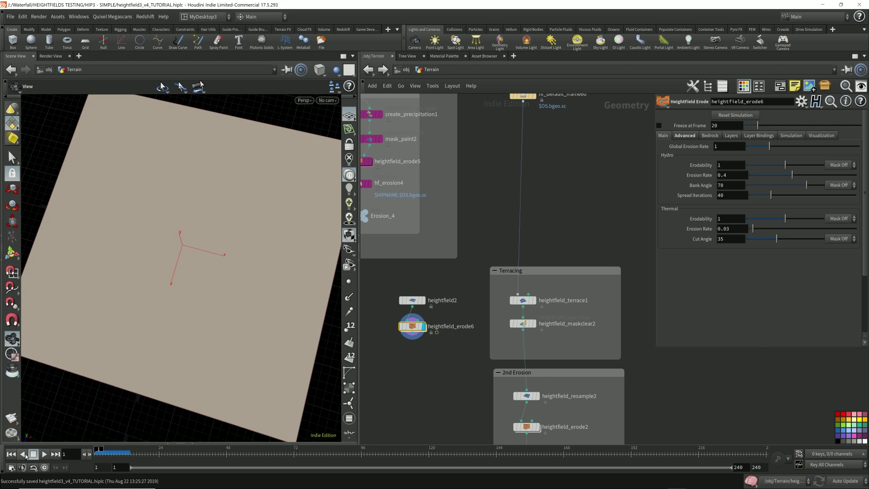
pyautogui.moveTo(437, 367); pyautogui.dragTo(390, 284)
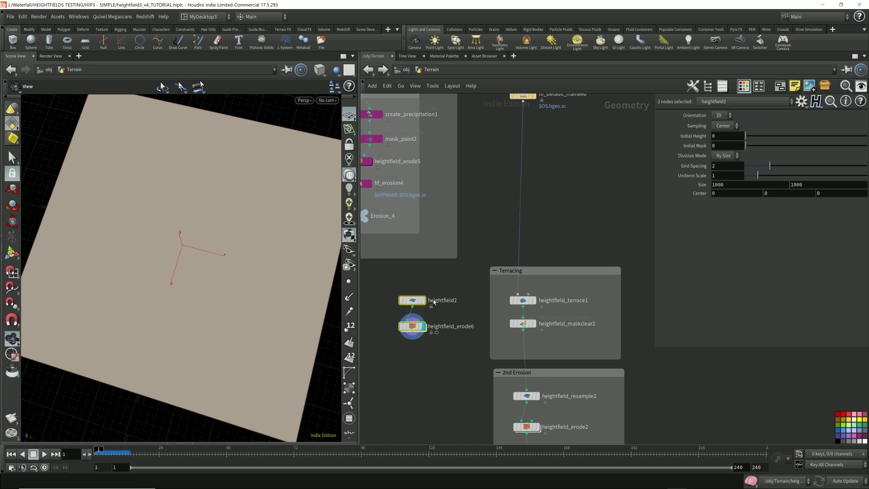
# Delete the heightfield2 and heightfield_erode6 test nodes and display heightfield_terrace1
pyautogui.press('Delete')
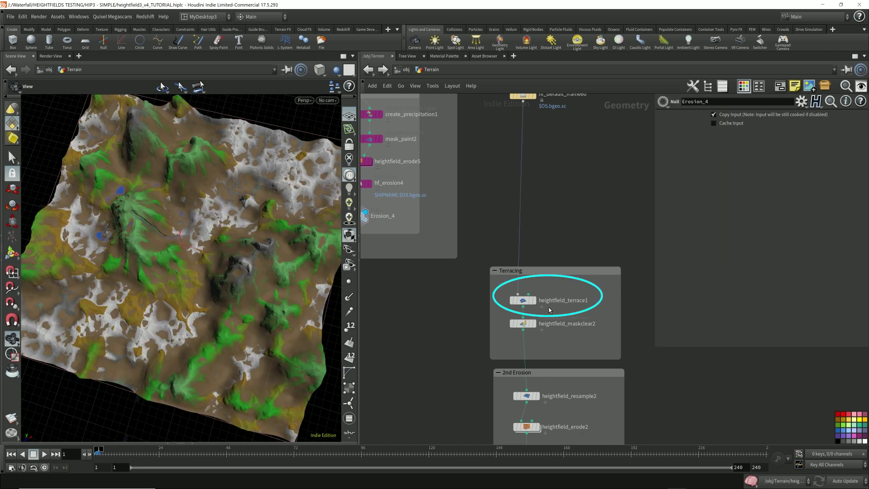
pyautogui.click(525, 300)
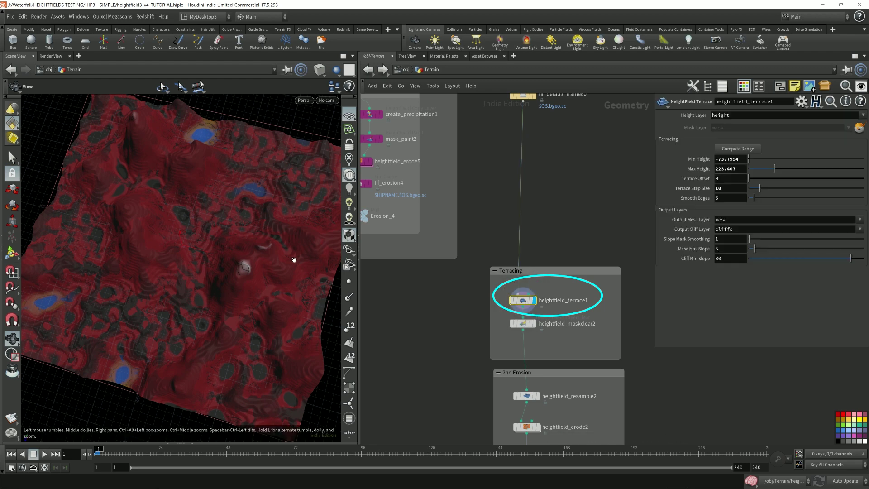
pyautogui.moveTo(295, 260); pyautogui.dragTo(271, 228)
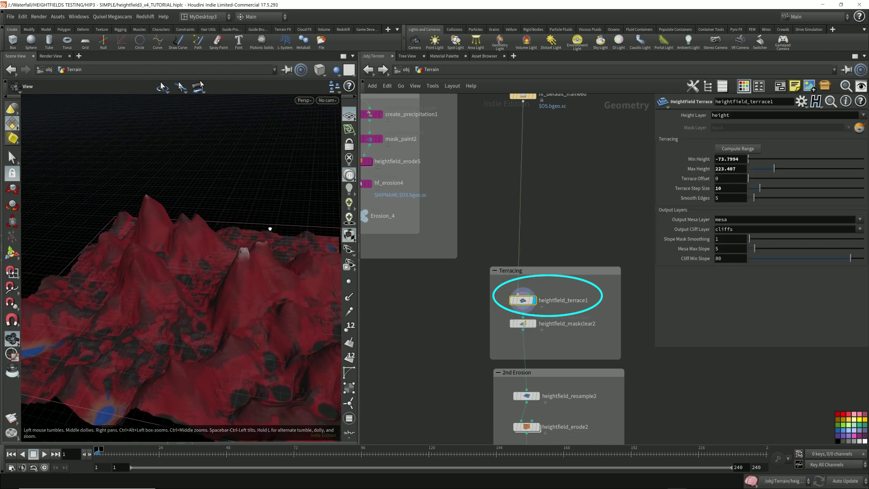
# Compare the heightfield_layer1 terrain, then display heightfield_terrace1 again
pyautogui.moveTo(502, 240); pyautogui.dragTo(758, 366, button='middle')
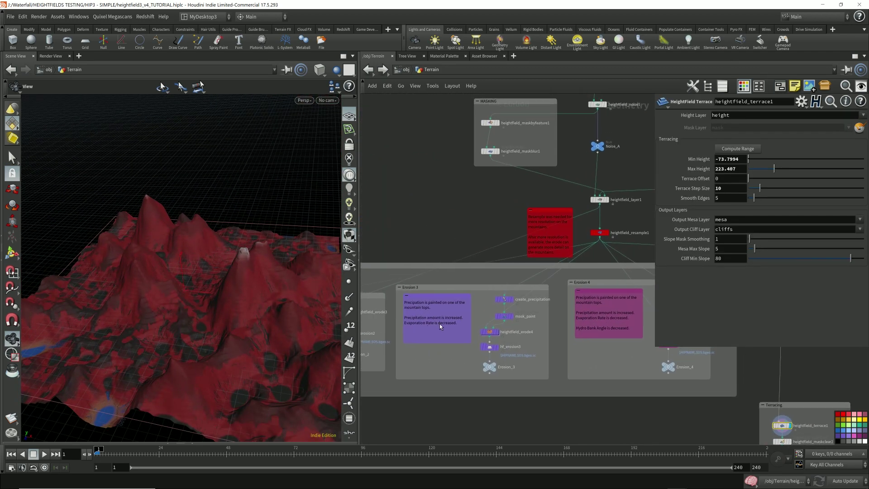
pyautogui.moveTo(490, 208); pyautogui.dragTo(364, 241, button='middle')
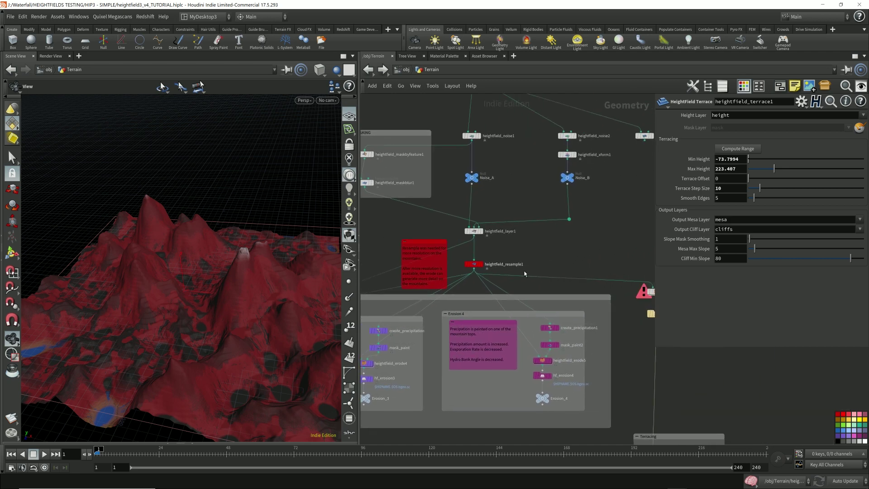
pyautogui.click(482, 234)
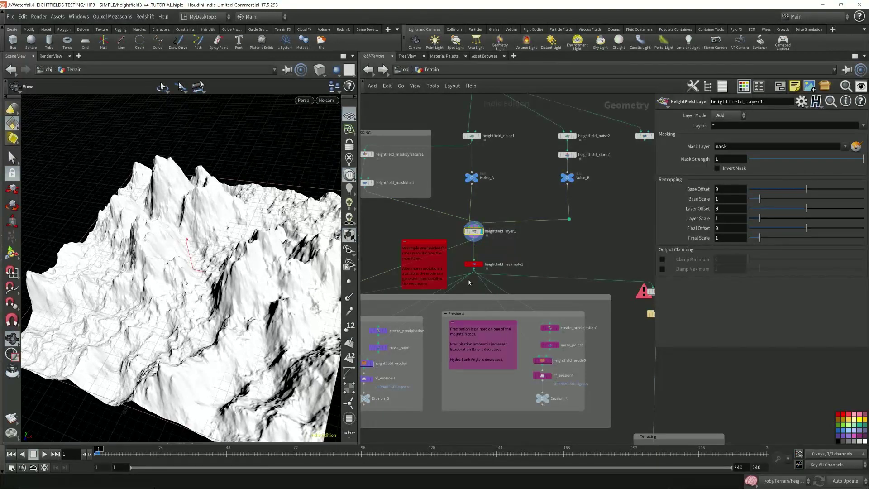
pyautogui.click(497, 271)
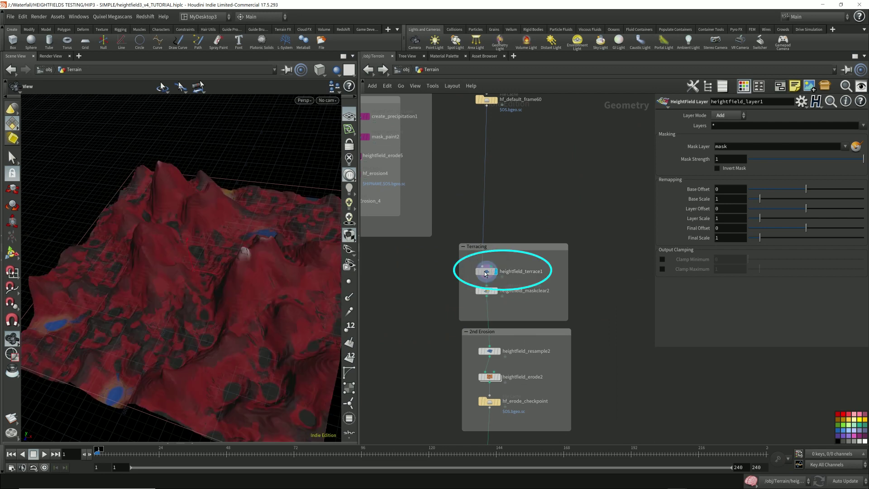
# Preview broad terraces by setting heightfield_terrace1's Terrace Step Size to 84.5
pyautogui.click(485, 271)
pyautogui.moveTo(253, 290); pyautogui.dragTo(259, 272)
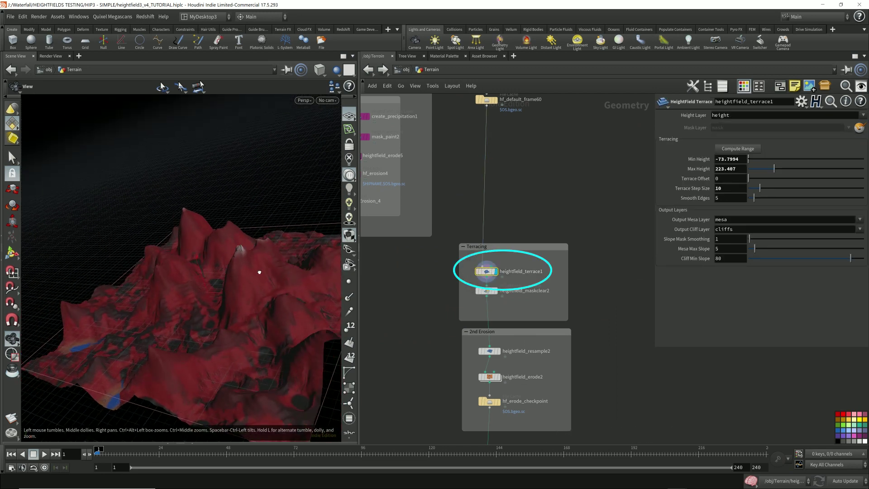
pyautogui.scroll(5, 232, 304)
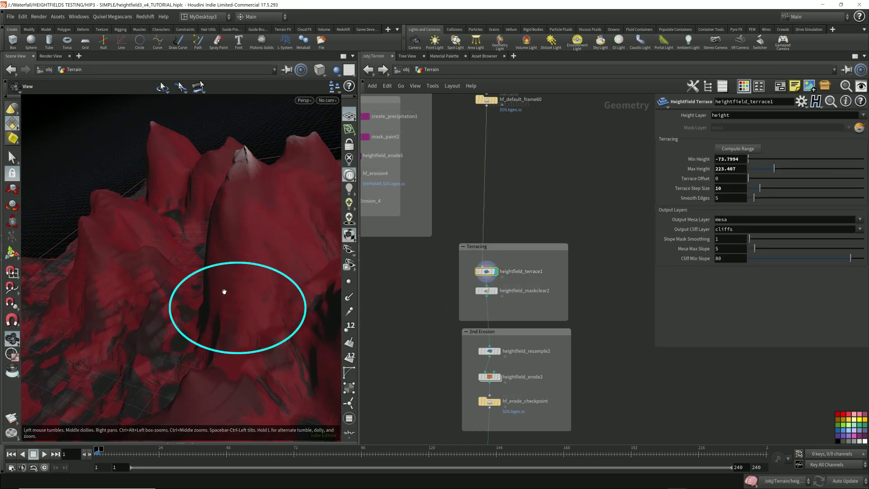
pyautogui.moveTo(128, 354); pyautogui.dragTo(219, 271)
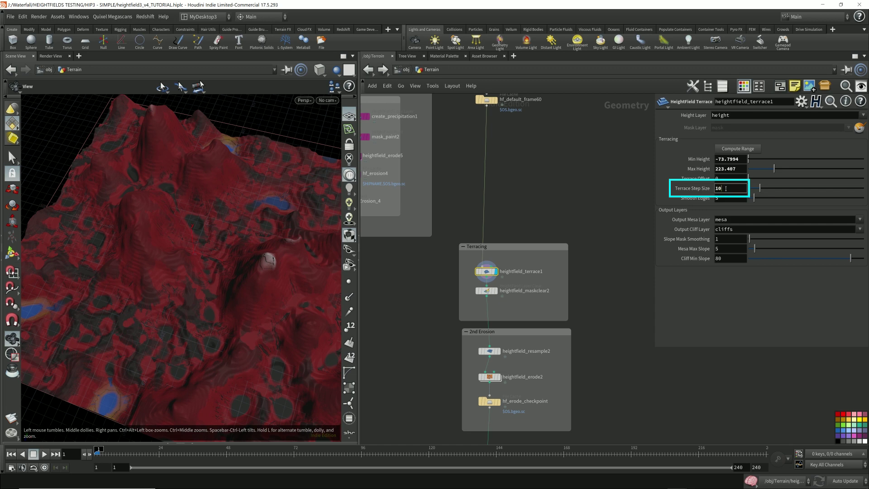
pyautogui.write('84.5')
pyautogui.press('Return')
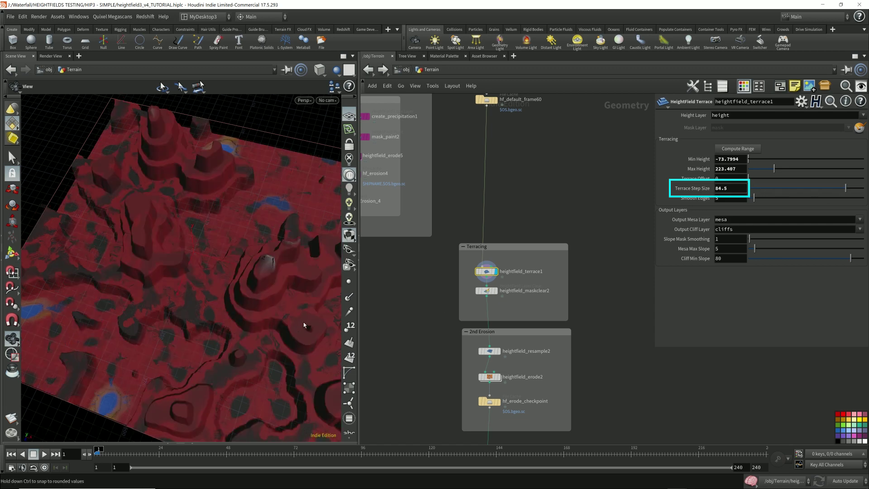
# Restore the Terrace Step Size to 10 for finer terraces
pyautogui.moveTo(247, 208); pyautogui.dragTo(245, 246)
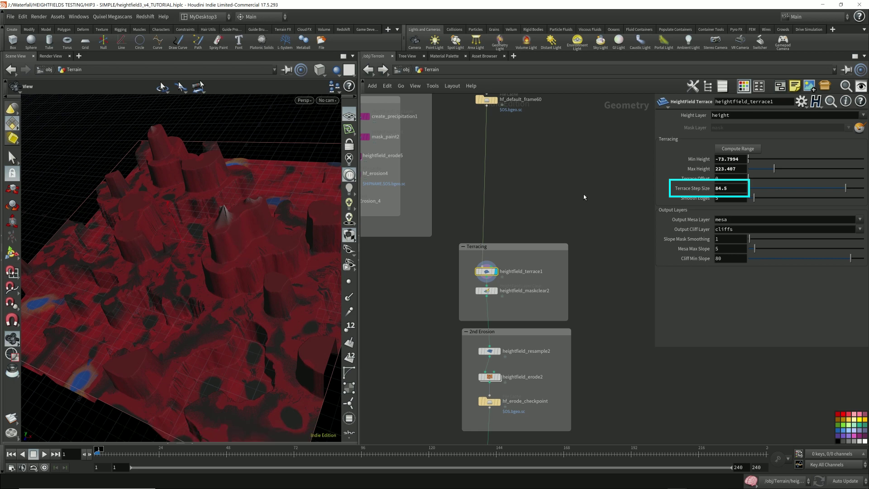
pyautogui.doubleClick(738, 192)
pyautogui.write('10')
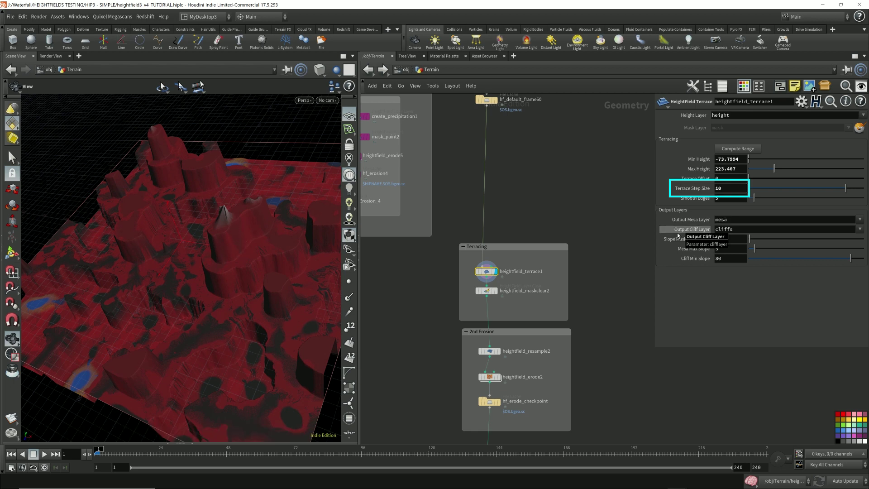
pyautogui.press('Return')
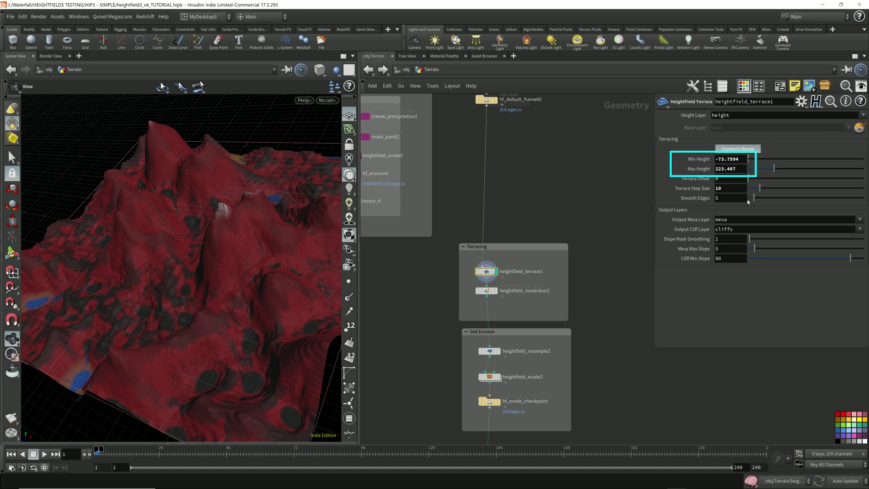
# Test narrower terrace Min/Max Height ranges, then revert to -73.7994 through 223.407
pyautogui.click(749, 159)
pyautogui.click(792, 159)
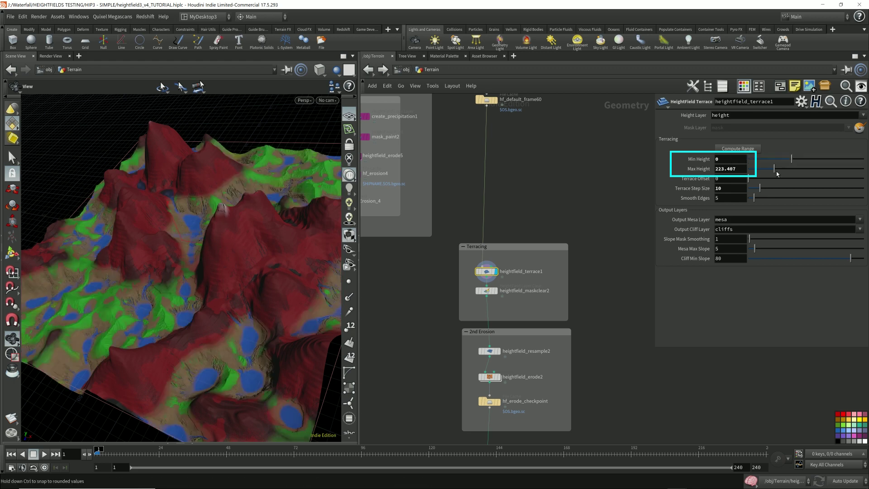
pyautogui.moveTo(775, 169)
pyautogui.mouseDown()
pyautogui.moveTo(834, 169)
pyautogui.moveTo(759, 169)
pyautogui.mouseUp()
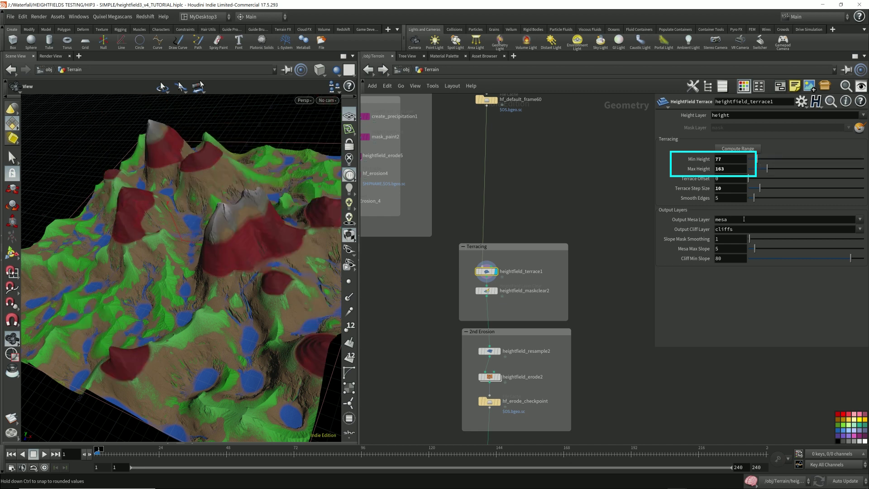
pyautogui.moveTo(213, 254)
pyautogui.mouseDown()
pyautogui.moveTo(269, 224)
pyautogui.moveTo(265, 246)
pyautogui.mouseUp()
pyautogui.scroll(5, 226, 244)
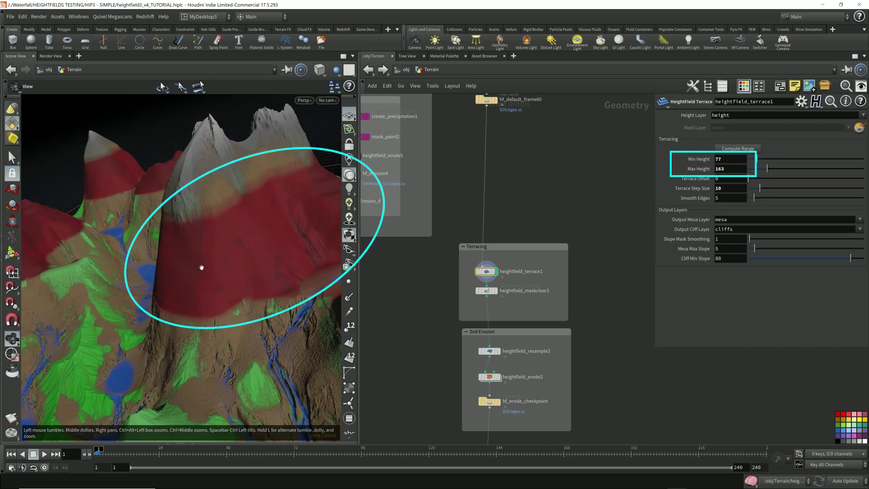
pyautogui.click(735, 188)
pyautogui.scroll(-5, 246, 254)
# Display the heightfield_maskclear2 terrain from a wider view
pyautogui.moveTo(252, 256); pyautogui.dragTo(96, 225)
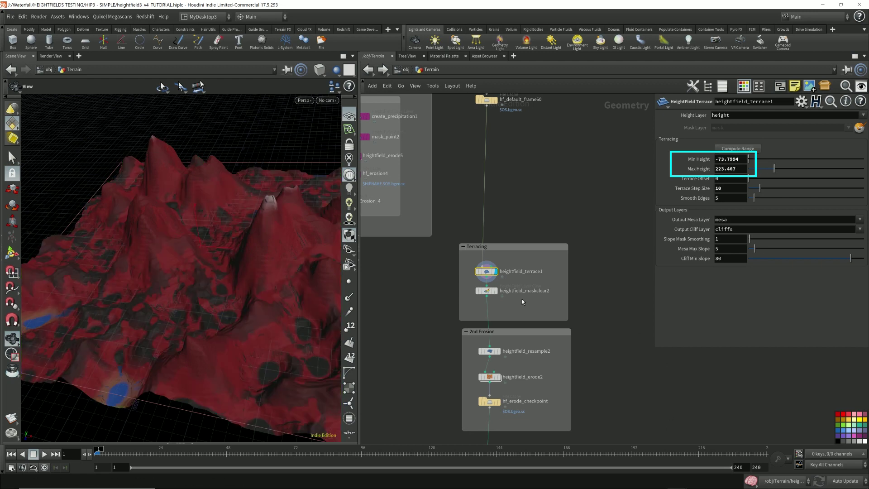
pyautogui.moveTo(490, 273)
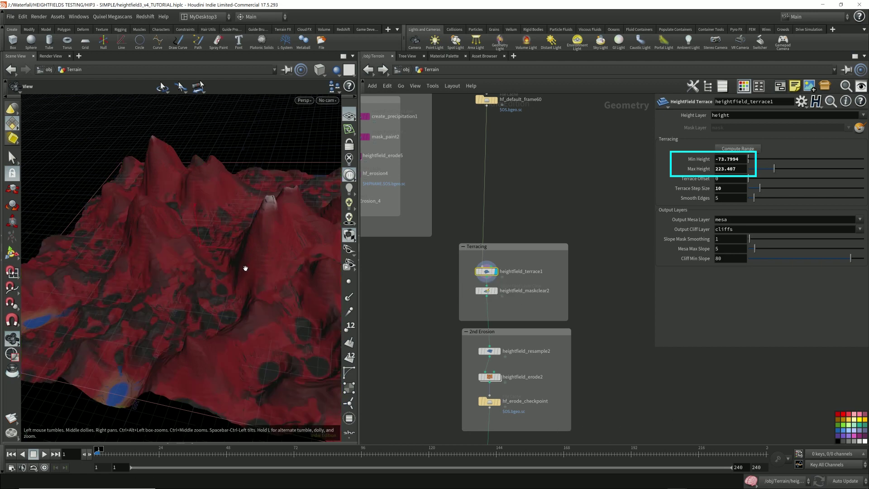
pyautogui.click(496, 292)
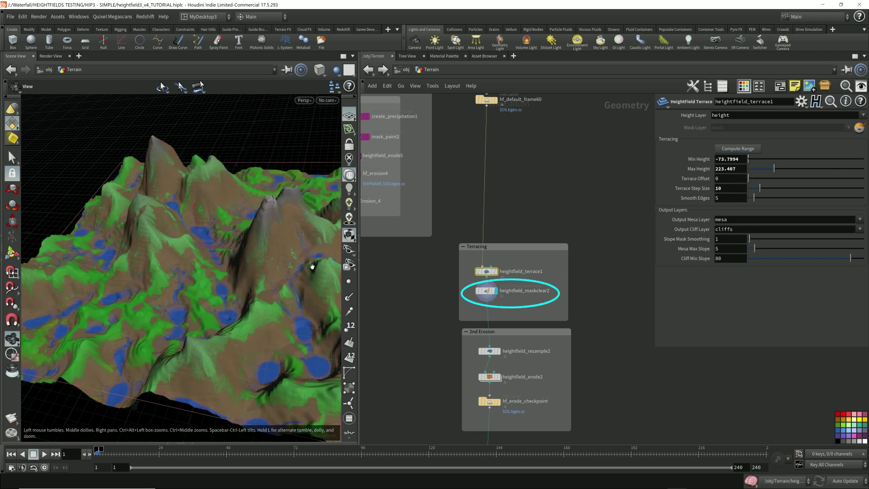
# Delete the unneeded heightfield_resample2 node so heightfield_erode2 feeds from heightfield_maskclear2
pyautogui.moveTo(313, 267); pyautogui.dragTo(285, 317)
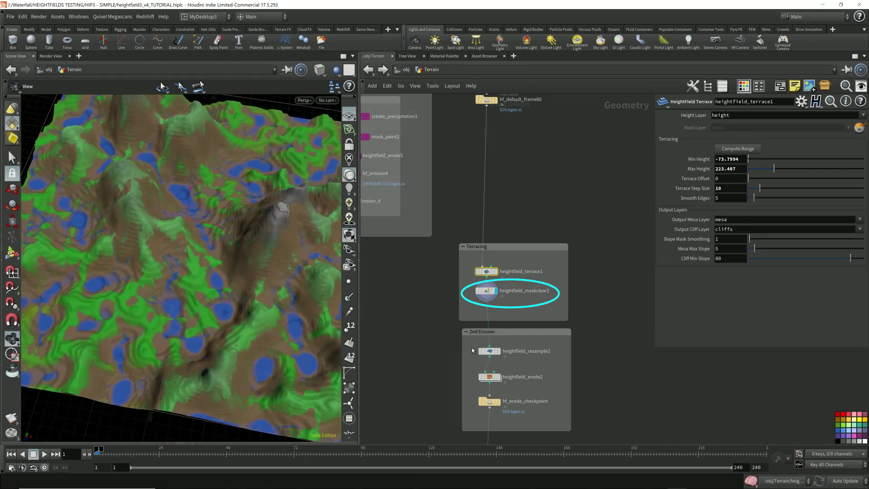
pyautogui.click(498, 351)
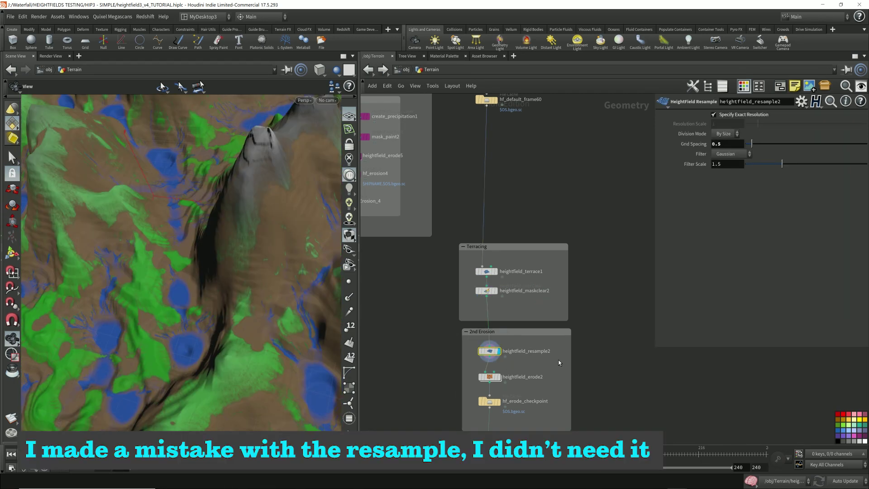
pyautogui.press('Delete')
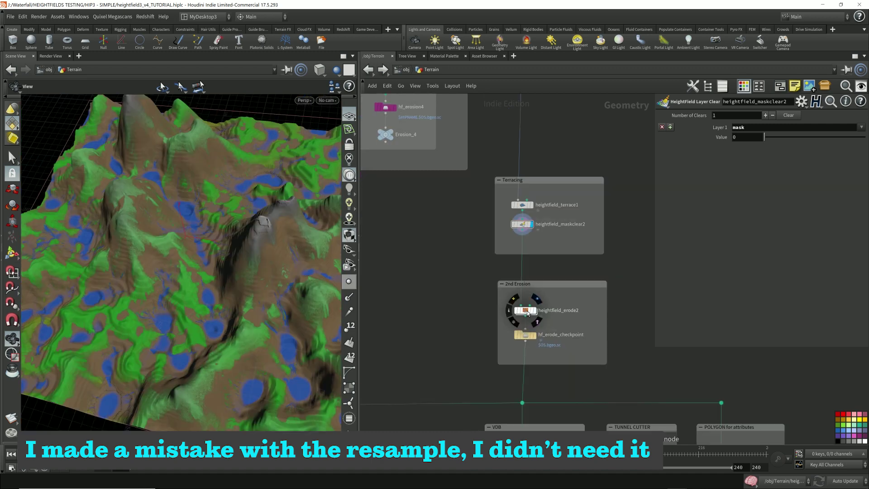
# Check heightfield_erode2's advanced erosion settings and display the hf_erode_checkpoint cache
pyautogui.click(526, 311)
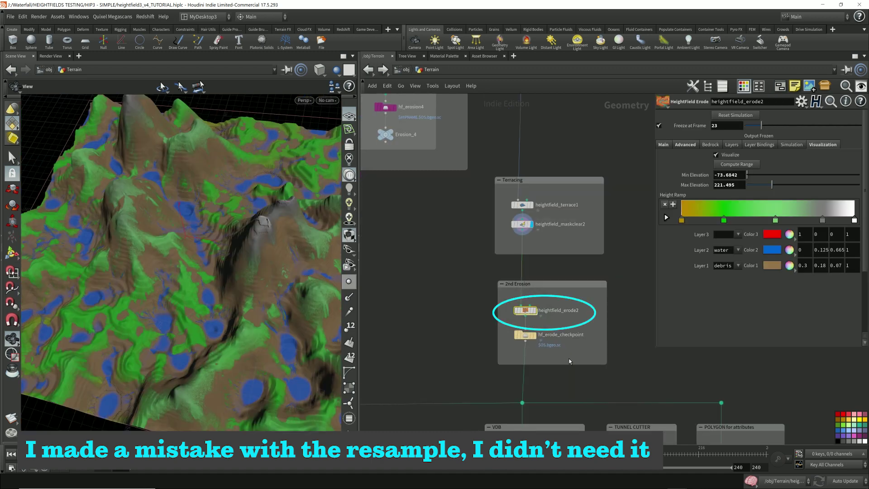
pyautogui.click(681, 145)
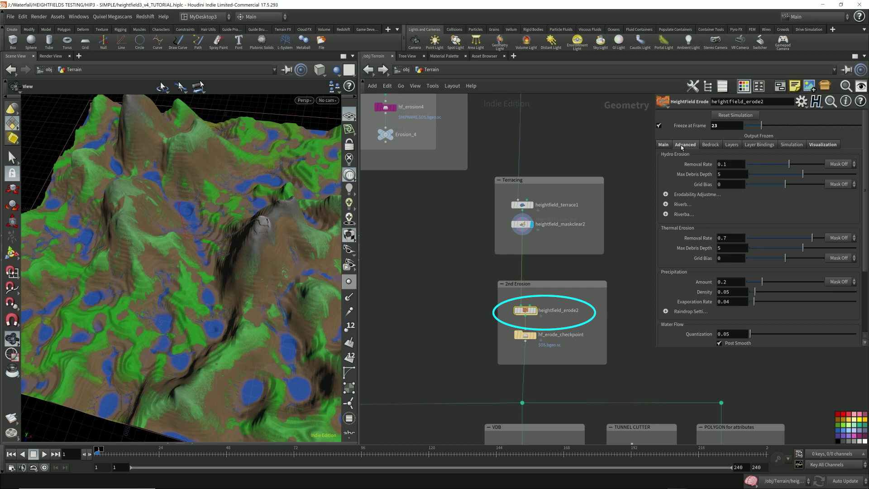
pyautogui.click(537, 339)
pyautogui.moveTo(252, 300); pyautogui.dragTo(264, 285)
pyautogui.moveTo(556, 140); pyautogui.dragTo(550, 217, button='middle')
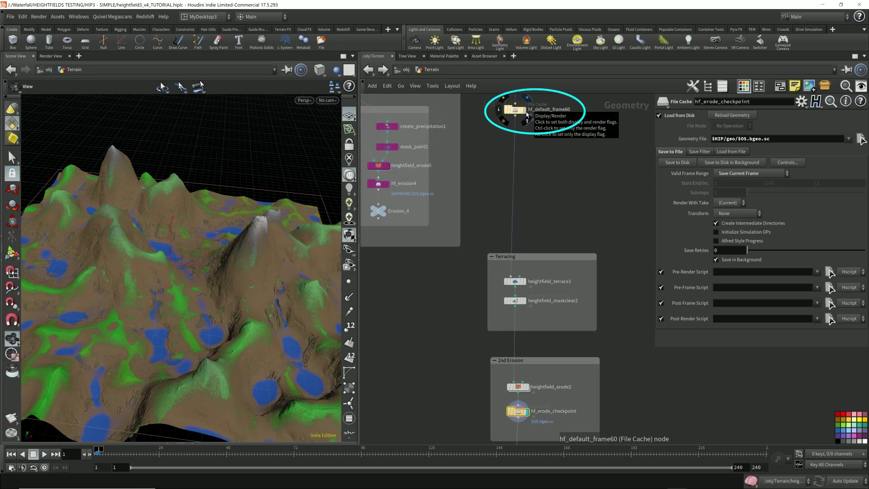
# Toggle the display between hf_default_frame60 and hf_erode_checkpoint, ending on hf_erode_checkpoint
pyautogui.click(527, 115)
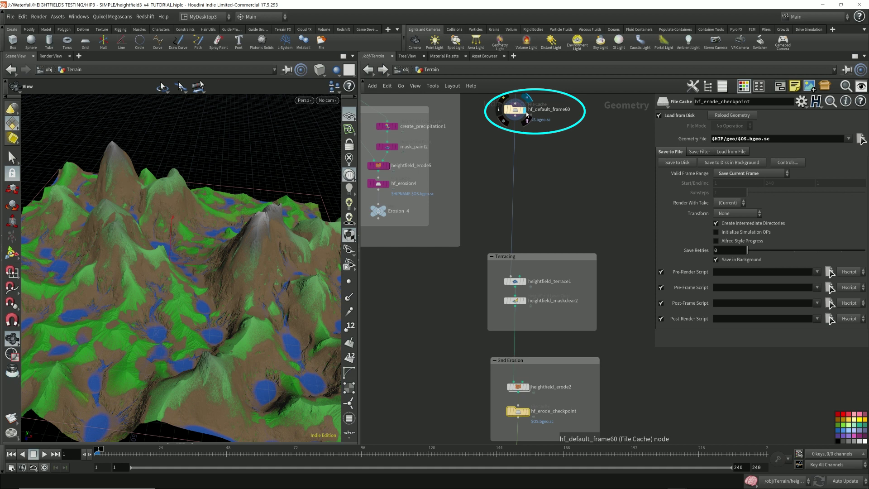
pyautogui.click(528, 412)
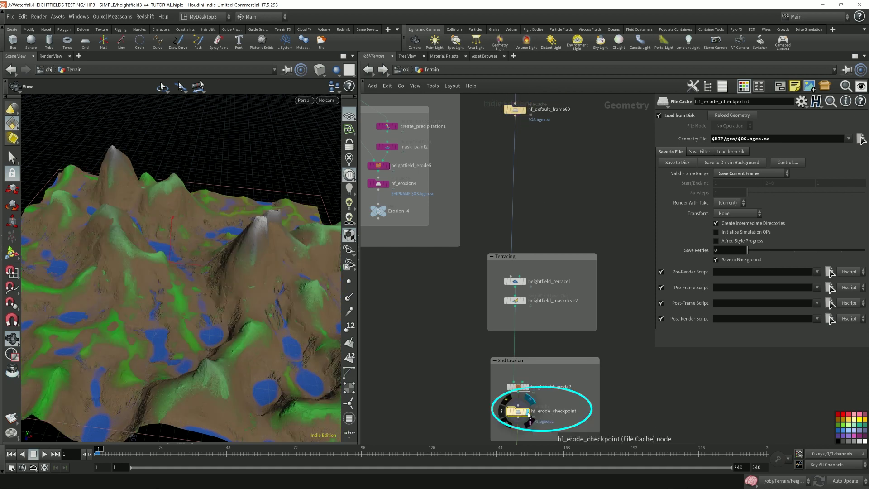
pyautogui.click(527, 114)
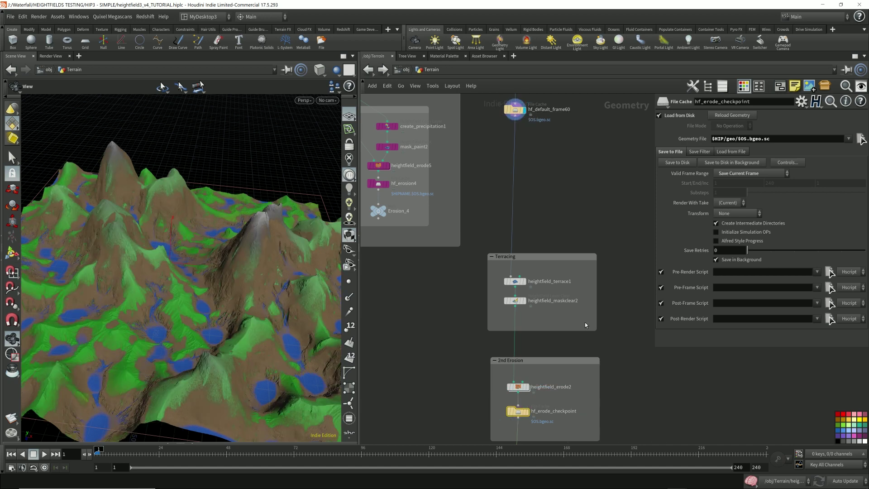
pyautogui.click(528, 412)
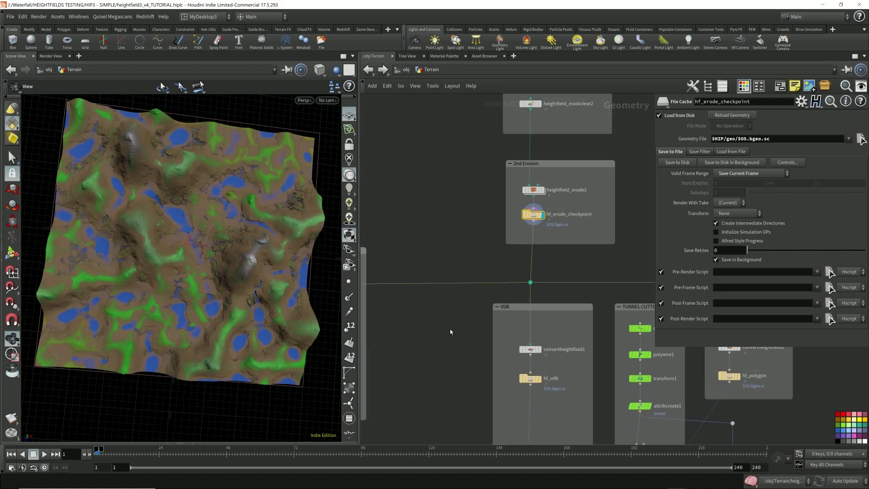
# Orbit the eroded hf_erode_checkpoint terrain to inspect it from several angles
pyautogui.moveTo(243, 258); pyautogui.dragTo(231, 222)
pyautogui.moveTo(233, 285); pyautogui.dragTo(246, 308)
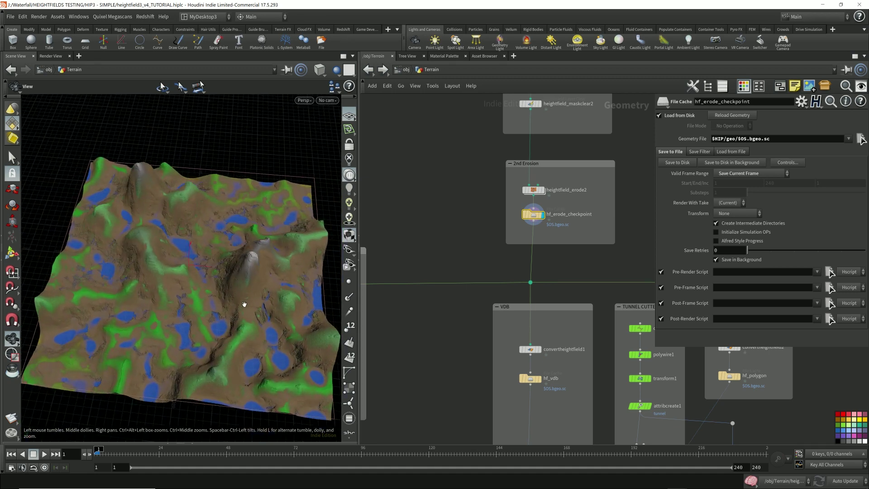
pyautogui.moveTo(244, 304); pyautogui.dragTo(316, 367)
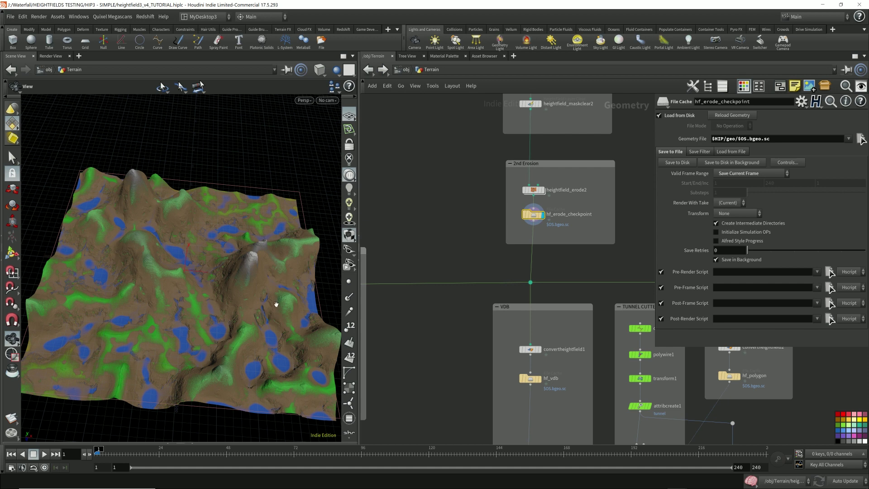
pyautogui.scroll(3, 276, 303)
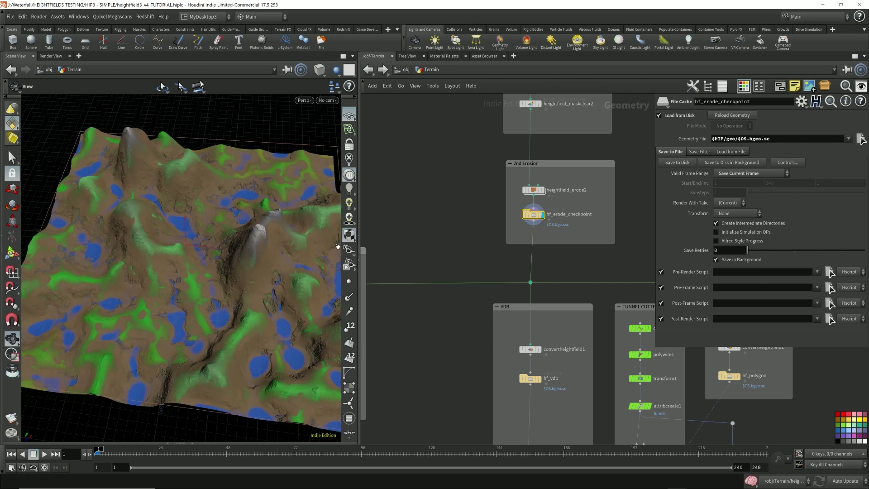
# Check hf_erode_checkpoint's heightfield volume info, then select convertheightfield3 to view its parameters
pyautogui.click(519, 216)
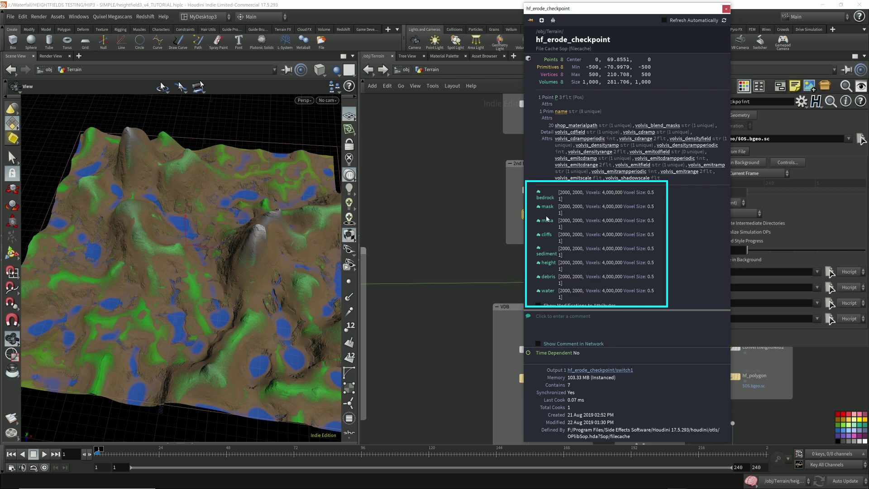
pyautogui.click(726, 9)
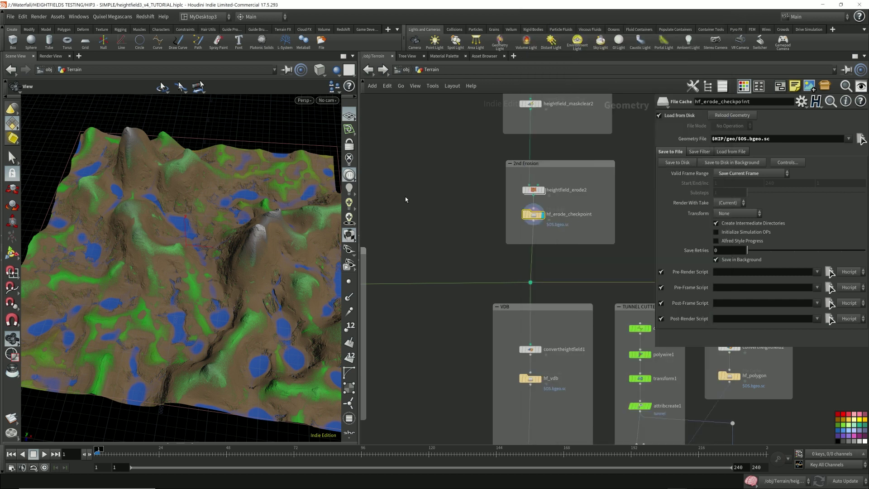
pyautogui.moveTo(430, 250)
pyautogui.mouseDown(button='middle')
pyautogui.moveTo(584, 256)
pyautogui.moveTo(566, 258)
pyautogui.mouseUp(button='middle')
pyautogui.moveTo(436, 271); pyautogui.dragTo(405, 314)
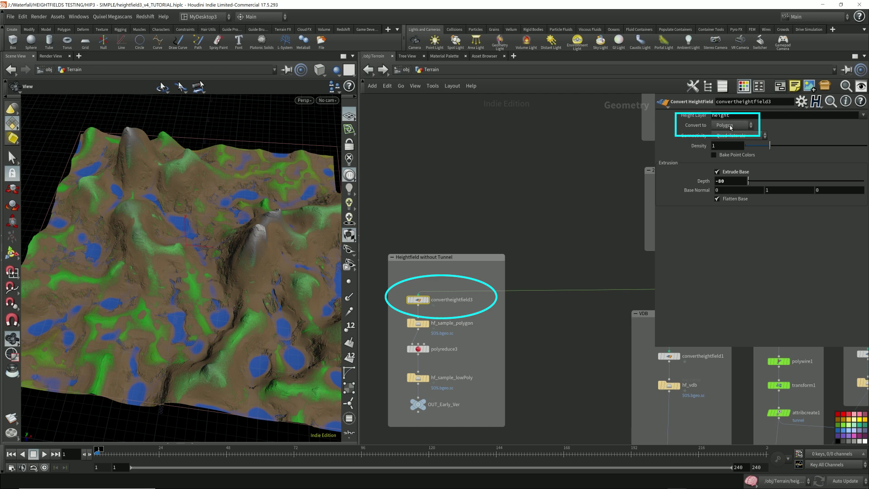
# Keep convertheightfield3 converting to Polygon with an Extrude Base Depth of -80
pyautogui.click(731, 125)
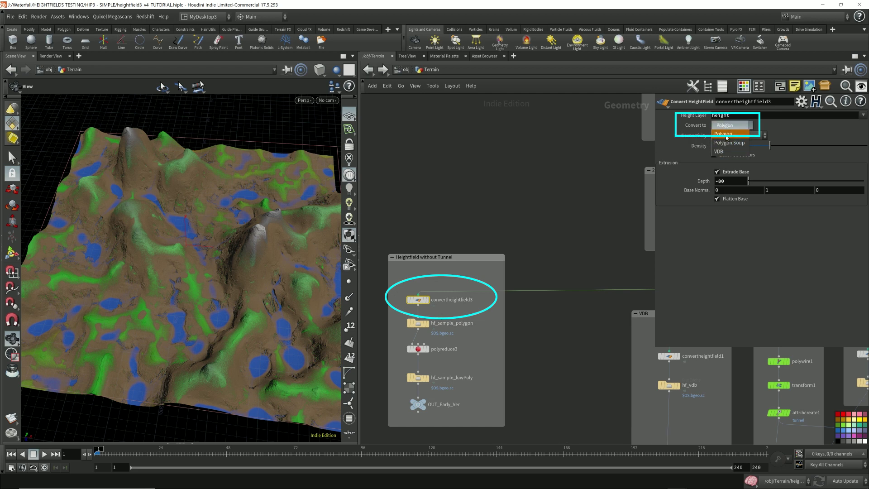
pyautogui.click(570, 142)
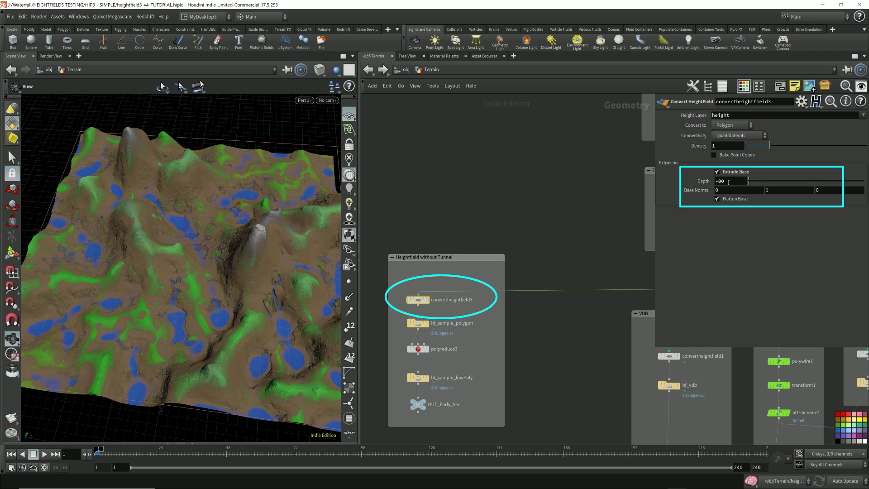
pyautogui.click(729, 182)
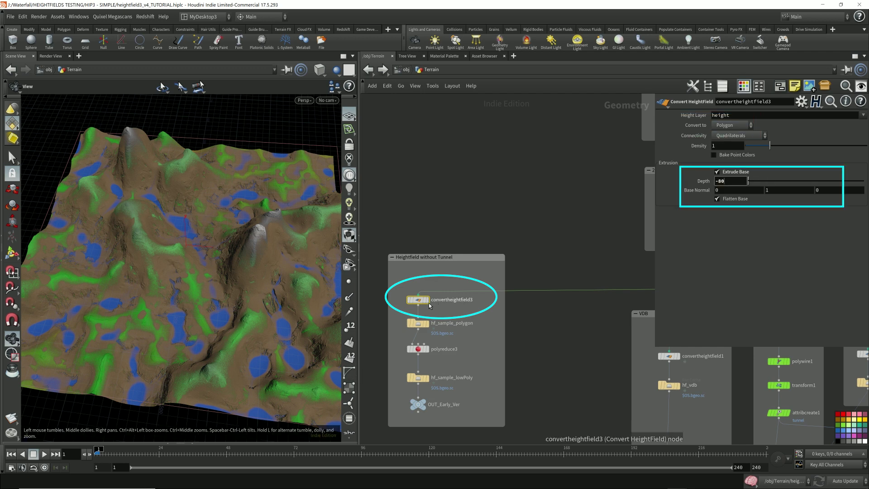
# Display the hf_sample_polygon cache as a solid polygon block, then reselect convertheightfield3
pyautogui.moveTo(408, 297)
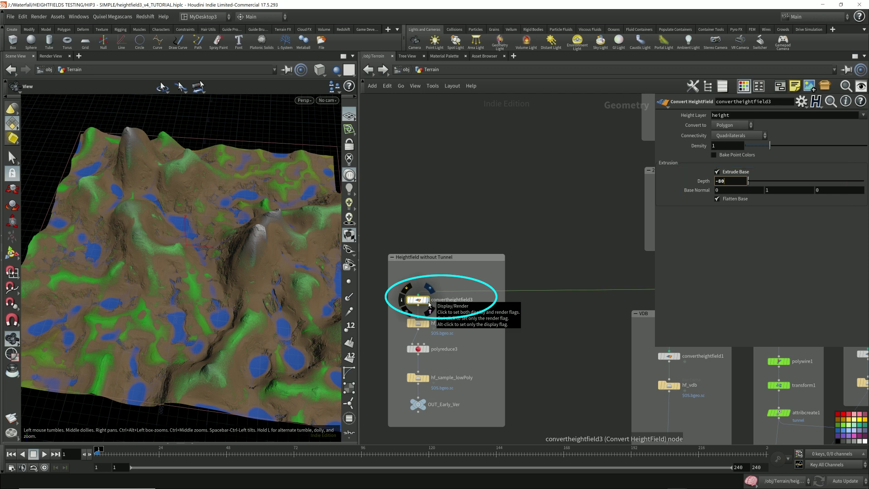
pyautogui.moveTo(427, 327)
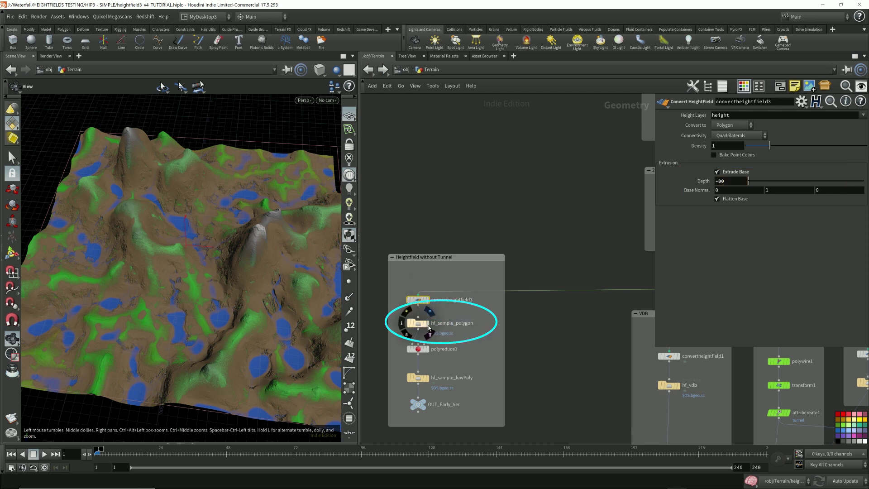
pyautogui.click(426, 327)
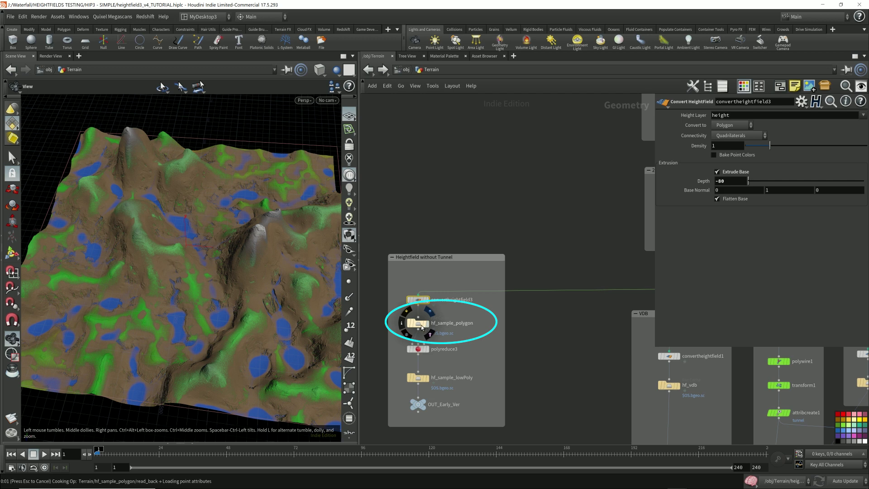
pyautogui.click(422, 326)
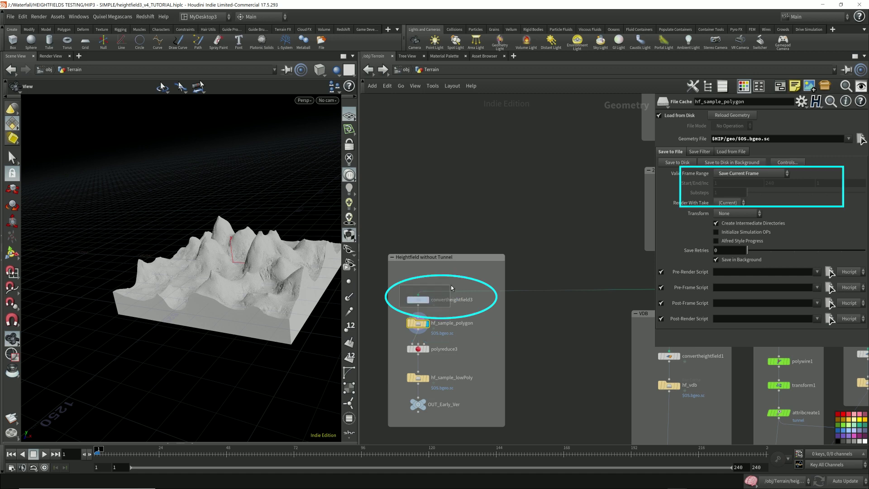
pyautogui.click(419, 299)
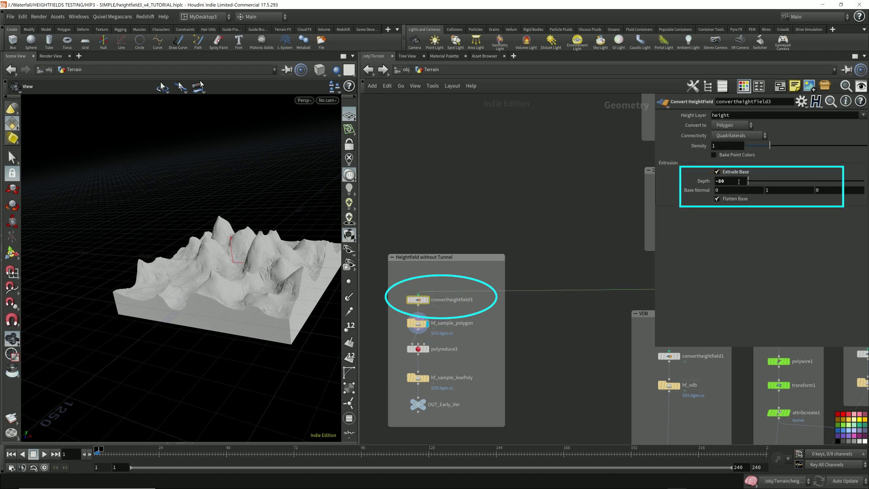
# View the extruded terrain peaks up close, lower the network box's top edge, and select hf_sample_polygon
pyautogui.moveTo(274, 272); pyautogui.dragTo(227, 270)
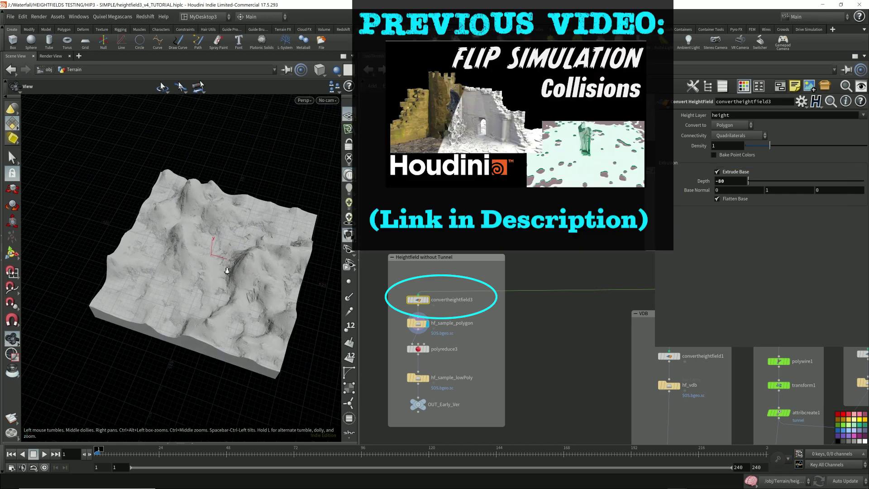
pyautogui.moveTo(227, 271); pyautogui.dragTo(284, 268, button='middle')
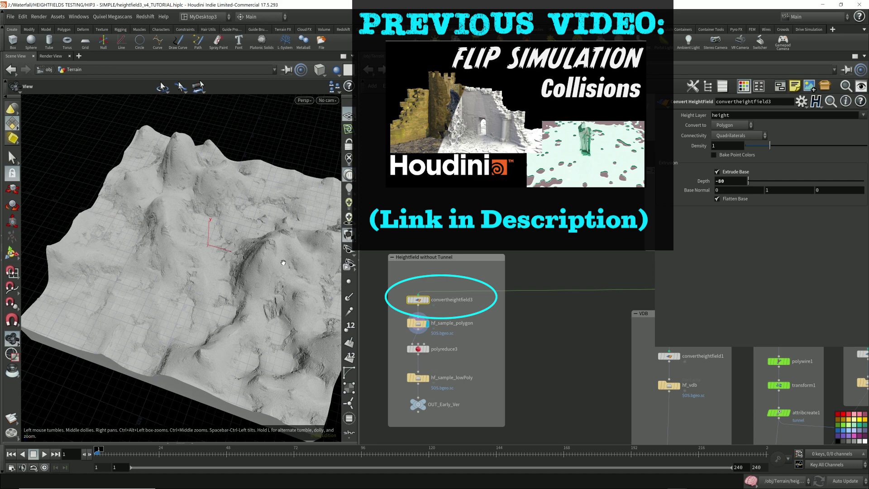
pyautogui.moveTo(277, 267)
pyautogui.mouseDown()
pyautogui.moveTo(269, 219)
pyautogui.moveTo(277, 256)
pyautogui.mouseUp()
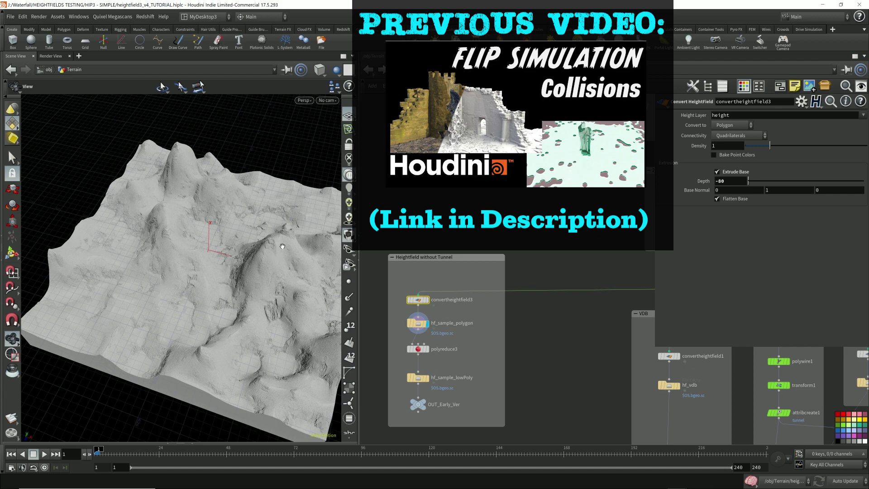
pyautogui.moveTo(275, 243); pyautogui.dragTo(170, 261)
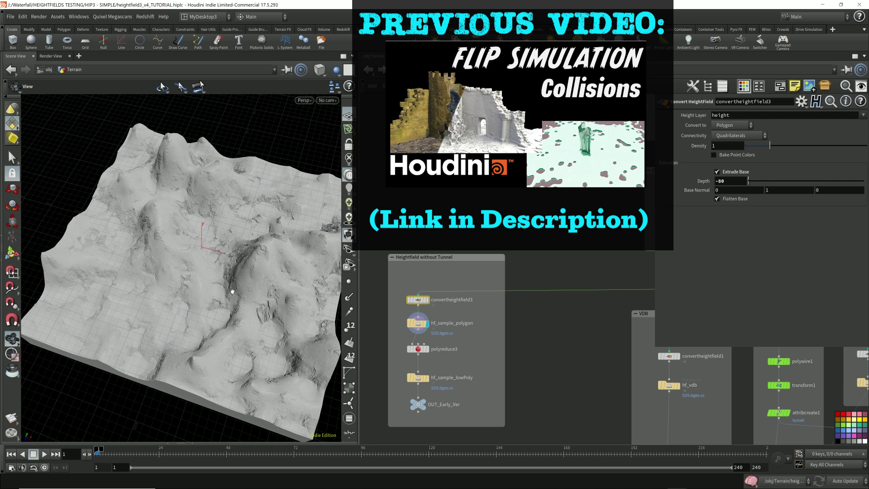
pyautogui.moveTo(440, 254); pyautogui.dragTo(441, 267)
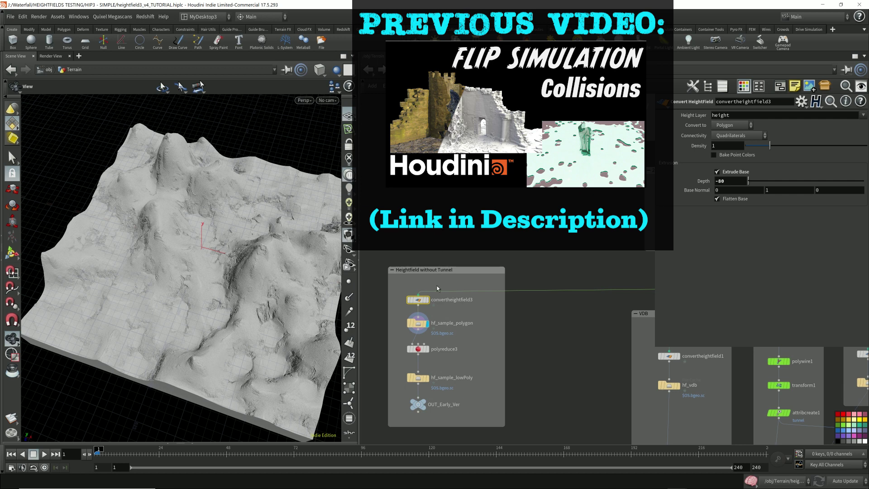
pyautogui.click(418, 324)
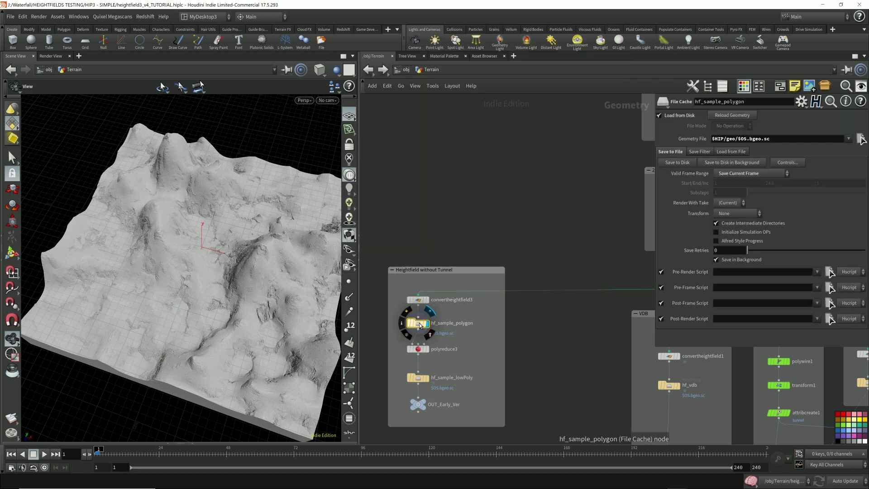
# Review convertheightfield3 and the hf_sample_polygon cache, including its node info window
pyautogui.click(418, 300)
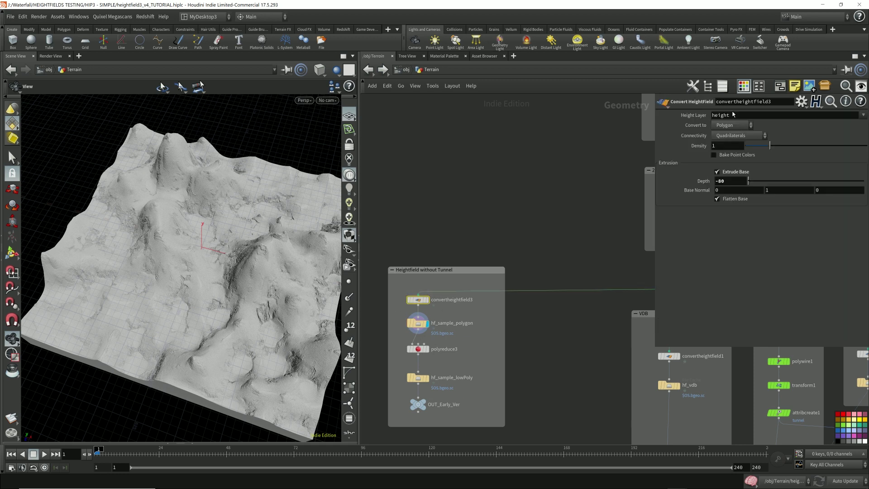
pyautogui.click(418, 325)
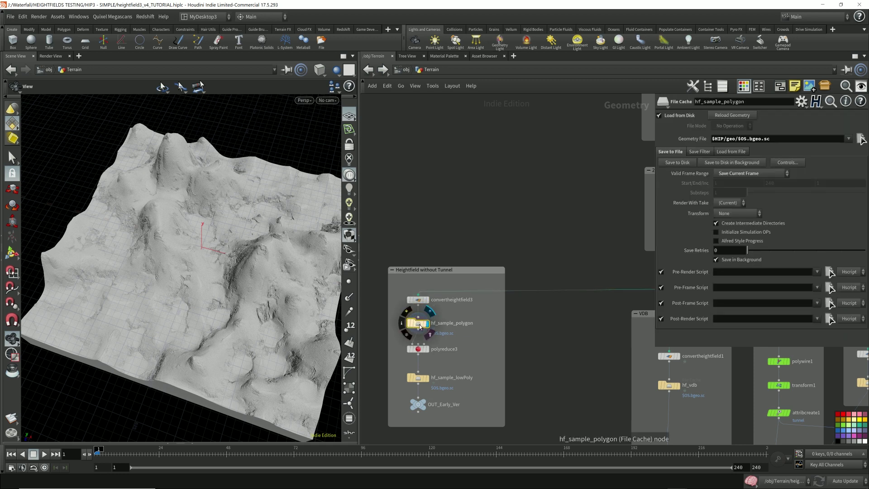
pyautogui.click(404, 324)
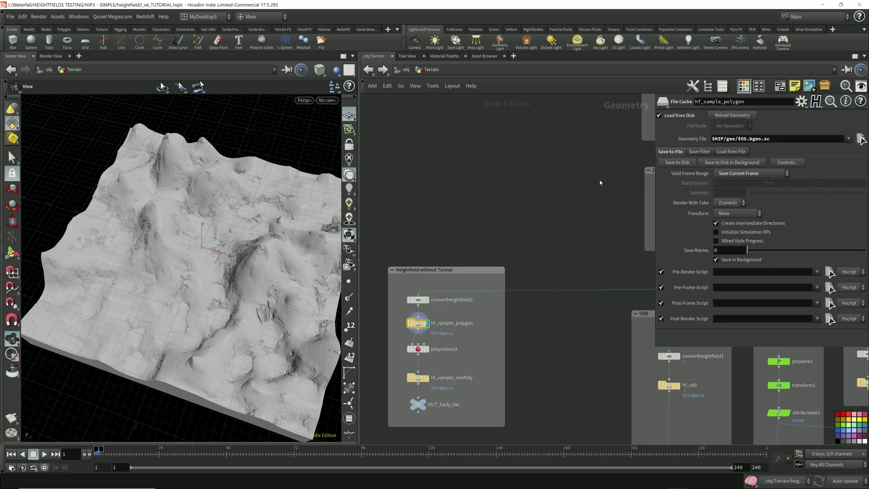
pyautogui.press('h')
# Check polyreduce3's Percent To Keep of 10, then show the hf_sample_lowPoly cache settings
pyautogui.click(449, 292)
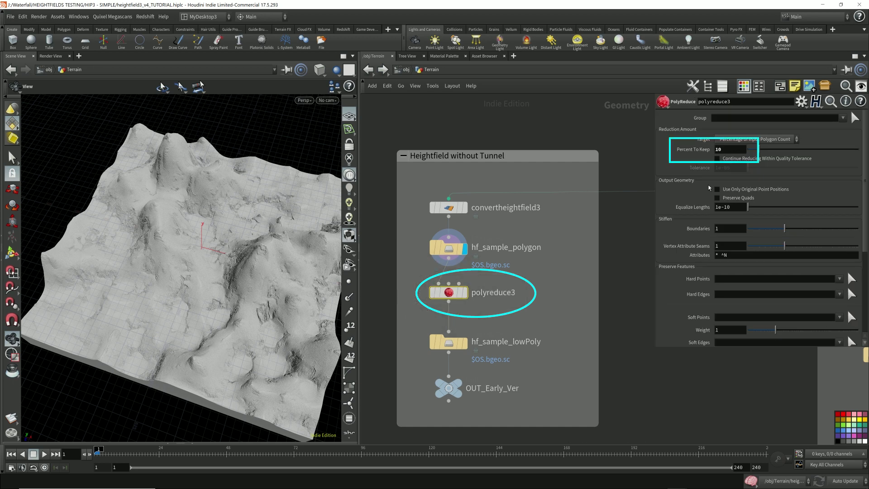
pyautogui.doubleClick(727, 150)
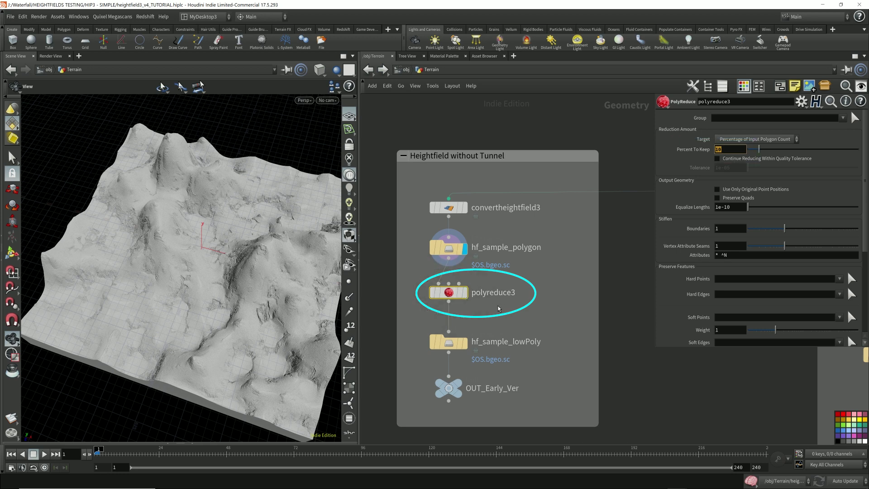
pyautogui.moveTo(467, 349)
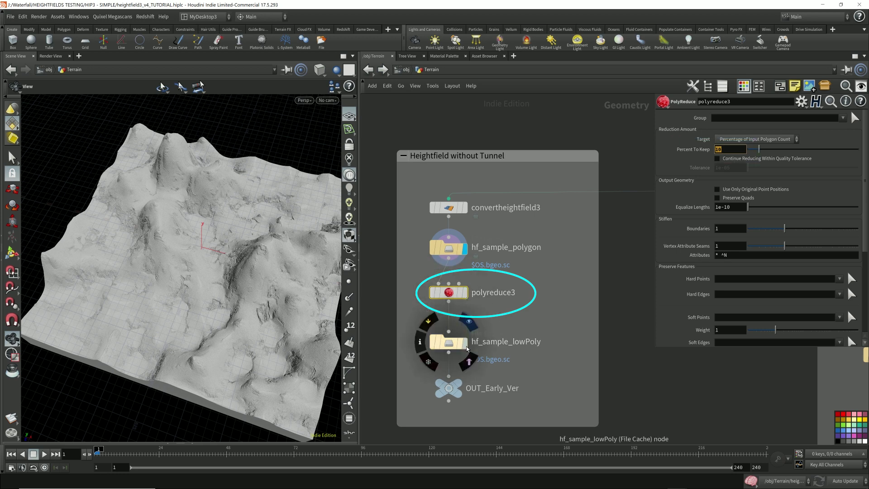
pyautogui.click(452, 348)
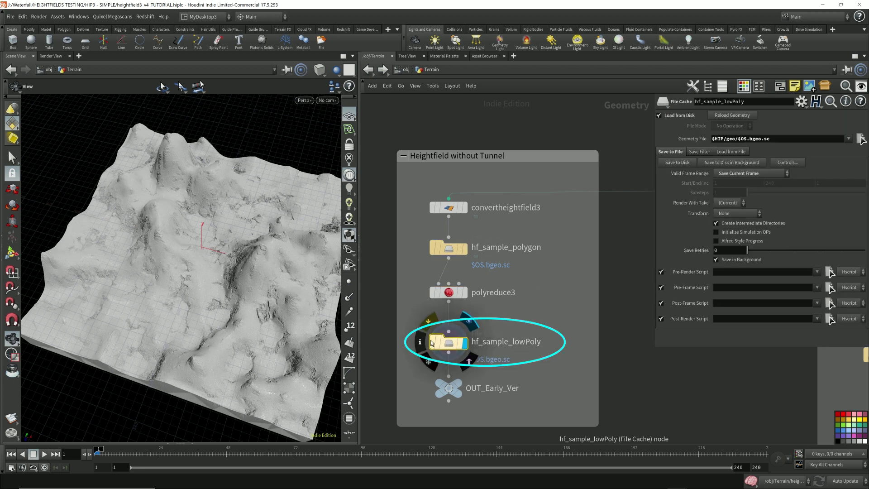
pyautogui.click(451, 293)
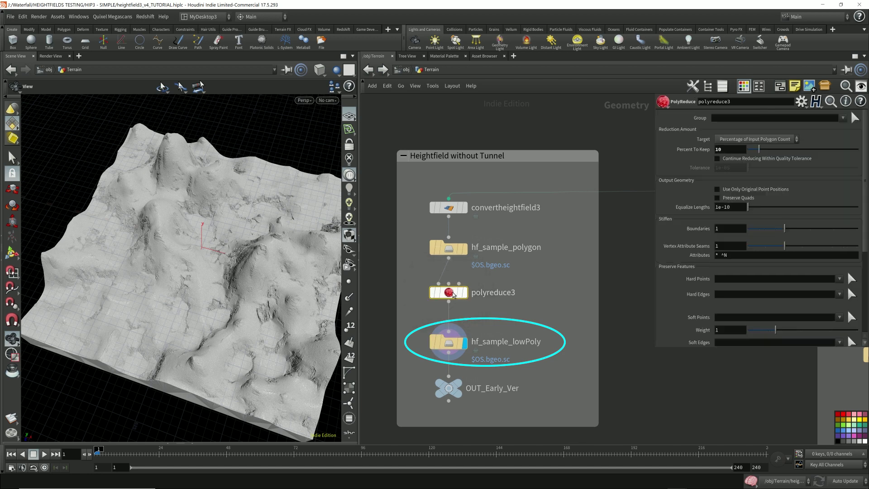
pyautogui.click(440, 339)
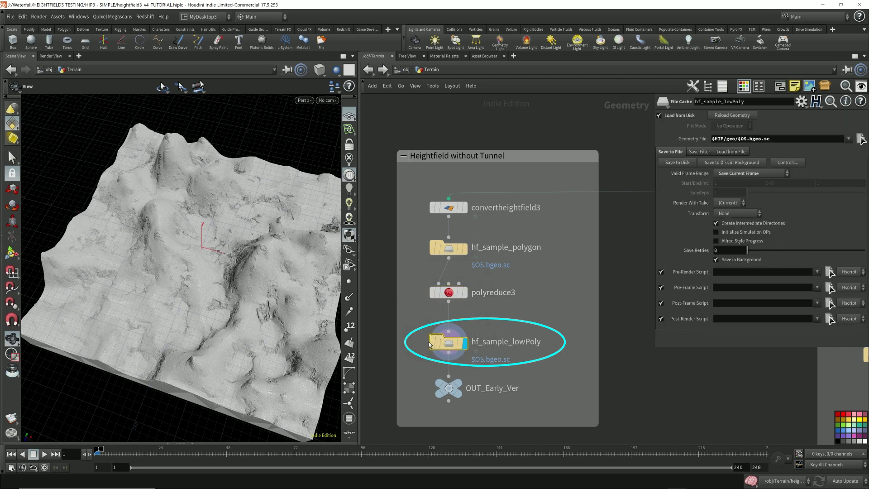
pyautogui.click(420, 344)
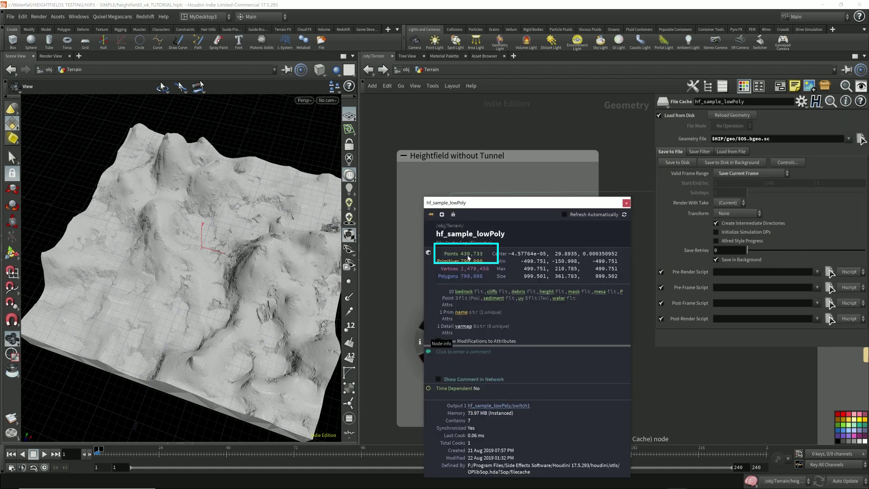
pyautogui.moveTo(514, 205); pyautogui.dragTo(671, 332)
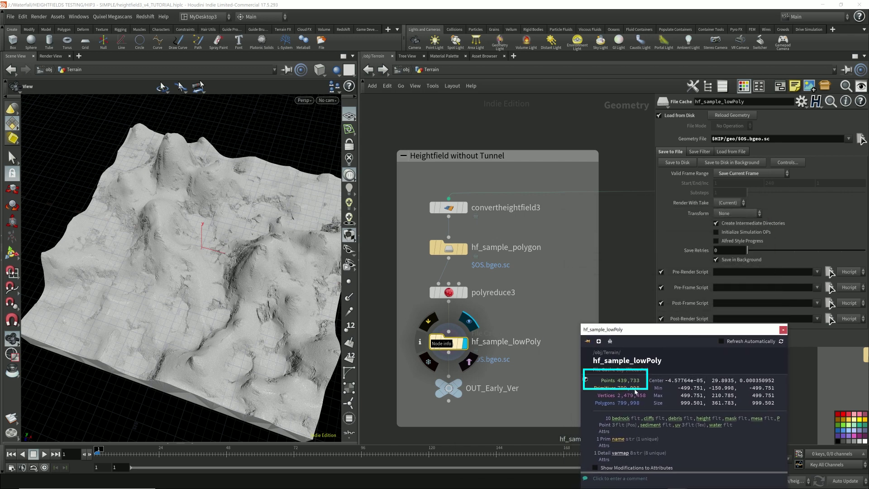
pyautogui.click(588, 341)
pyautogui.moveTo(448, 247)
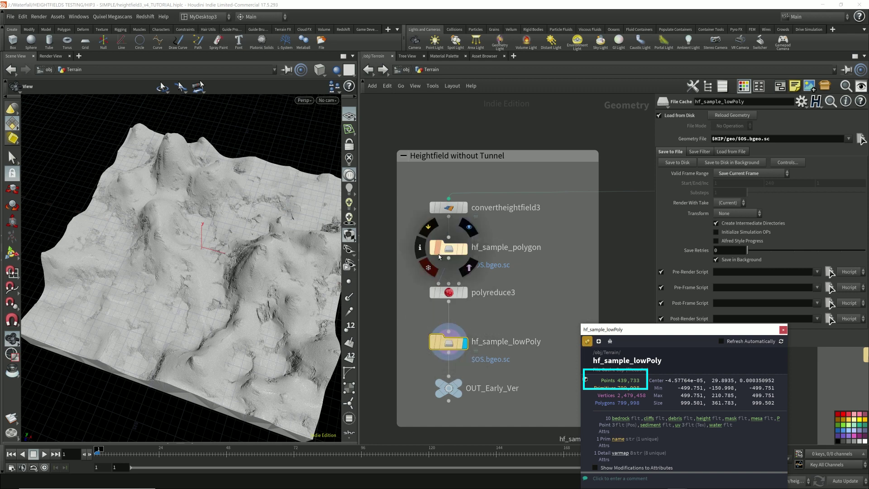
pyautogui.click(420, 247)
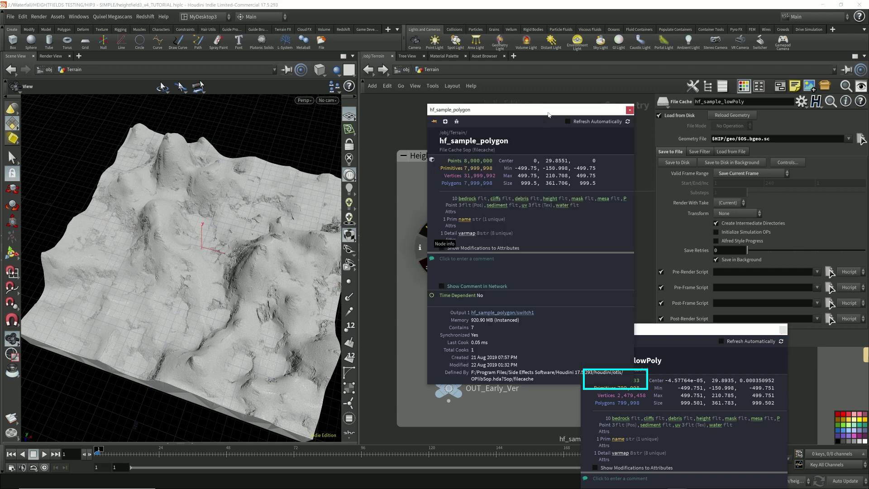
pyautogui.moveTo(550, 112); pyautogui.dragTo(334, 312)
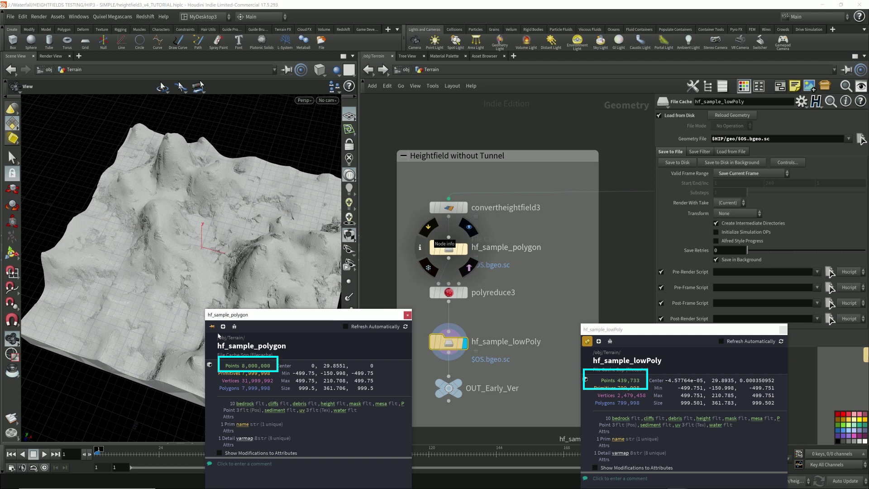
pyautogui.click(211, 327)
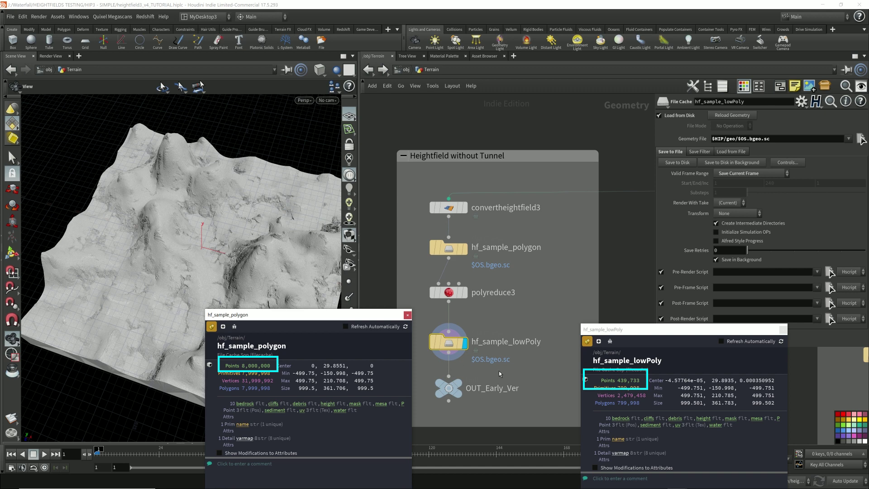
pyautogui.click(408, 316)
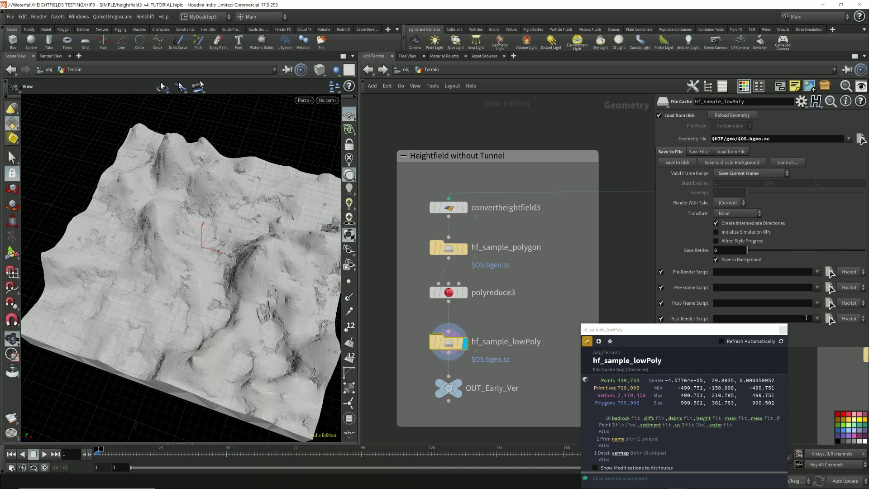
pyautogui.click(783, 329)
pyautogui.moveTo(468, 343)
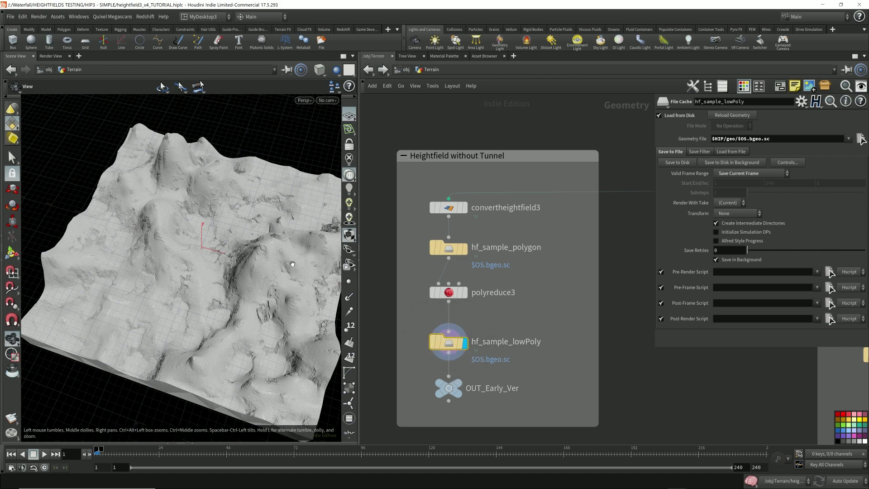
# Orbit the reduced terrain and select polyreduce3 to show its 10 percent reduction settings
pyautogui.moveTo(268, 260); pyautogui.dragTo(354, 262)
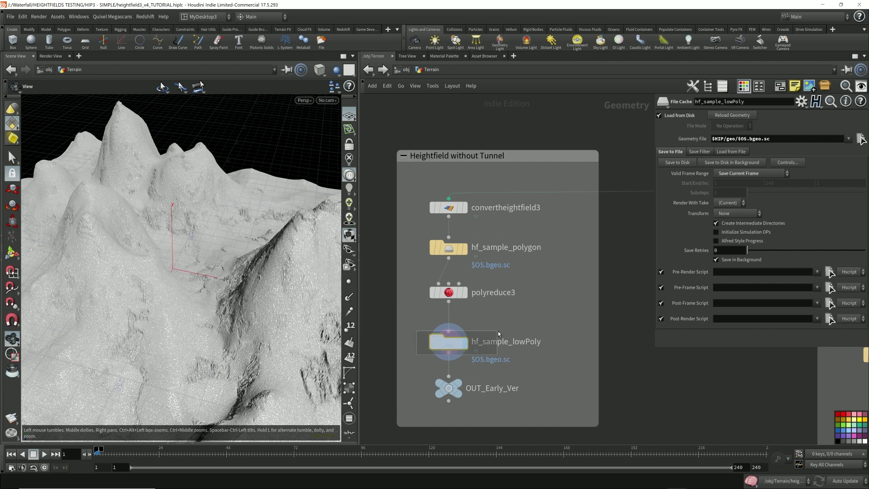
pyautogui.moveTo(416, 307); pyautogui.dragTo(527, 279)
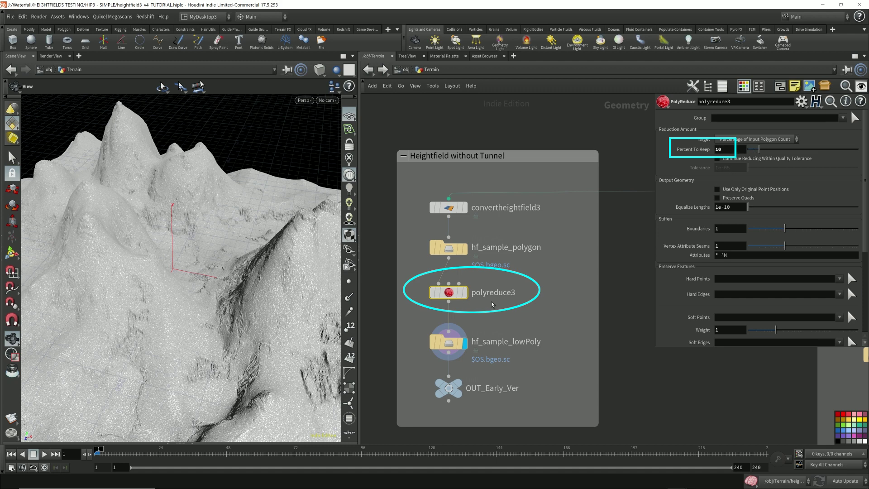
# Copy and paste polyreduce3 to create a duplicate polyreduce4 node
pyautogui.moveTo(461, 295)
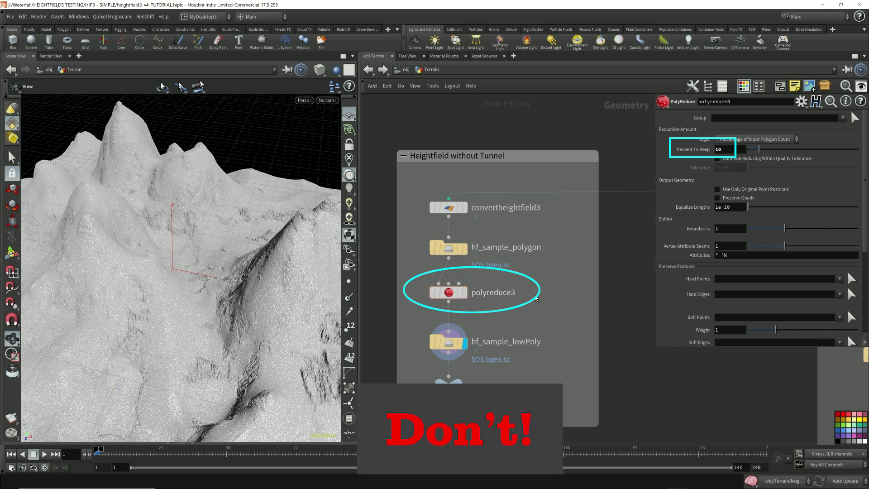
pyautogui.click(446, 292)
pyautogui.hotkey('ctrl', 'c')
pyautogui.hotkey('ctrl', 'v')
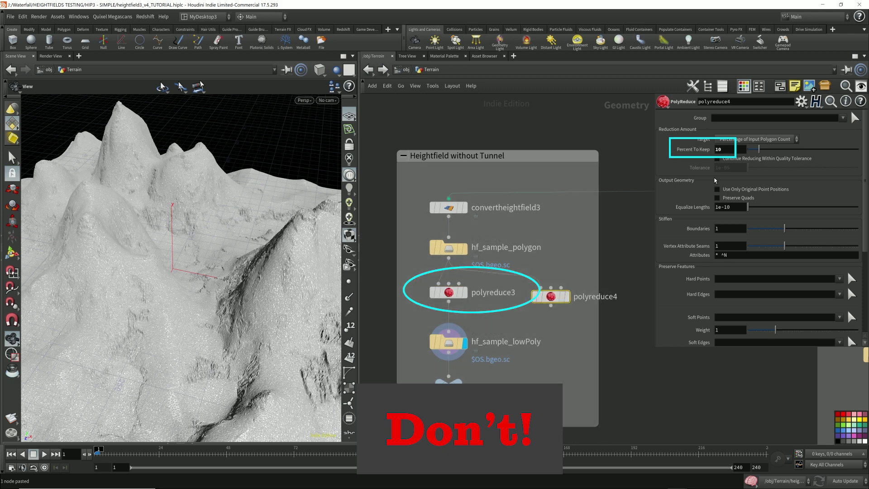
# Set polyreduce3's Percent To Keep to 50 and polyreduce4's to 25, then delete polyreduce4
pyautogui.click(448, 292)
pyautogui.click(736, 149)
pyautogui.write('50')
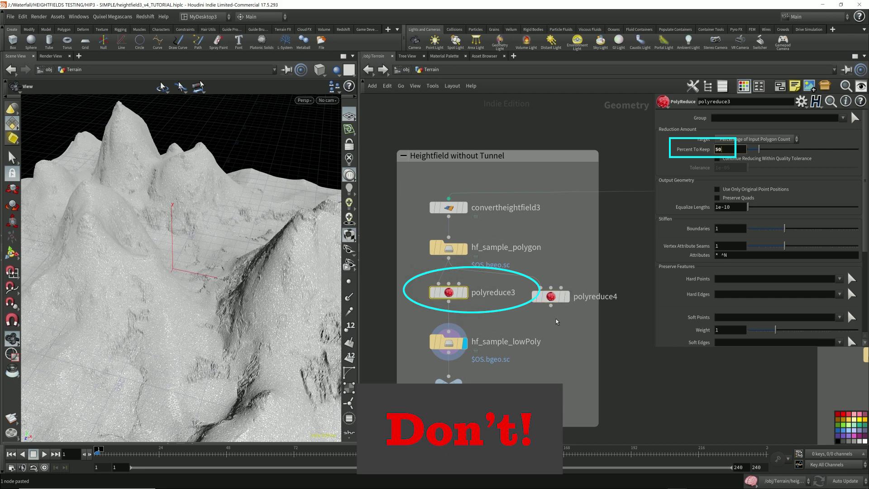
pyautogui.click(551, 296)
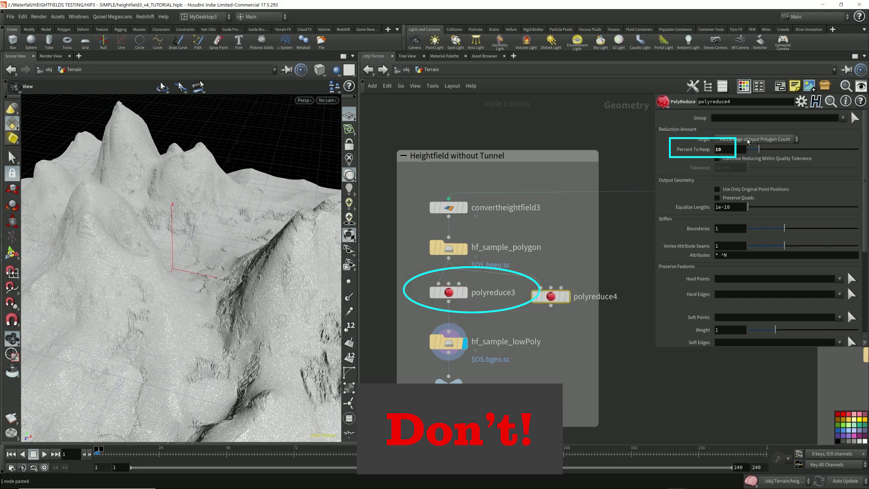
pyautogui.write('25')
pyautogui.press('Return')
pyautogui.press('Delete')
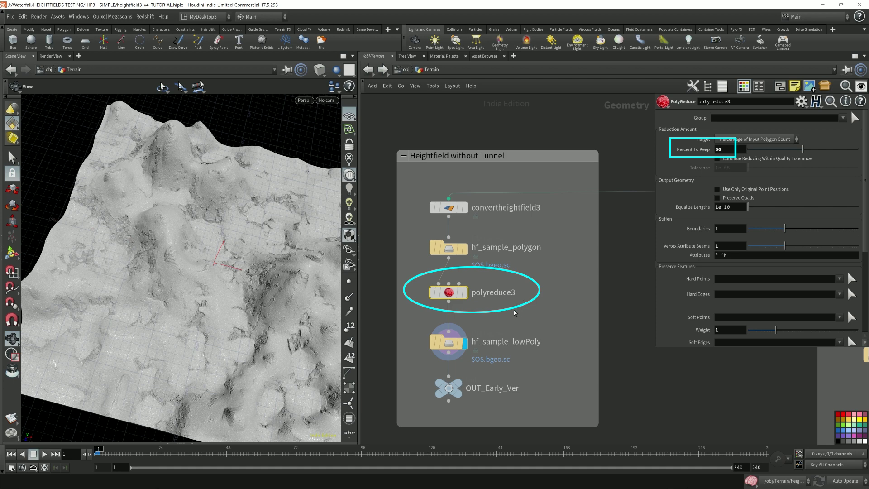
# Confirm polyreduce3's Percent To Keep of 50, inspect the recooked terrain, and select hf_sample_lowPoly
pyautogui.doubleClick(720, 150)
pyautogui.press('Return')
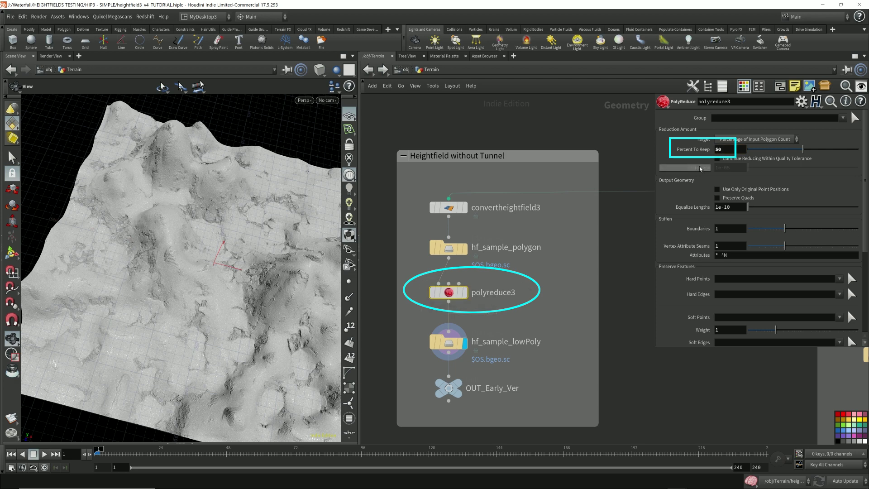
pyautogui.doubleClick(730, 150)
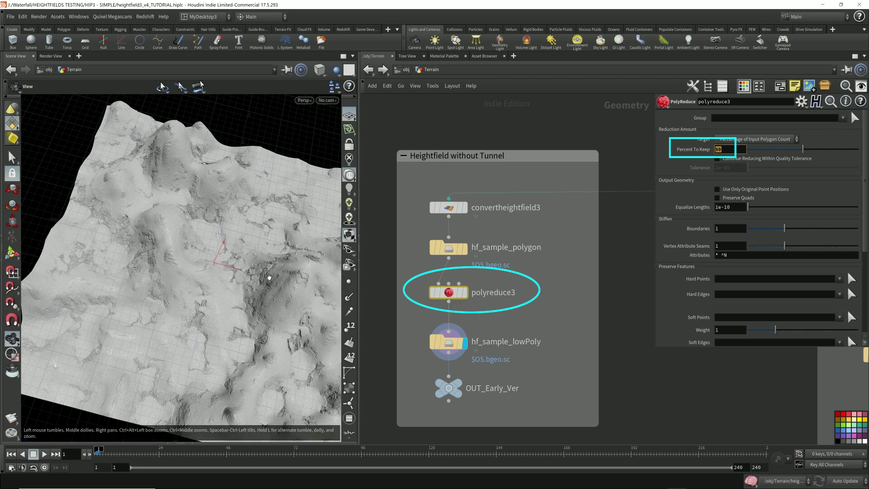
pyautogui.moveTo(269, 277); pyautogui.dragTo(268, 270)
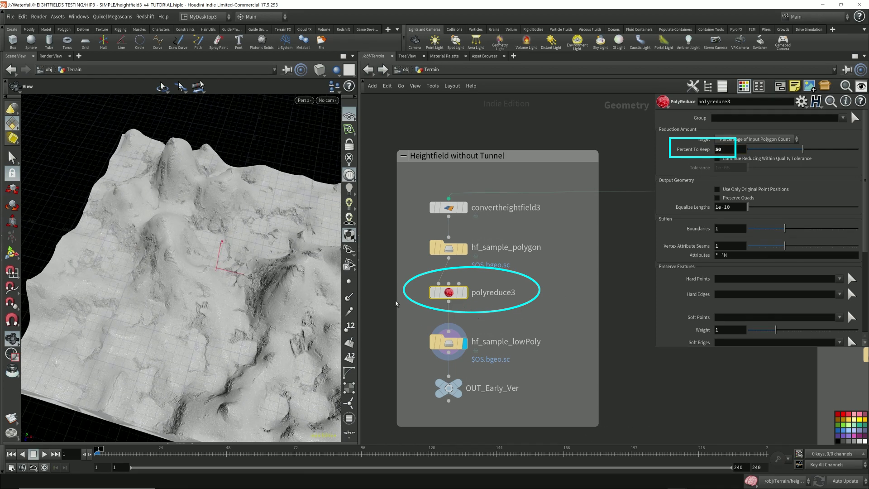
pyautogui.click(450, 345)
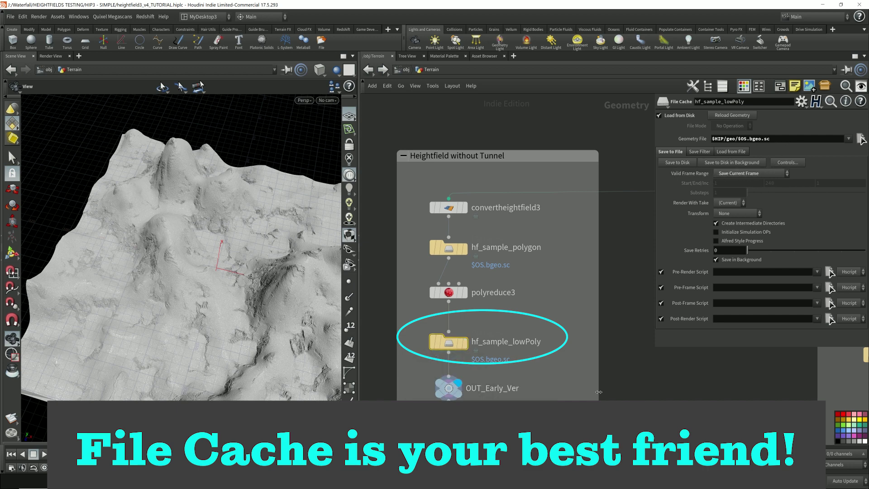
# Open hf_sample_lowPoly's node info window and move it off the network nodes
pyautogui.moveTo(271, 258)
pyautogui.mouseDown()
pyautogui.moveTo(295, 251)
pyautogui.moveTo(244, 245)
pyautogui.mouseUp()
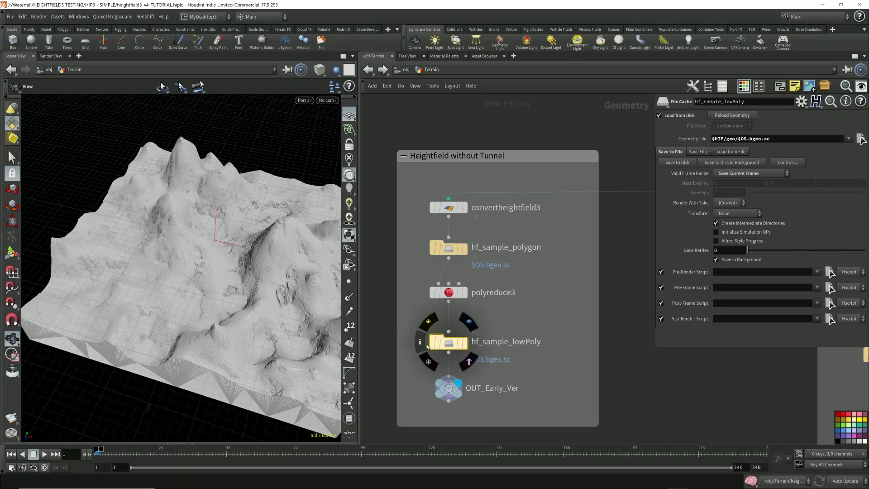
pyautogui.click(425, 343)
pyautogui.moveTo(558, 210); pyautogui.dragTo(628, 212)
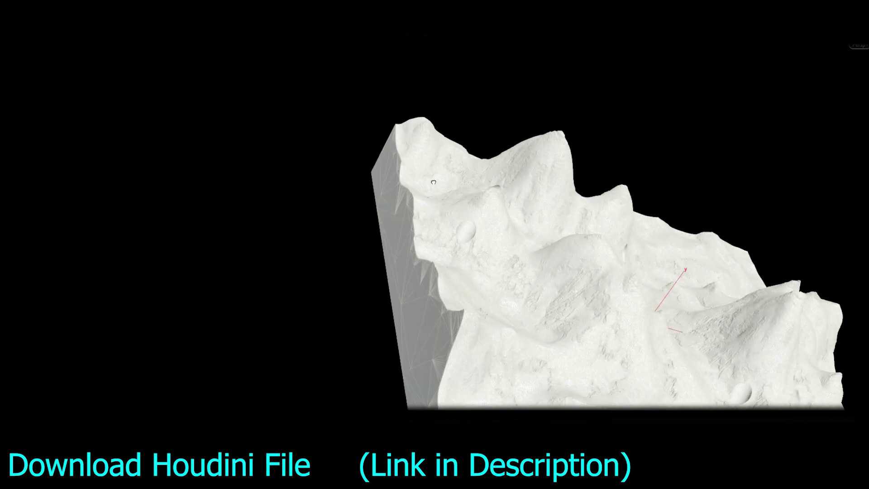
pyautogui.moveTo(532, 216); pyautogui.dragTo(659, 254)
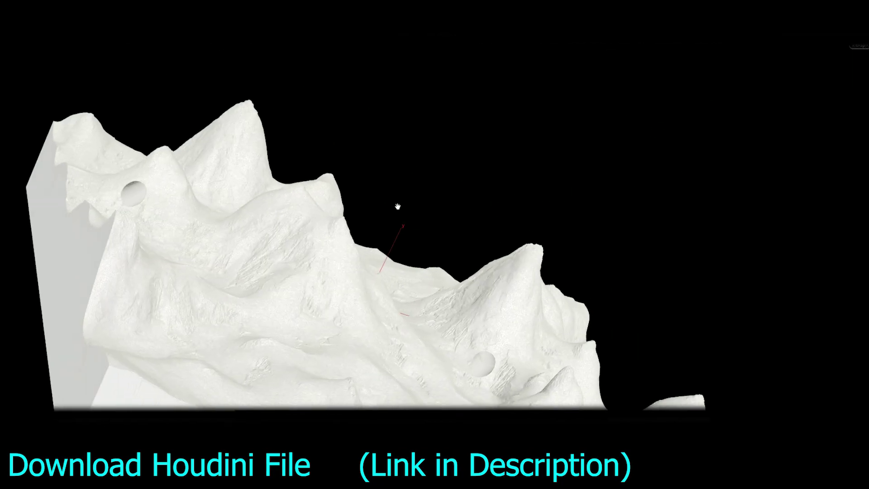